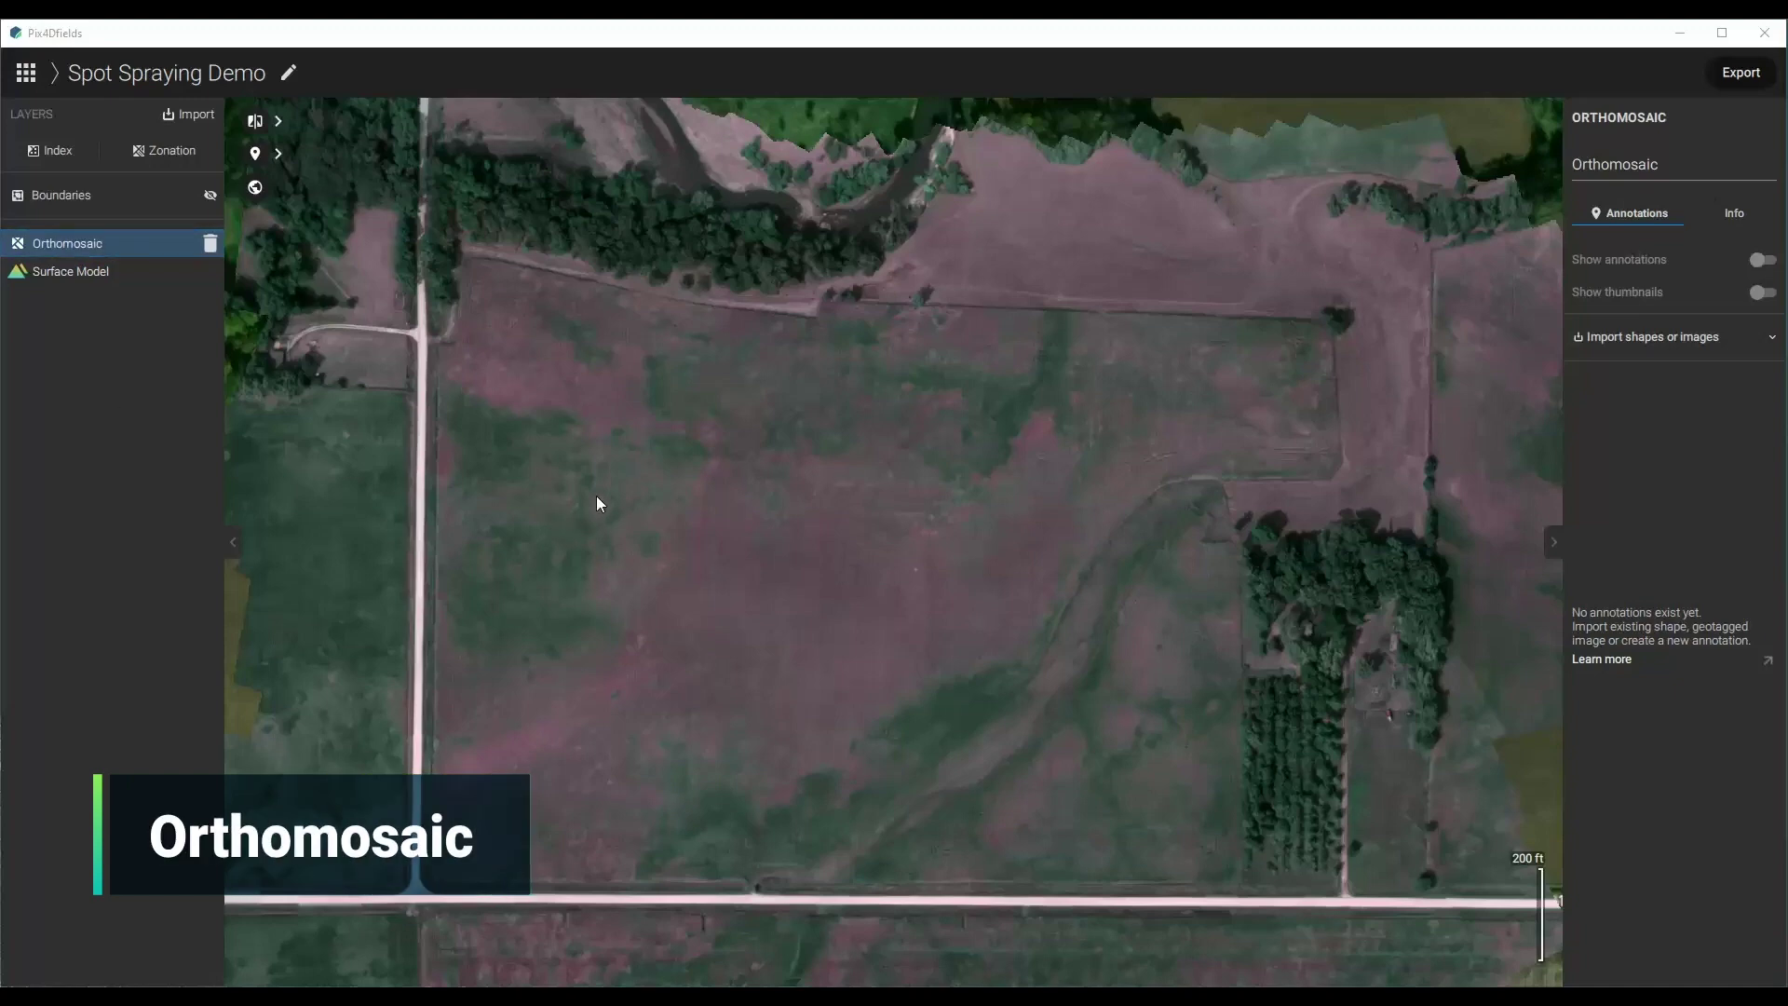
Import the drone image folder IX-01-23903_0108 for orthomosaic processing.
{"action": "left_click", "coordinate": [181, 116]}
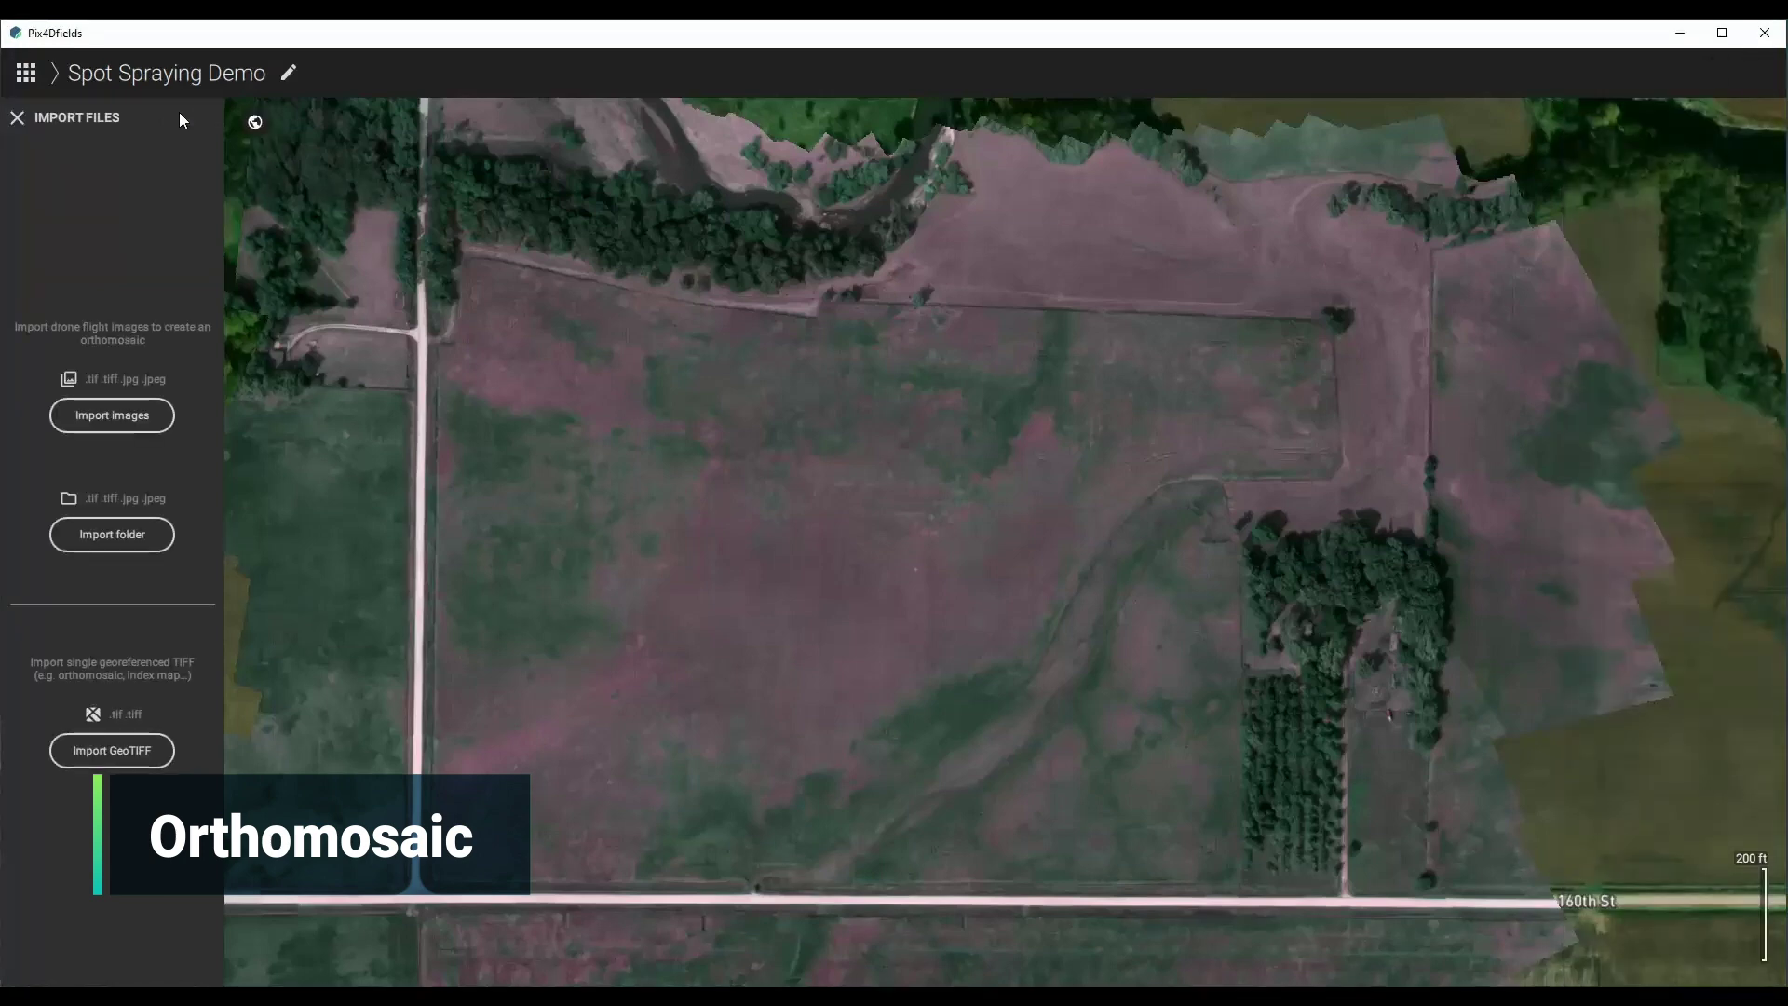
{"action": "left_click", "coordinate": [109, 546]}
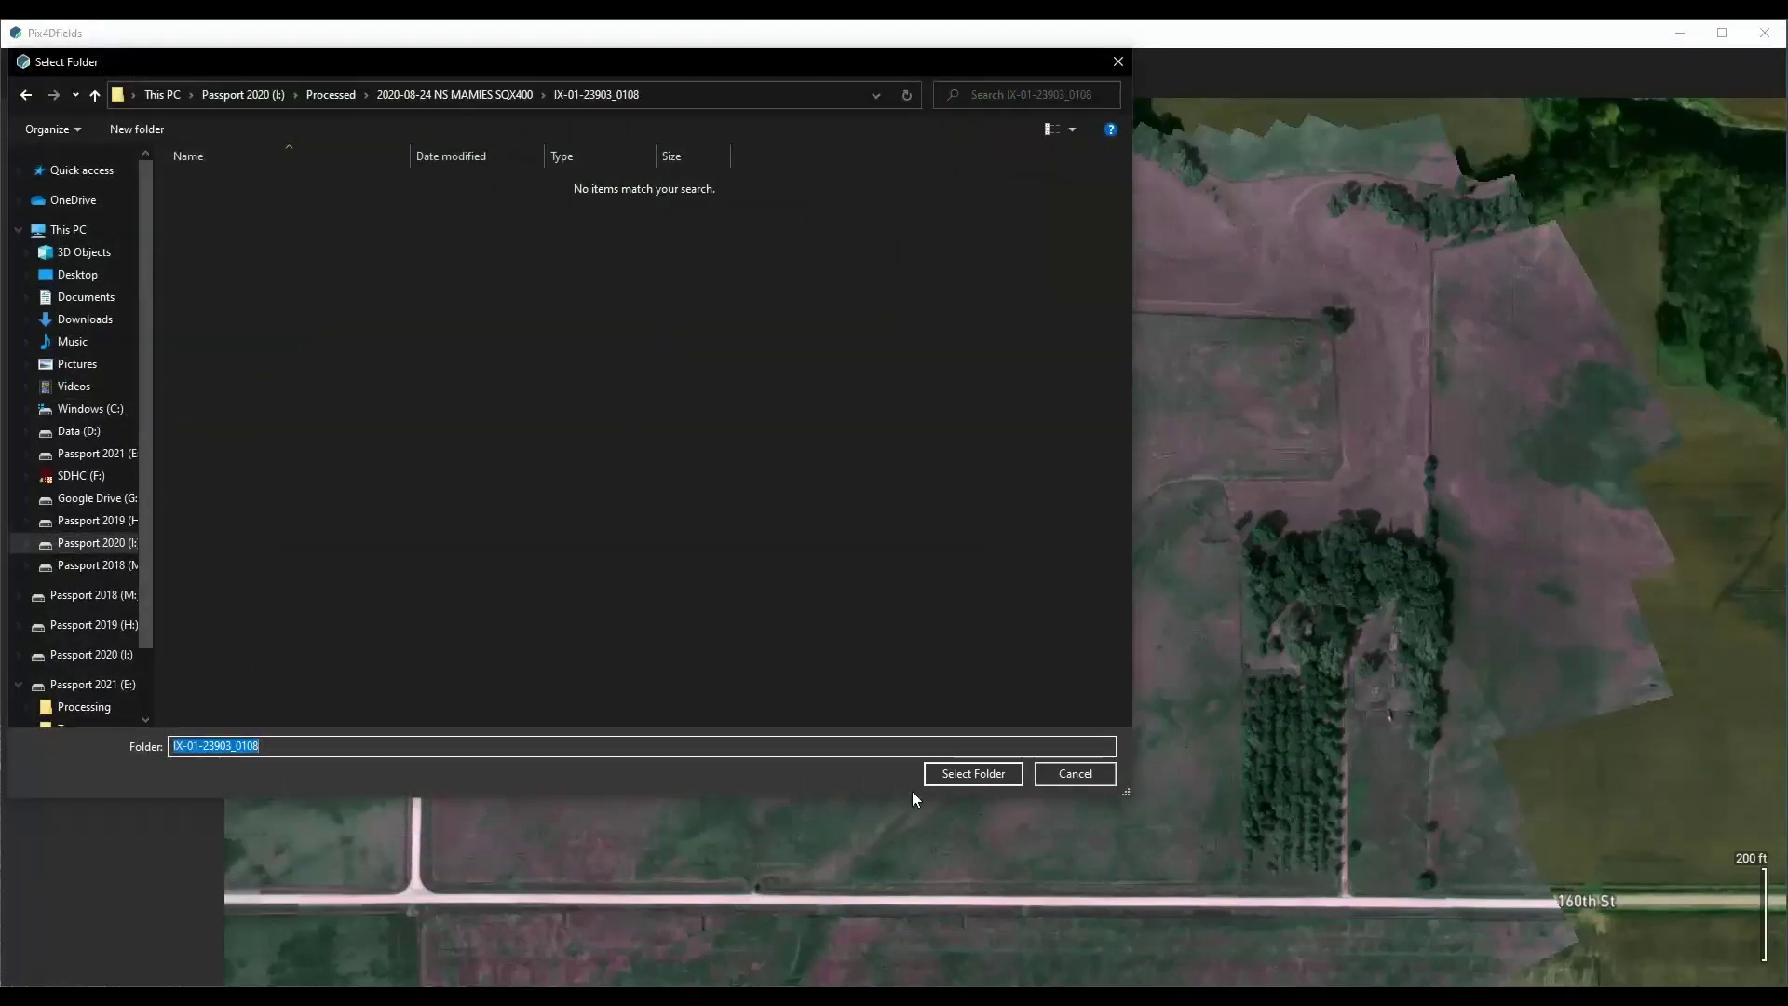
{"action": "left_click", "coordinate": [942, 778]}
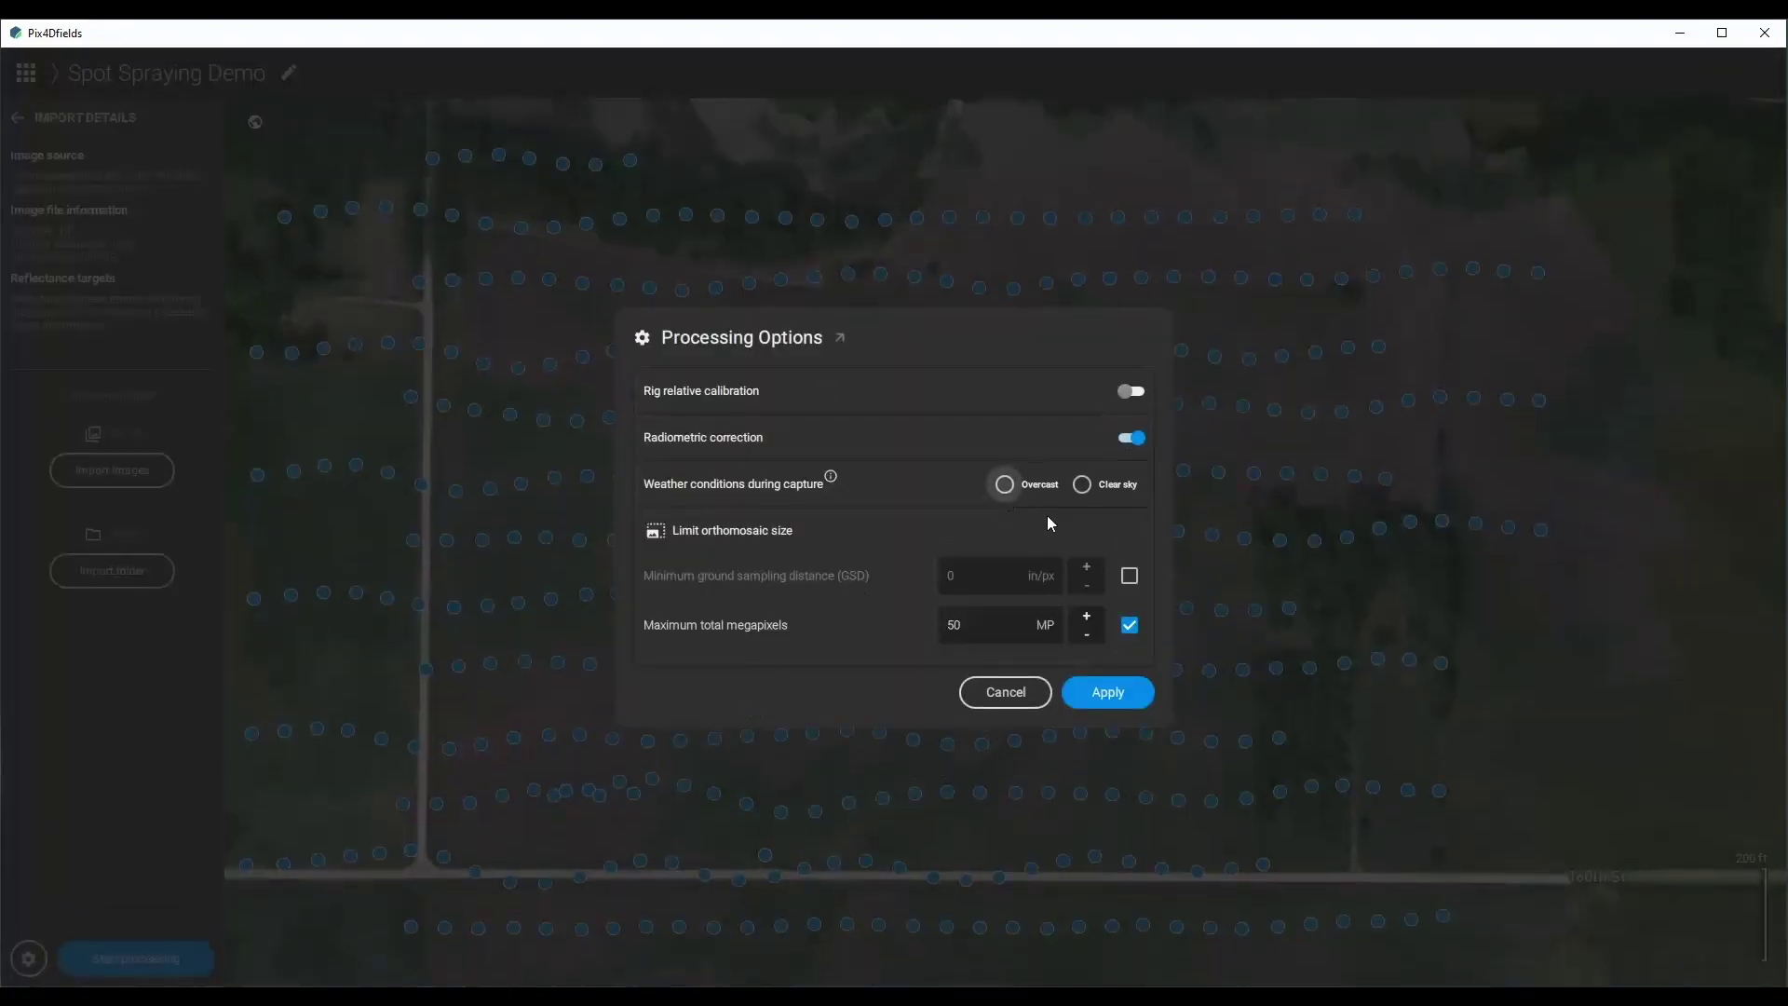
Review the rig calibration, weather condition and orthomosaic size limit options, and leave the import without processing.
{"action": "left_click", "coordinate": [1130, 625]}
{"action": "left_click", "coordinate": [1130, 627]}
{"action": "left_click", "coordinate": [931, 624]}
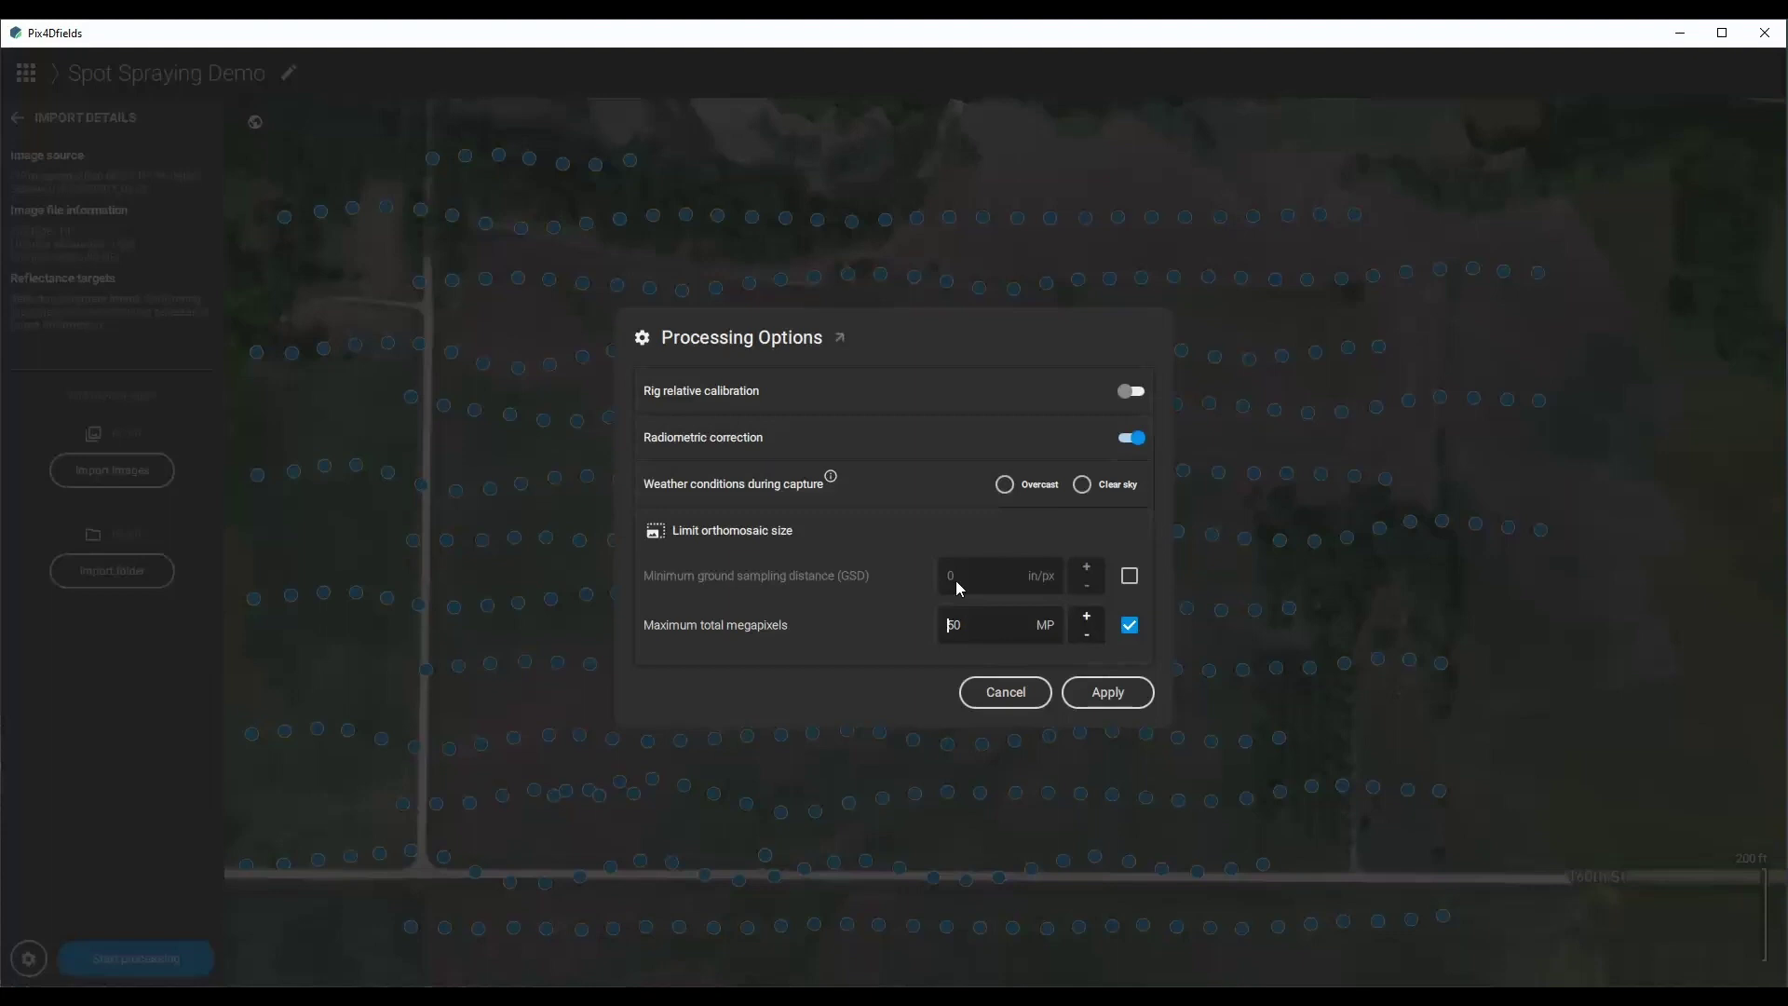
{"action": "left_click", "coordinate": [1122, 570]}
{"action": "left_click", "coordinate": [1120, 567]}
{"action": "left_click", "coordinate": [1082, 484]}
{"action": "left_click", "coordinate": [1121, 395]}
{"action": "left_click", "coordinate": [1071, 691]}
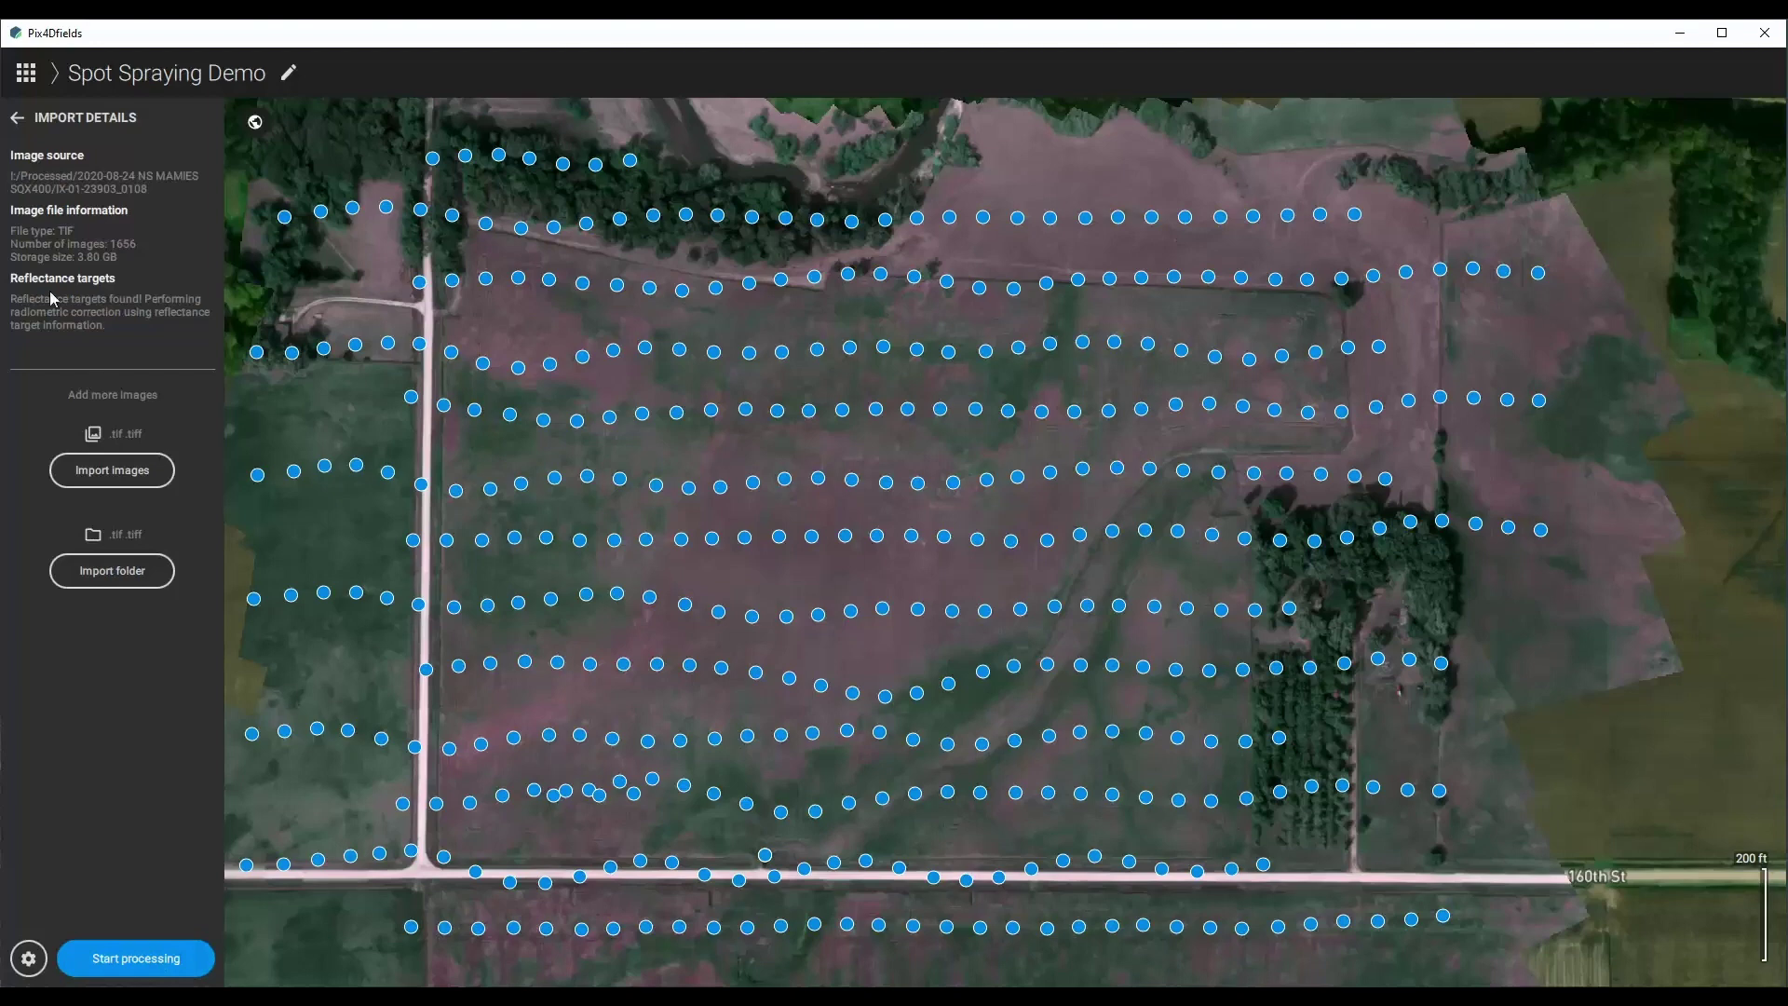
{"action": "left_click", "coordinate": [18, 122]}
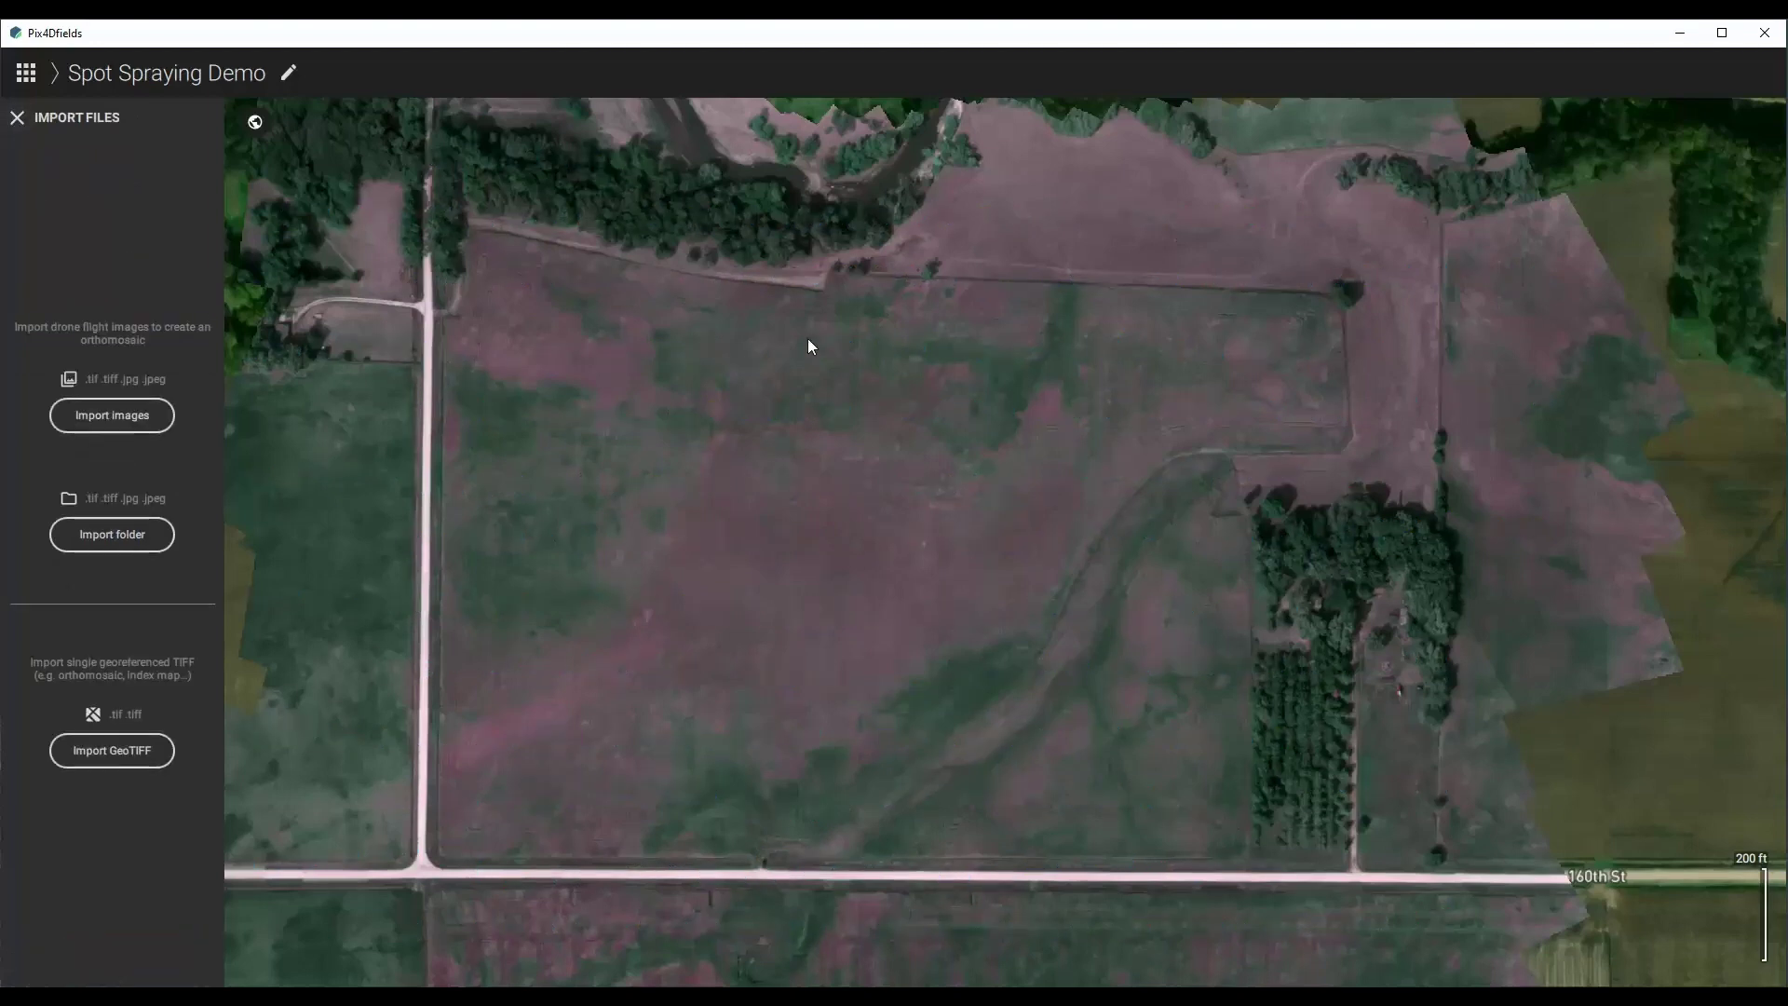
{"action": "left_click", "coordinate": [17, 117]}
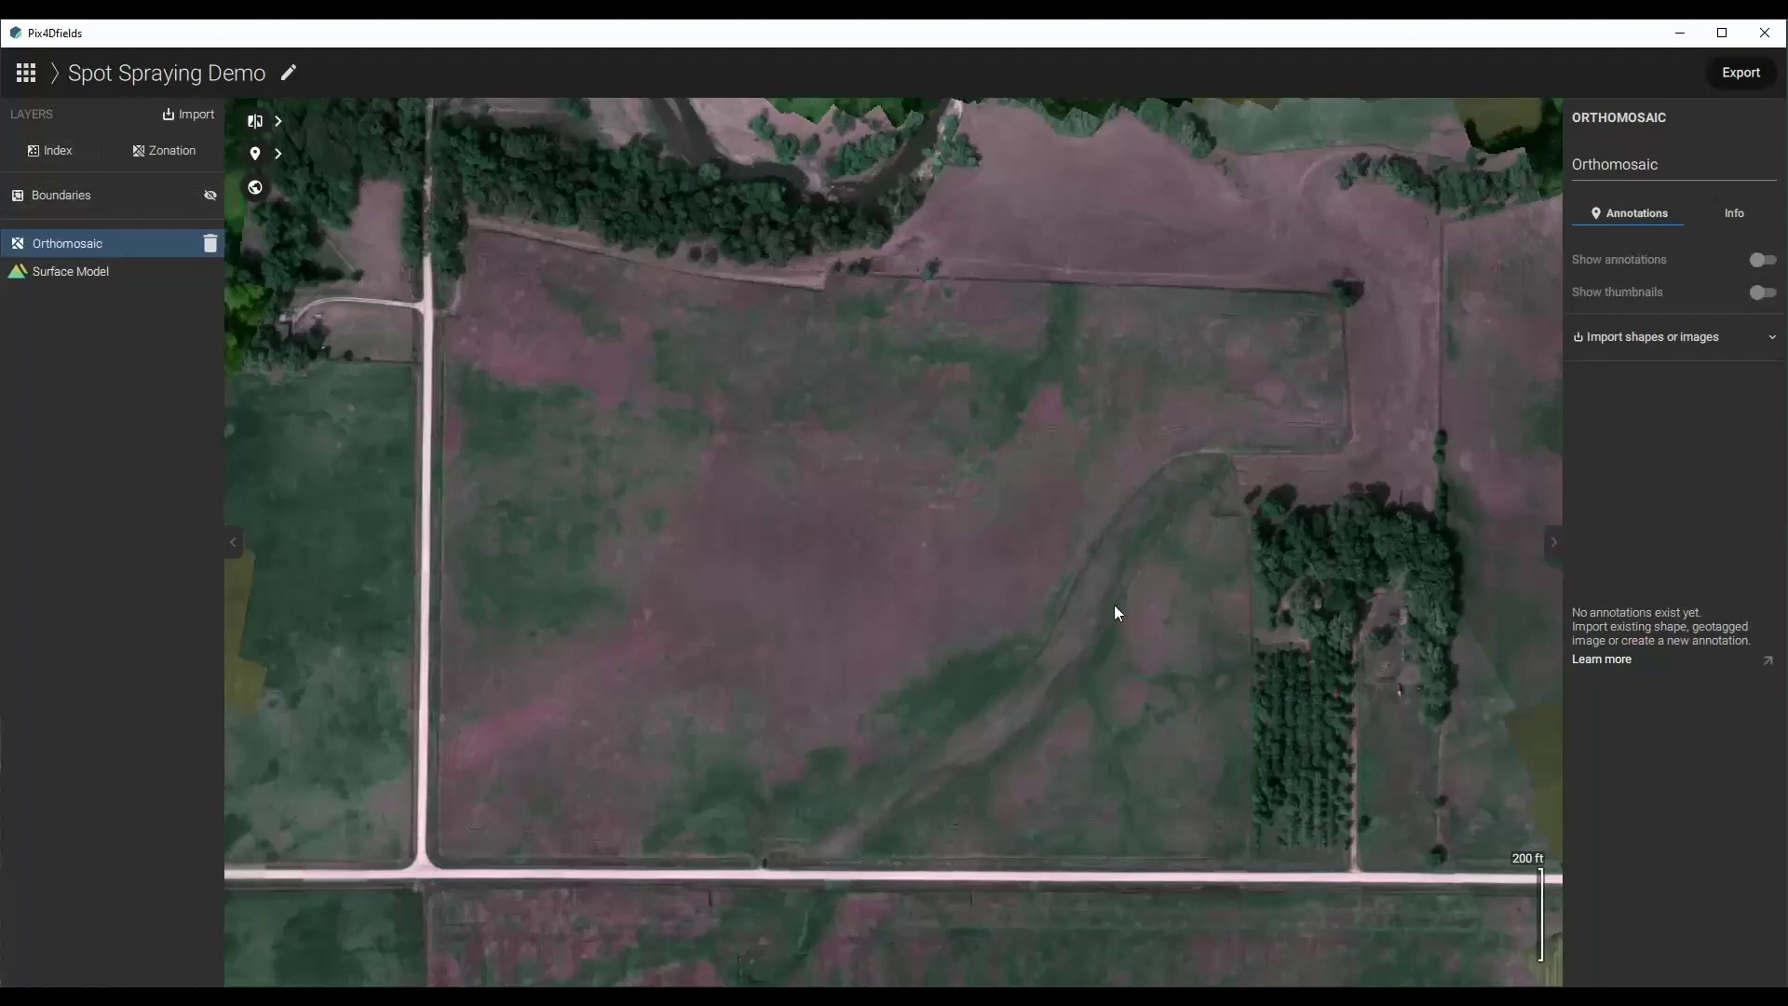
Import the NS_MAMIES boundary shape from the 2020-08-24 NS MAMIES SQX400 folder and trim the orthomosaic to it.
{"action": "left_click", "coordinate": [131, 205]}
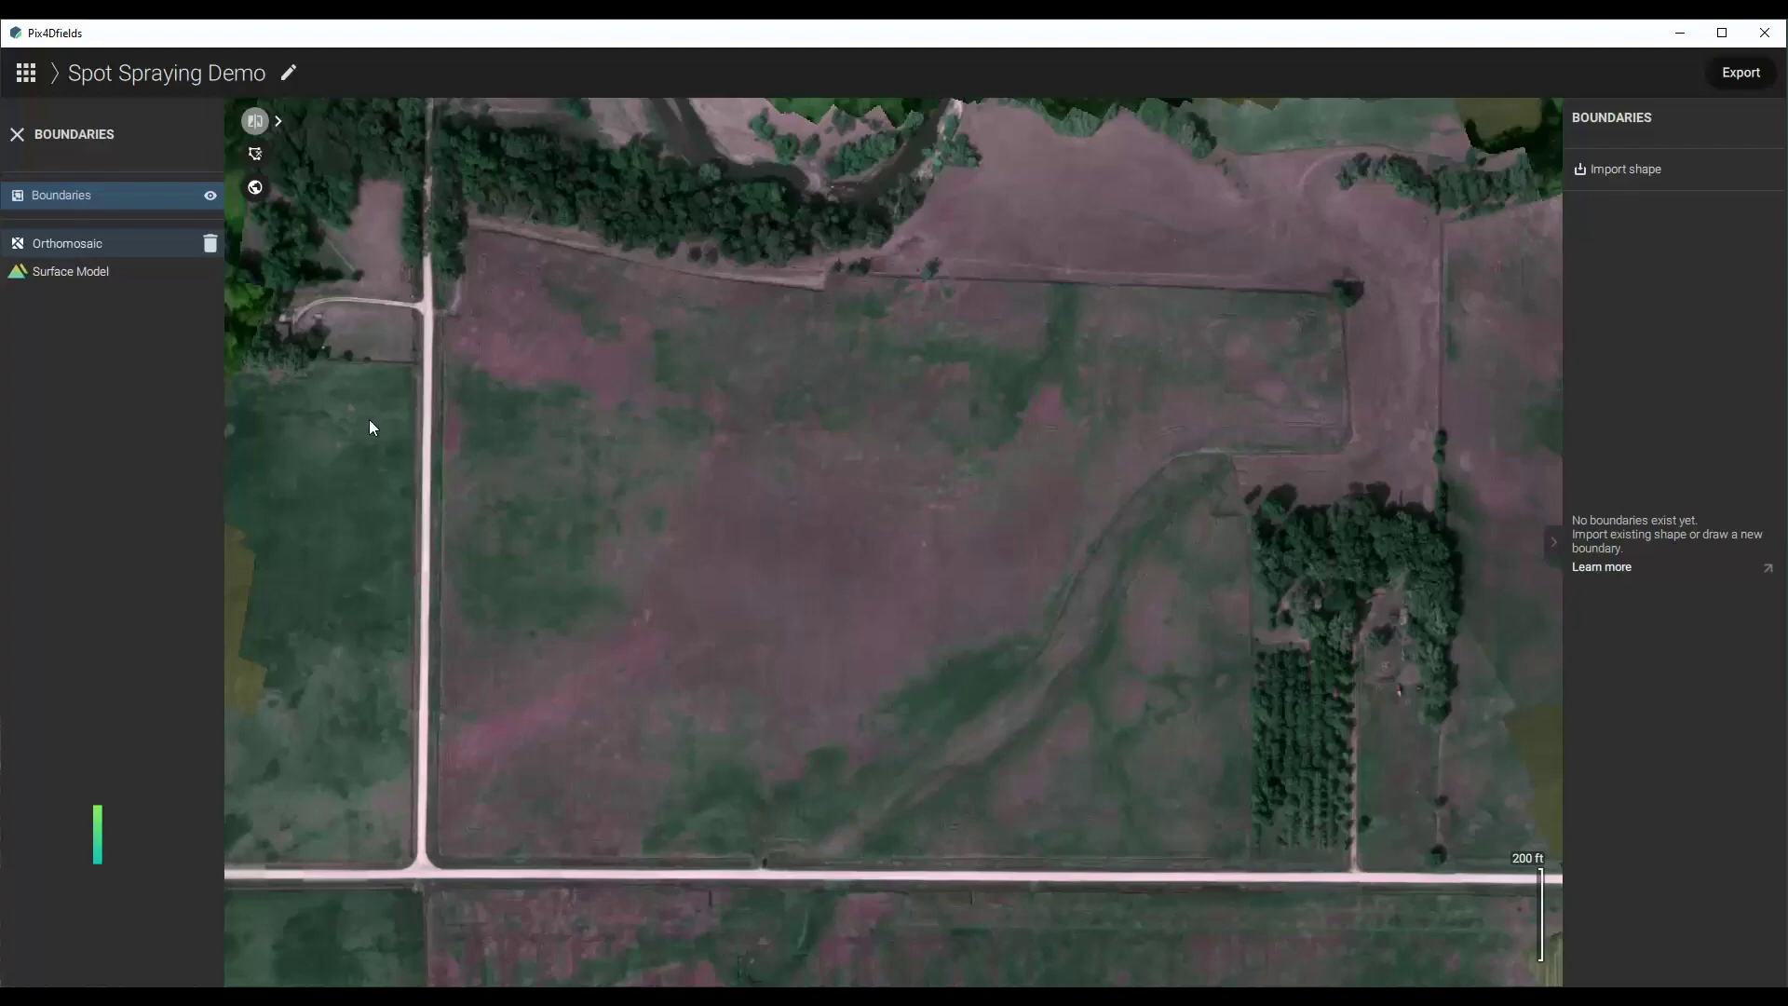
{"action": "left_click", "coordinate": [1637, 171]}
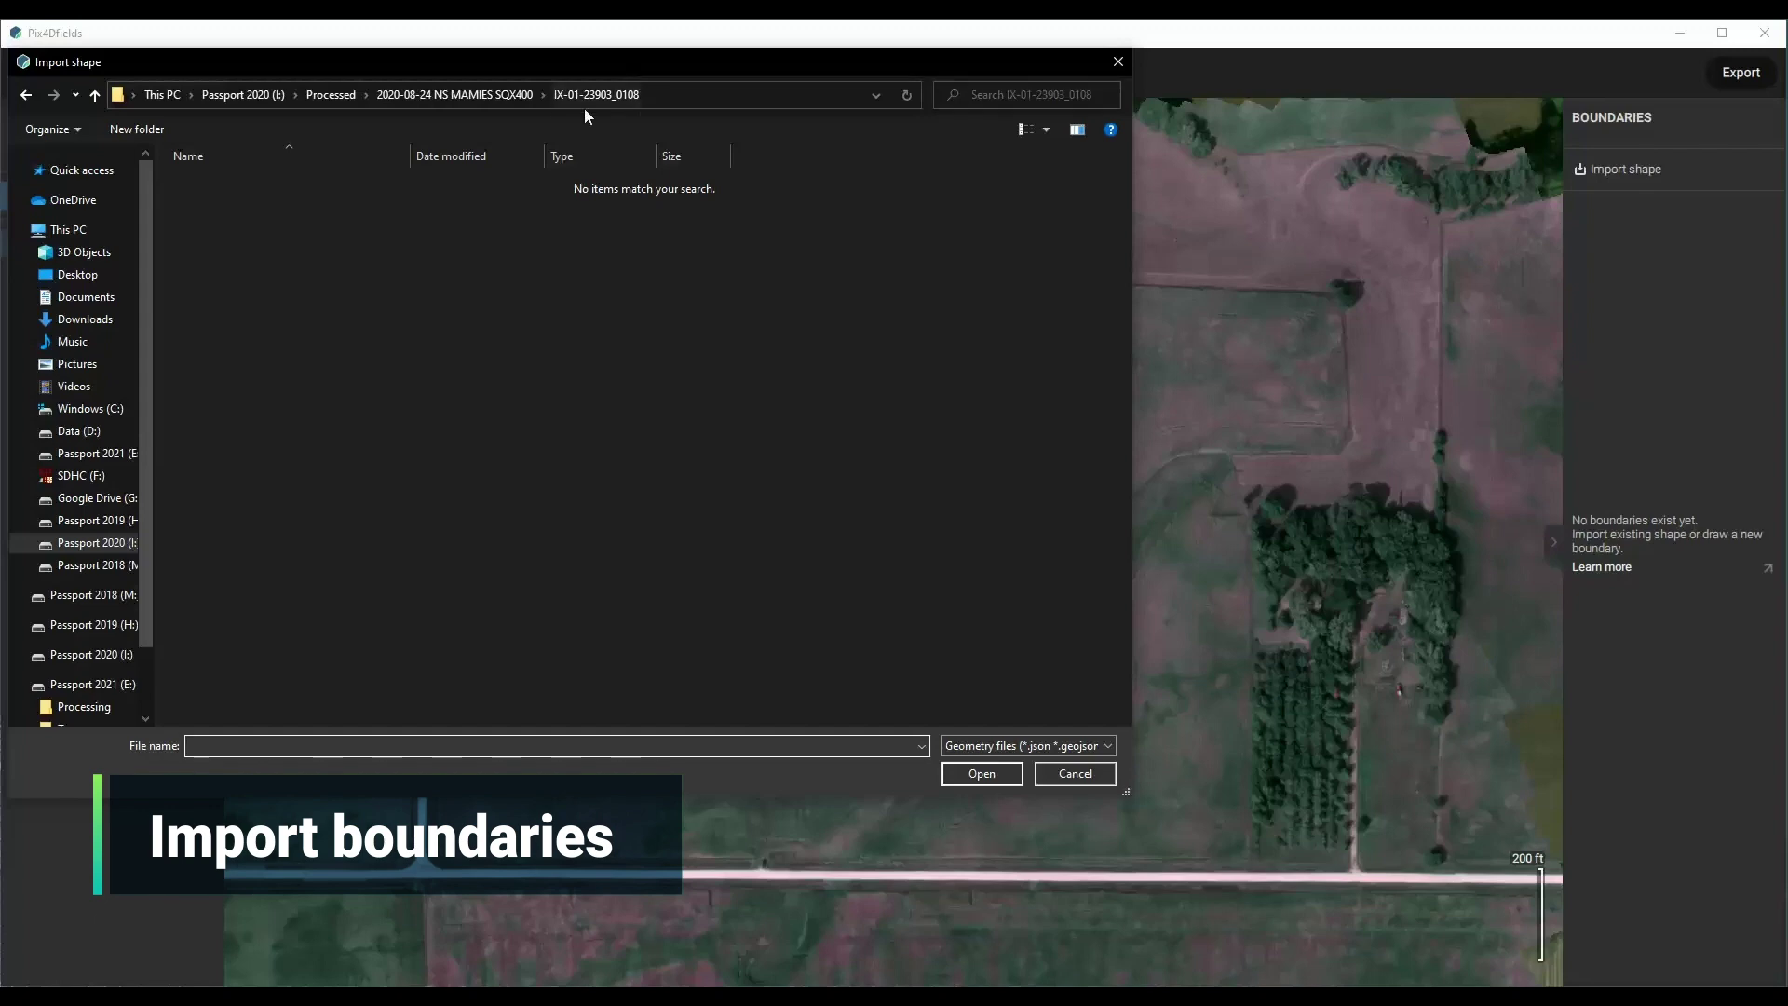
{"action": "left_click", "coordinate": [520, 95]}
{"action": "double_click", "coordinate": [388, 200]}
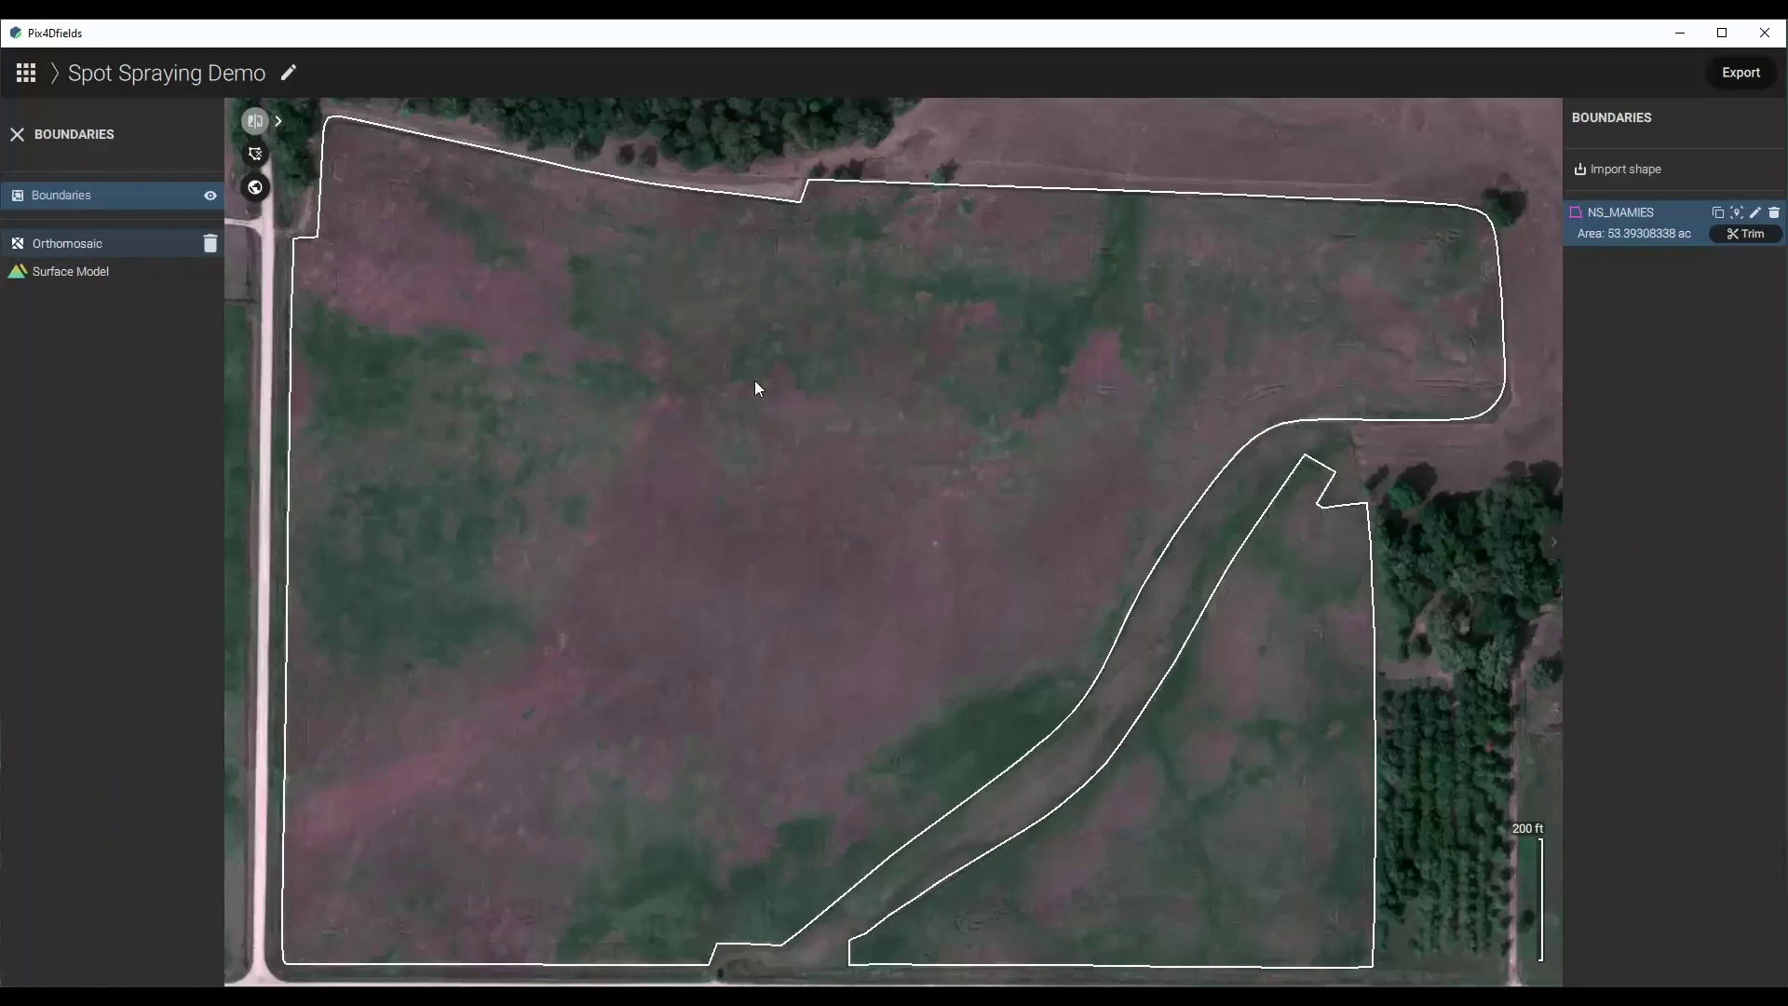
{"action": "left_click", "coordinate": [1768, 234]}
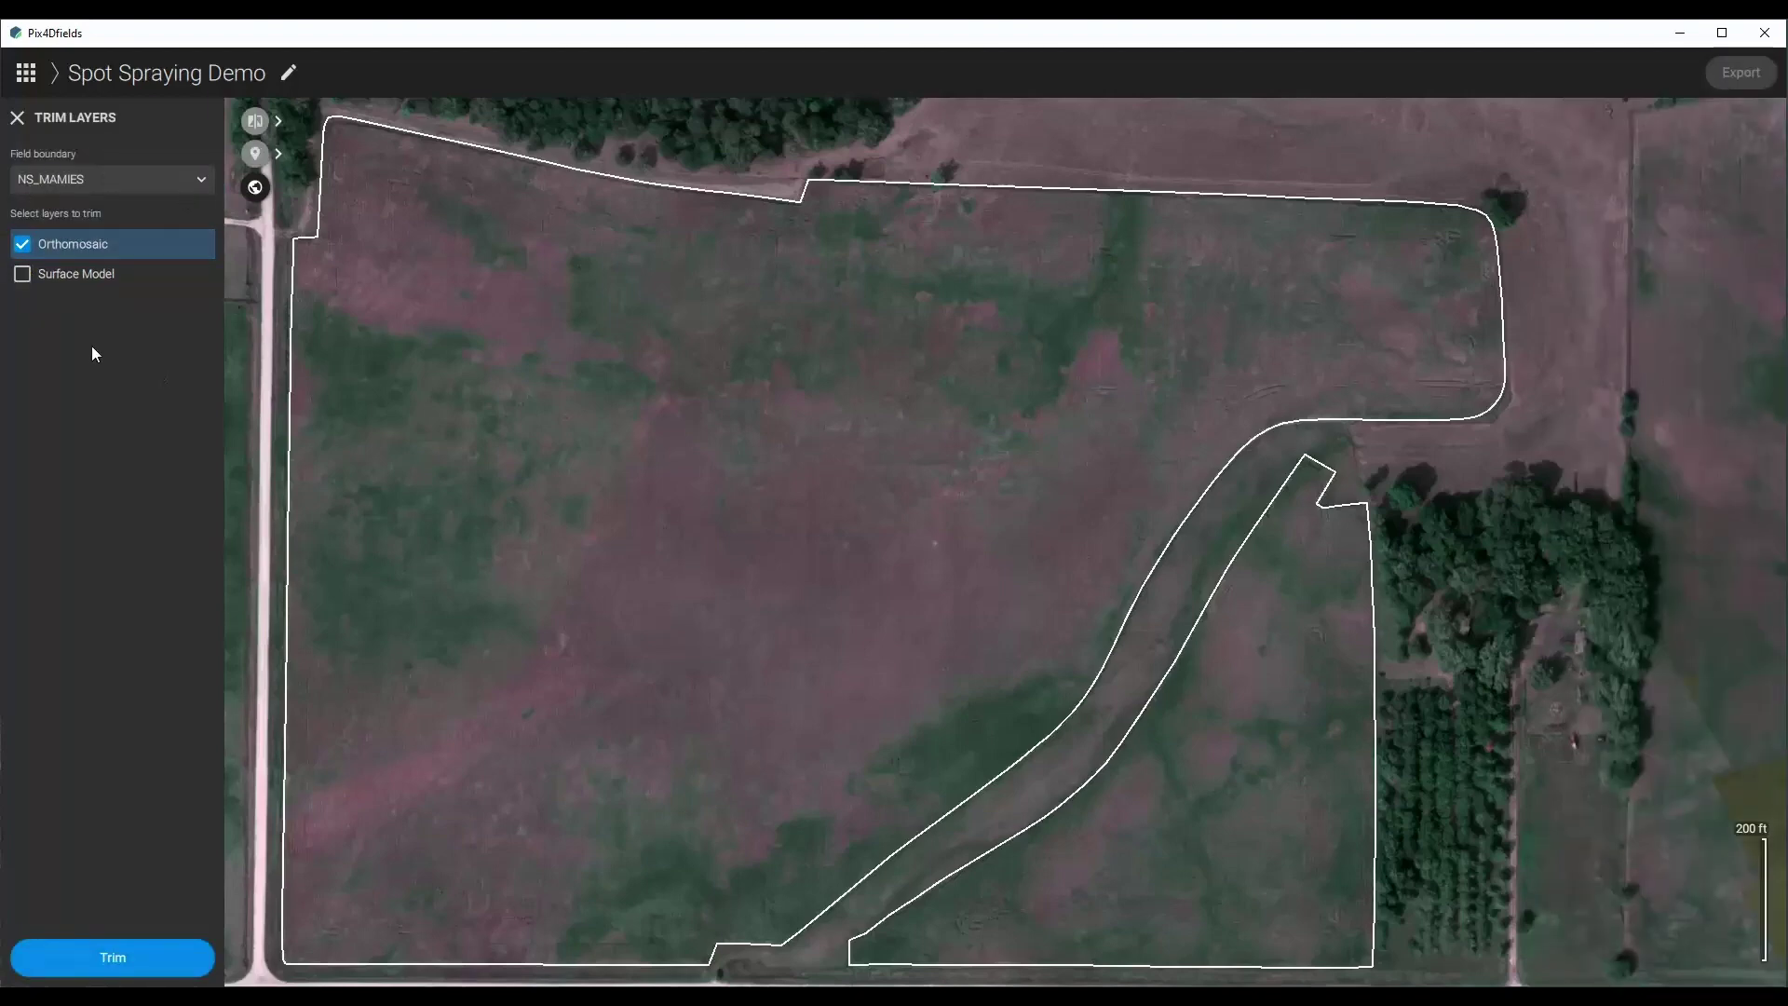
{"action": "left_click", "coordinate": [134, 948]}
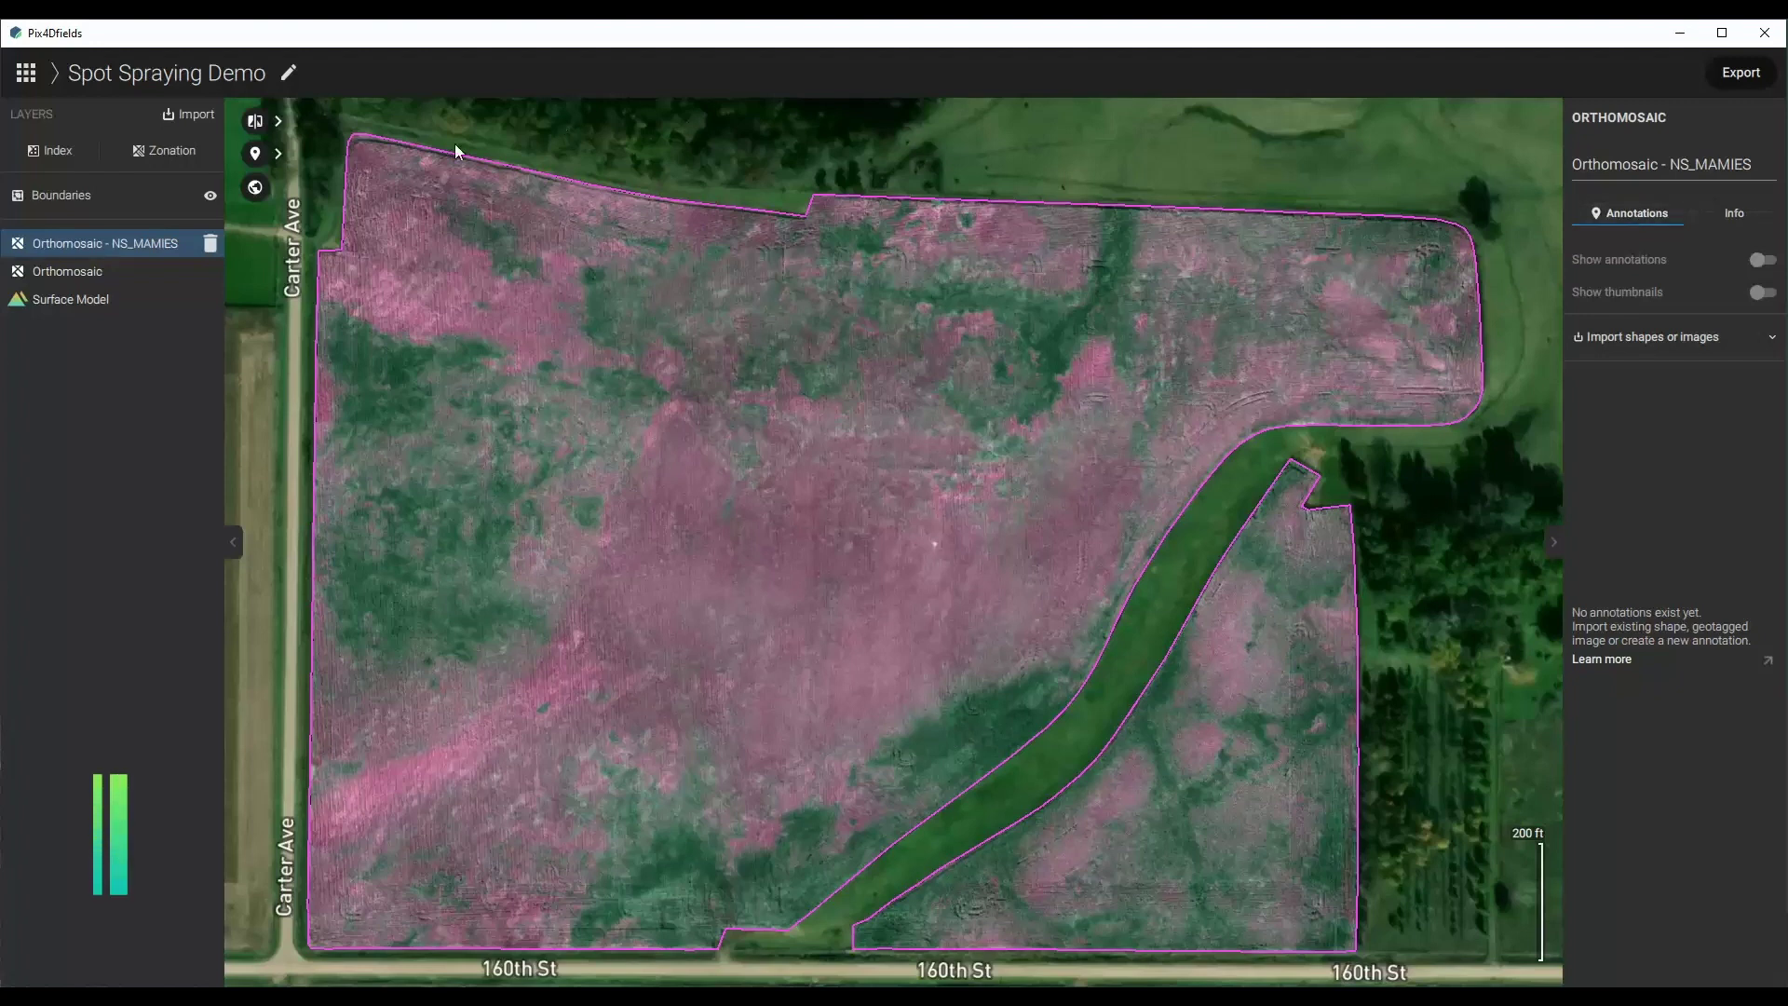
Generate an NDVI index from the trimmed orthomosaic and lower its displayed range's upper limit to 0.42.
{"action": "left_click", "coordinate": [48, 150]}
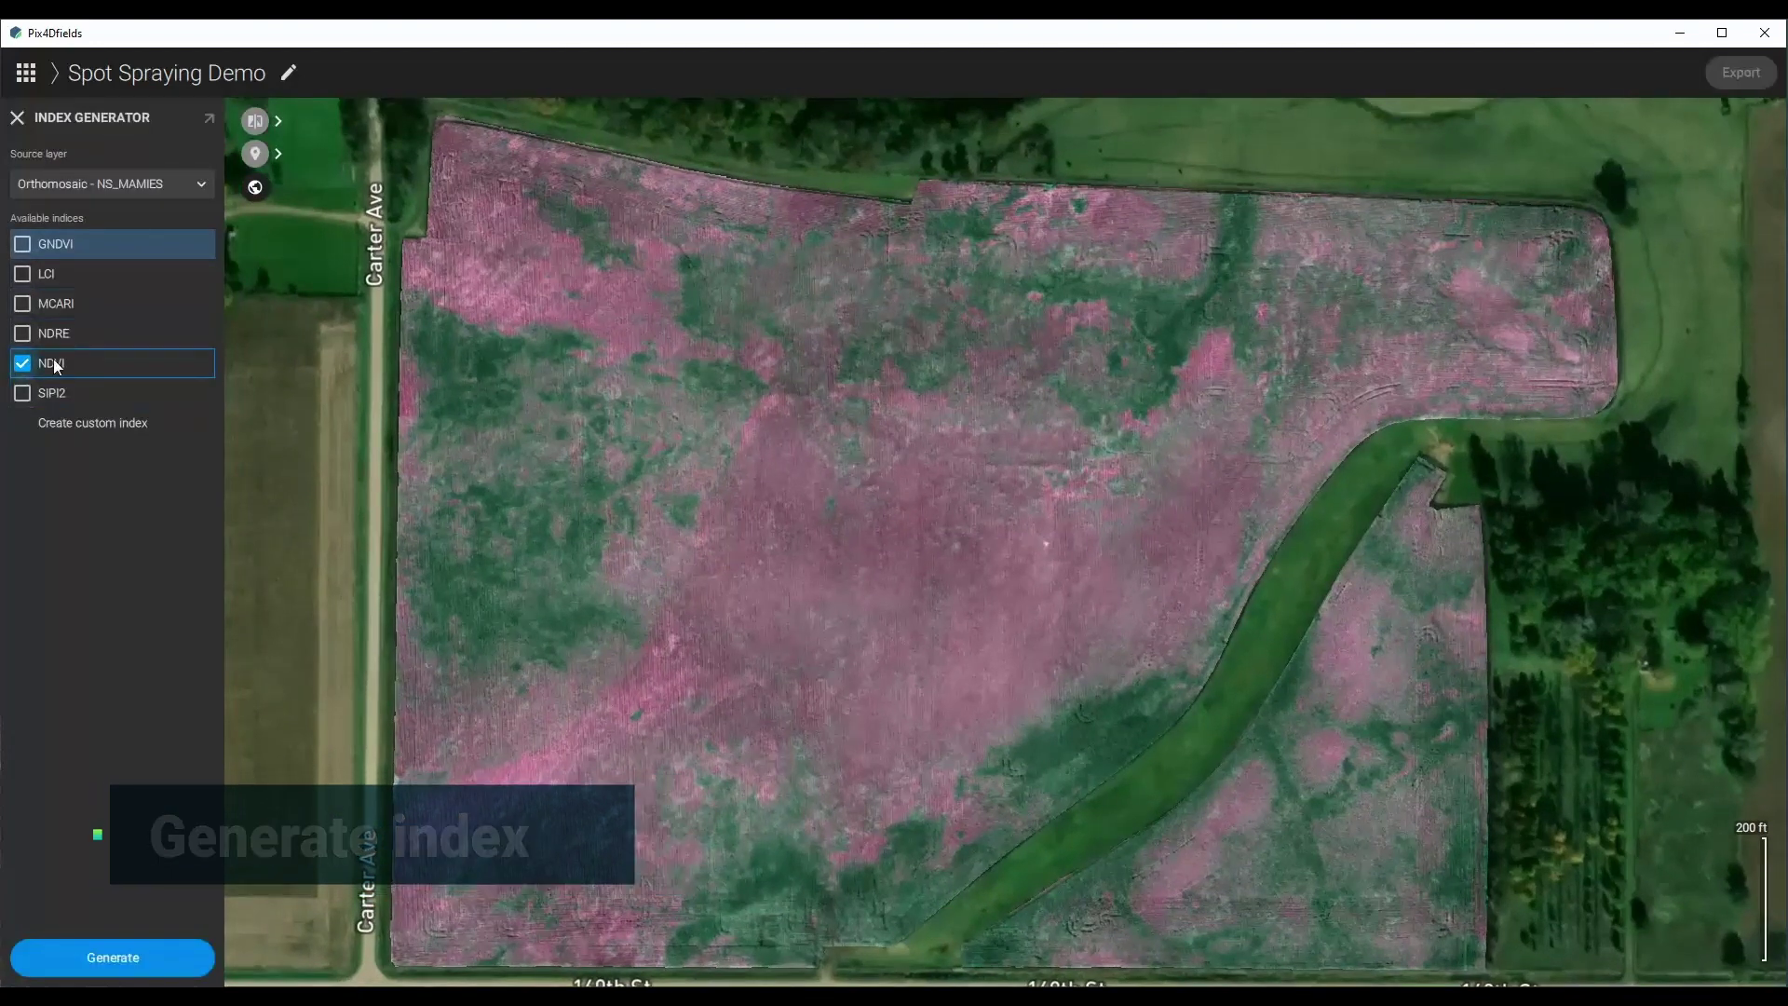
{"action": "left_click", "coordinate": [154, 948]}
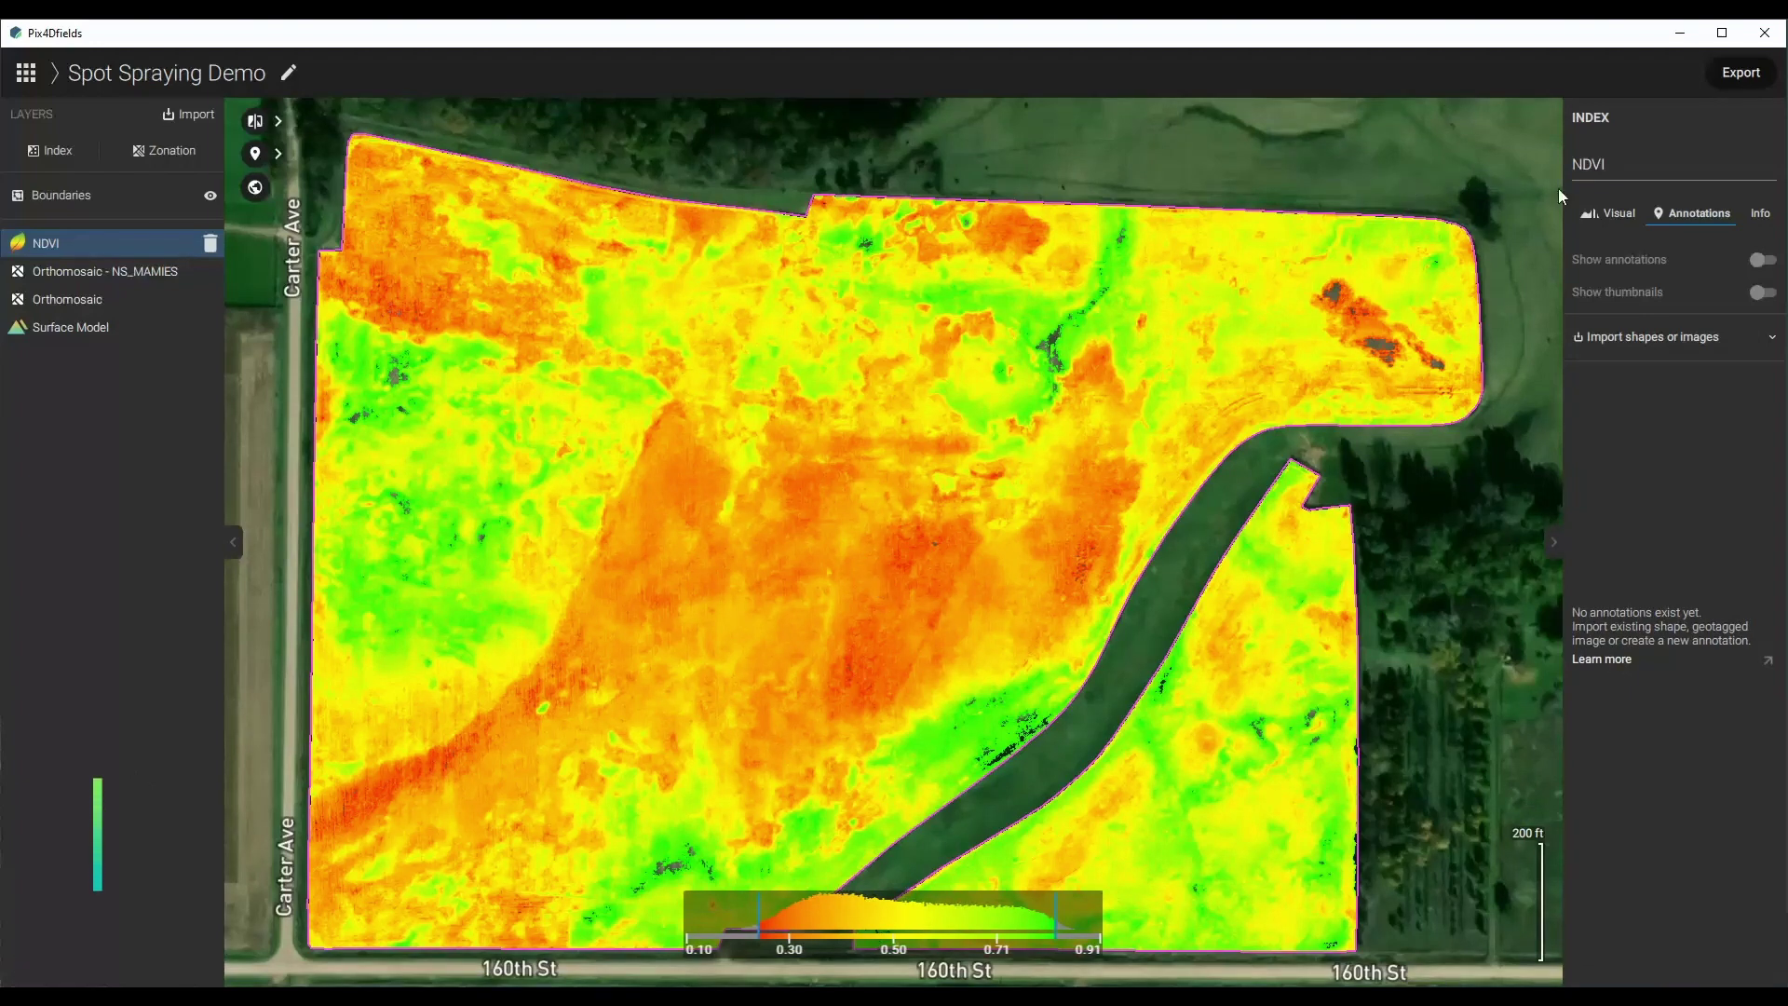
{"action": "left_click", "coordinate": [1600, 220]}
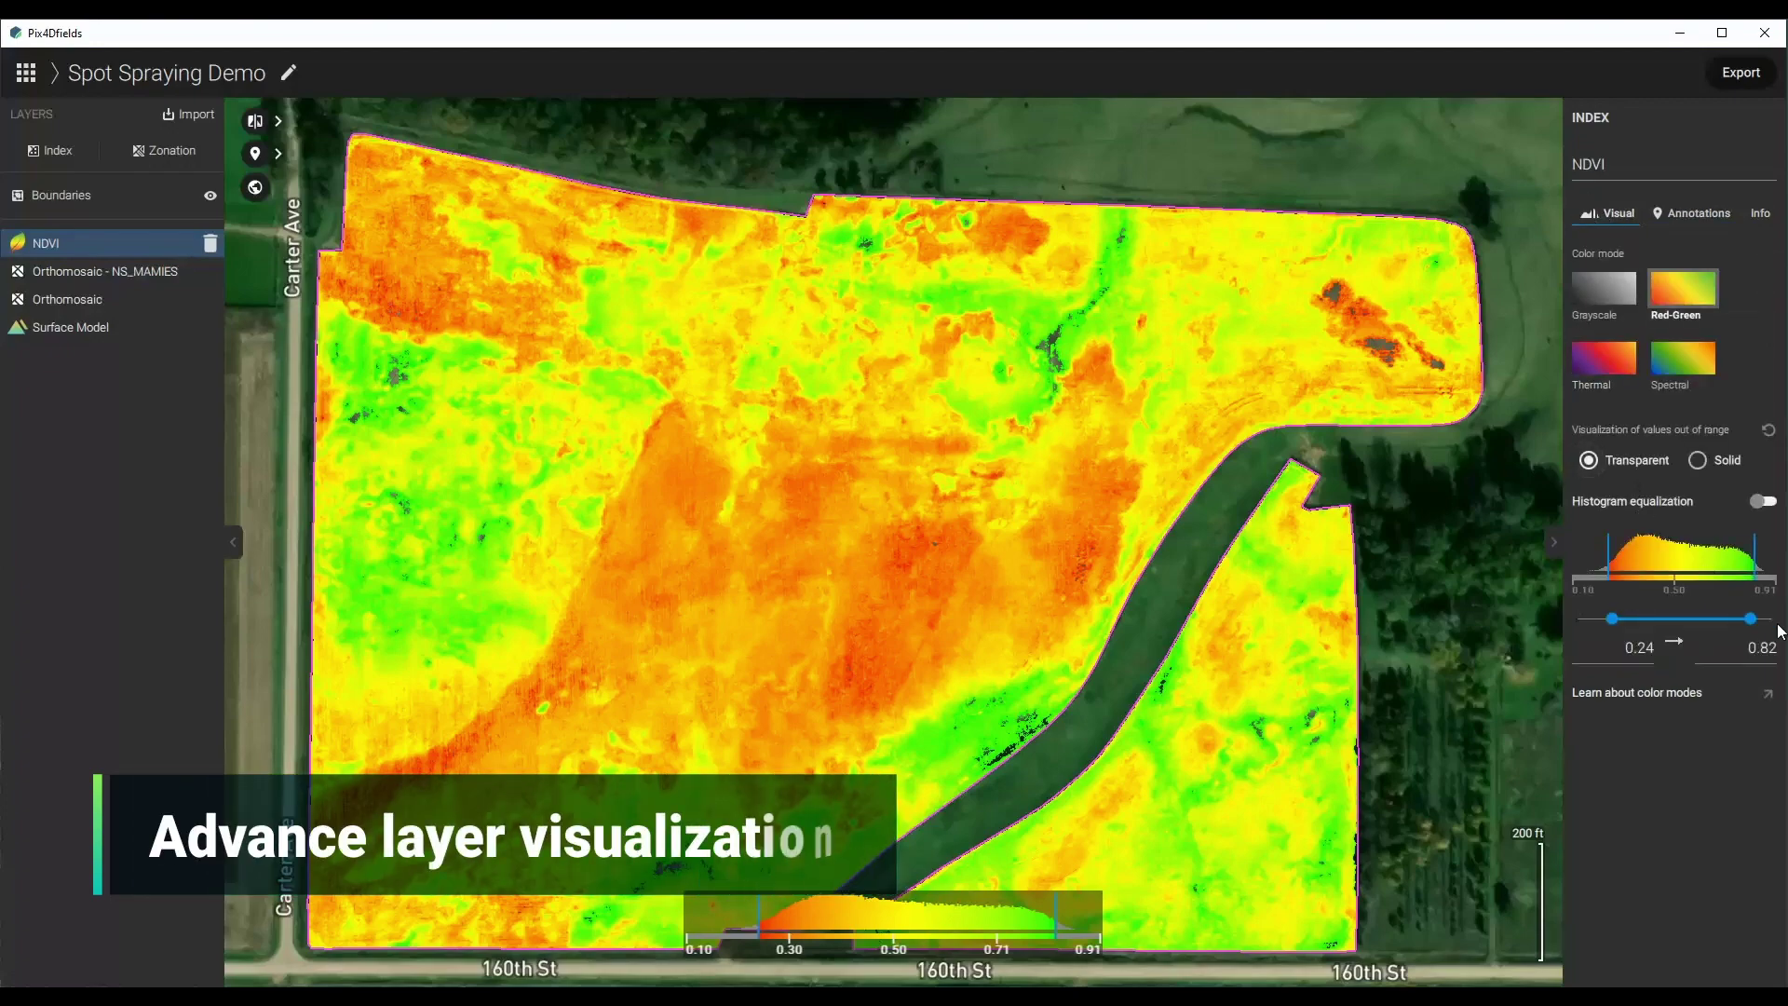
{"action": "left_click_drag", "start_coordinate": [1751, 618], "coordinate": [1654, 641]}
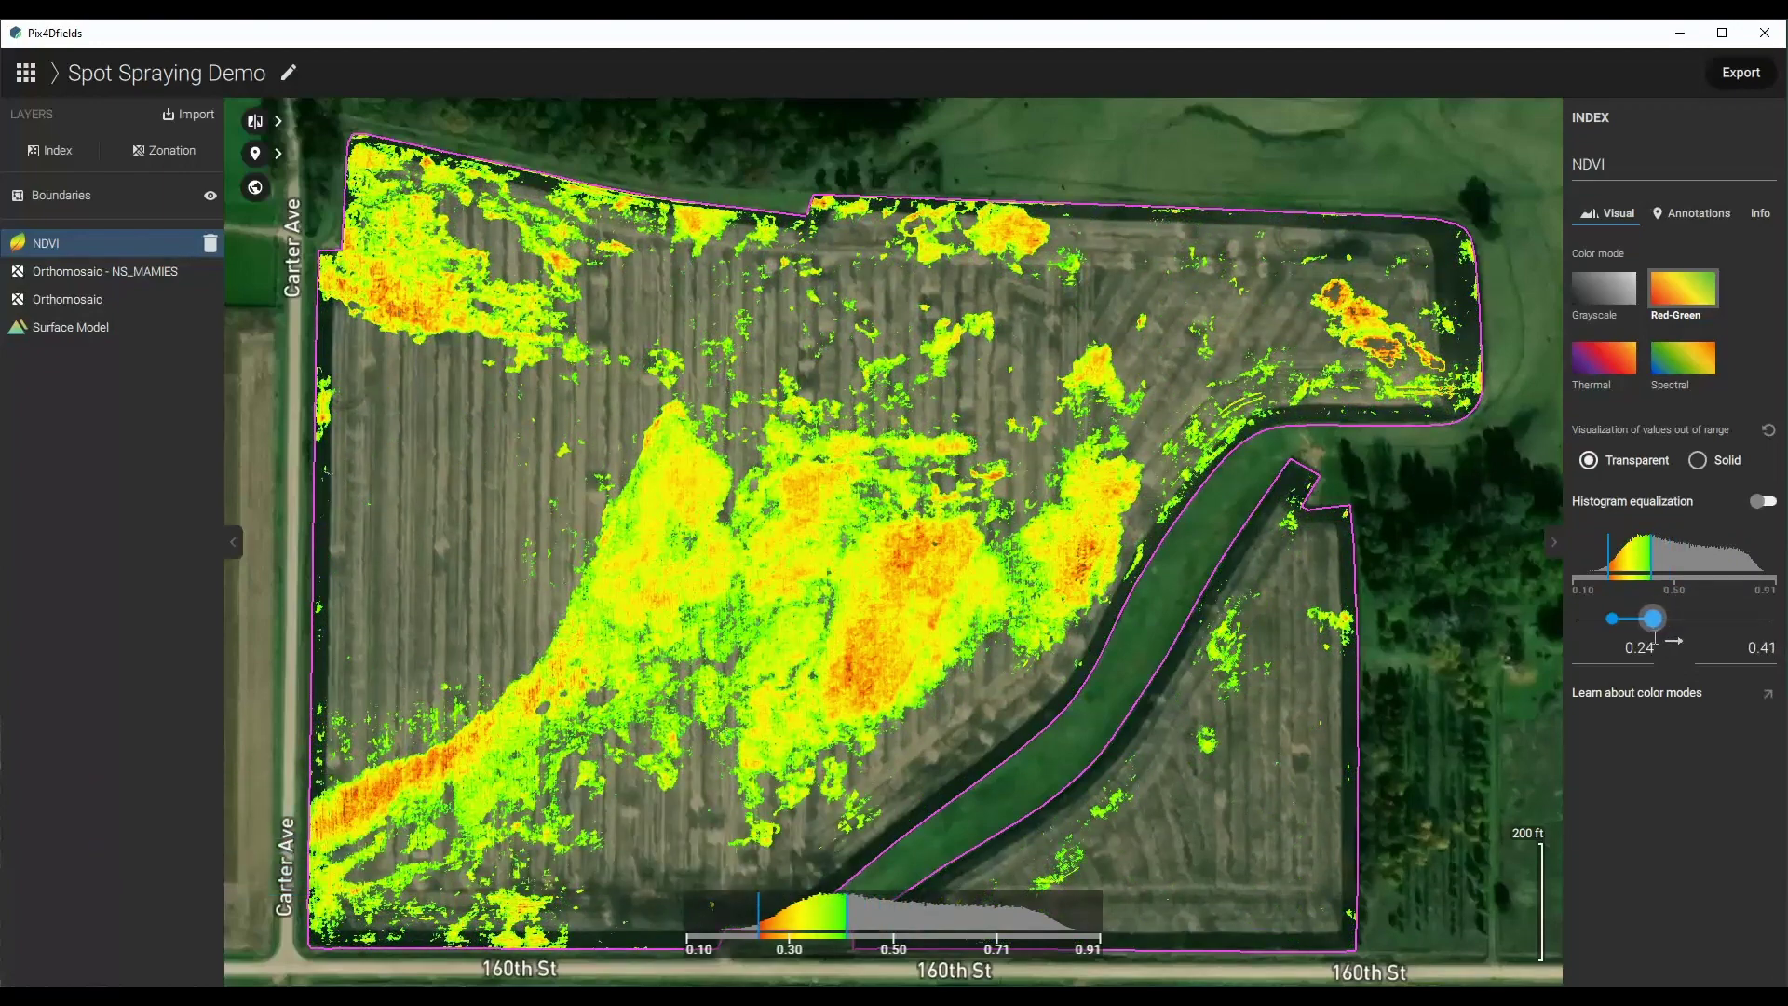
{"action": "left_click_drag", "start_coordinate": [1654, 640], "coordinate": [1658, 646]}
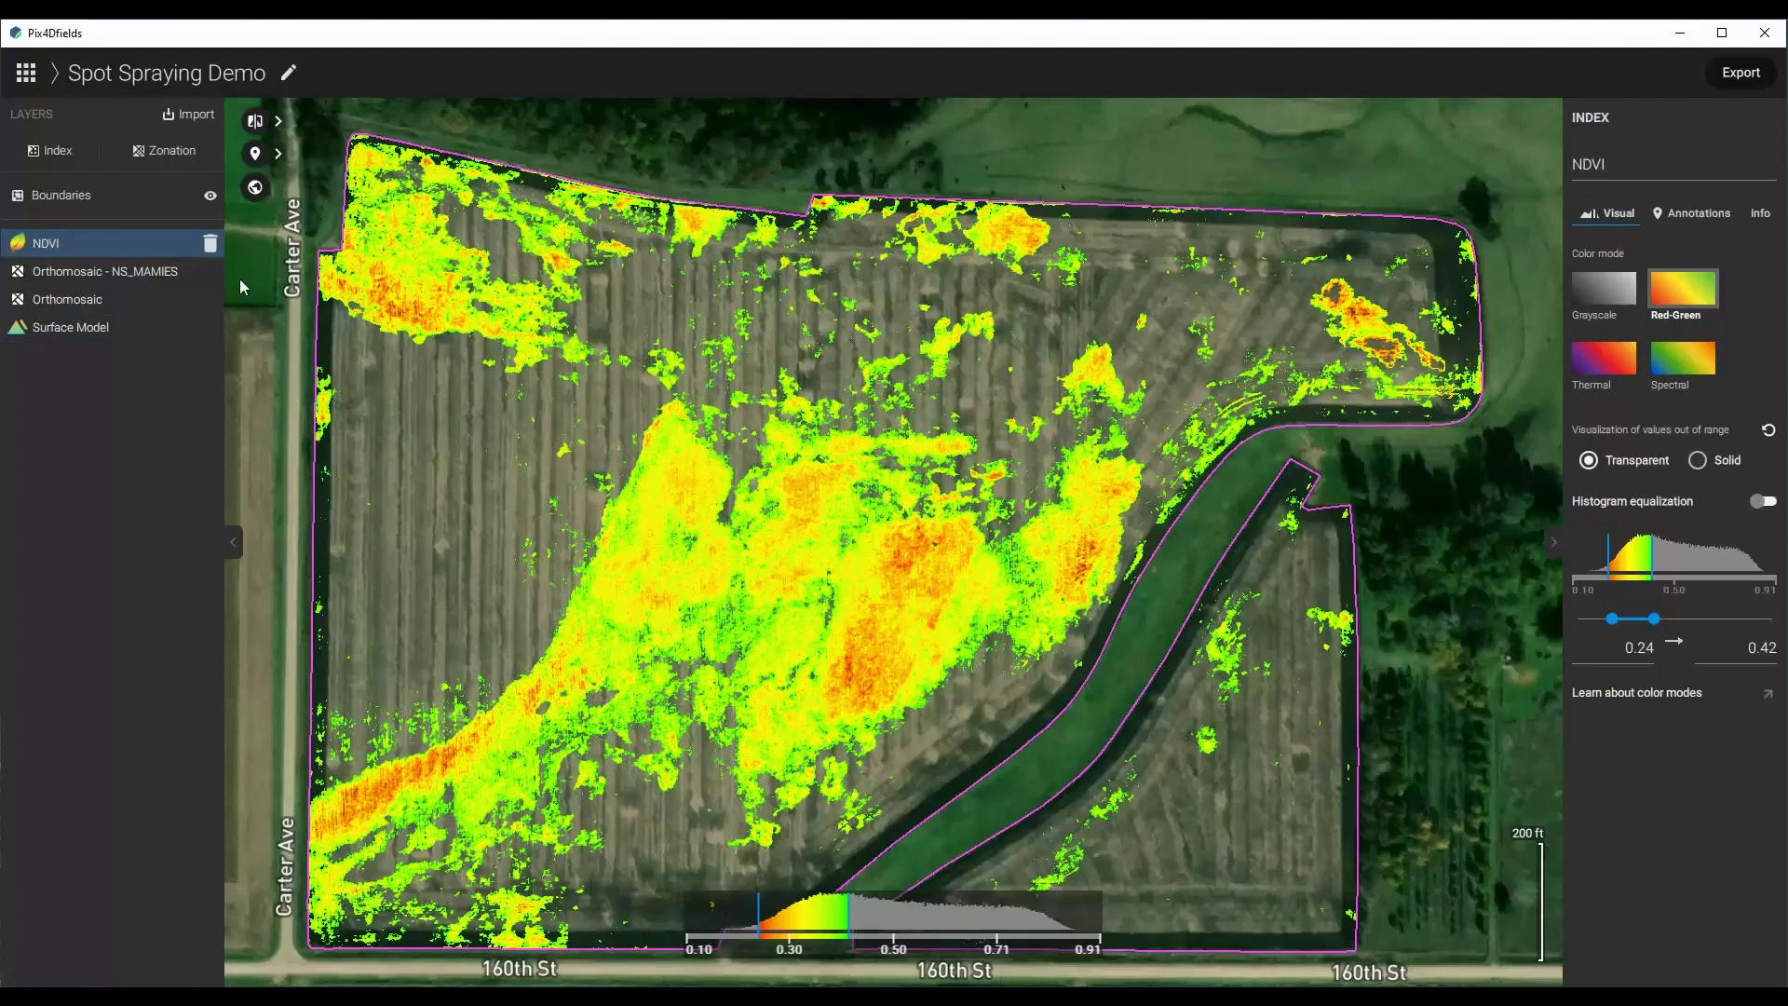
Start an area annotation on the NDVI layer, tracing the large low-NDVI patch from the west field edge up and over its northern tip.
{"action": "left_click", "coordinate": [249, 154]}
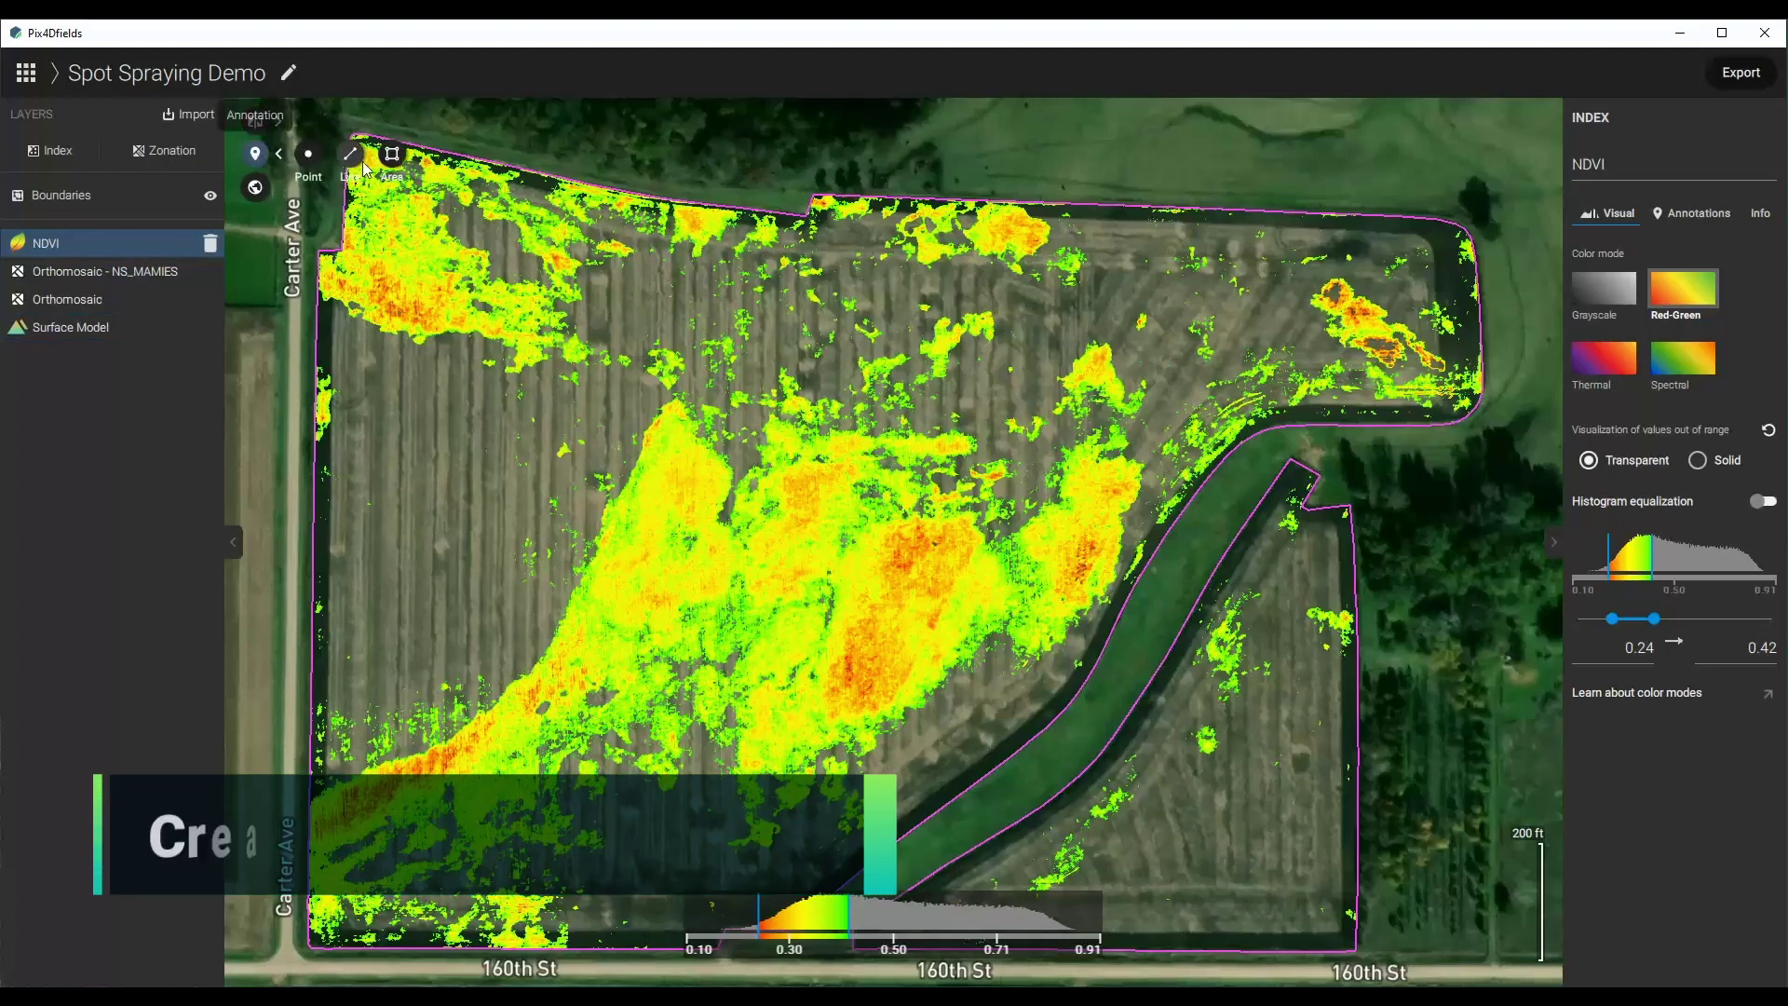
{"action": "left_click", "coordinate": [391, 157]}
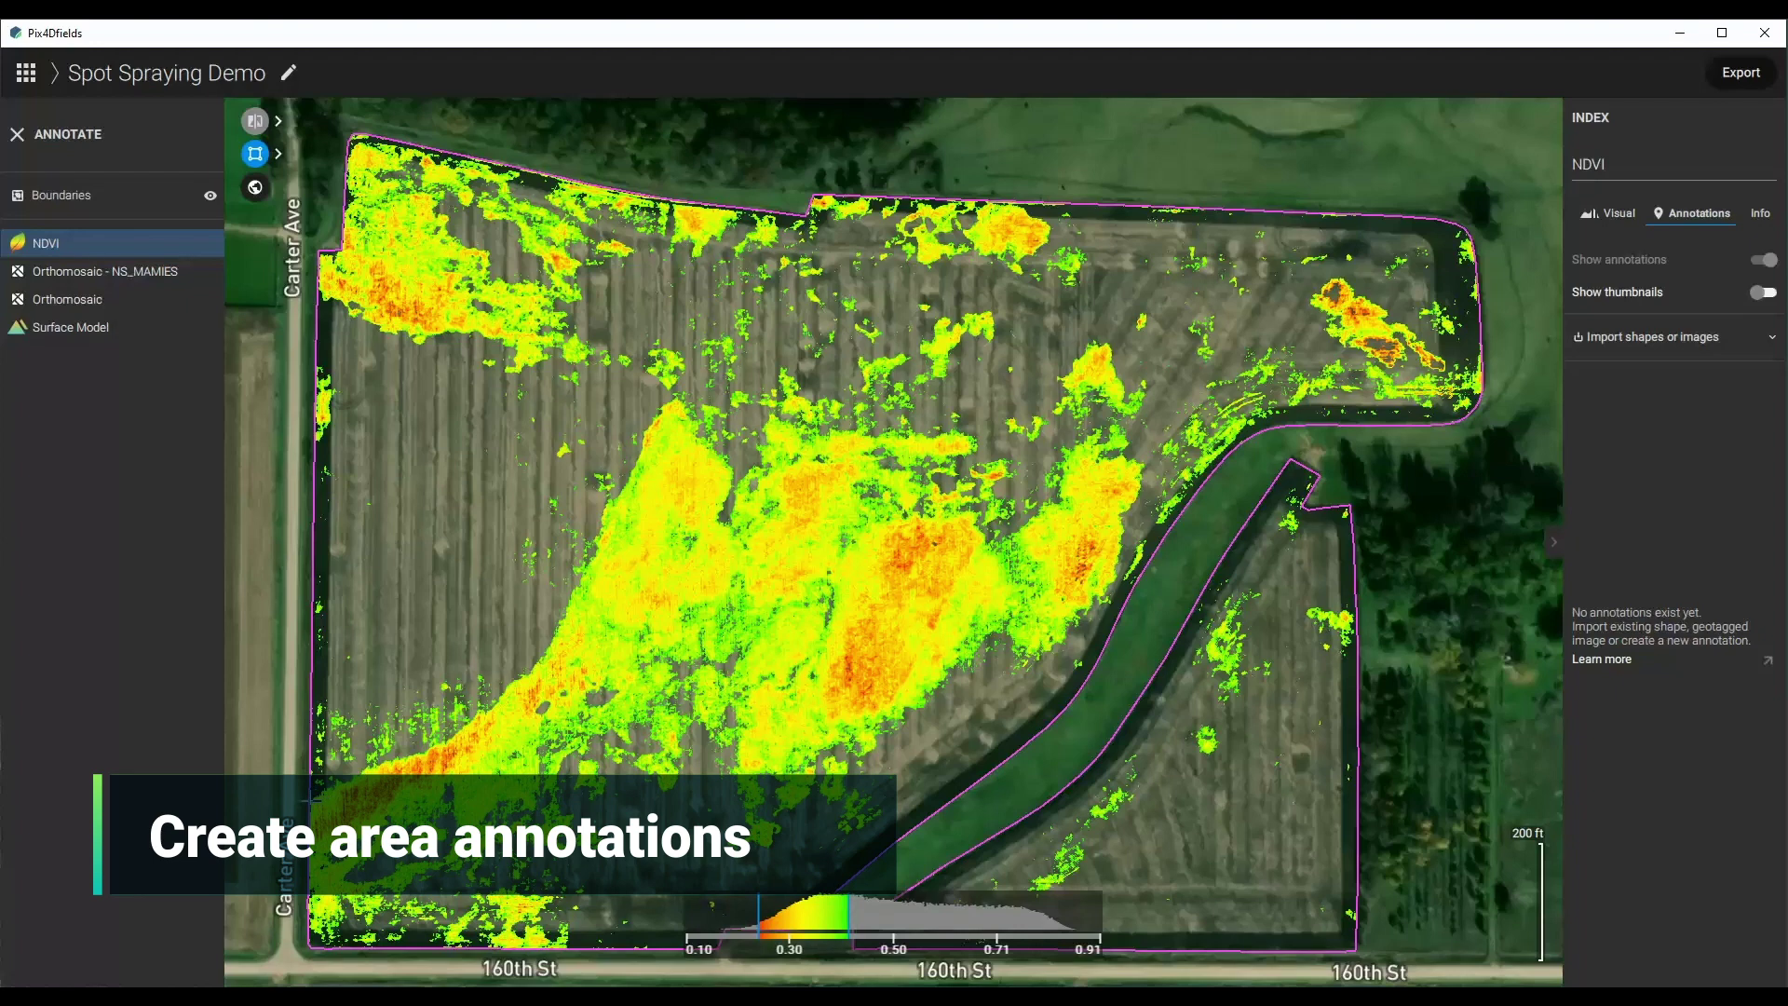
{"action": "left_click", "coordinate": [310, 799]}
{"action": "left_click", "coordinate": [399, 766]}
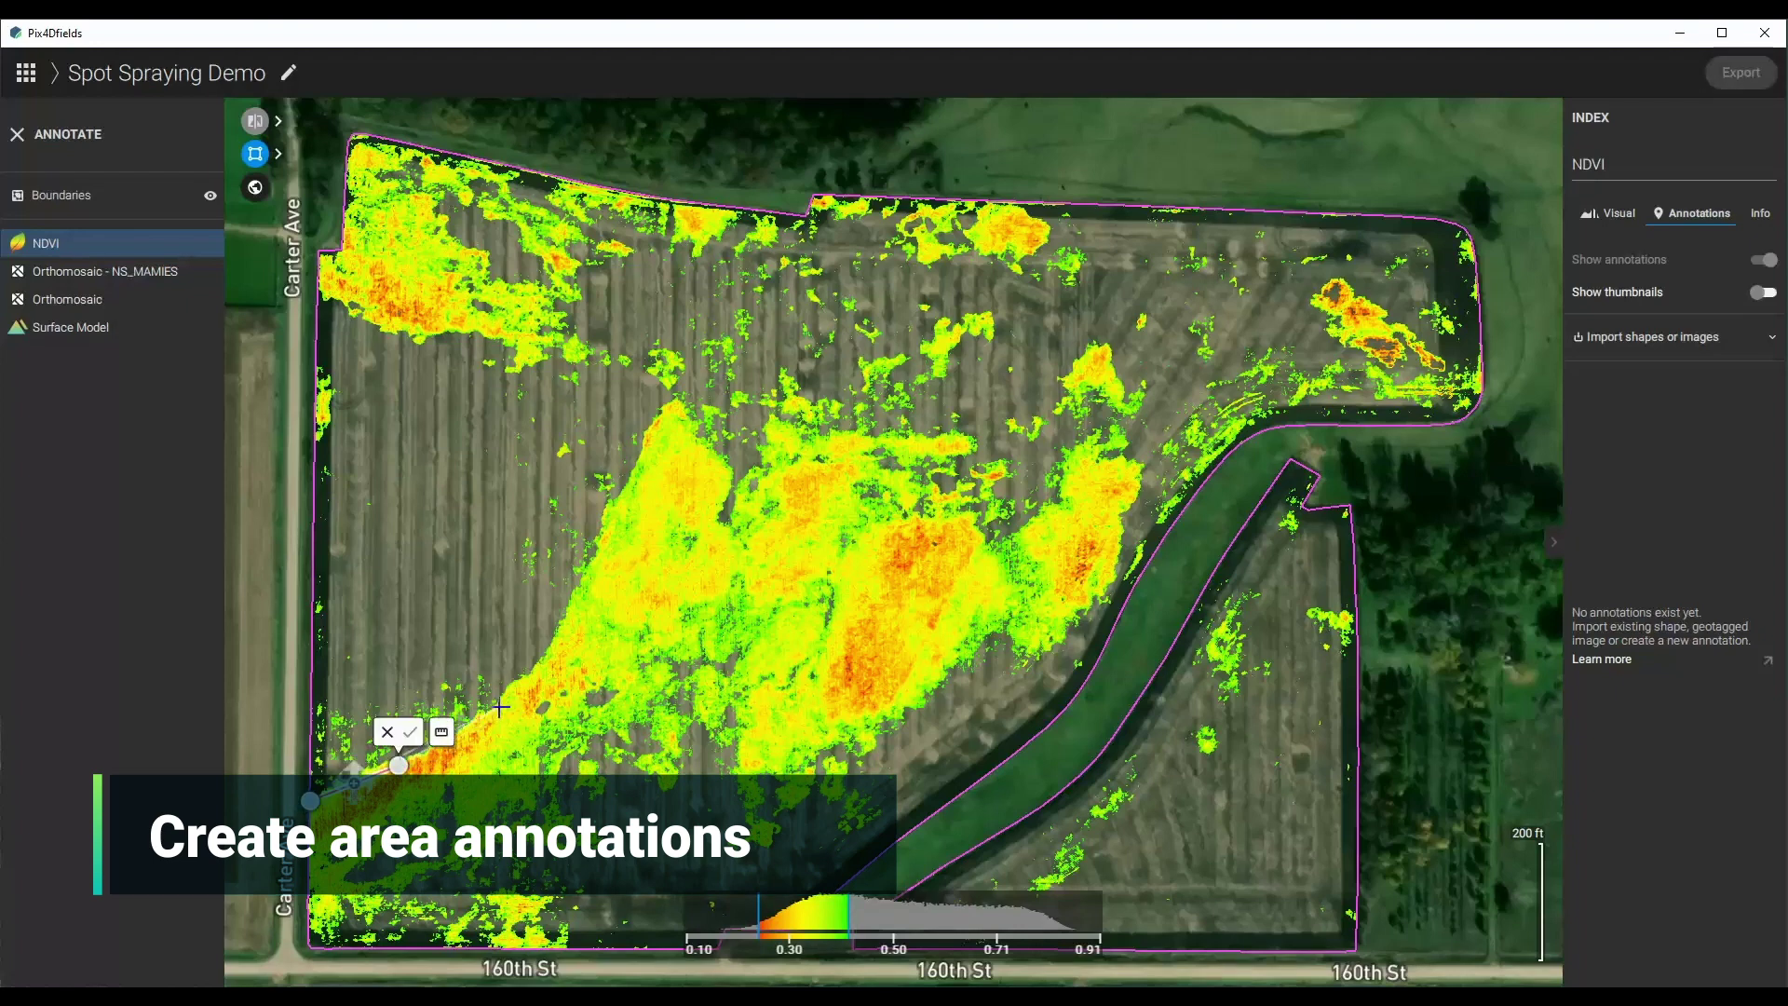
{"action": "left_click", "coordinate": [500, 708]}
{"action": "left_click", "coordinate": [554, 637]}
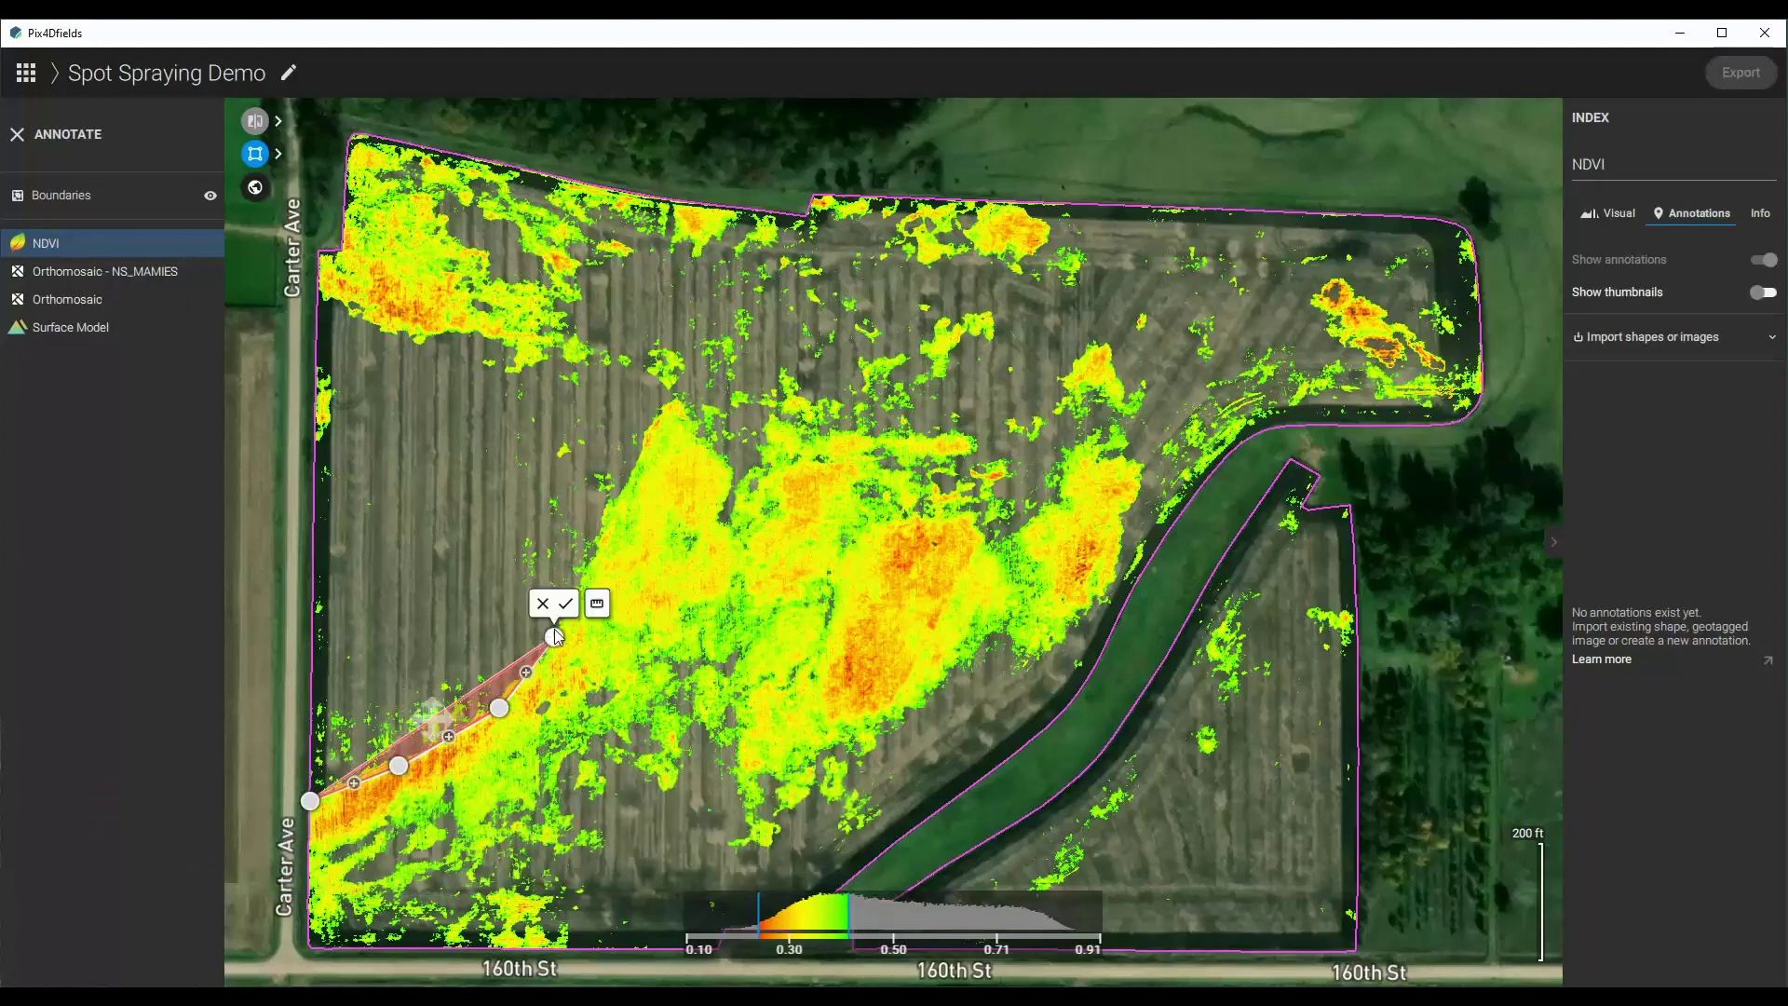
{"action": "left_click", "coordinate": [592, 540]}
{"action": "left_click", "coordinate": [665, 397]}
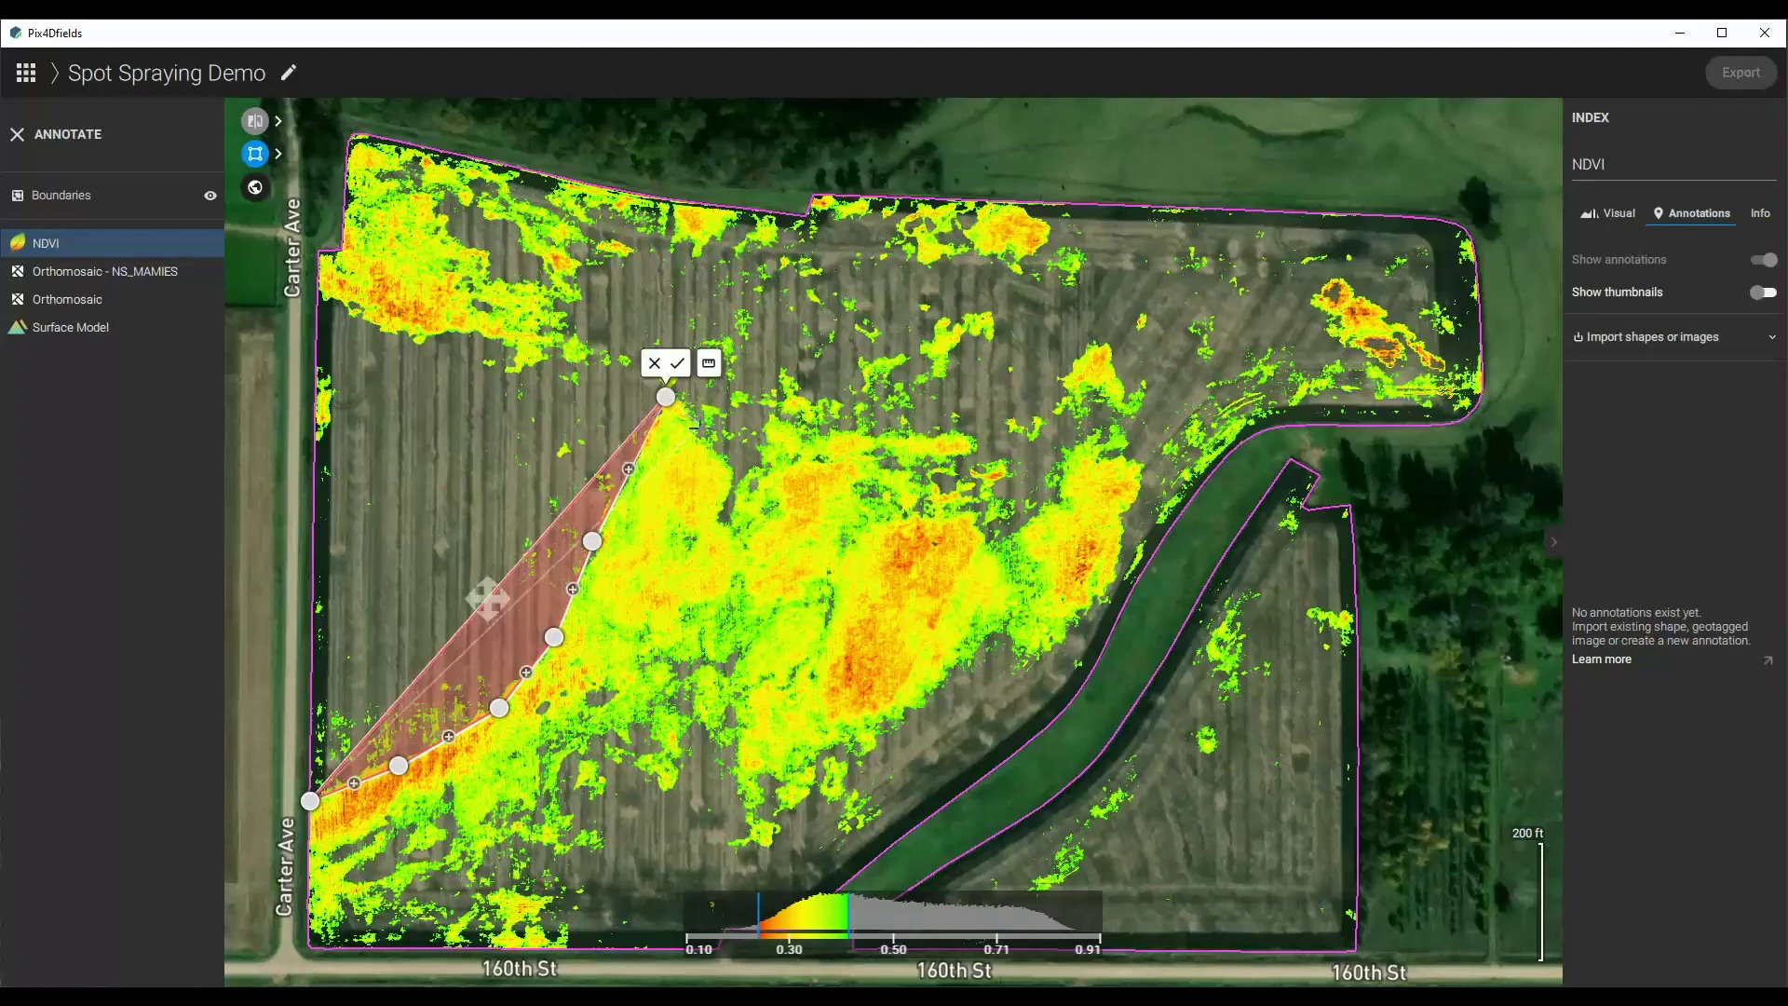
{"action": "left_click", "coordinate": [704, 445]}
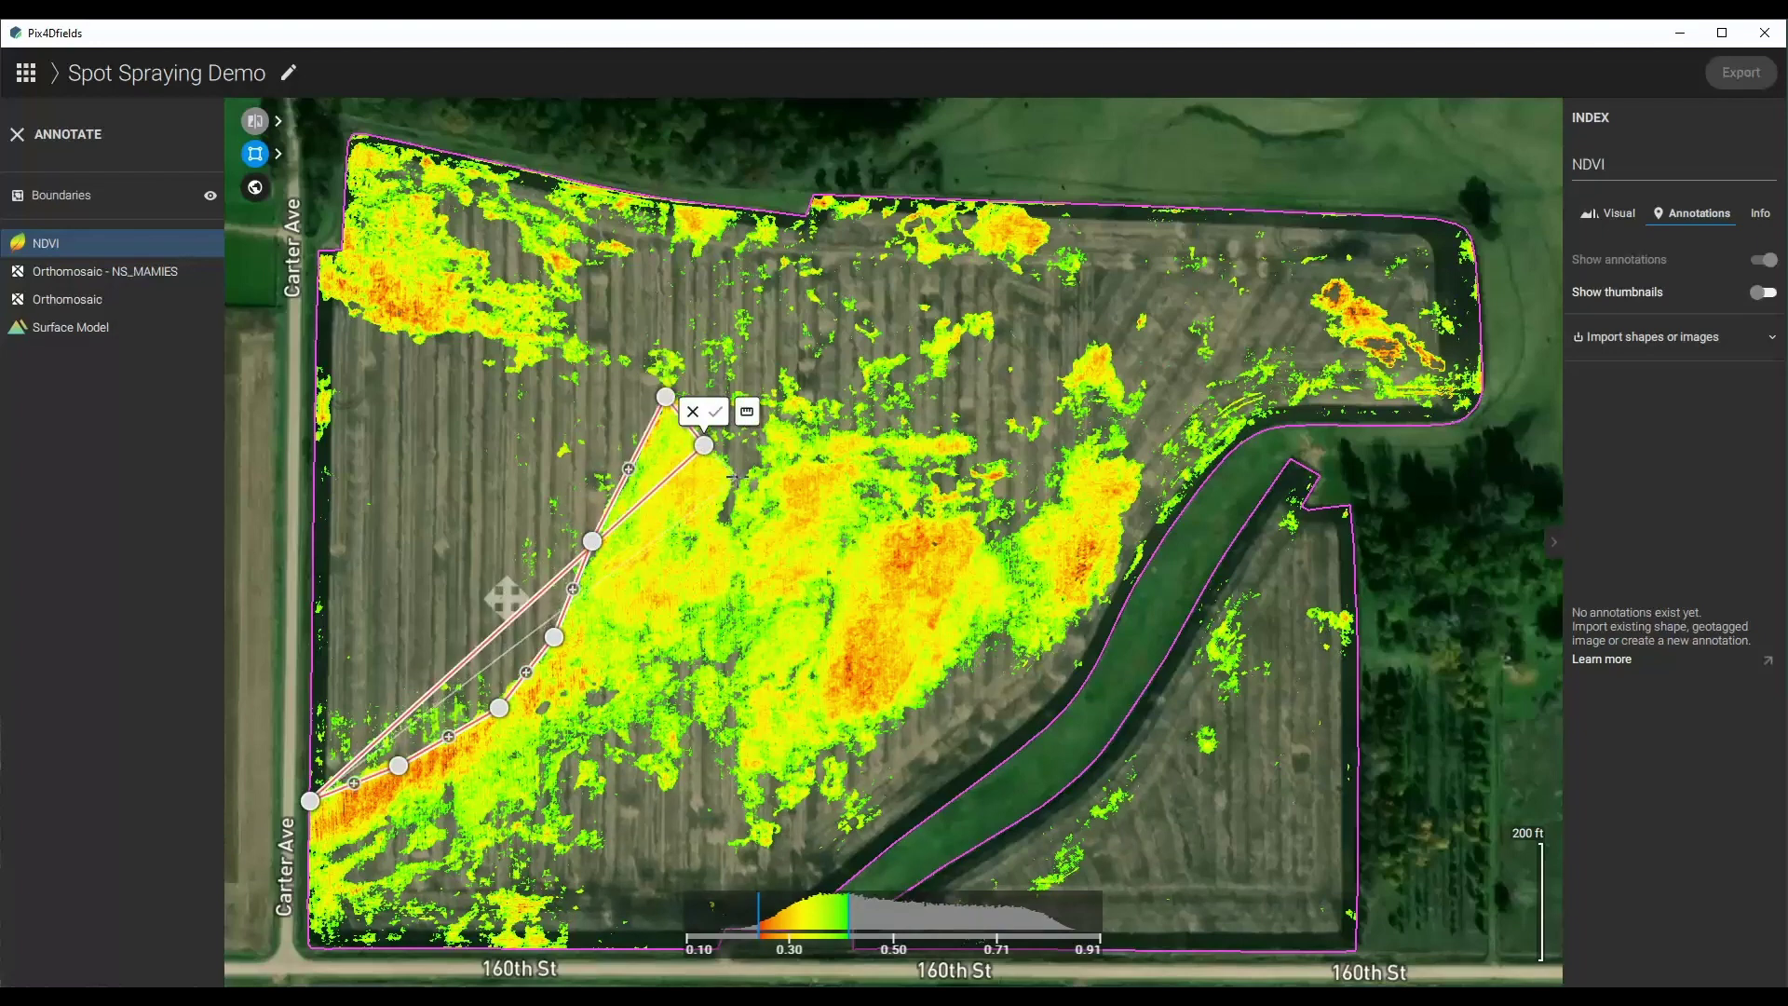
Try to trace the outline down into the narrow gap east of the tip and back up its far side.
{"action": "left_click", "coordinate": [720, 517]}
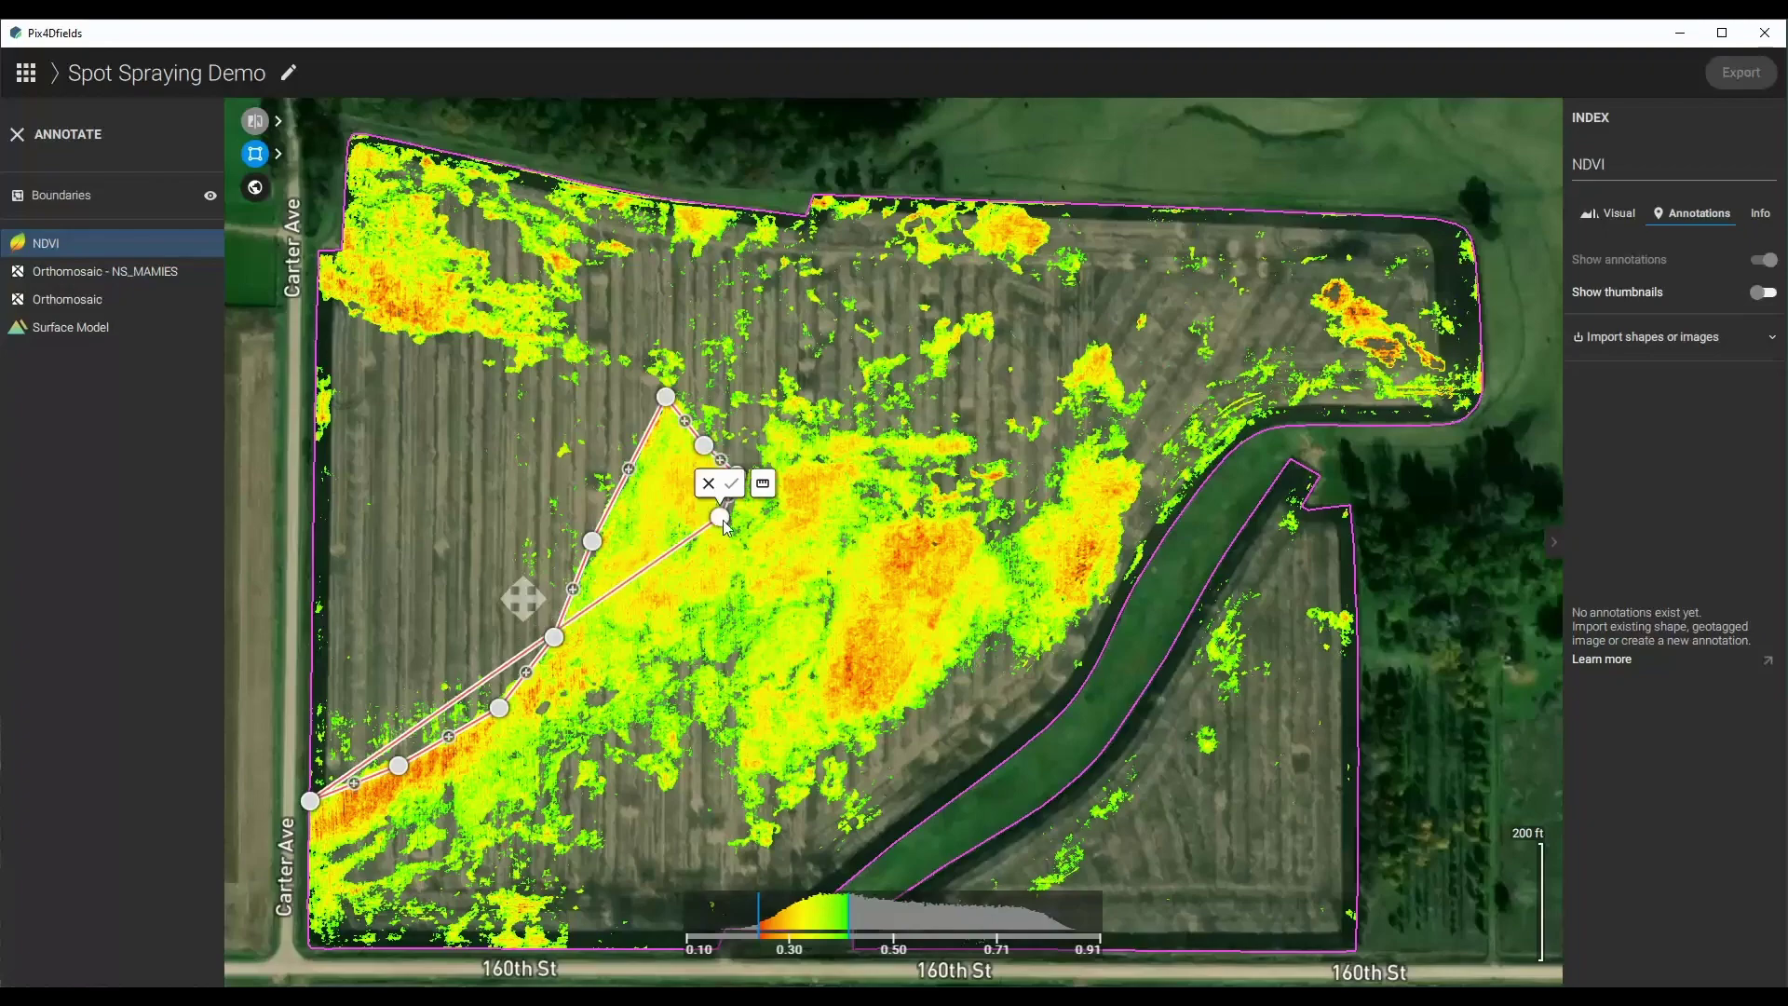
{"action": "scroll", "coordinate": [727, 526], "scroll_direction": "up", "scroll_amount": 5}
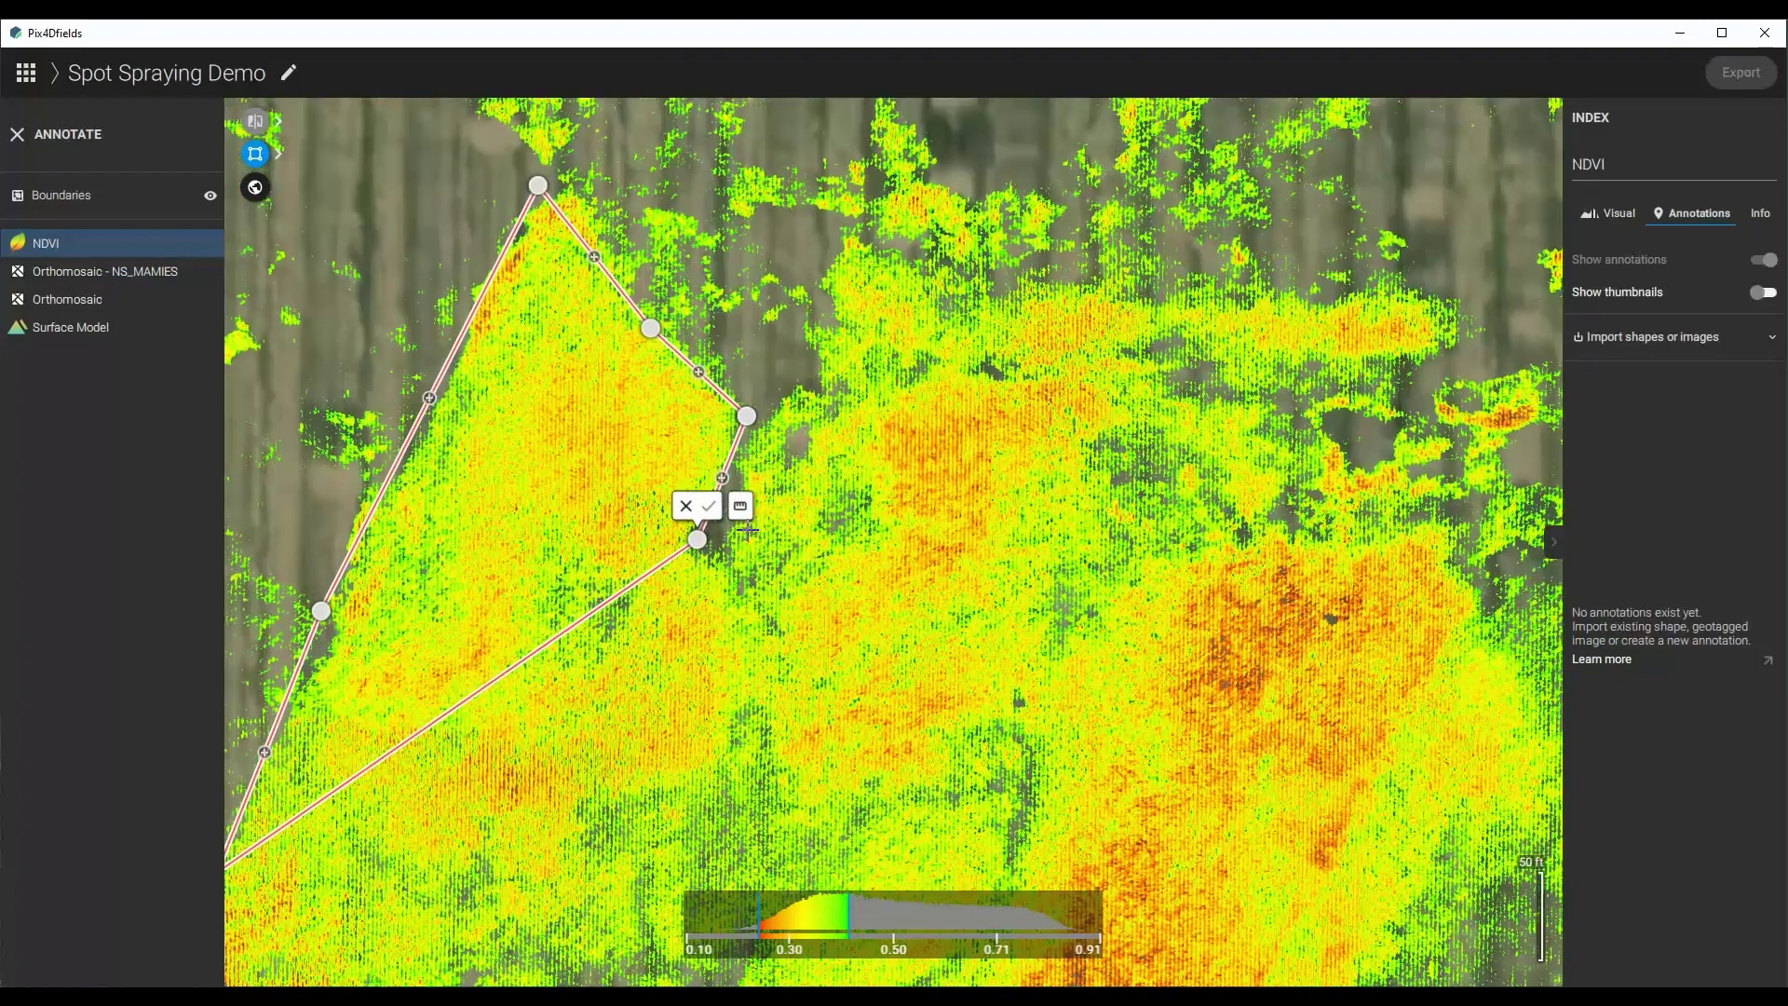
{"action": "left_click", "coordinate": [726, 558]}
{"action": "left_click", "coordinate": [781, 410]}
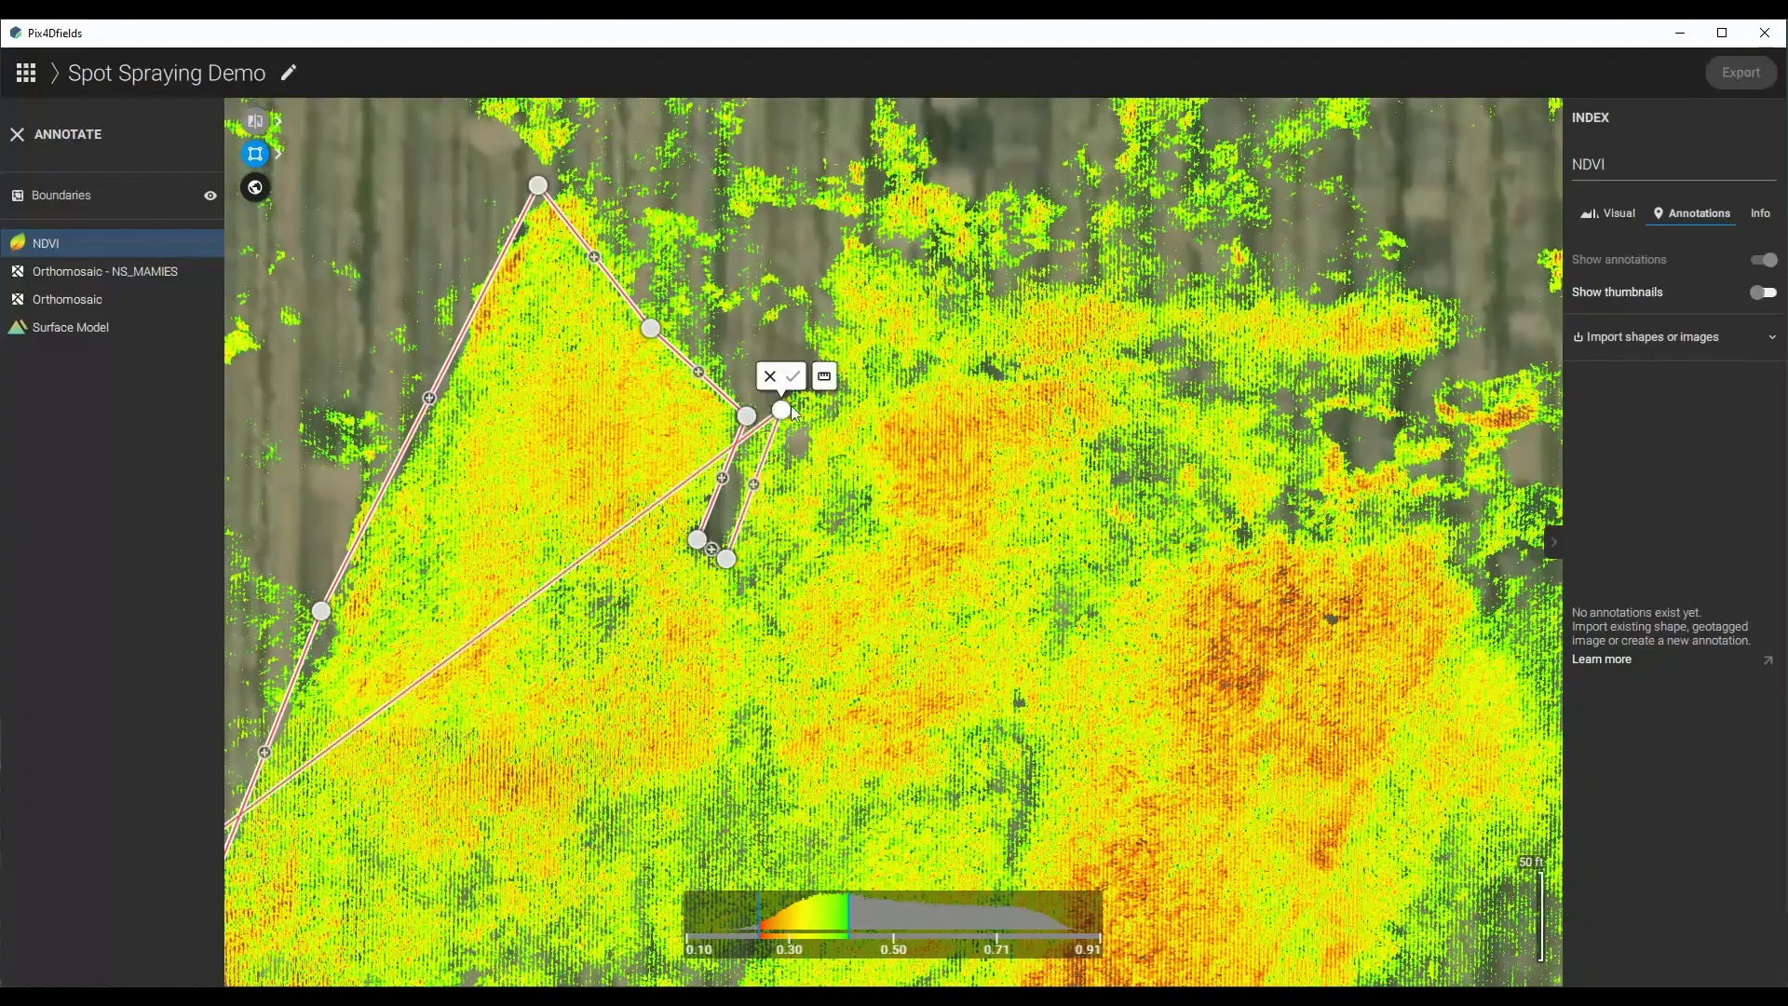
{"action": "left_click", "coordinate": [831, 310]}
{"action": "left_click", "coordinate": [859, 224]}
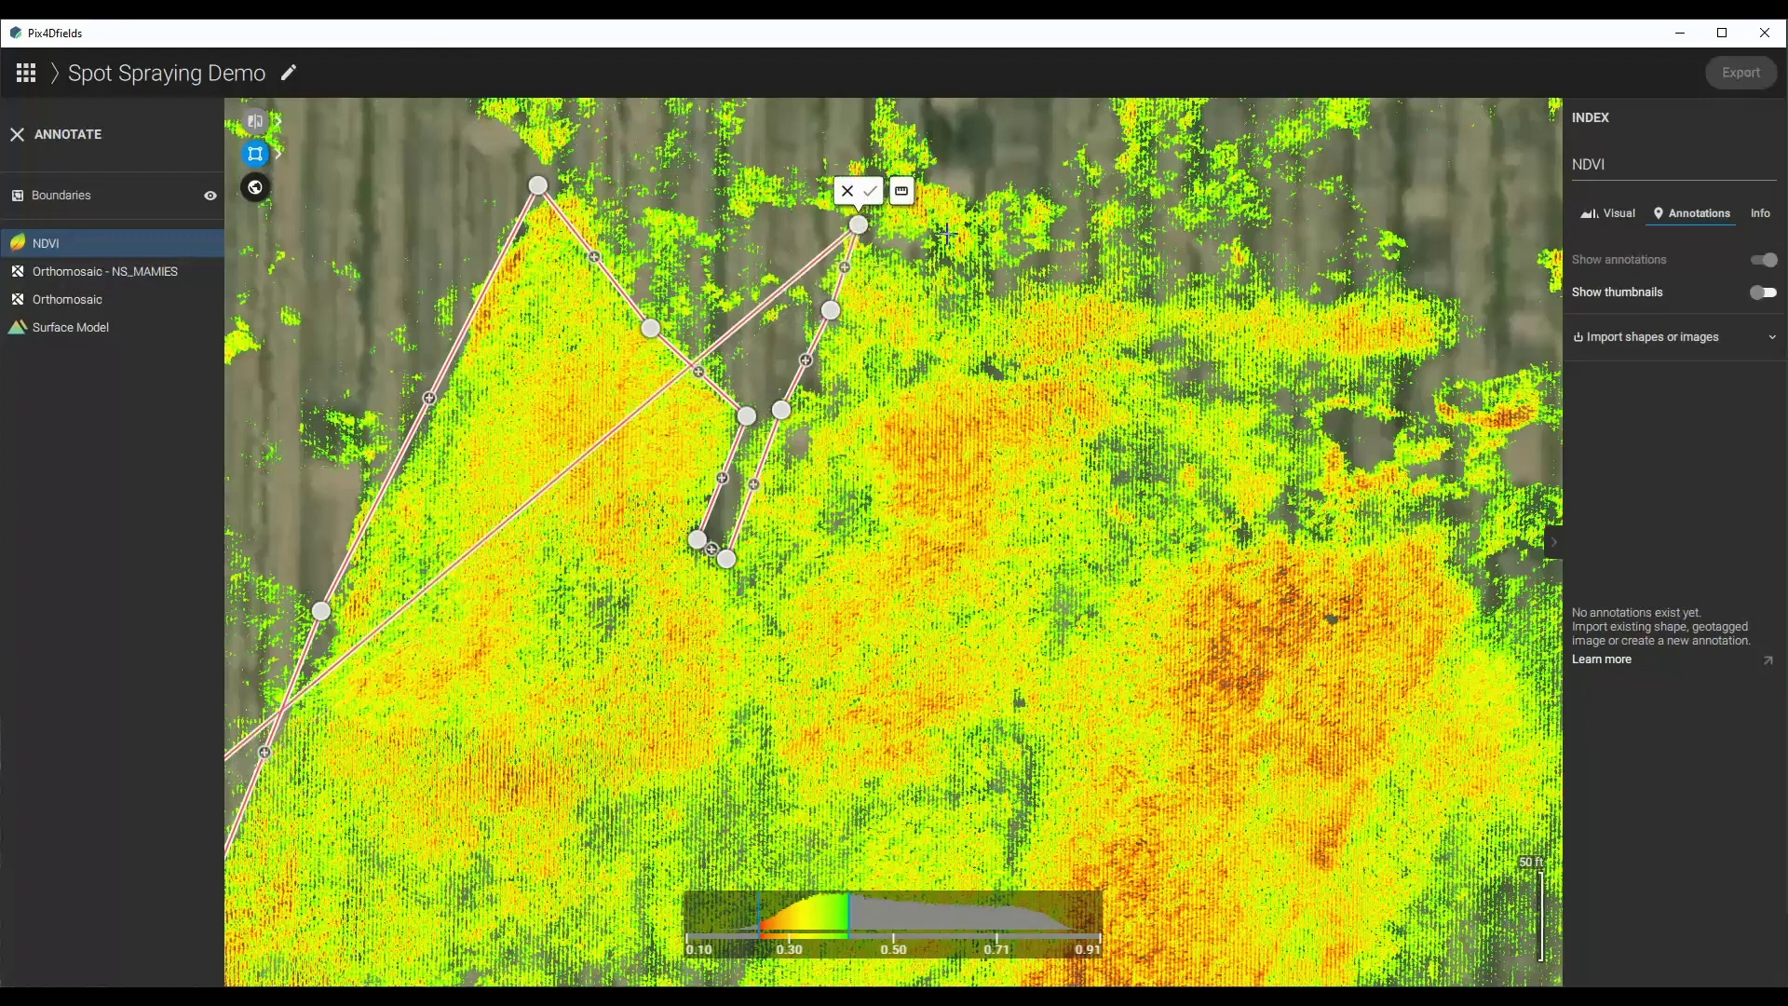
{"action": "left_click", "coordinate": [935, 284]}
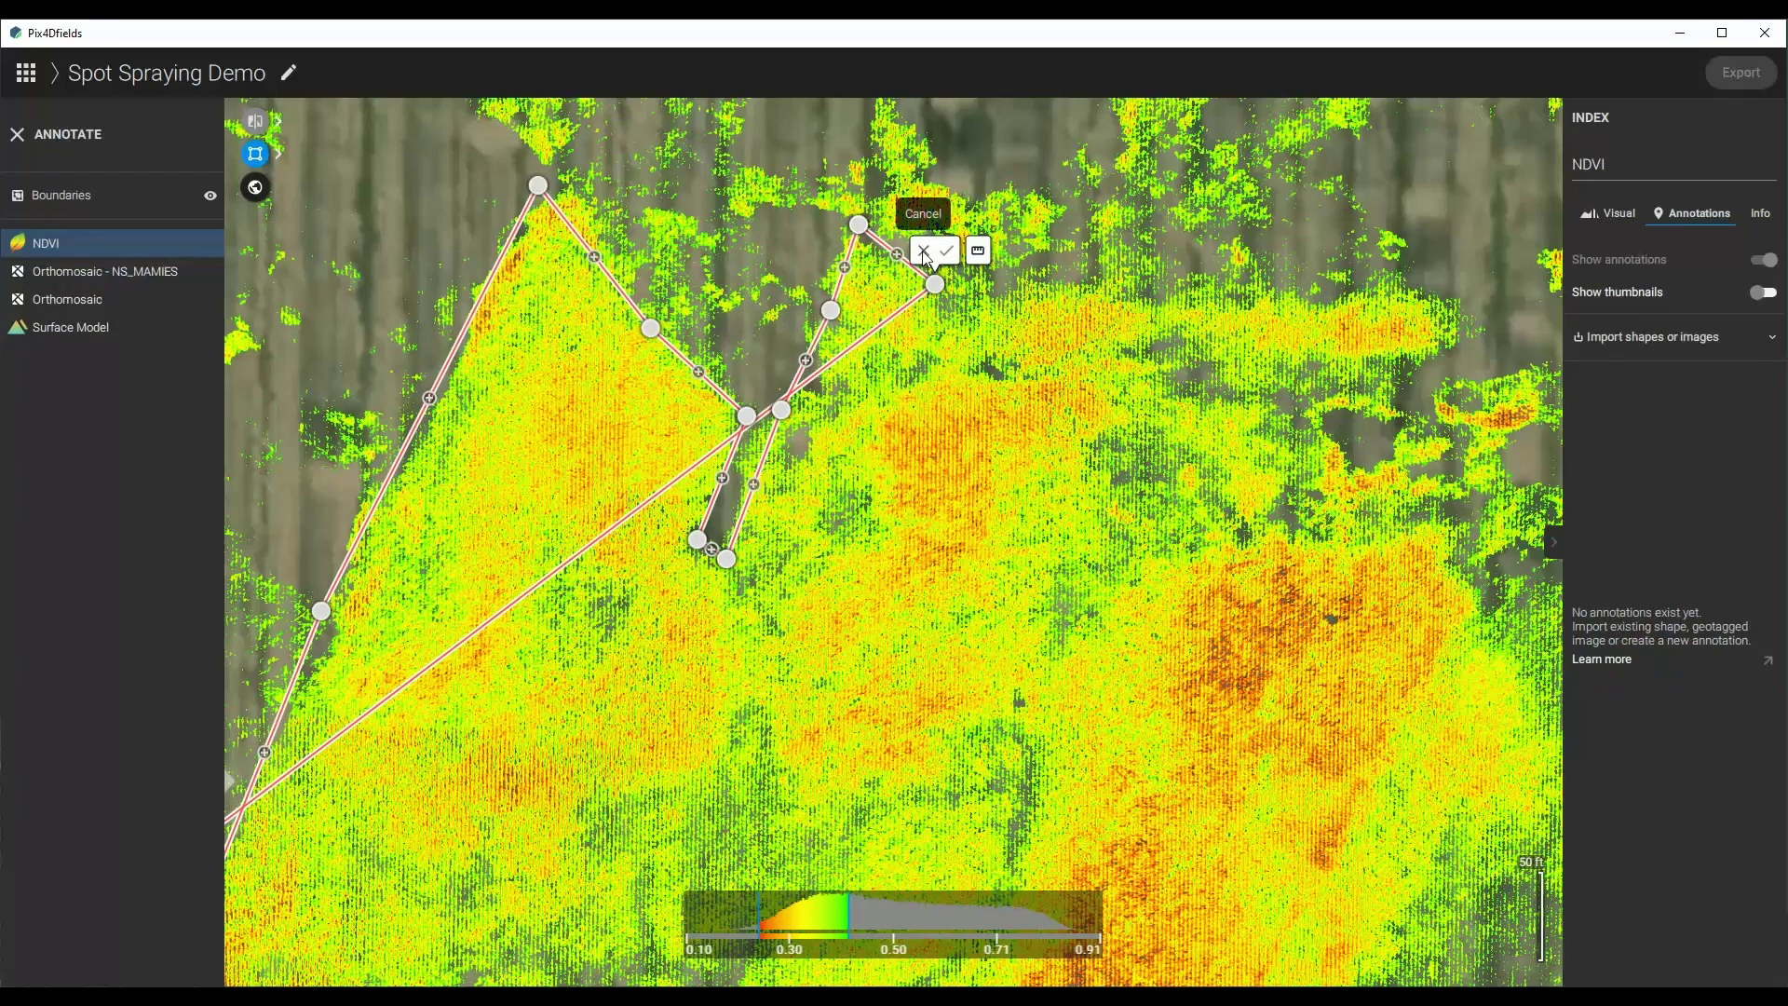
Remove the outline points around the narrow gap and continue the outline straight across it and east along the patch's northern edge.
{"action": "left_click_drag", "start_coordinate": [869, 242], "coordinate": [782, 410]}
{"action": "left_click_drag", "start_coordinate": [730, 561], "coordinate": [856, 247]}
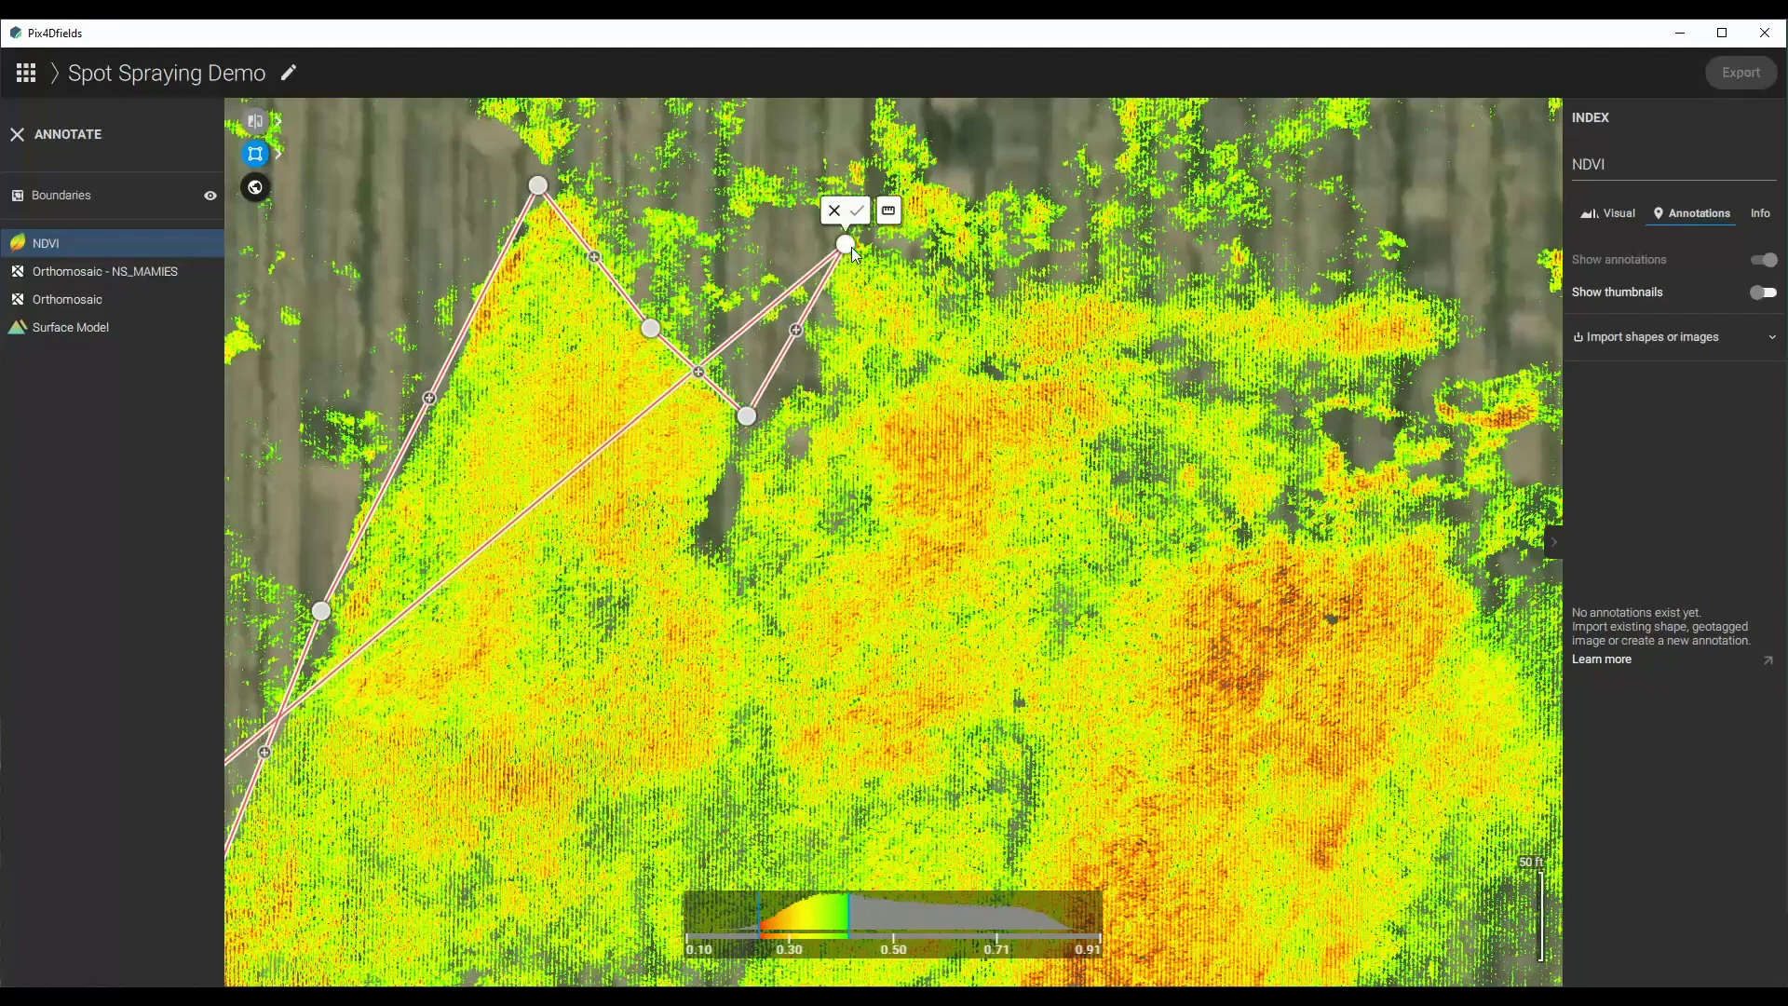
{"action": "left_click", "coordinate": [1005, 281]}
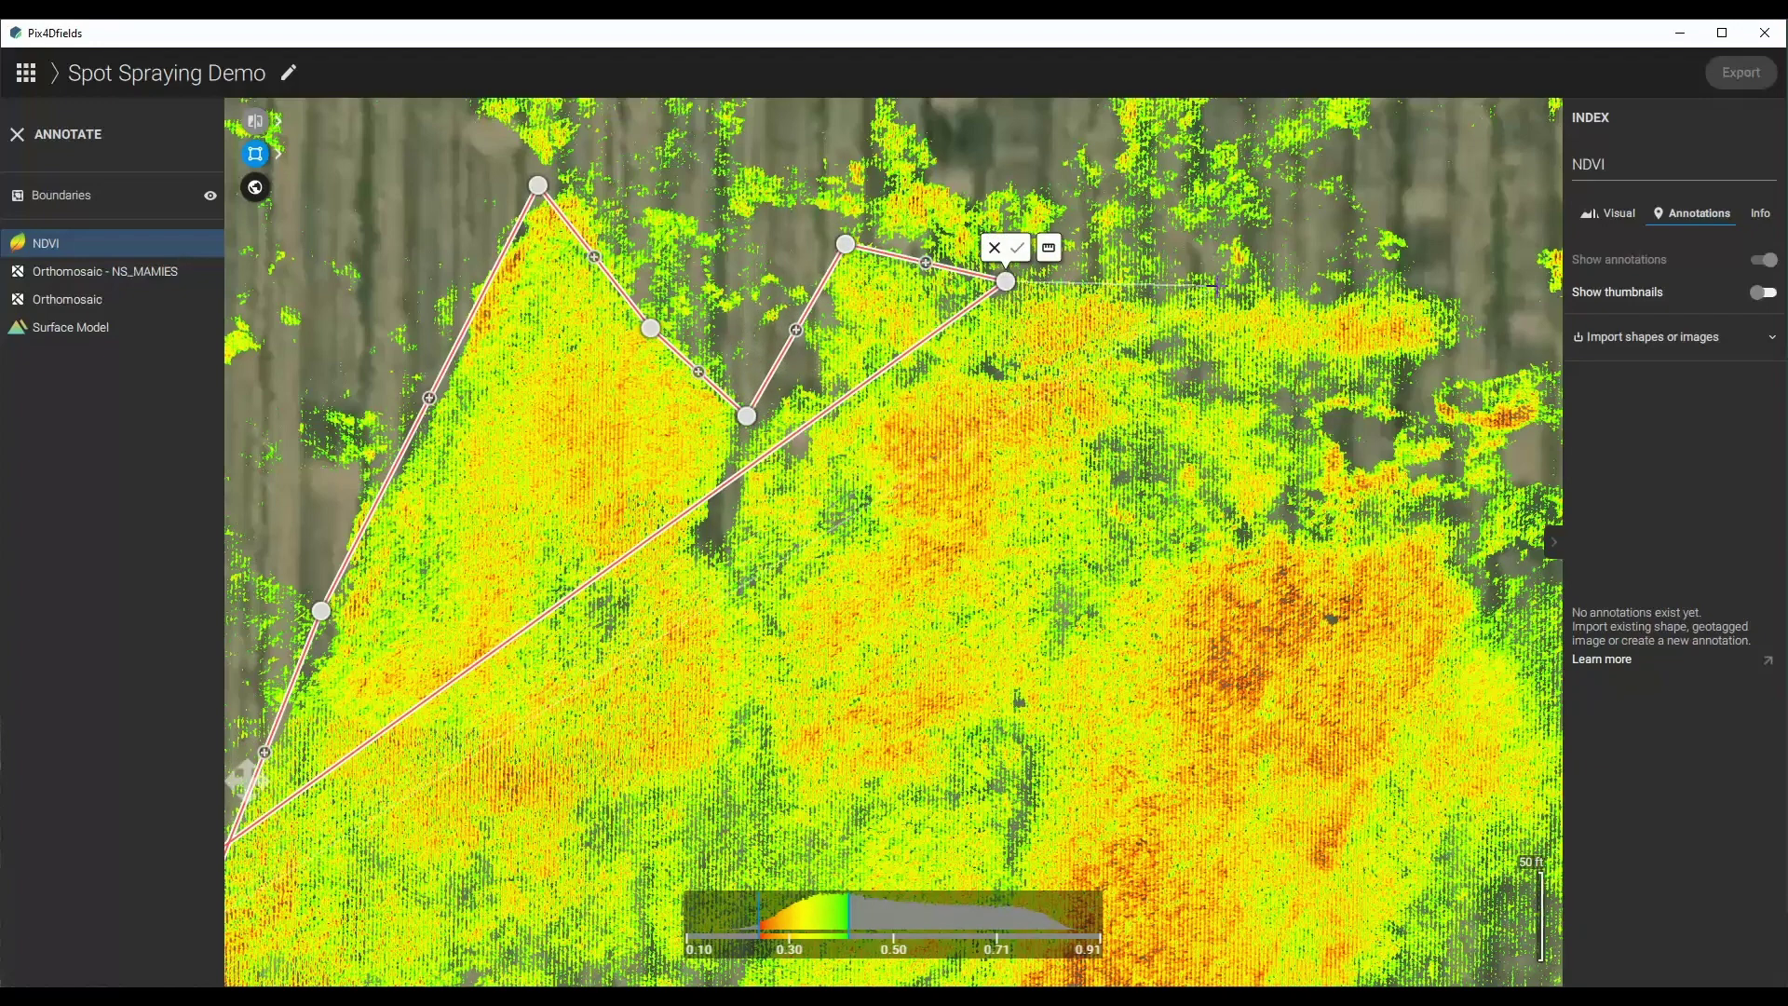
{"action": "left_click", "coordinate": [1215, 285]}
{"action": "left_click", "coordinate": [1422, 285]}
Continue the outline from the northern edge's east end down the northeast shoulder and across the base of the notch before the eastern lobe.
{"action": "scroll", "coordinate": [787, 470], "scroll_direction": "down", "scroll_amount": 2}
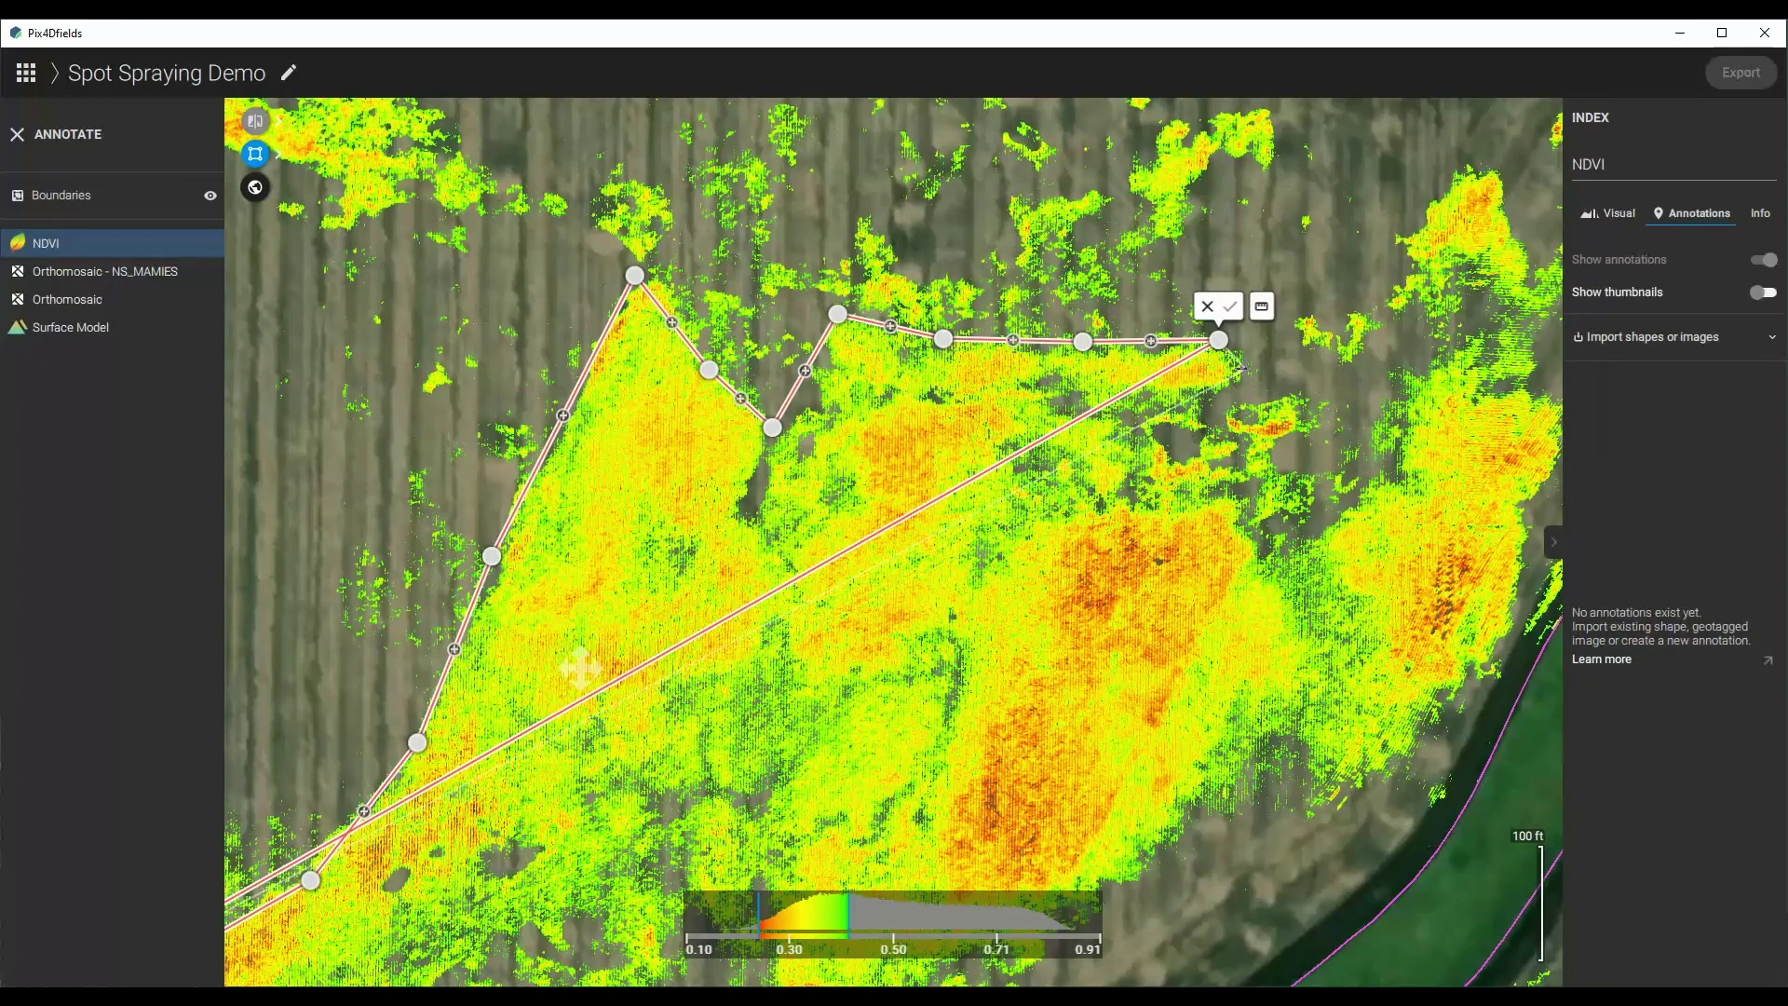
{"action": "left_click", "coordinate": [1244, 370]}
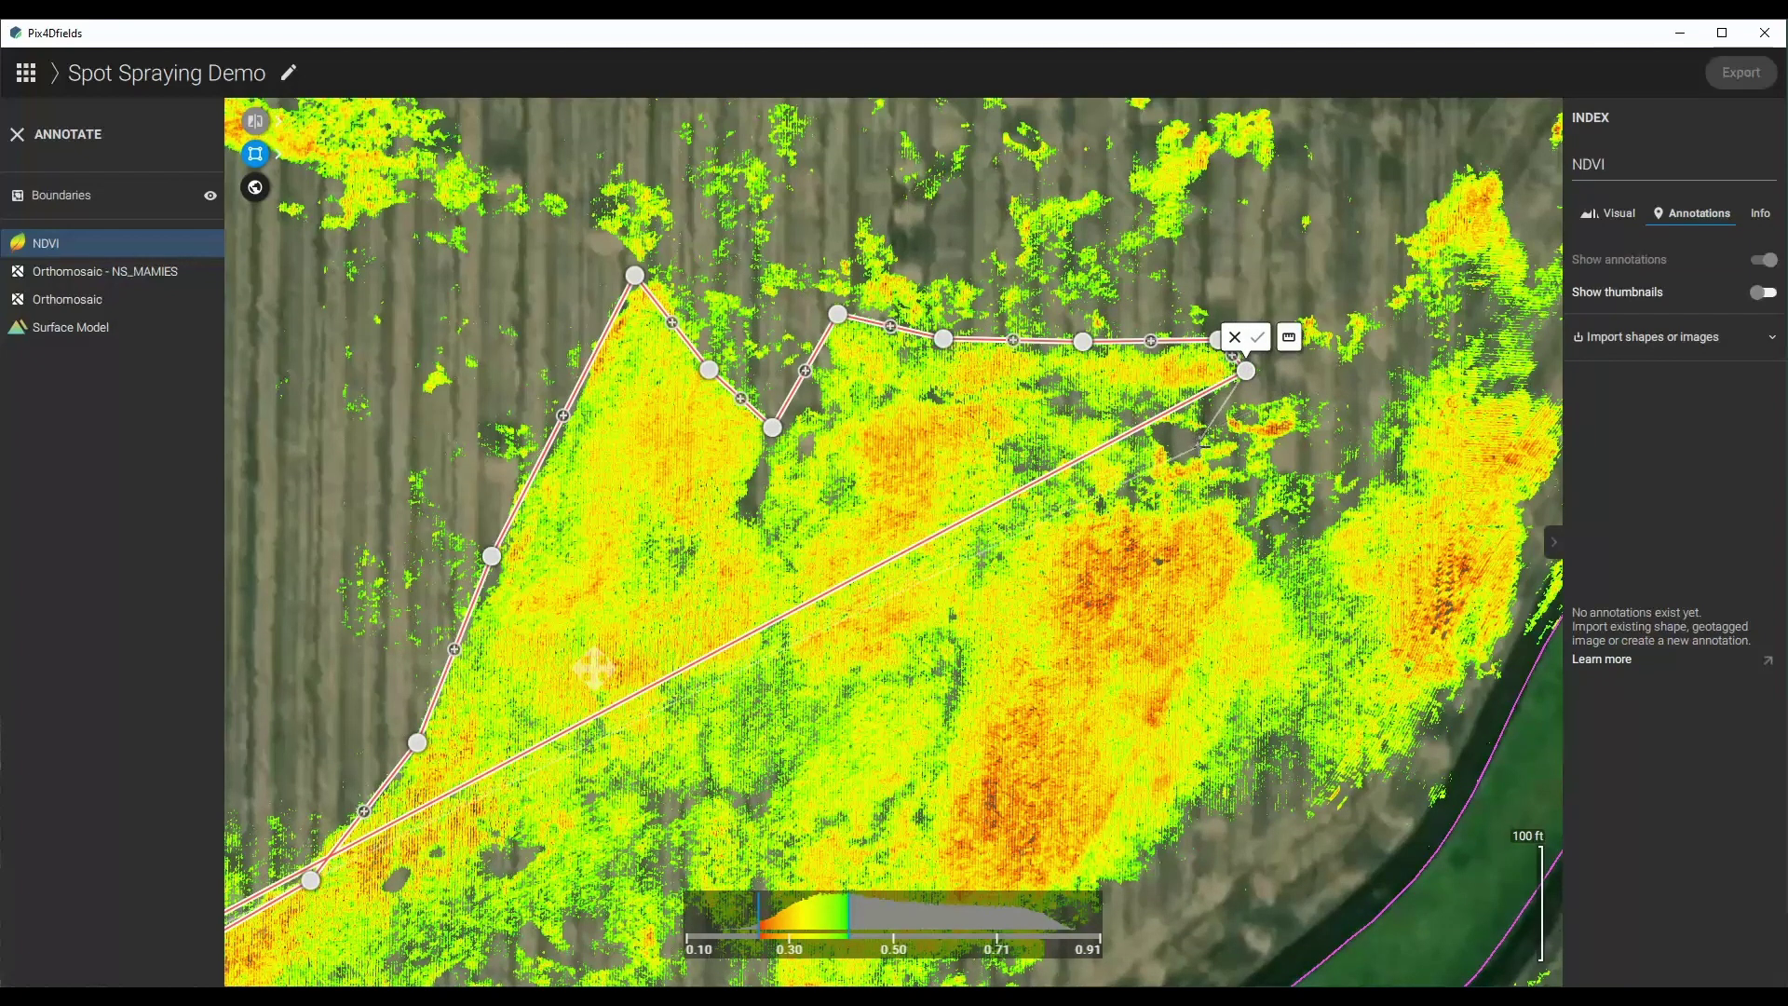
{"action": "left_click", "coordinate": [1302, 399]}
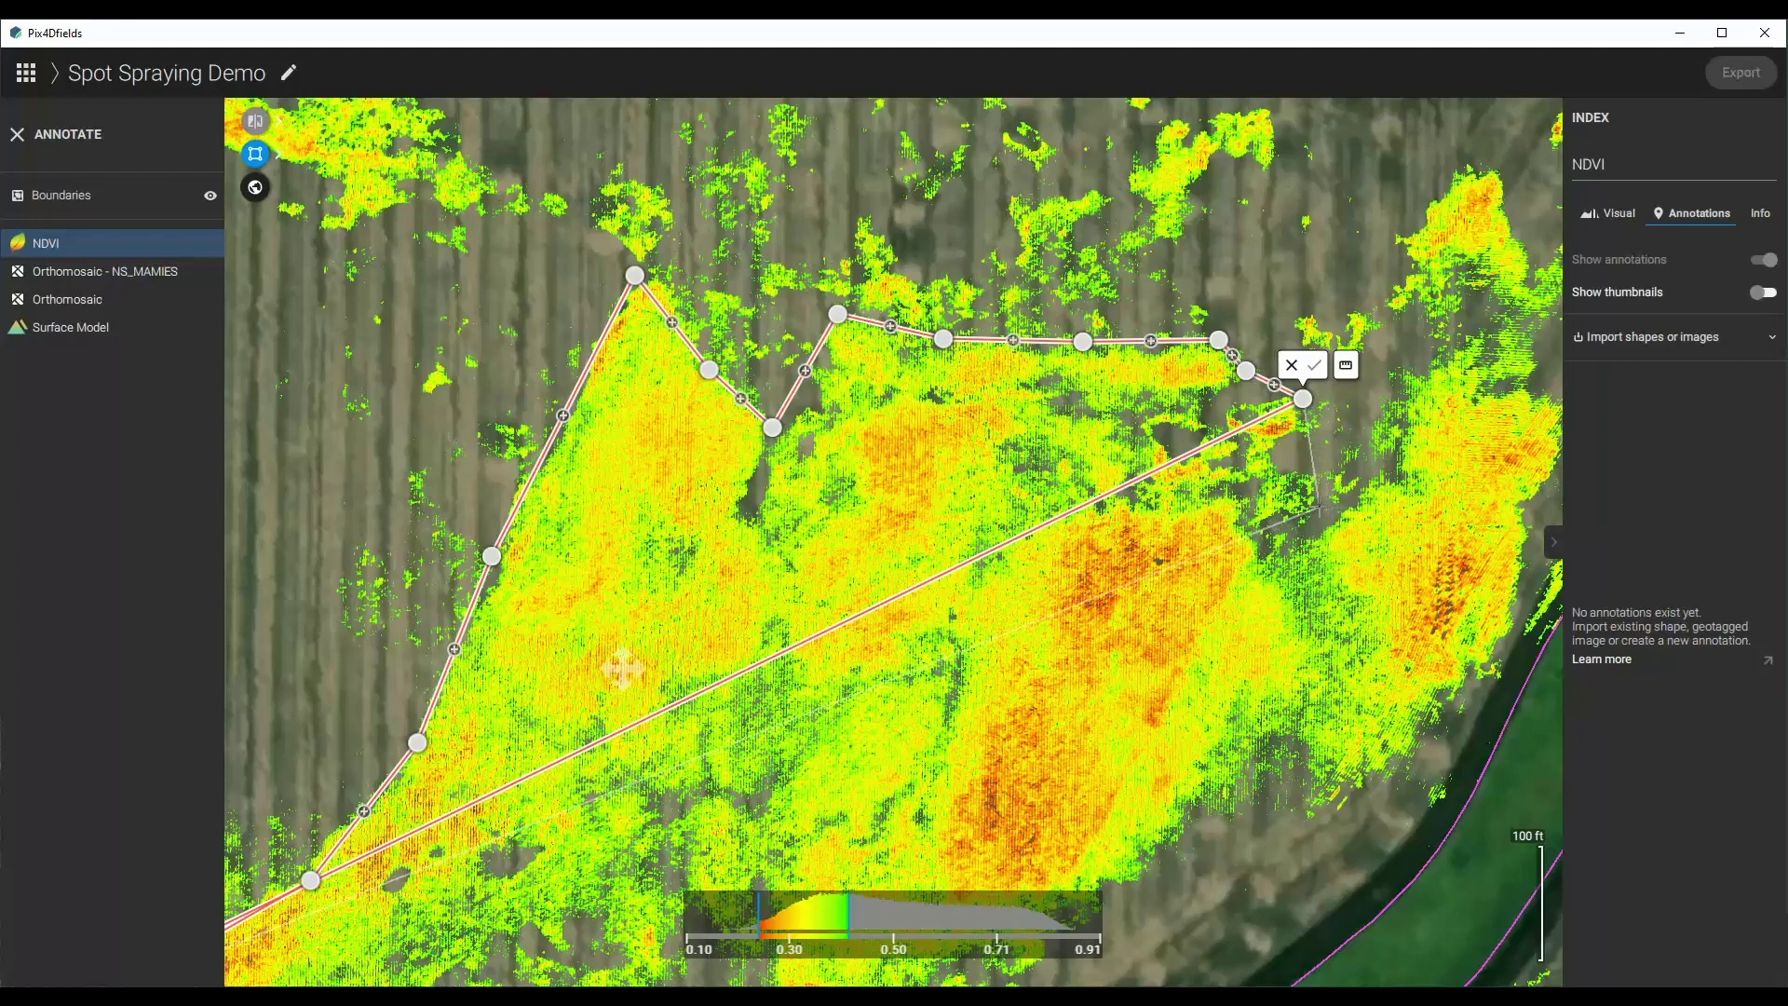
{"action": "left_click", "coordinate": [1320, 506]}
{"action": "left_click", "coordinate": [1366, 495]}
Trace the outline up the west side of the eastern lobe, over its northern tip and down its east side.
{"action": "left_click", "coordinate": [1436, 350]}
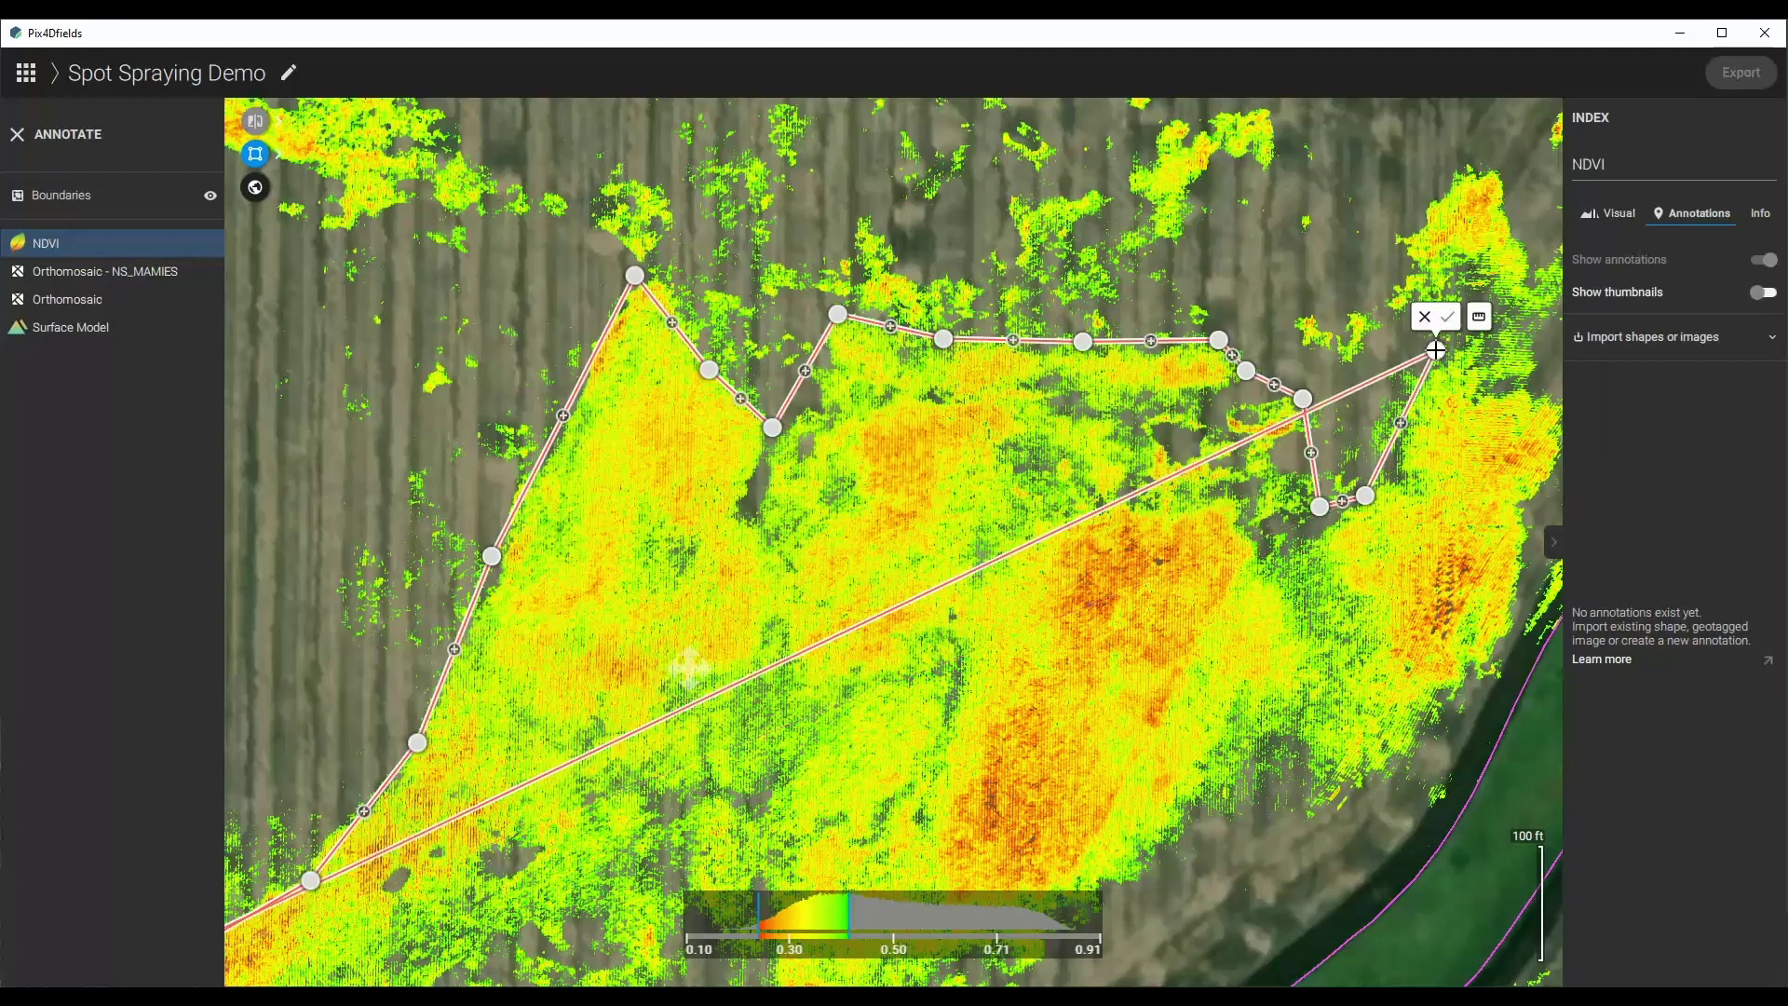
{"action": "left_click", "coordinate": [1425, 198]}
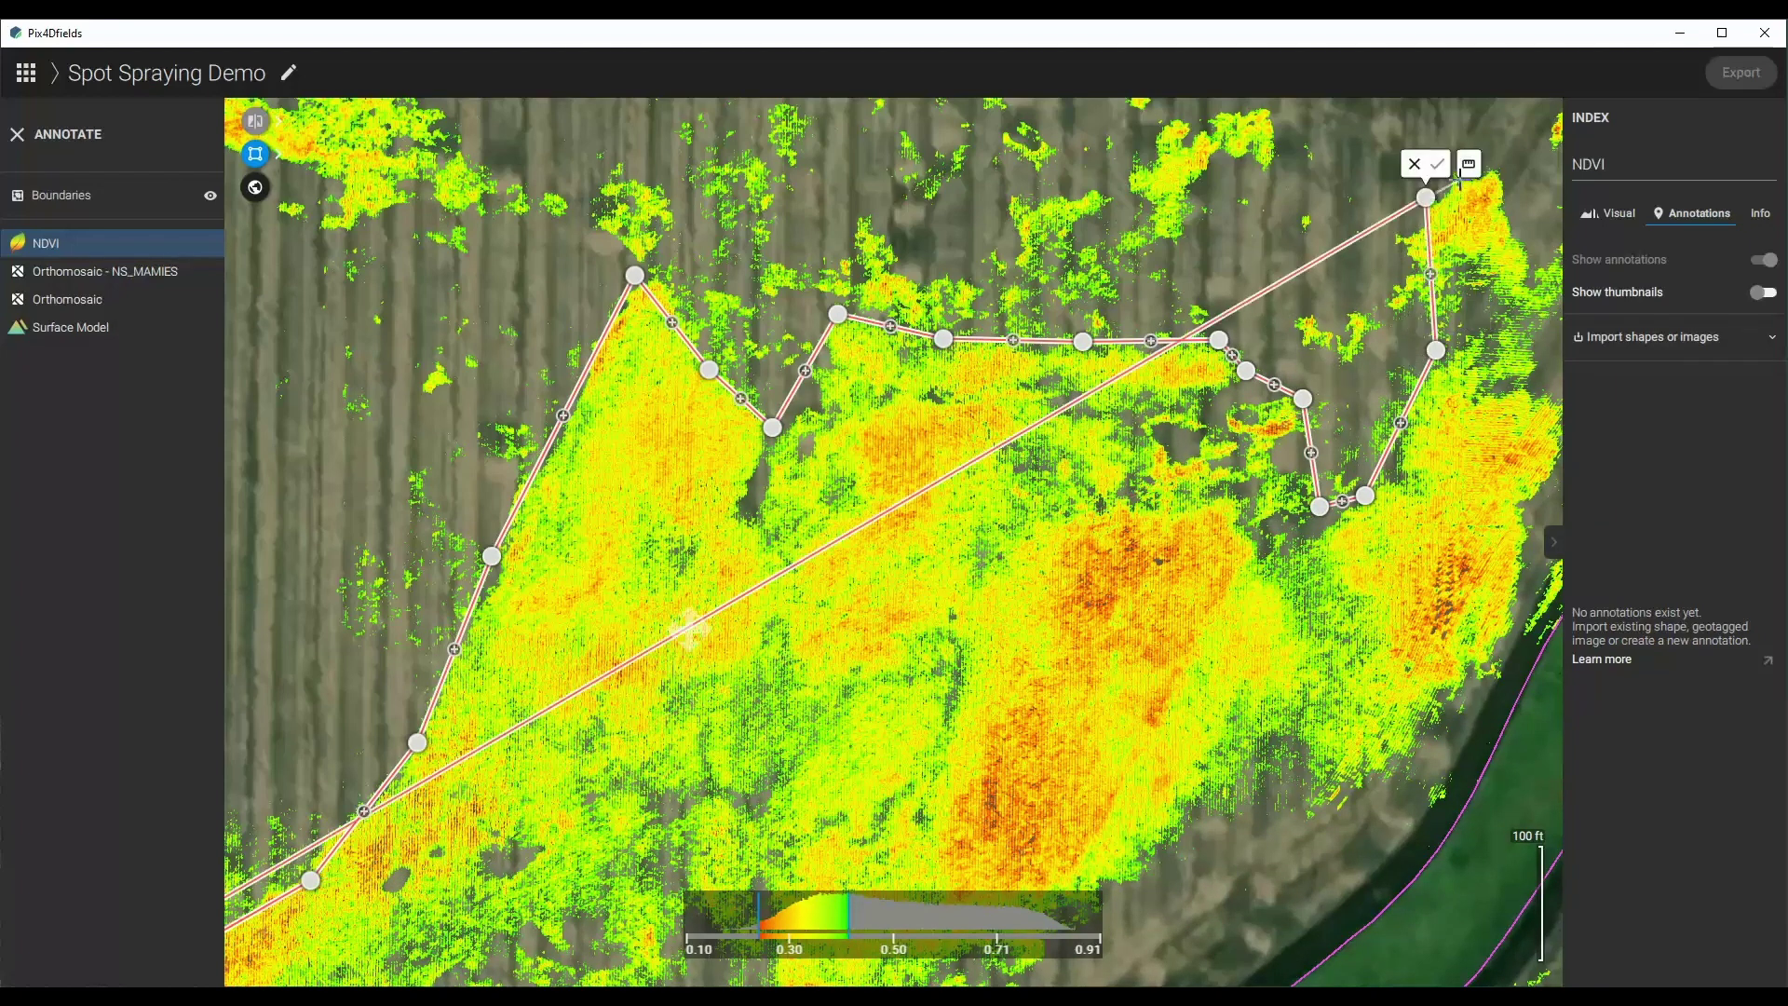
{"action": "left_click", "coordinate": [1510, 170]}
{"action": "left_click", "coordinate": [1532, 276]}
{"action": "left_click", "coordinate": [1554, 454]}
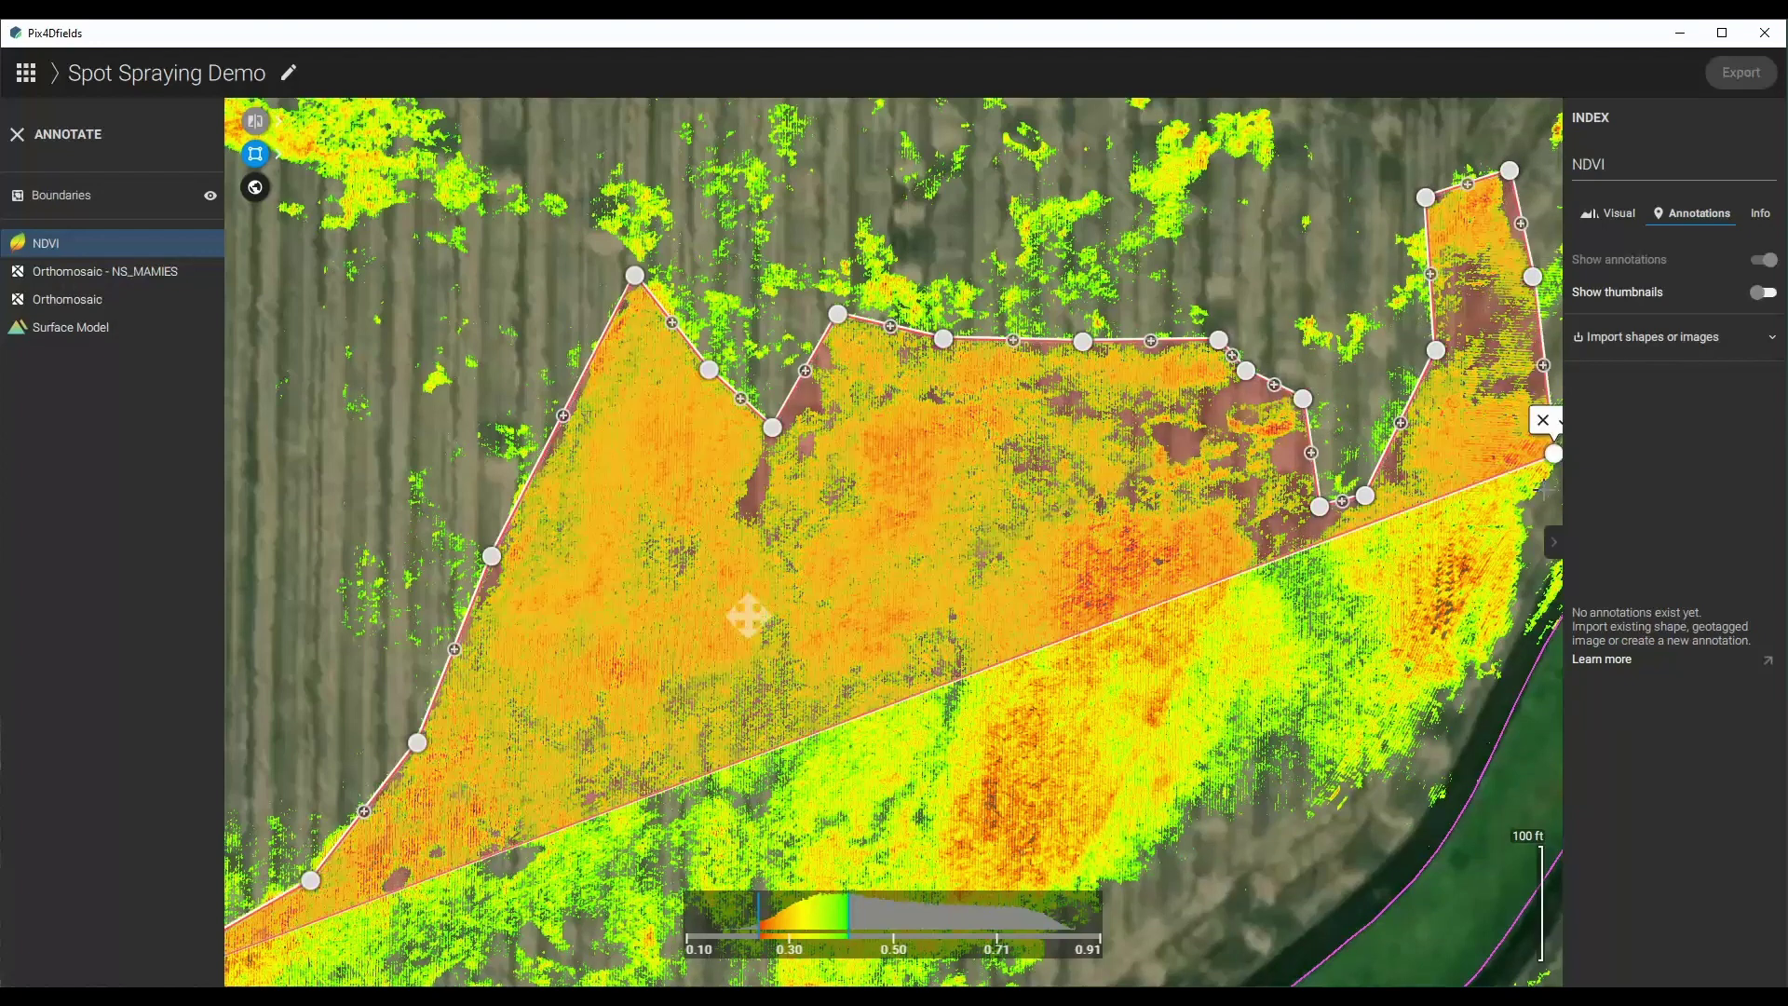
Extend the outline southwest along the patch's southeastern edge, following the side facing the green waterway.
{"action": "left_click", "coordinate": [1520, 570]}
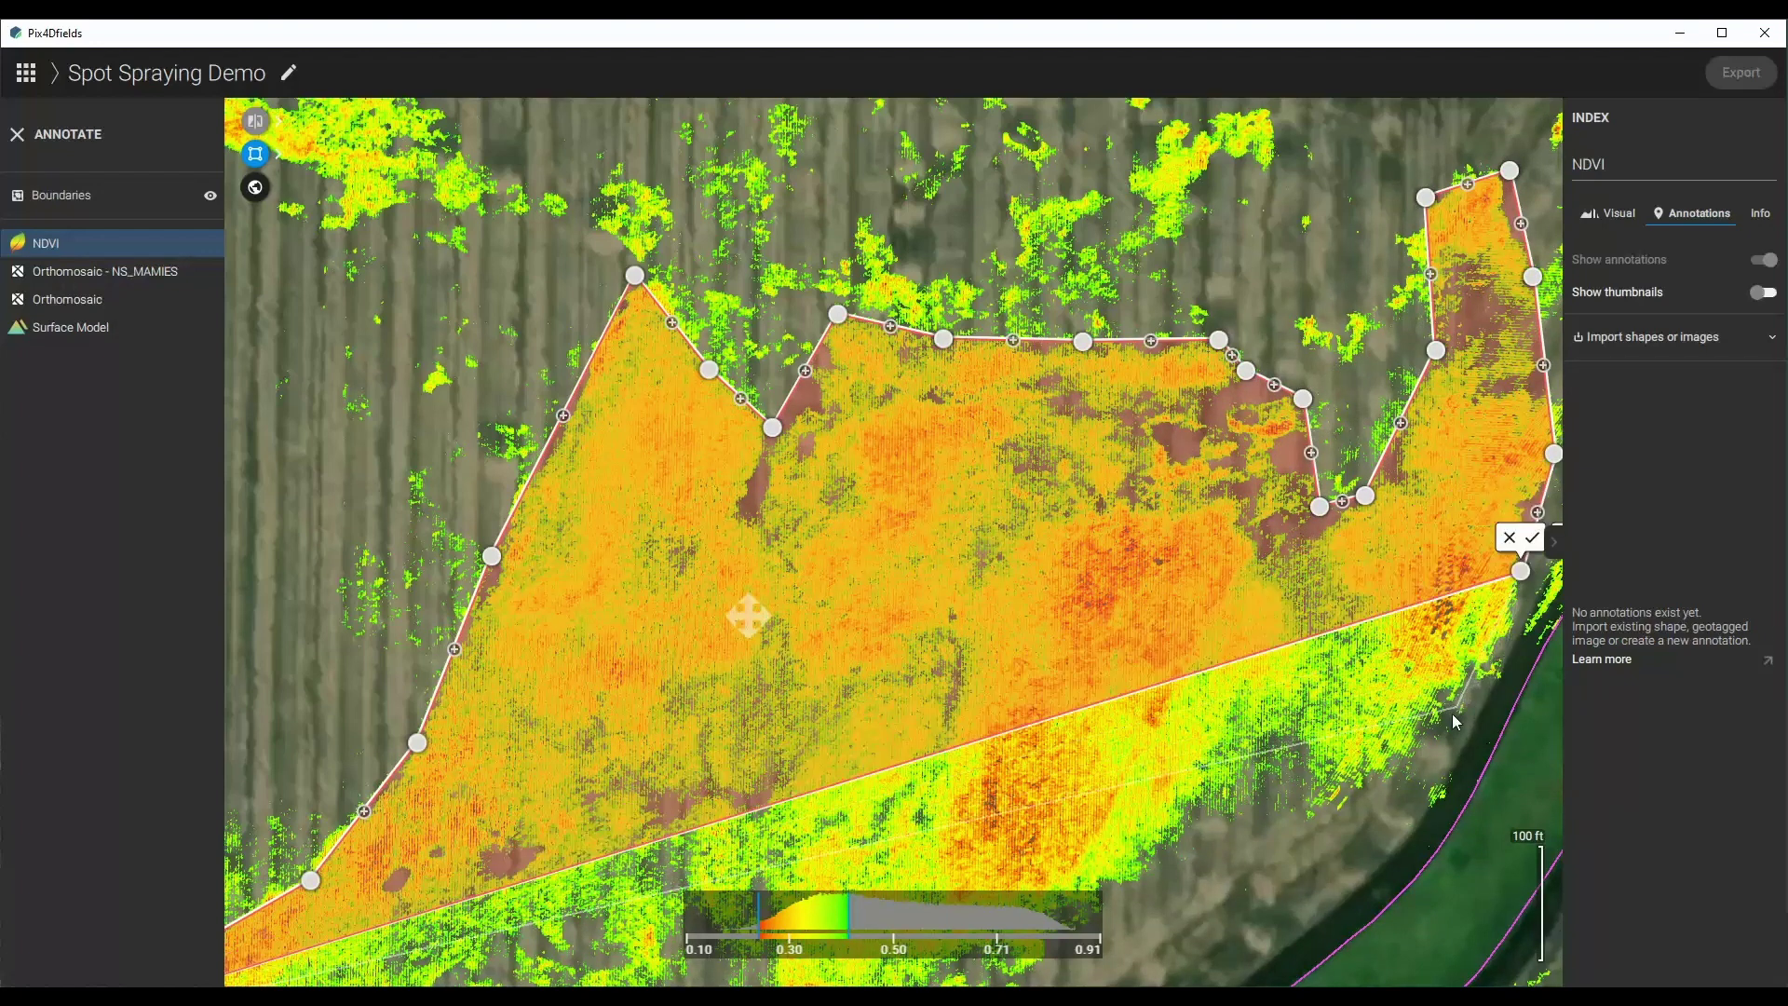
{"action": "left_click", "coordinate": [1455, 707]}
{"action": "left_click", "coordinate": [1367, 773]}
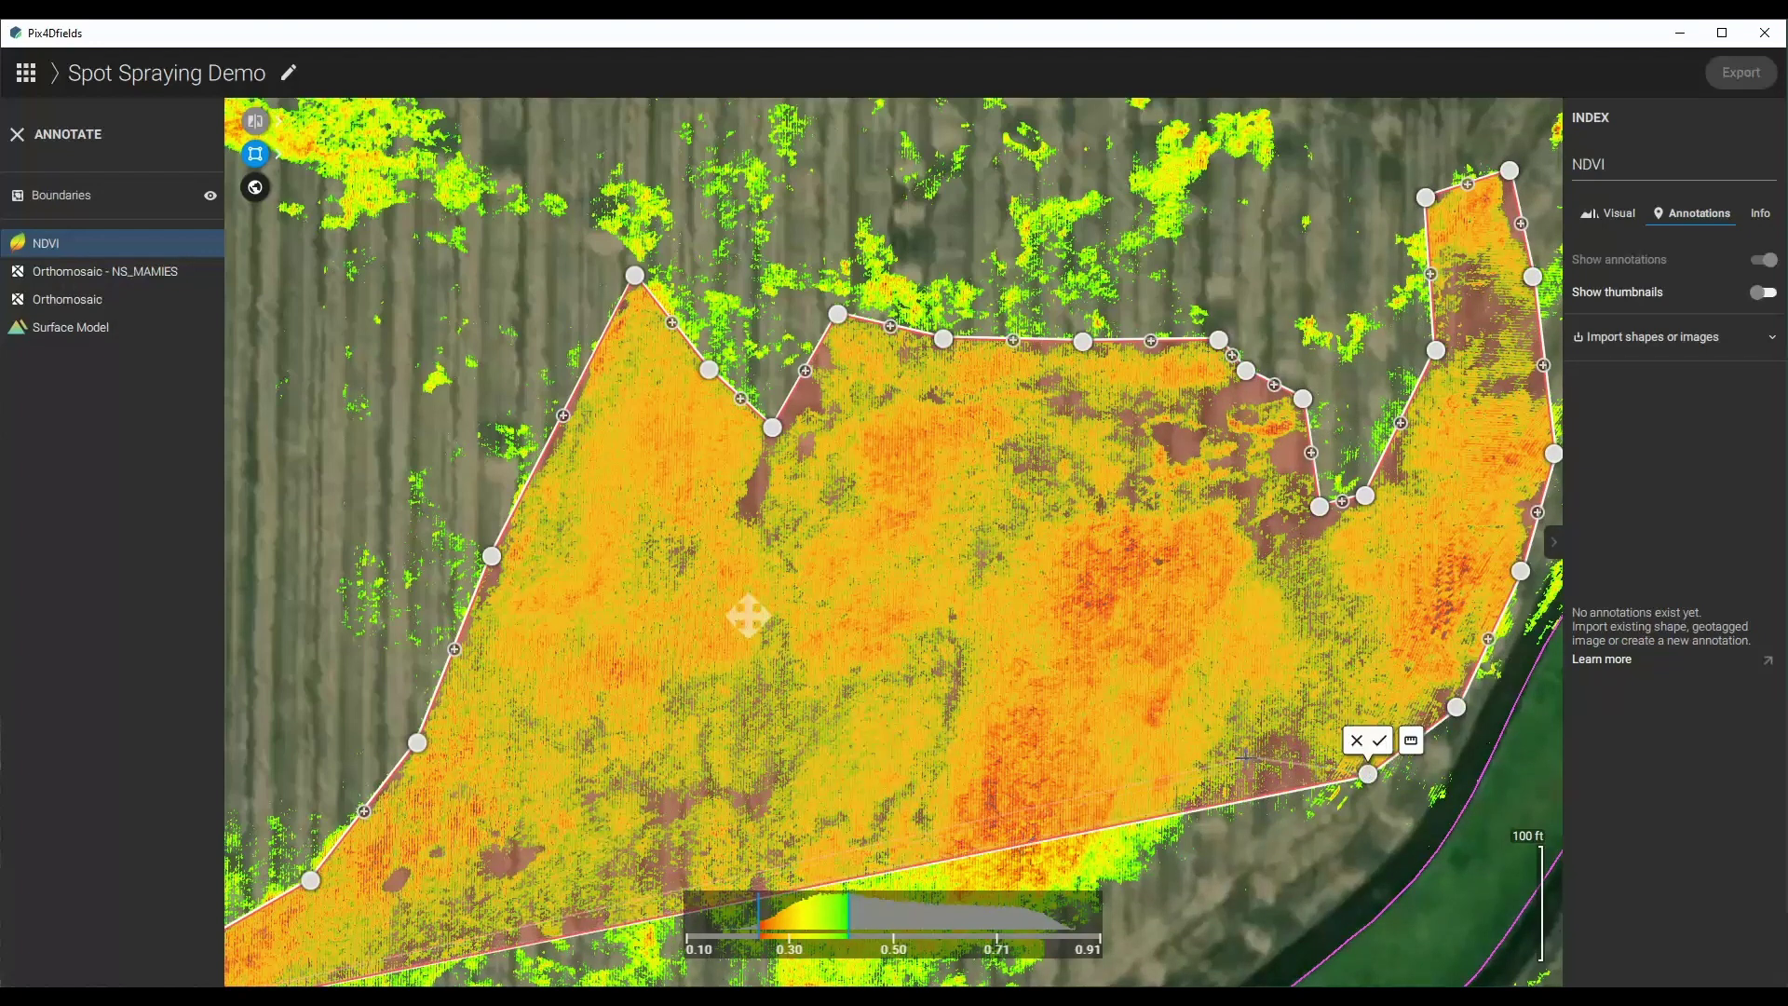
{"action": "left_click", "coordinate": [1177, 822]}
Carry the outline around the pointed southern spur of the patch and back up into the gap on its west side.
{"action": "scroll", "coordinate": [1047, 606], "scroll_direction": "down", "scroll_amount": 5}
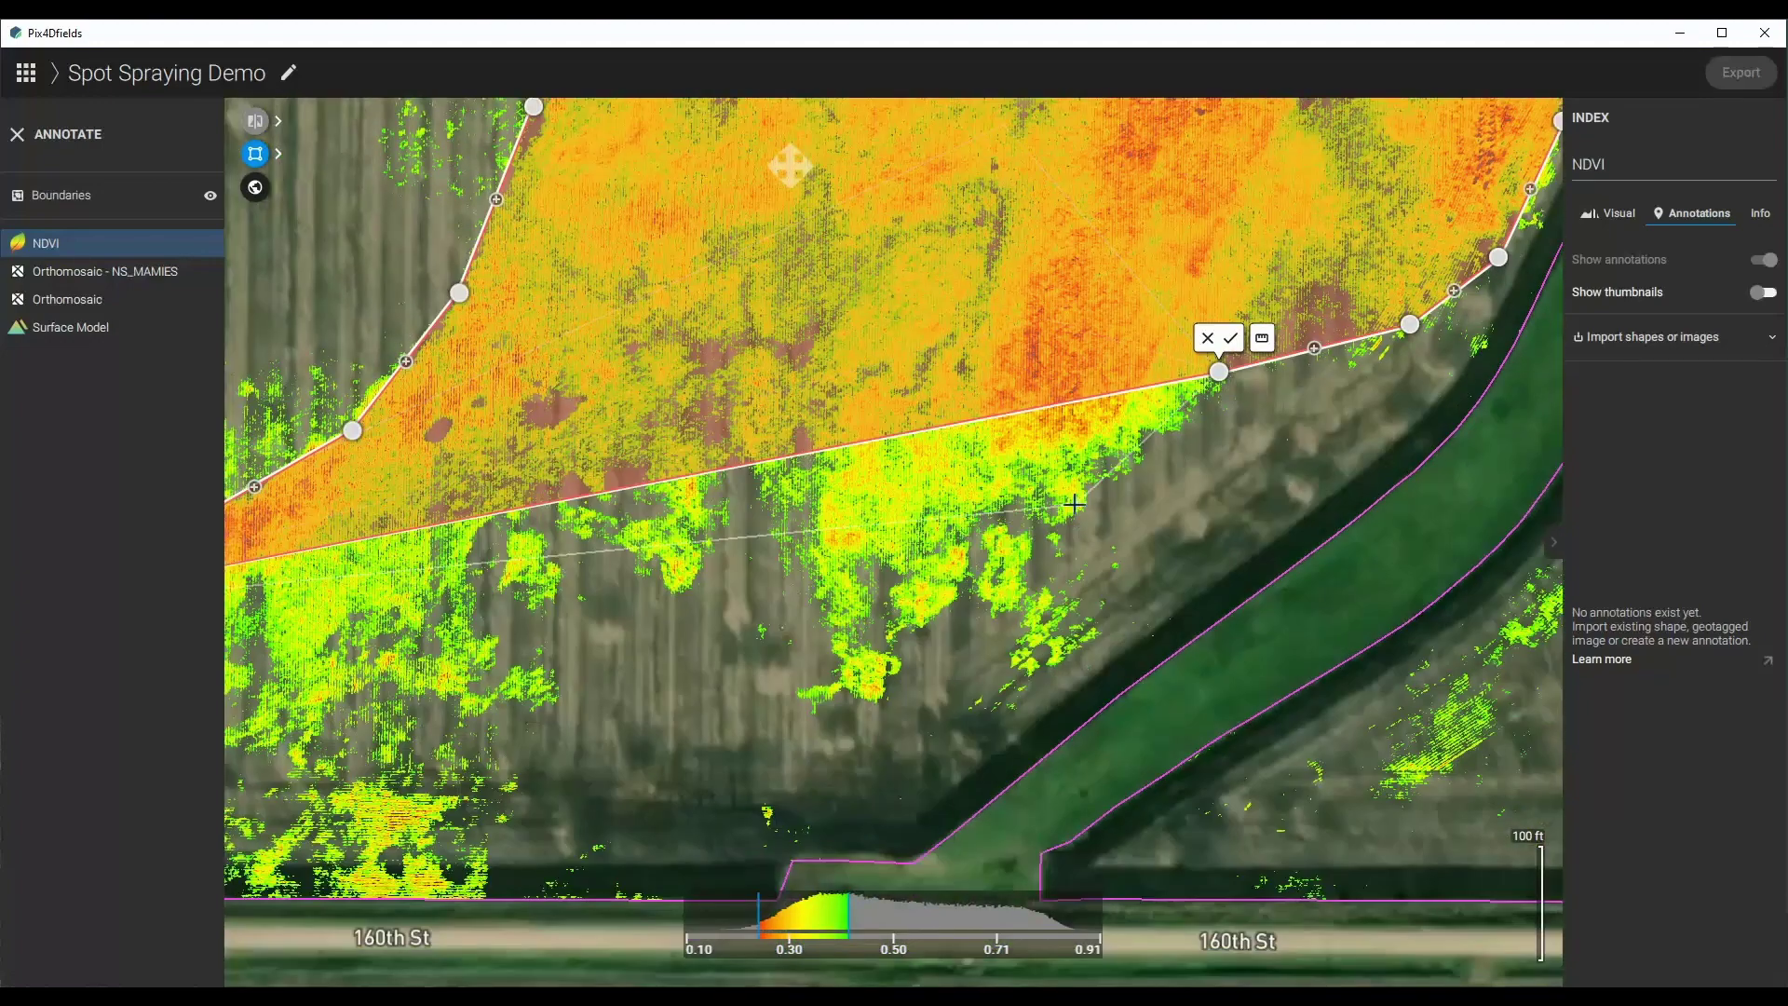
{"action": "left_click", "coordinate": [1034, 507]}
{"action": "left_click", "coordinate": [933, 621]}
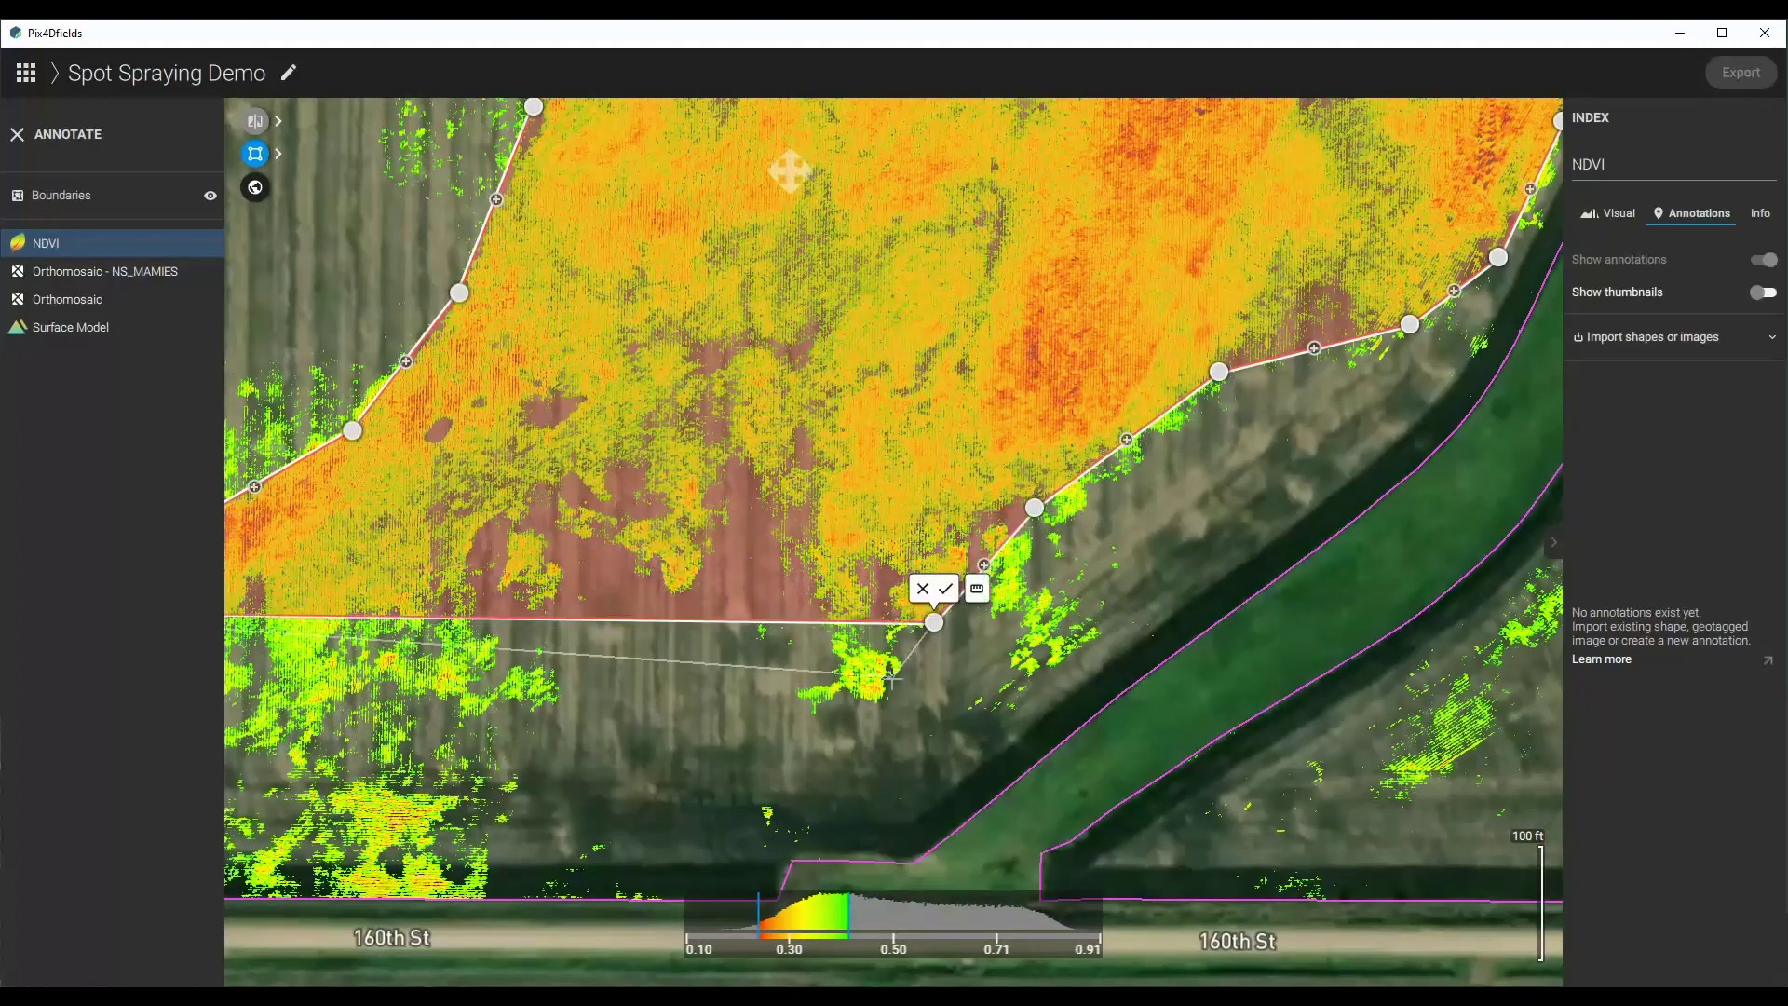
{"action": "left_click", "coordinate": [883, 697]}
{"action": "left_click", "coordinate": [815, 616]}
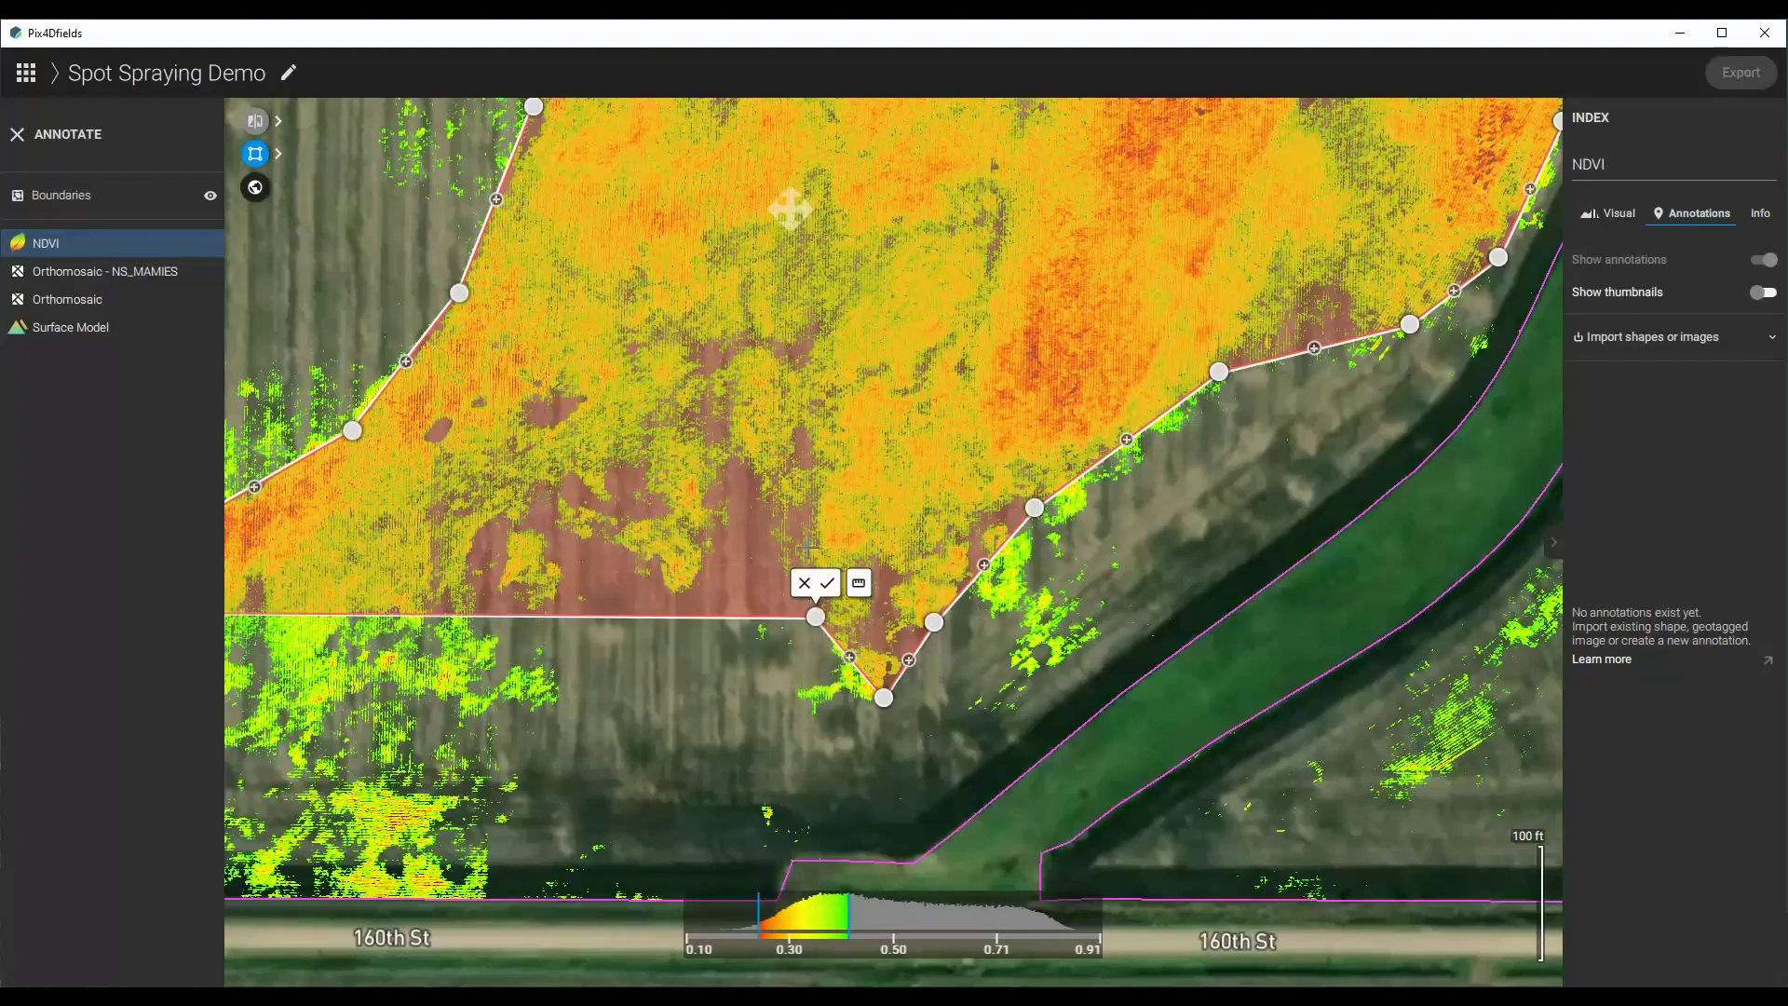
{"action": "left_click", "coordinate": [789, 501]}
{"action": "left_click", "coordinate": [733, 460]}
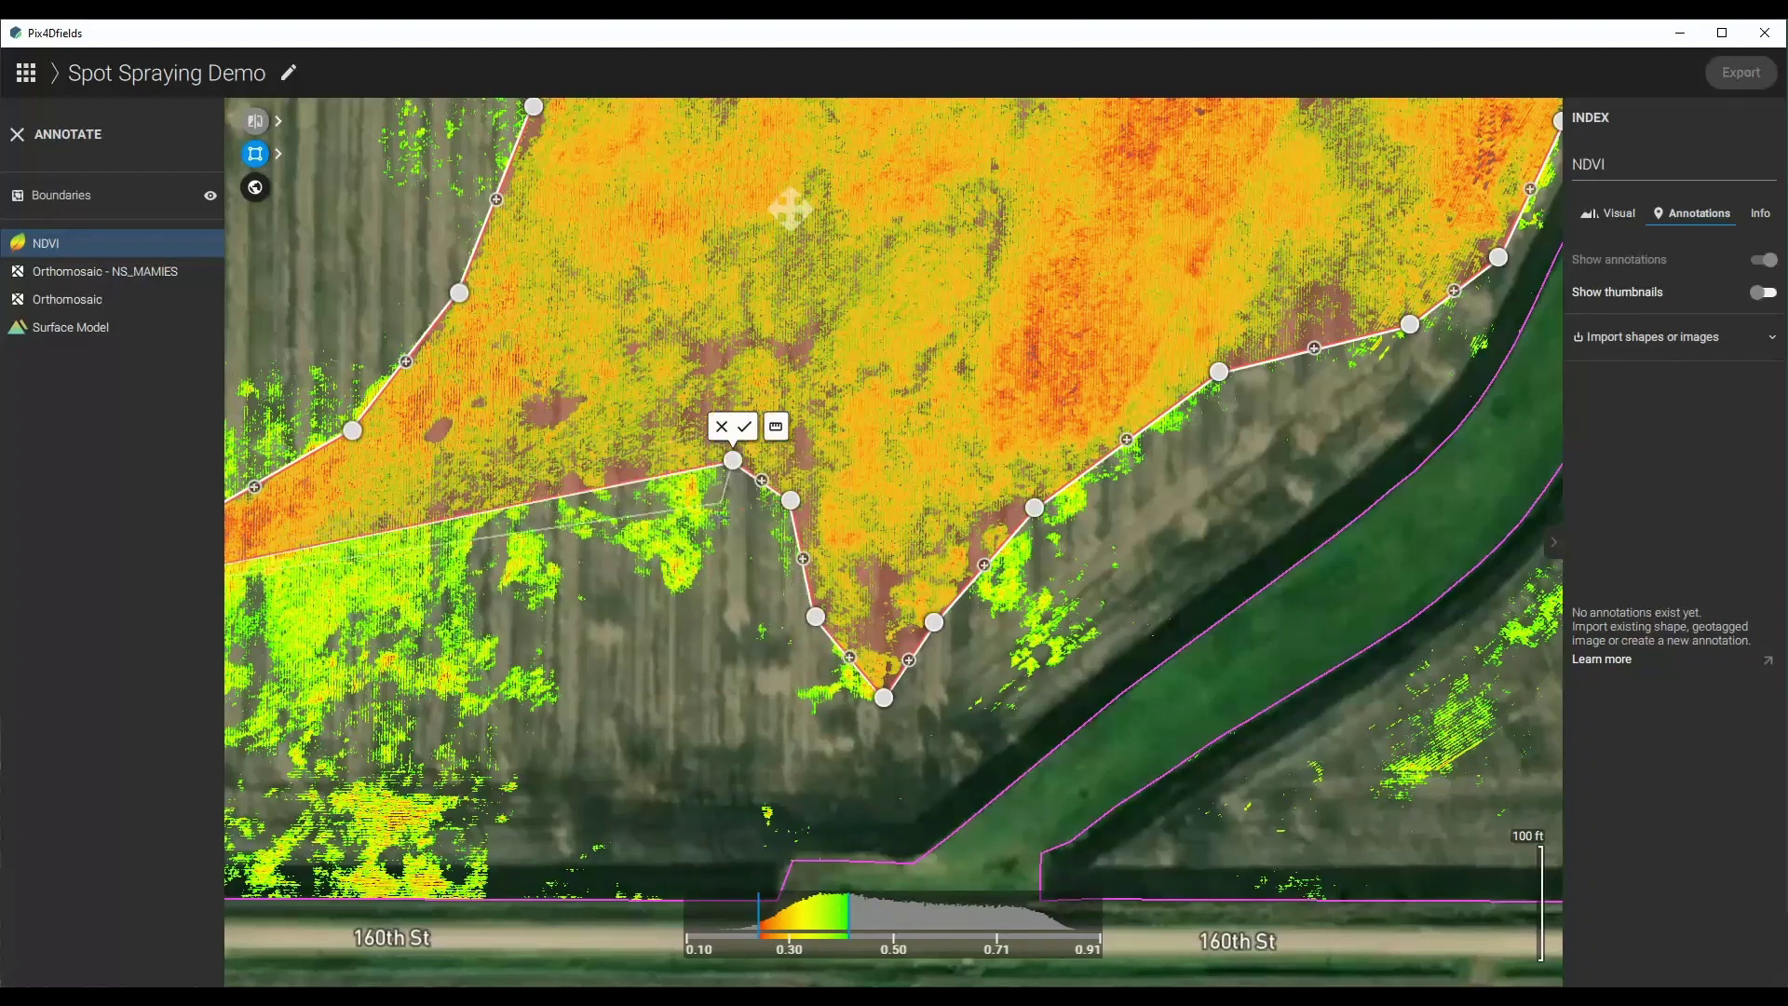
Trace the outline around the smaller southern spur west of the gap, then southwest along the patch's ragged lower edge.
{"action": "left_click", "coordinate": [690, 596]}
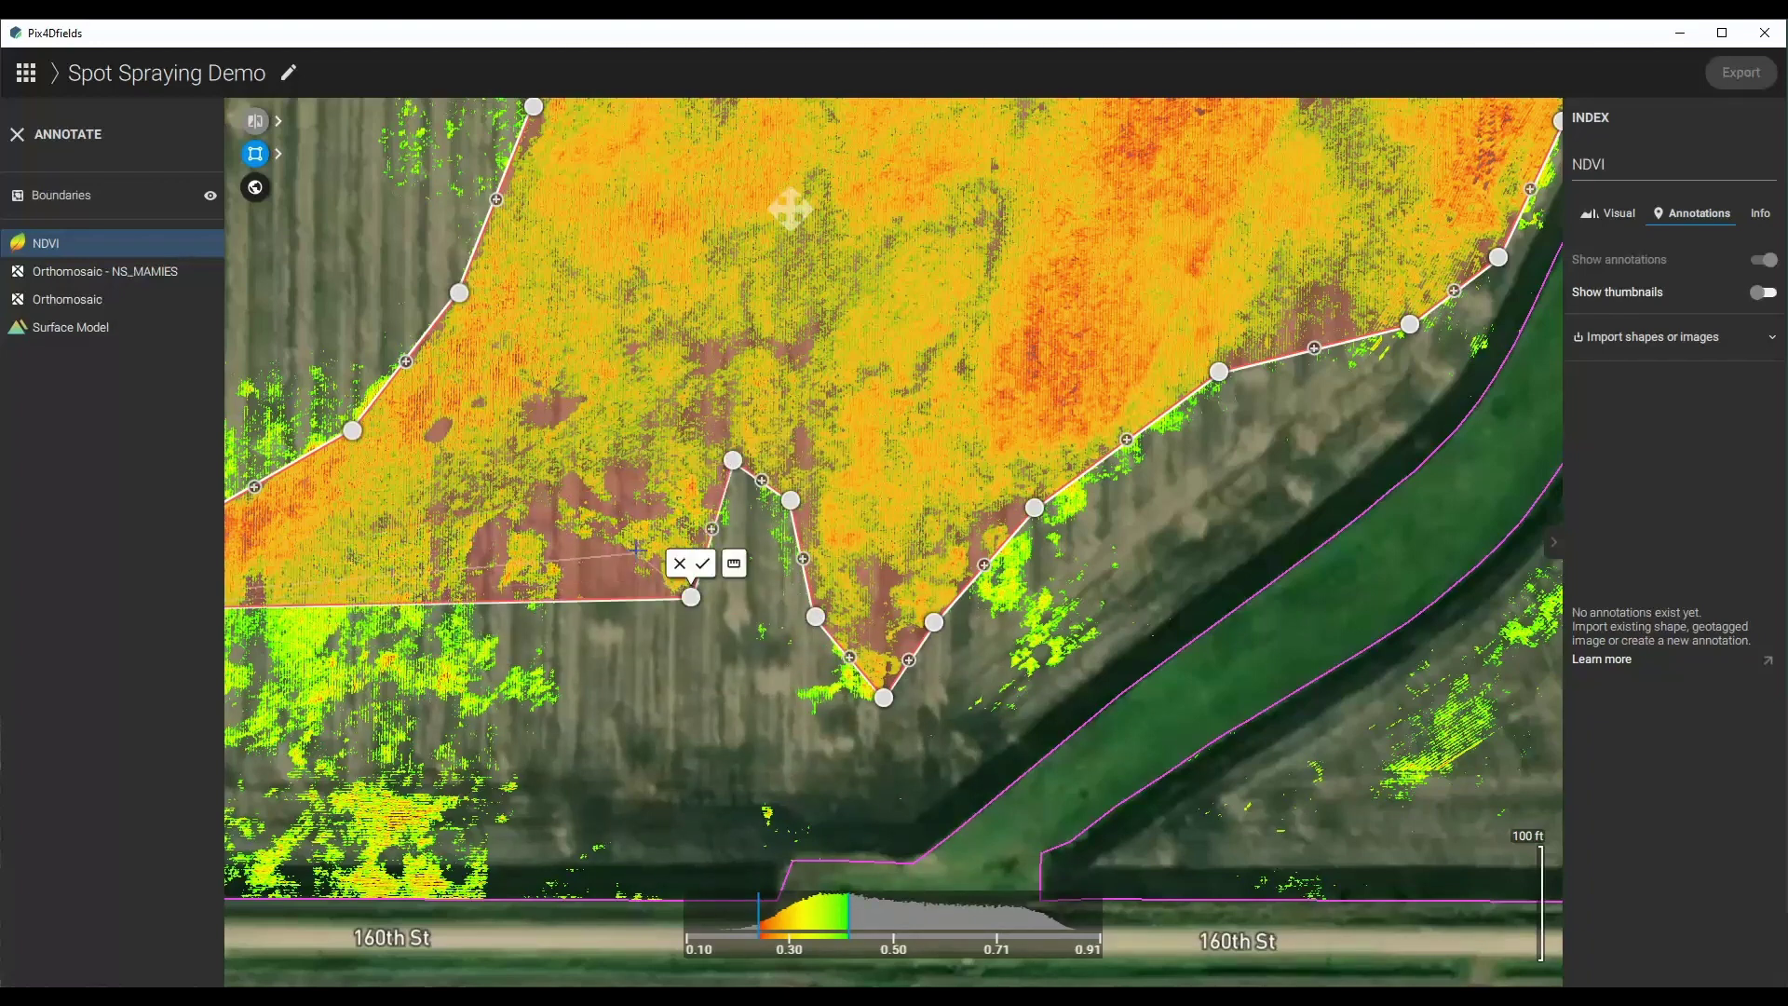
{"action": "left_click", "coordinate": [631, 539]}
{"action": "left_click", "coordinate": [541, 494]}
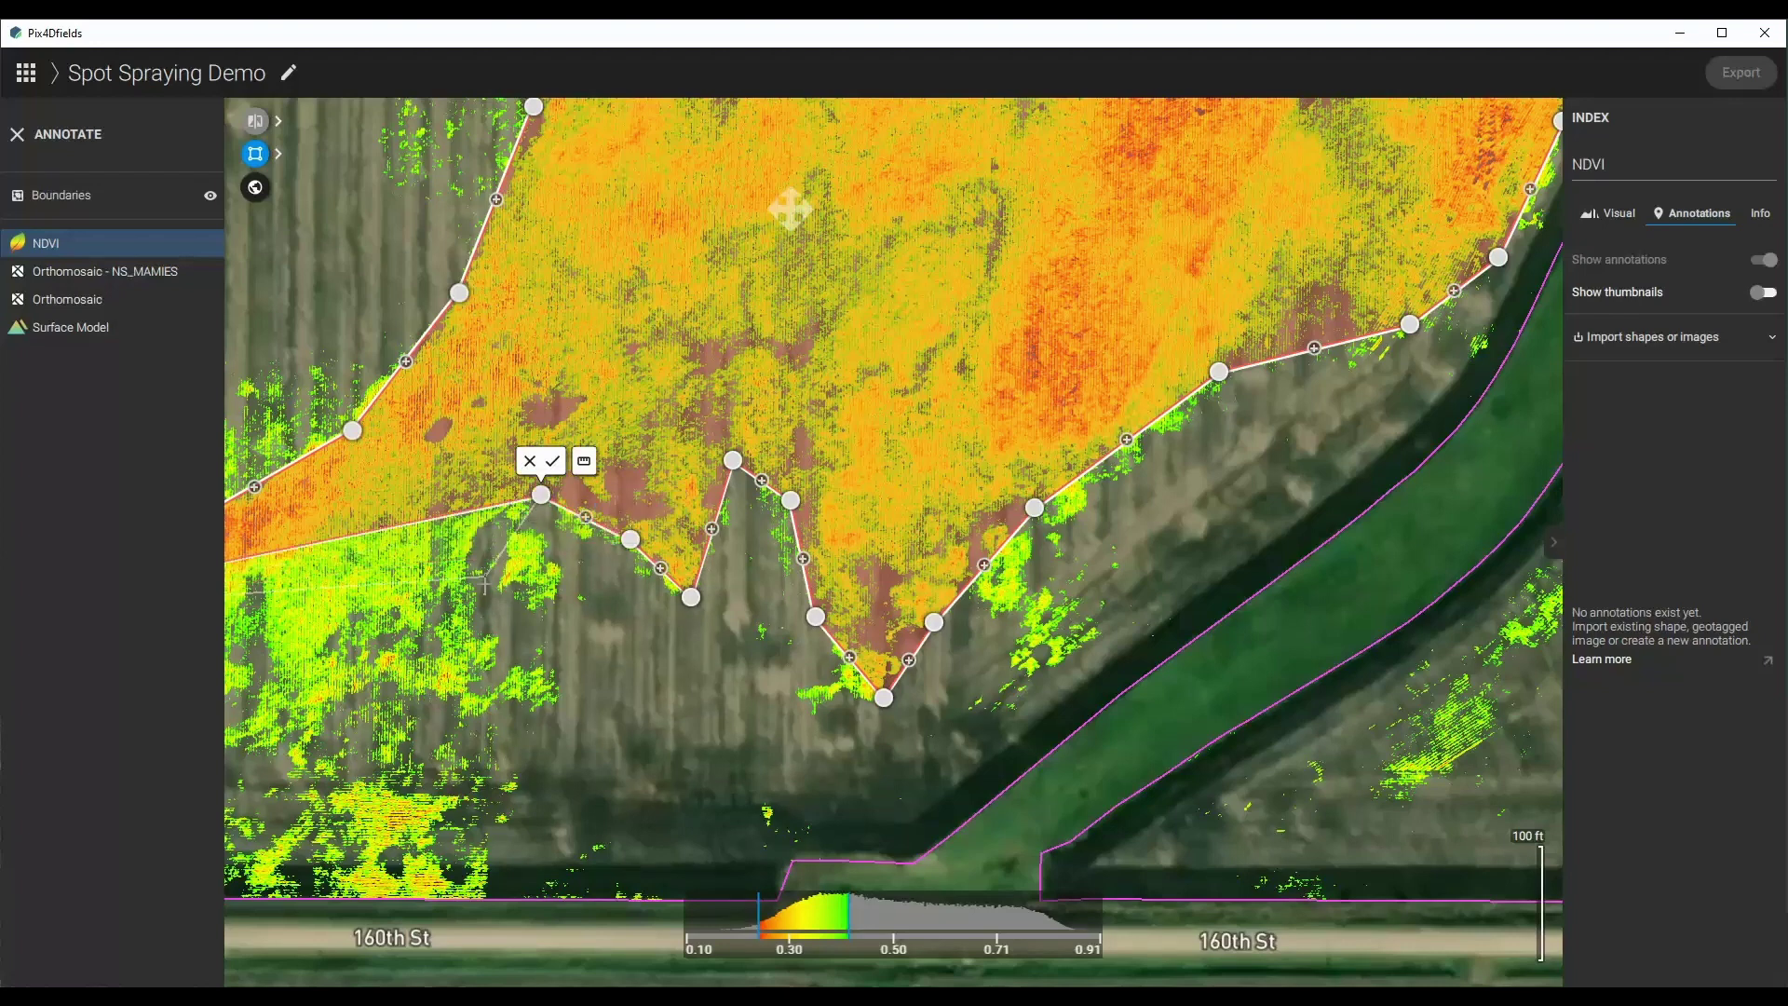
{"action": "left_click", "coordinate": [470, 621]}
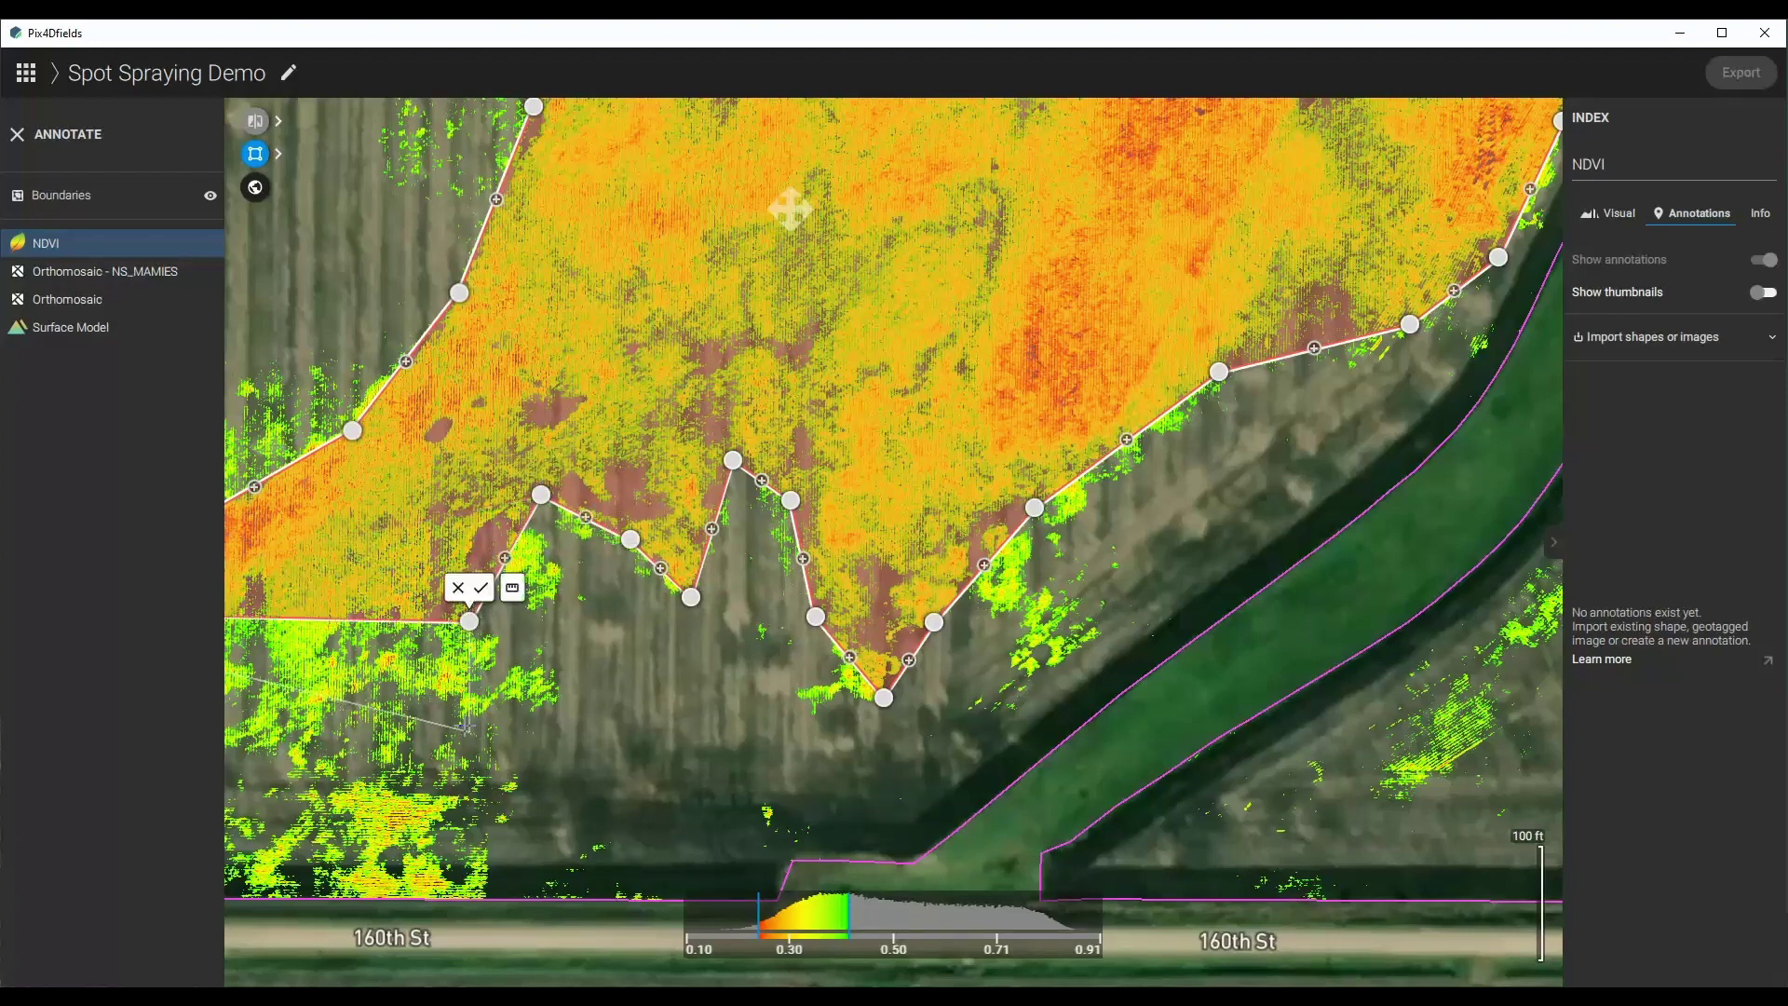
{"action": "left_click", "coordinate": [454, 722]}
Run the outline down to the field's south boundary, along it to the southwest corner, and finish the area.
{"action": "left_click_drag", "start_coordinate": [396, 578], "coordinate": [652, 521]}
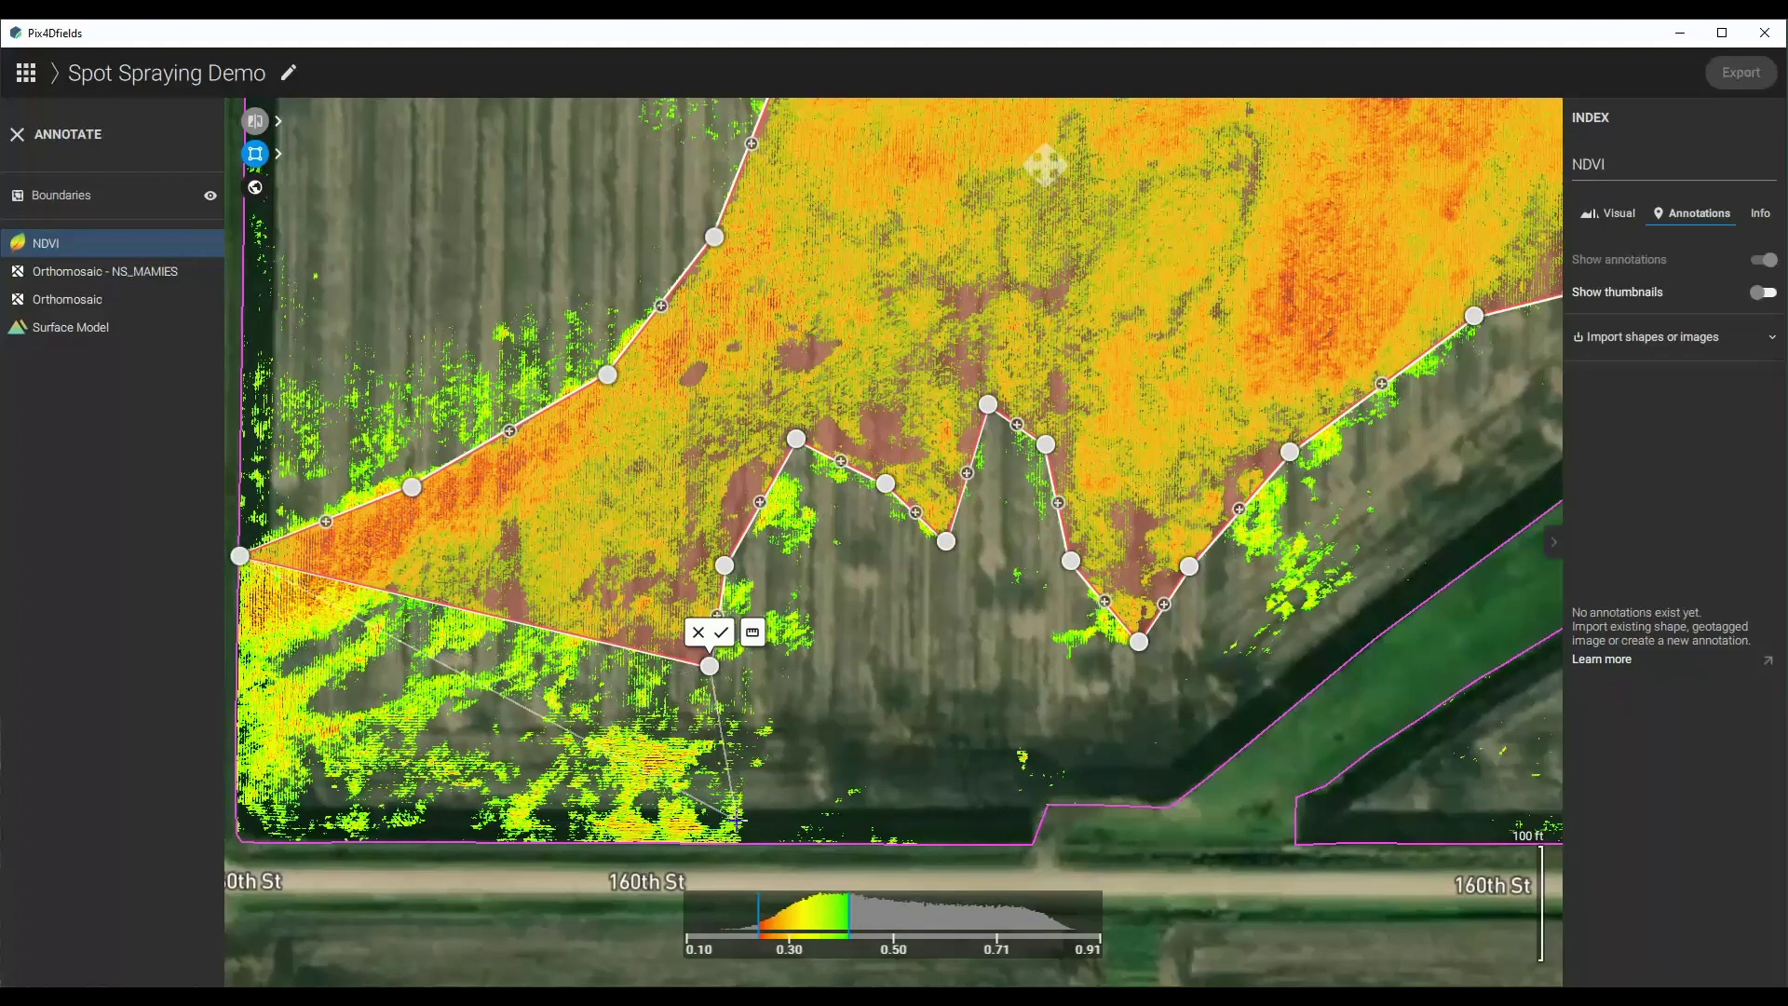
{"action": "left_click", "coordinate": [740, 840]}
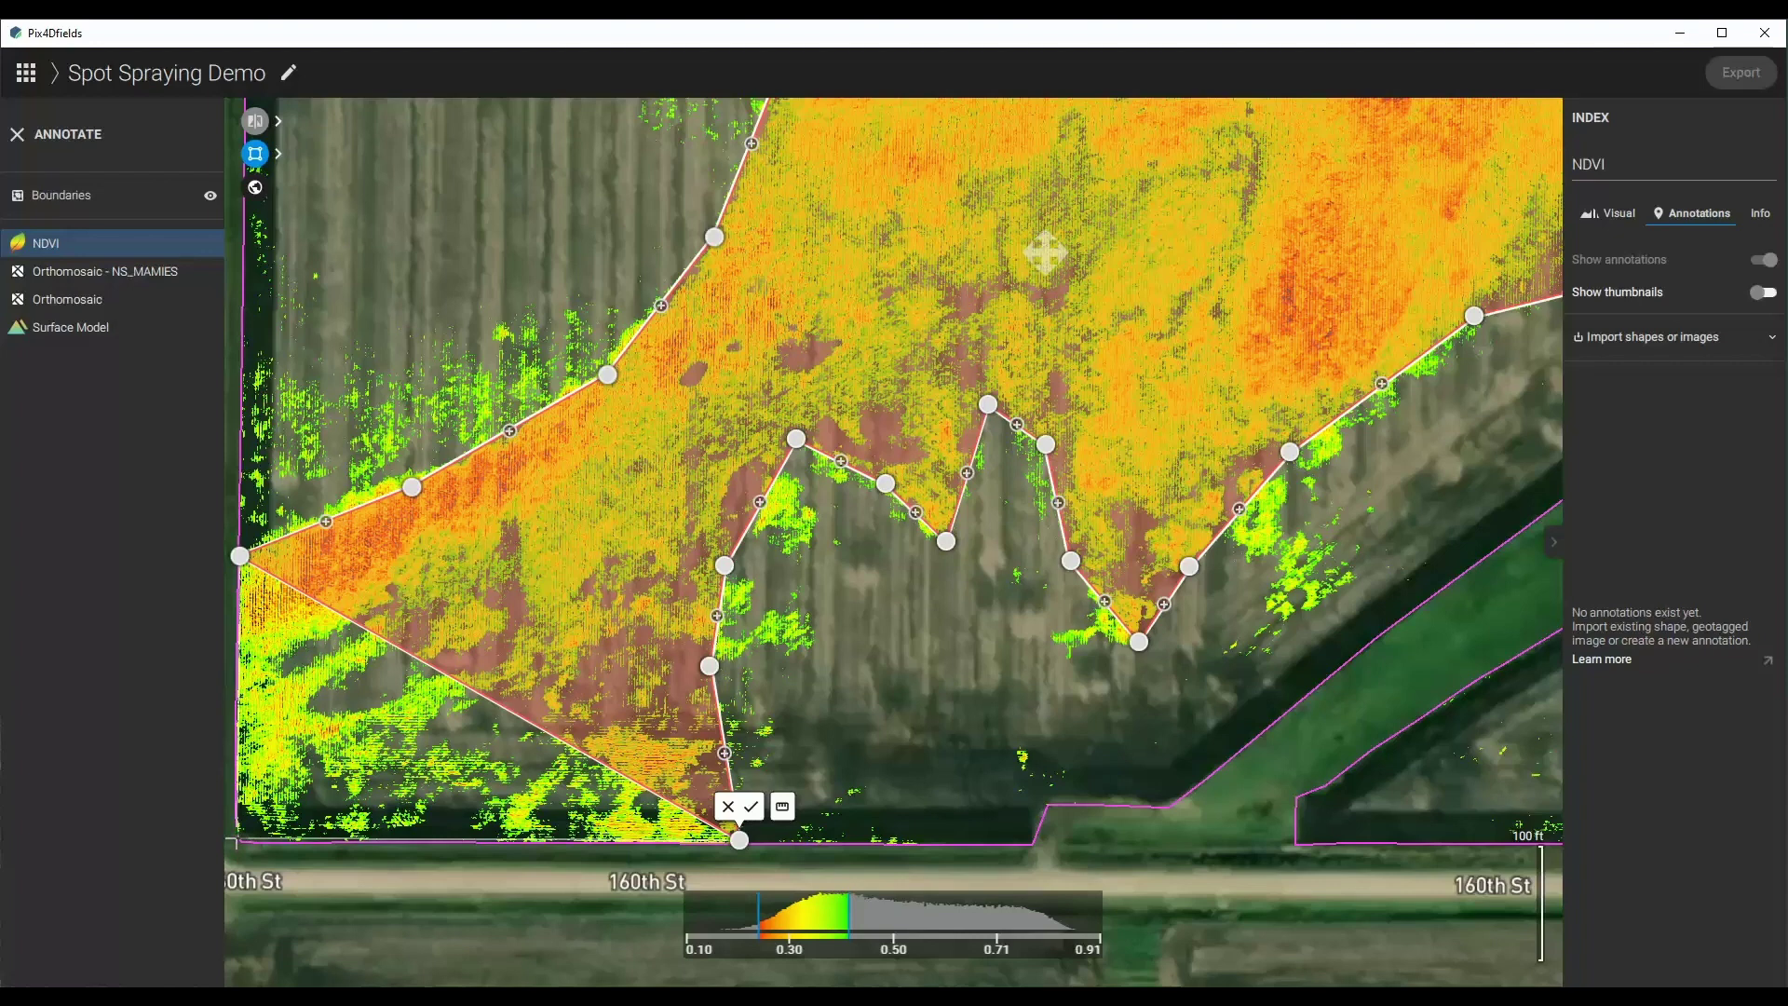
{"action": "left_click", "coordinate": [237, 838]}
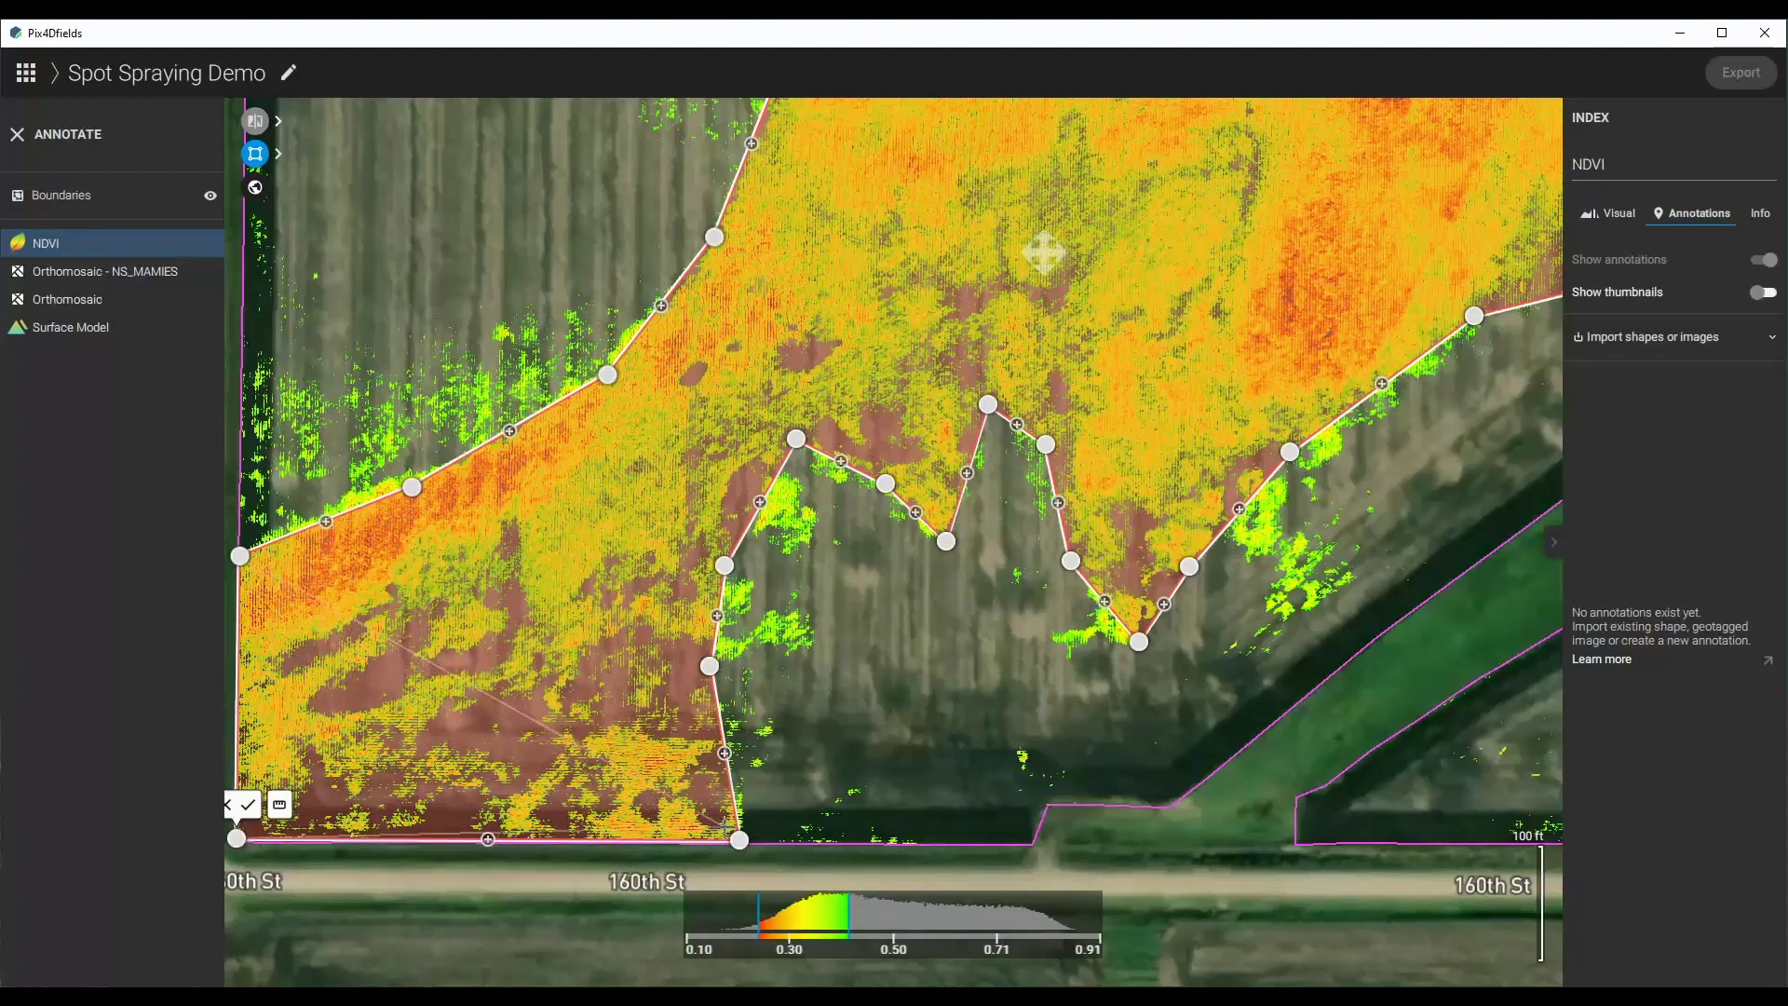
{"action": "left_click", "coordinate": [248, 805]}
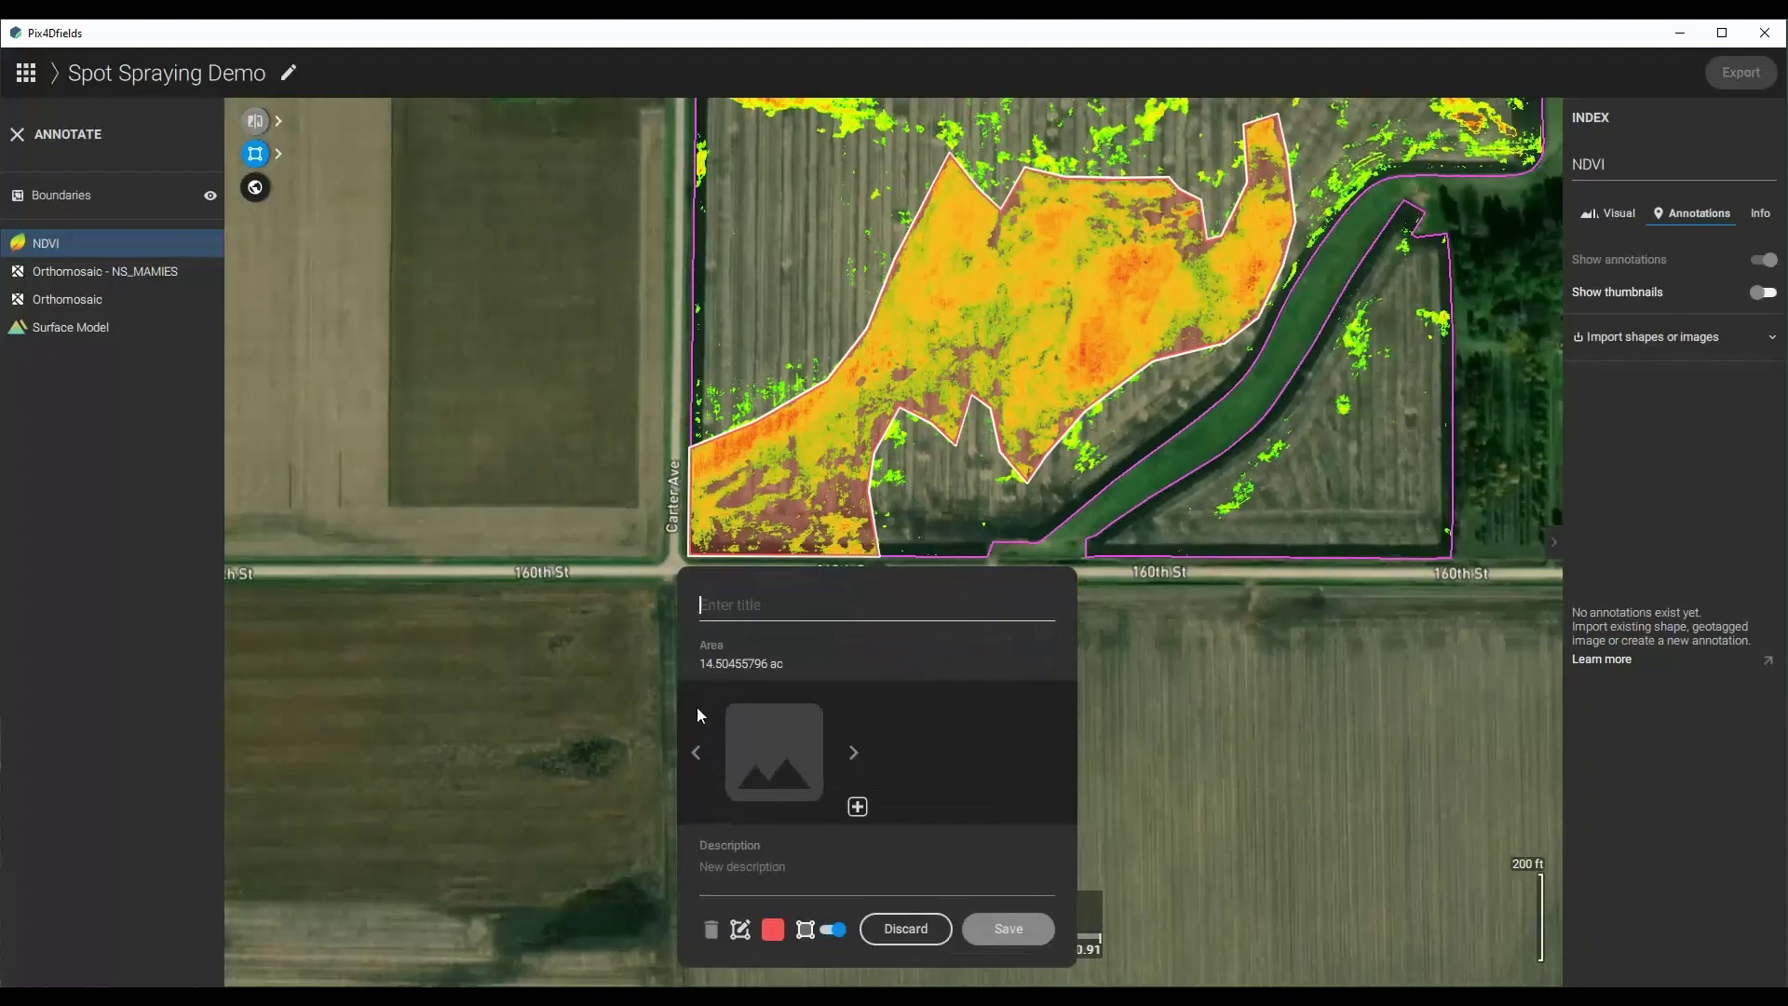
Reopen the area's outline for editing and pull its southwest points inward to exclude the sparse vegetation along the south boundary.
{"action": "left_click", "coordinate": [740, 930]}
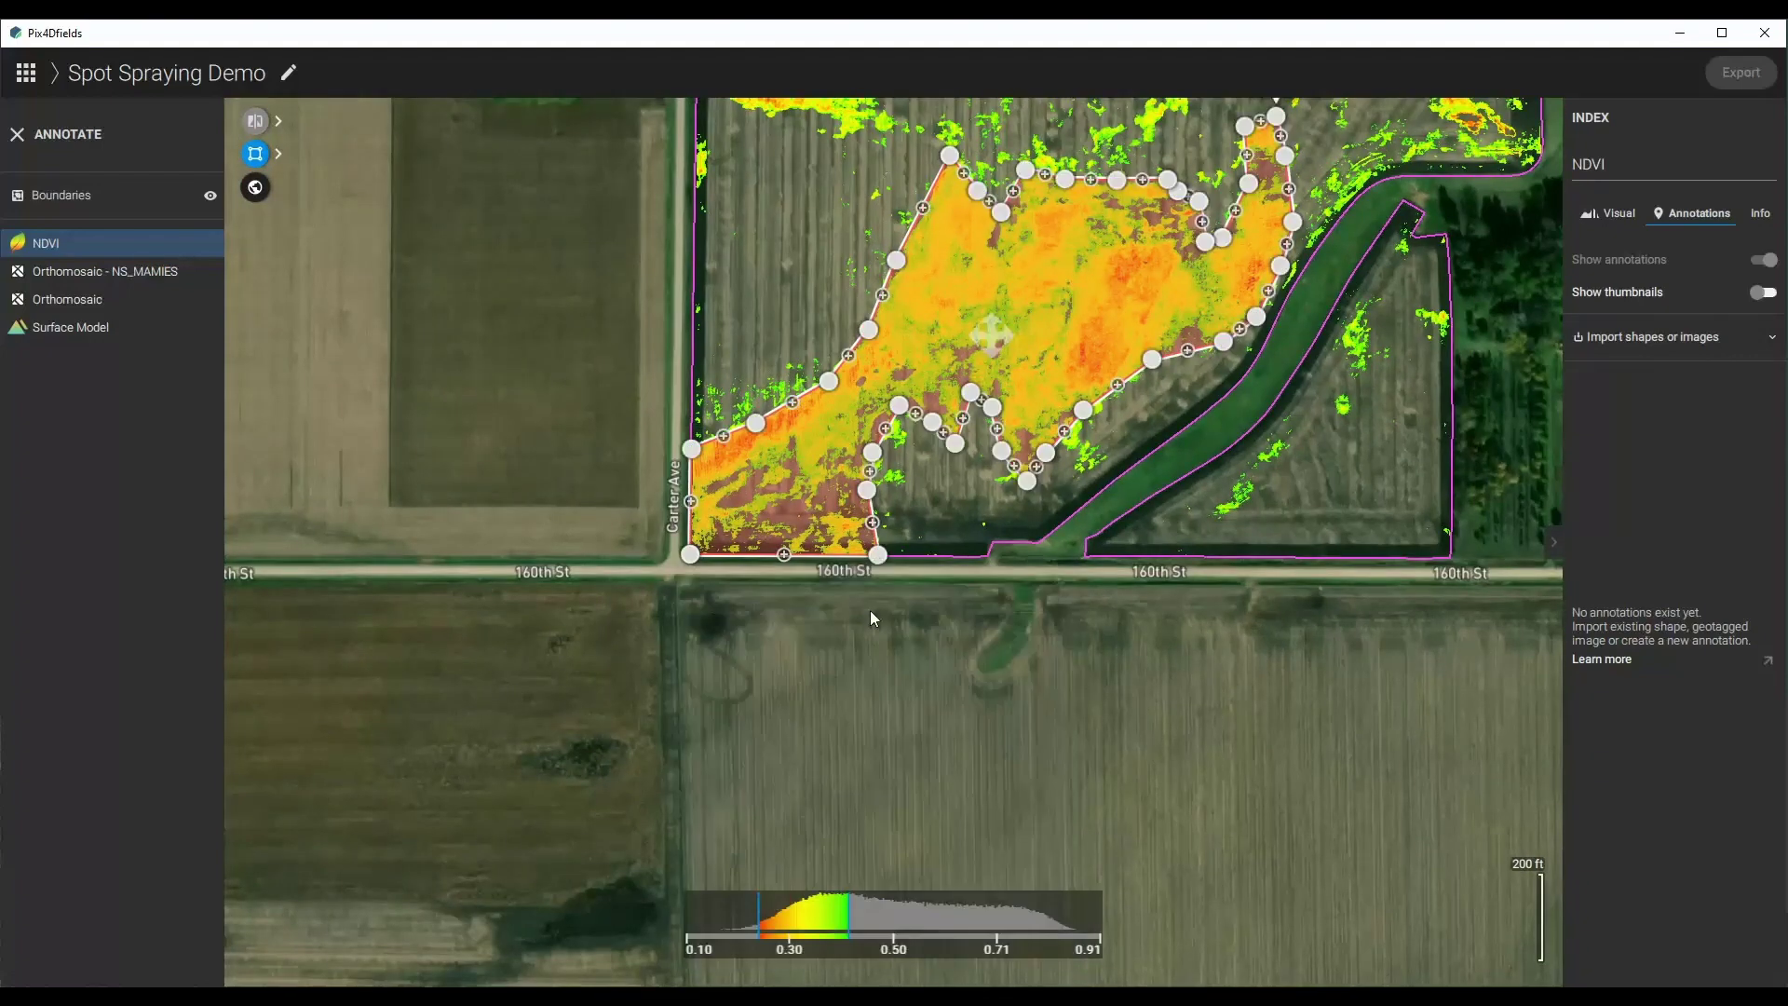
{"action": "left_click_drag", "start_coordinate": [877, 555], "coordinate": [767, 504]}
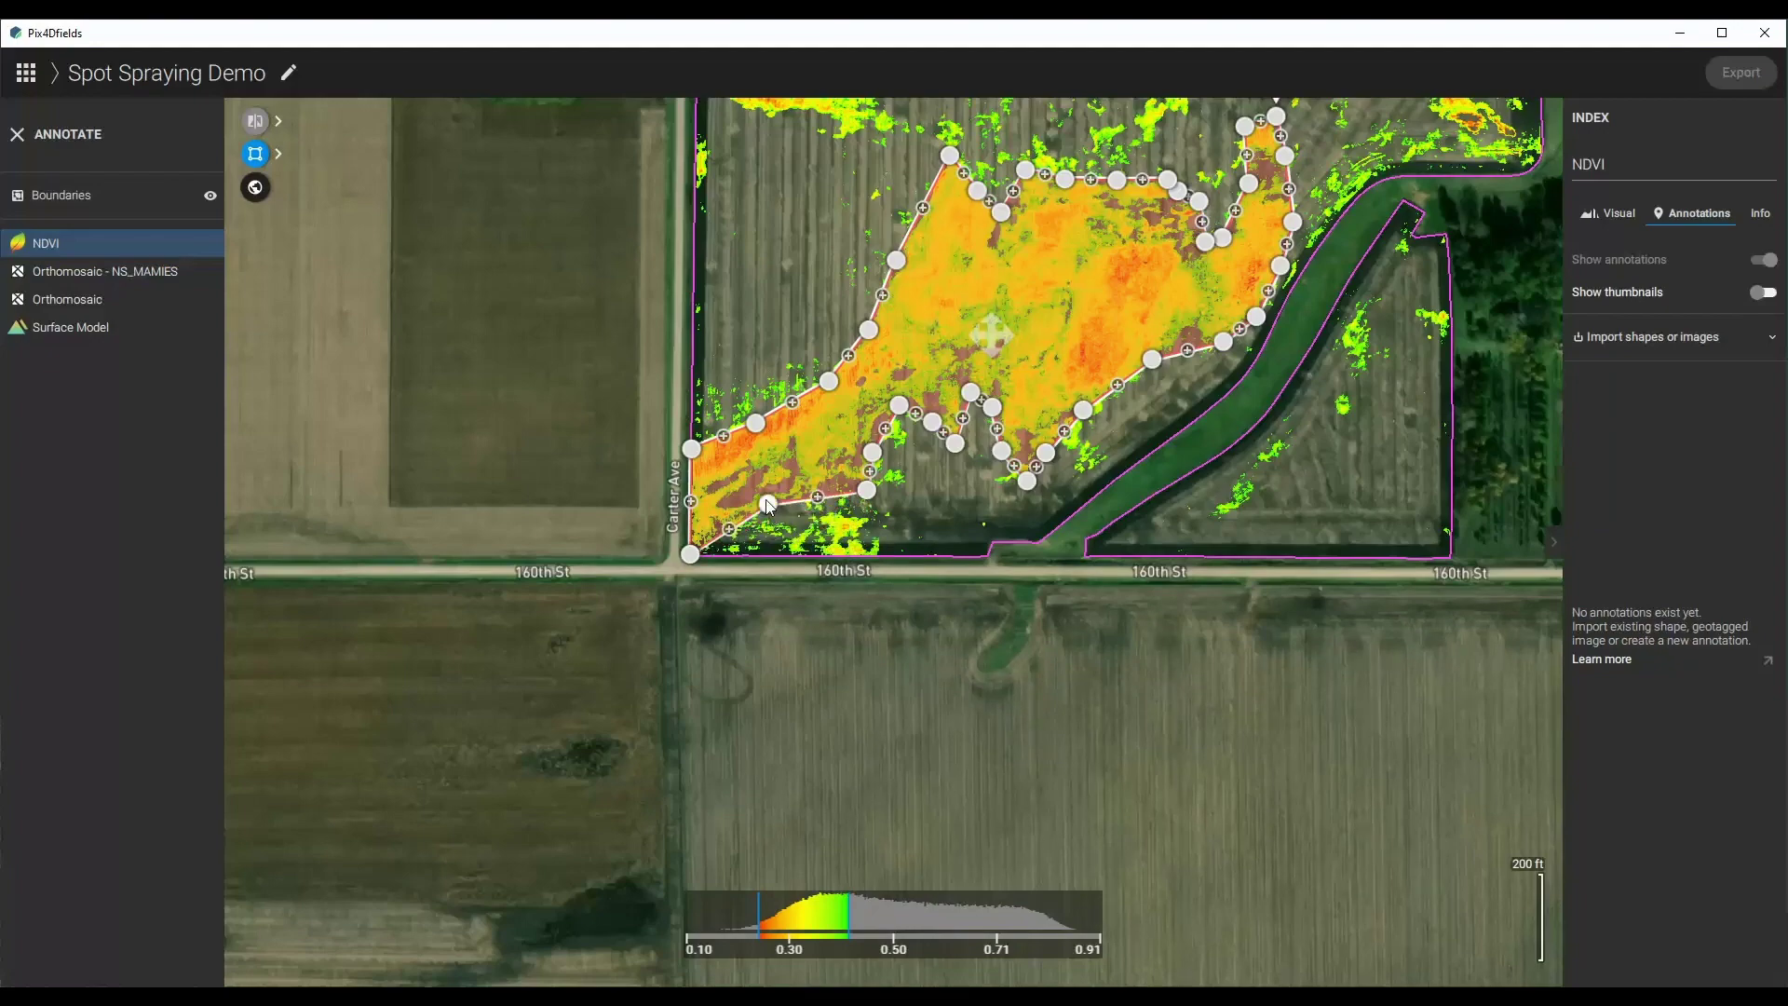
{"action": "scroll", "coordinate": [817, 471], "scroll_direction": "up", "scroll_amount": 3}
{"action": "scroll", "coordinate": [819, 472], "scroll_direction": "up", "scroll_amount": 2}
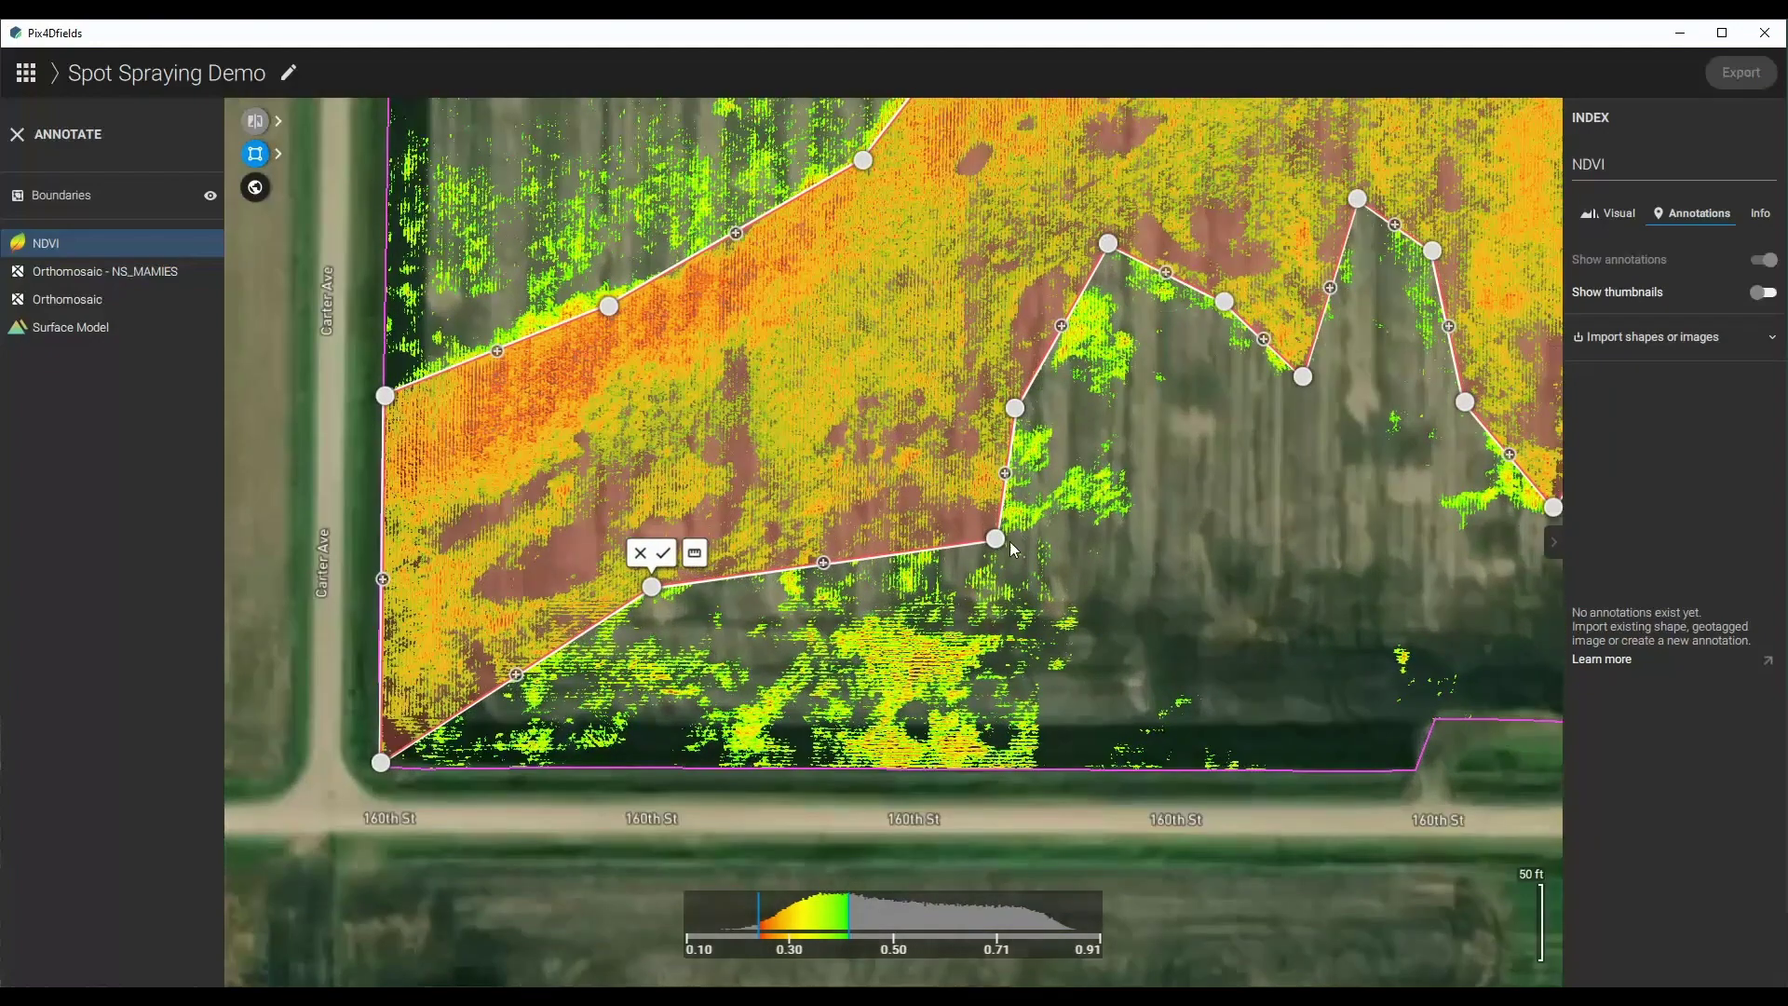
{"action": "left_click_drag", "start_coordinate": [999, 540], "coordinate": [893, 448]}
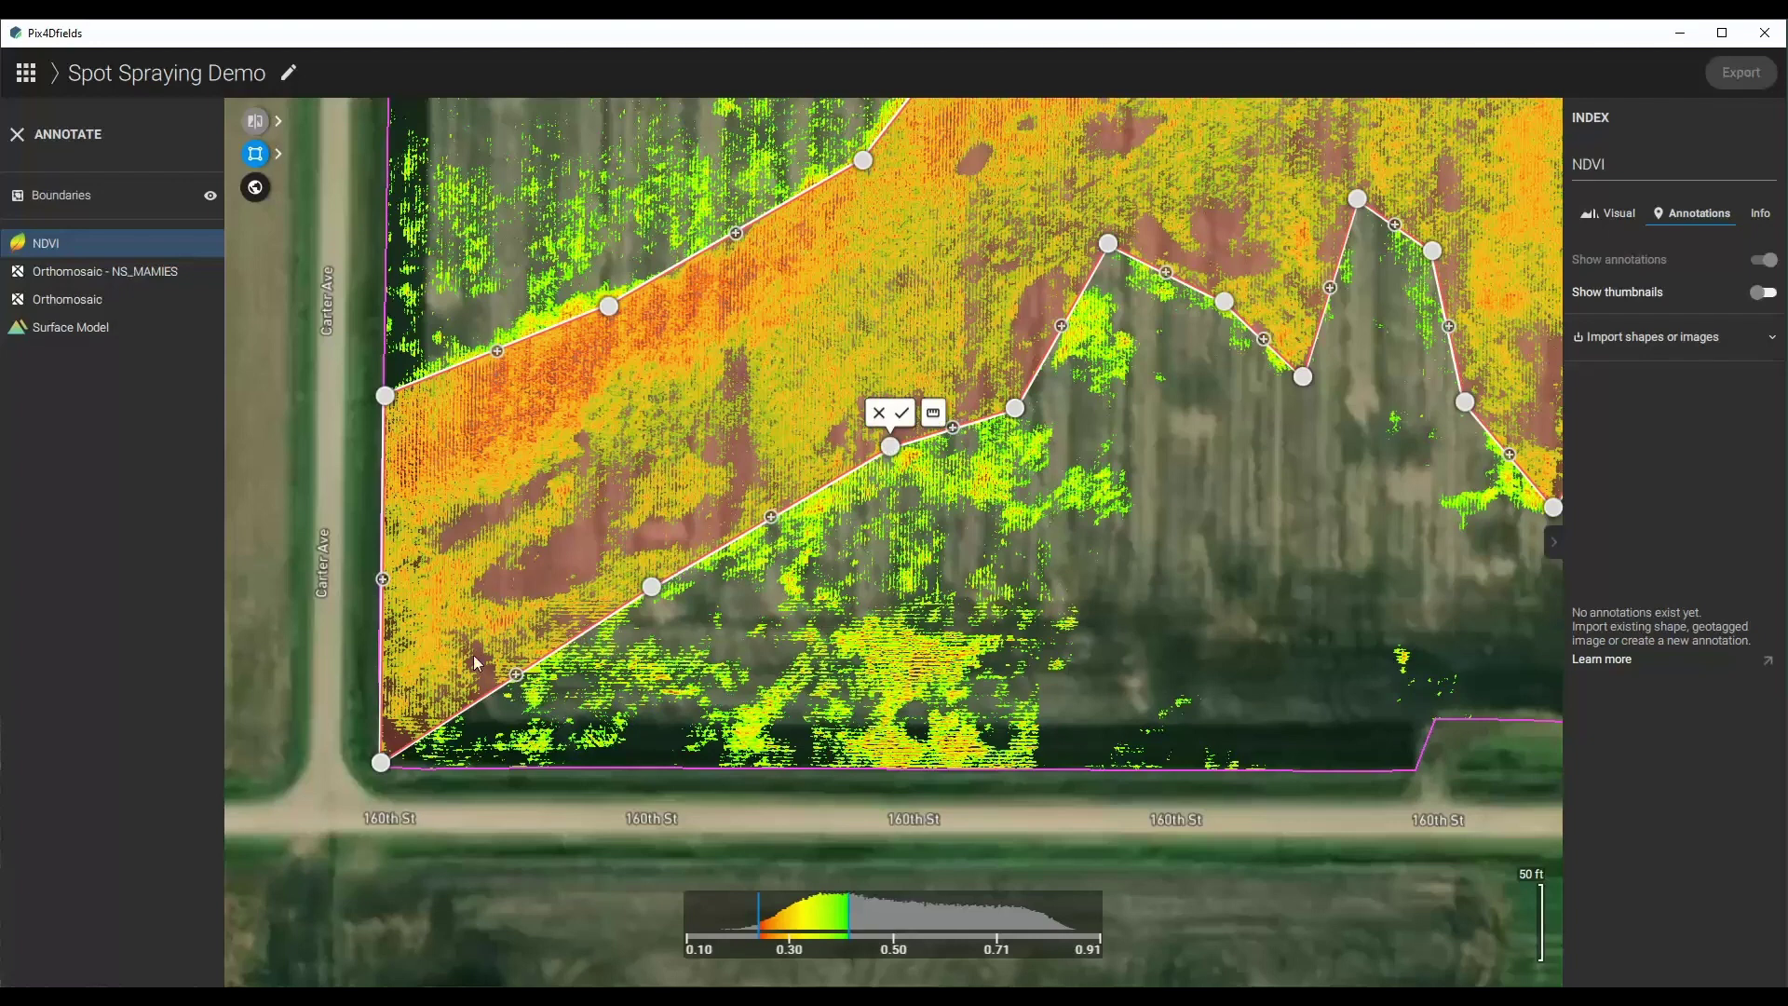
{"action": "mouse_move", "coordinate": [380, 761]}
{"action": "left_mouse_down"}
{"action": "mouse_move", "coordinate": [399, 596]}
{"action": "mouse_move", "coordinate": [384, 592]}
{"action": "mouse_move", "coordinate": [383, 735]}
{"action": "left_mouse_up"}
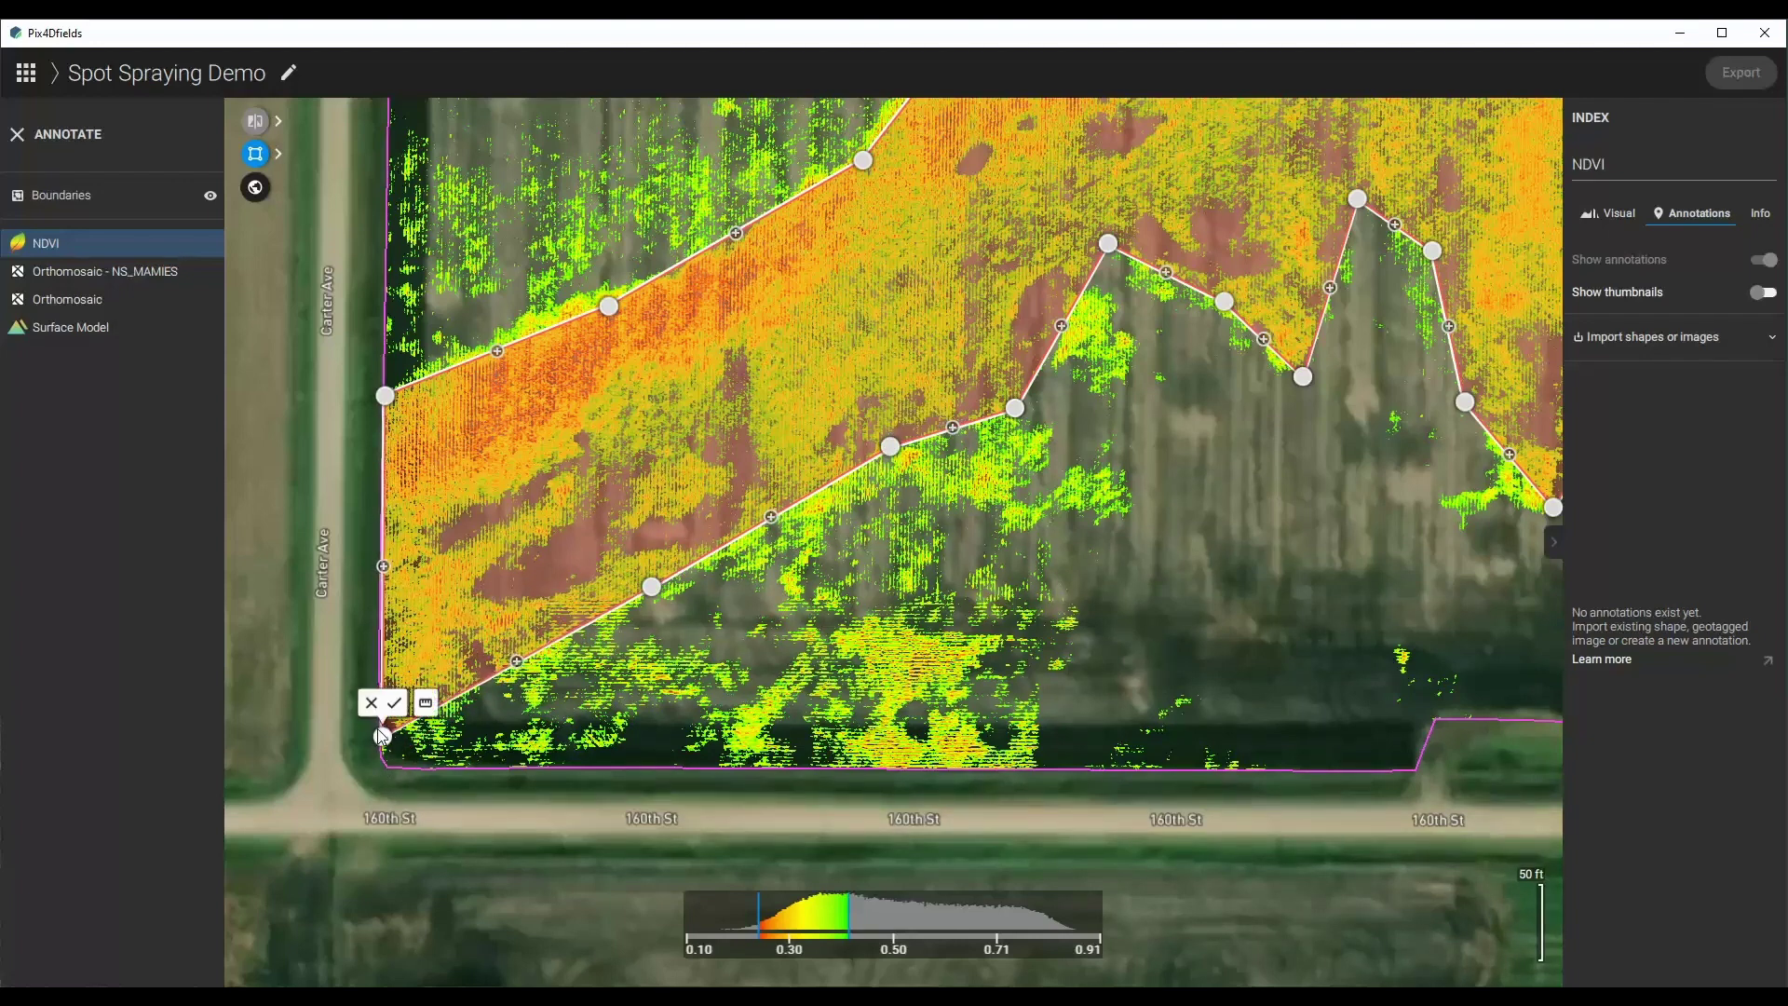
{"action": "left_click_drag", "start_coordinate": [652, 588], "coordinate": [625, 540]}
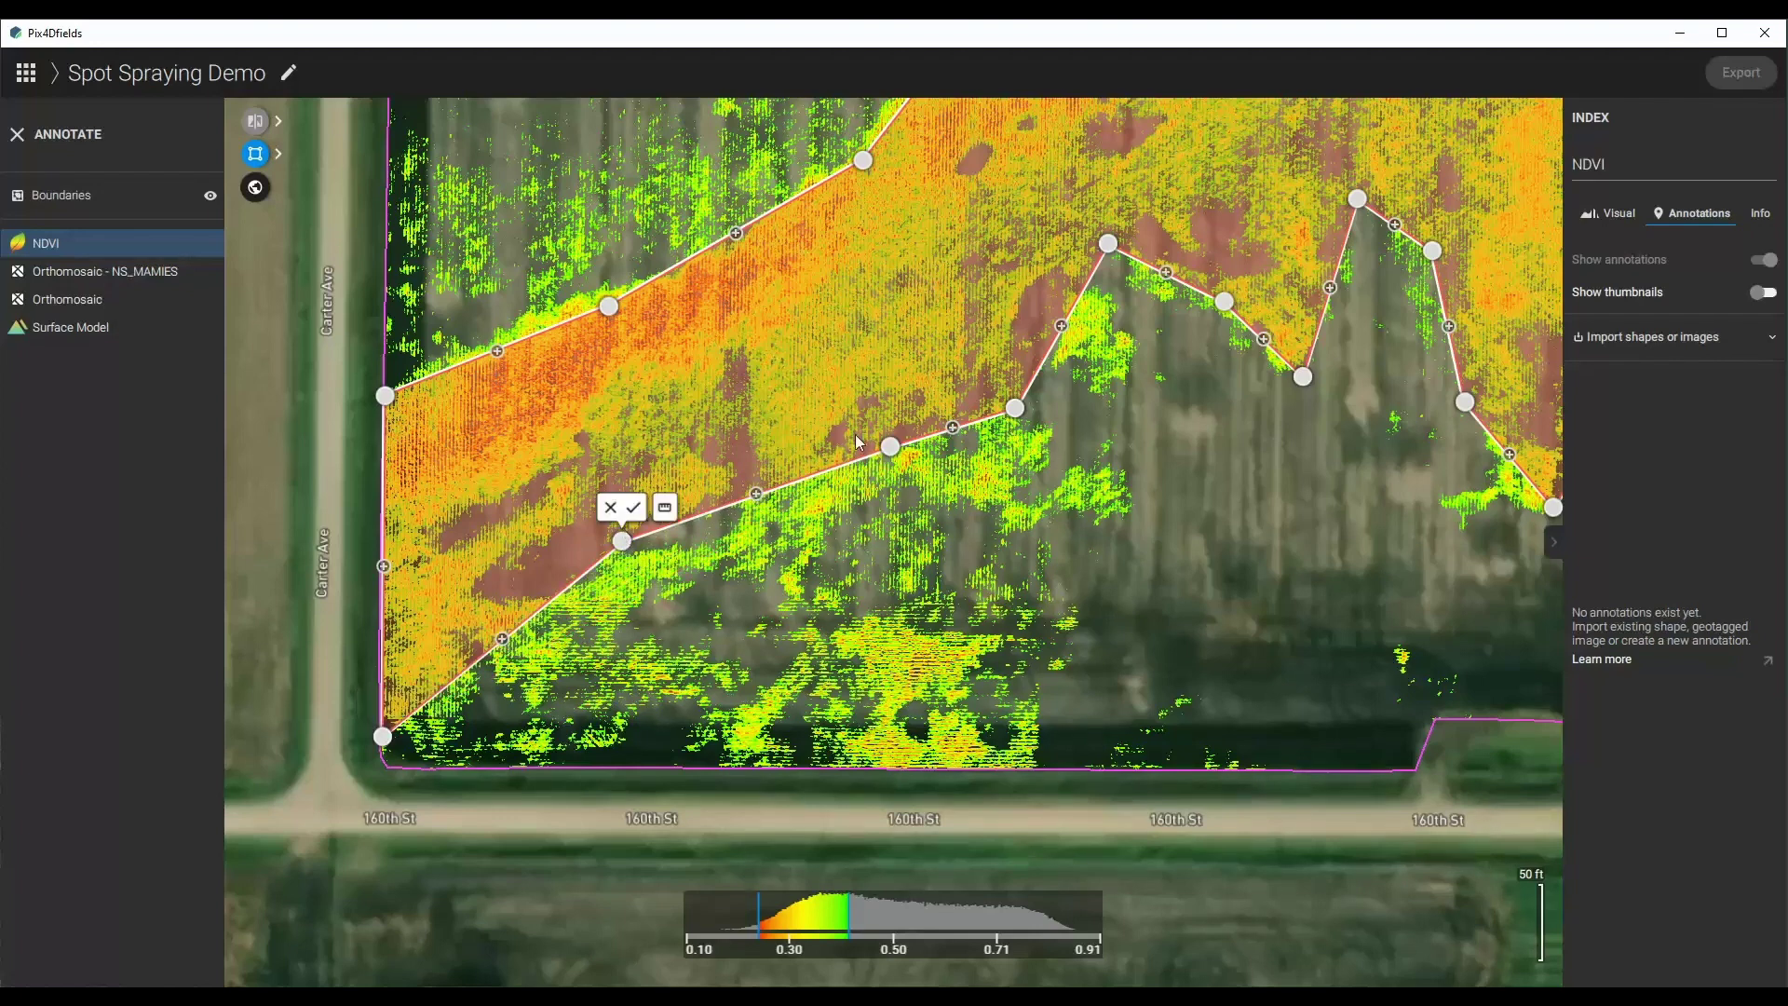
Adjust the outline points along the patch's notched southern edge to fit the low-NDVI zone more closely, and finish editing the outline.
{"action": "left_click_drag", "start_coordinate": [1014, 406], "coordinate": [1010, 330]}
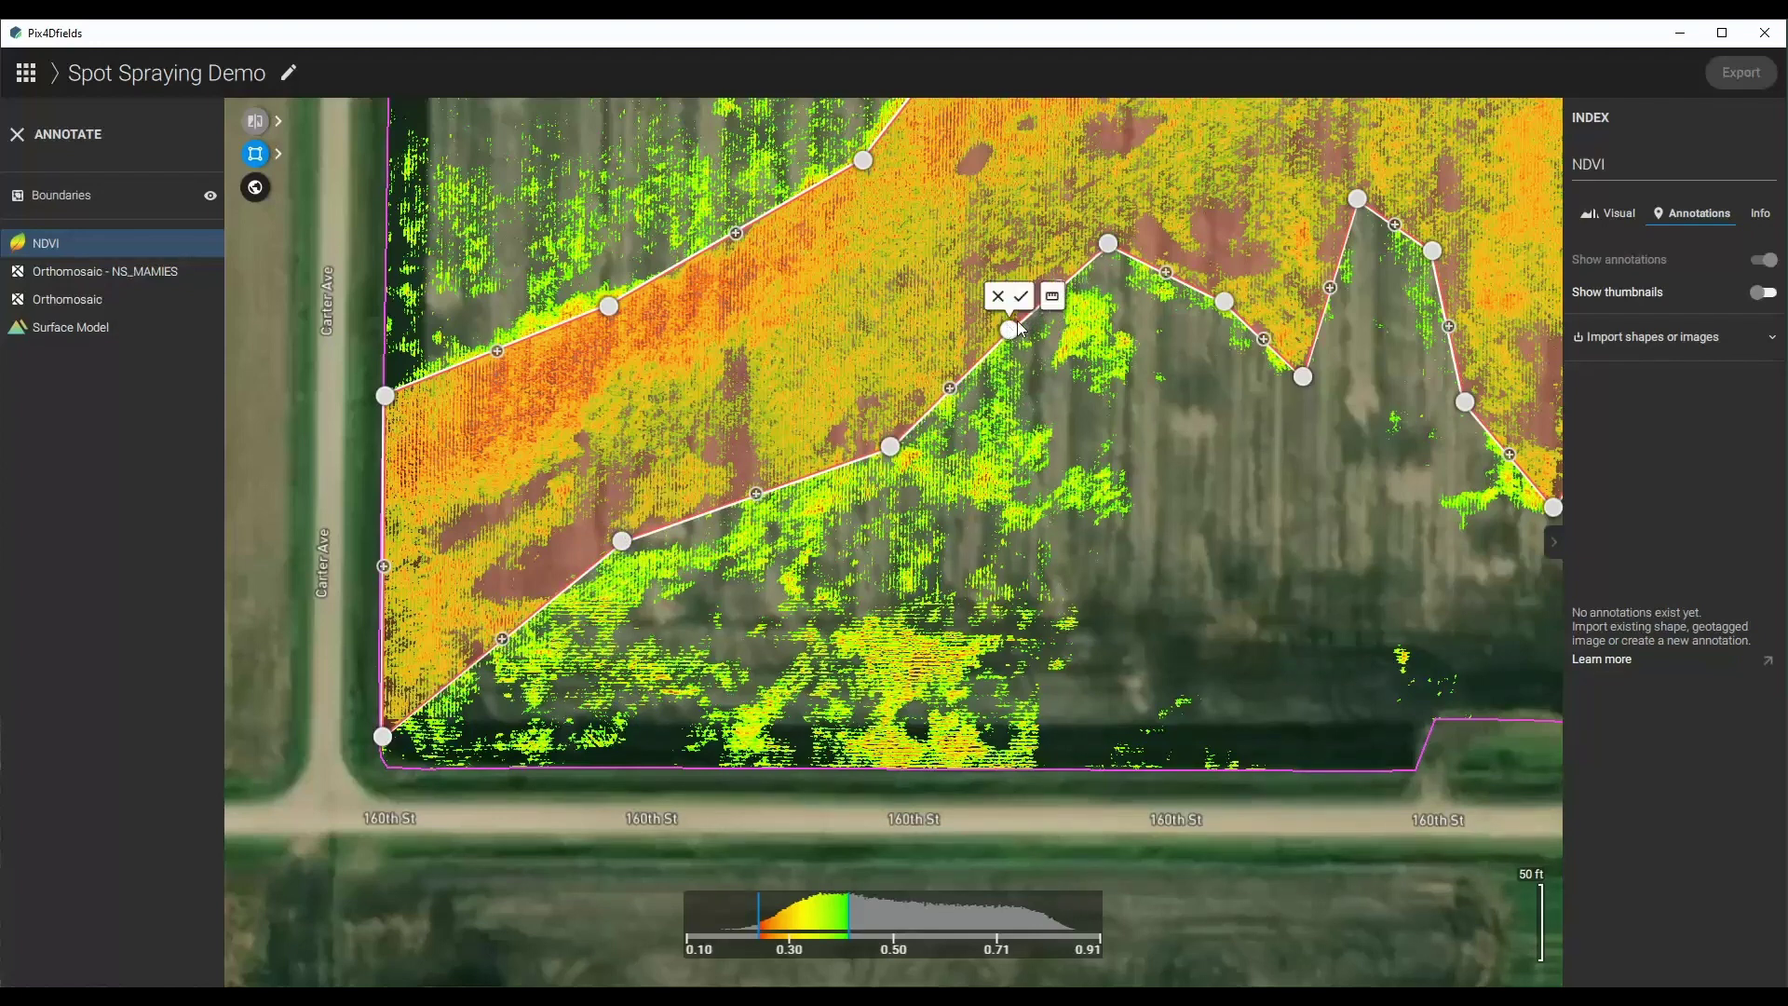
{"action": "left_click_drag", "start_coordinate": [1108, 244], "coordinate": [1123, 269]}
{"action": "left_click_drag", "start_coordinate": [1187, 400], "coordinate": [817, 615]}
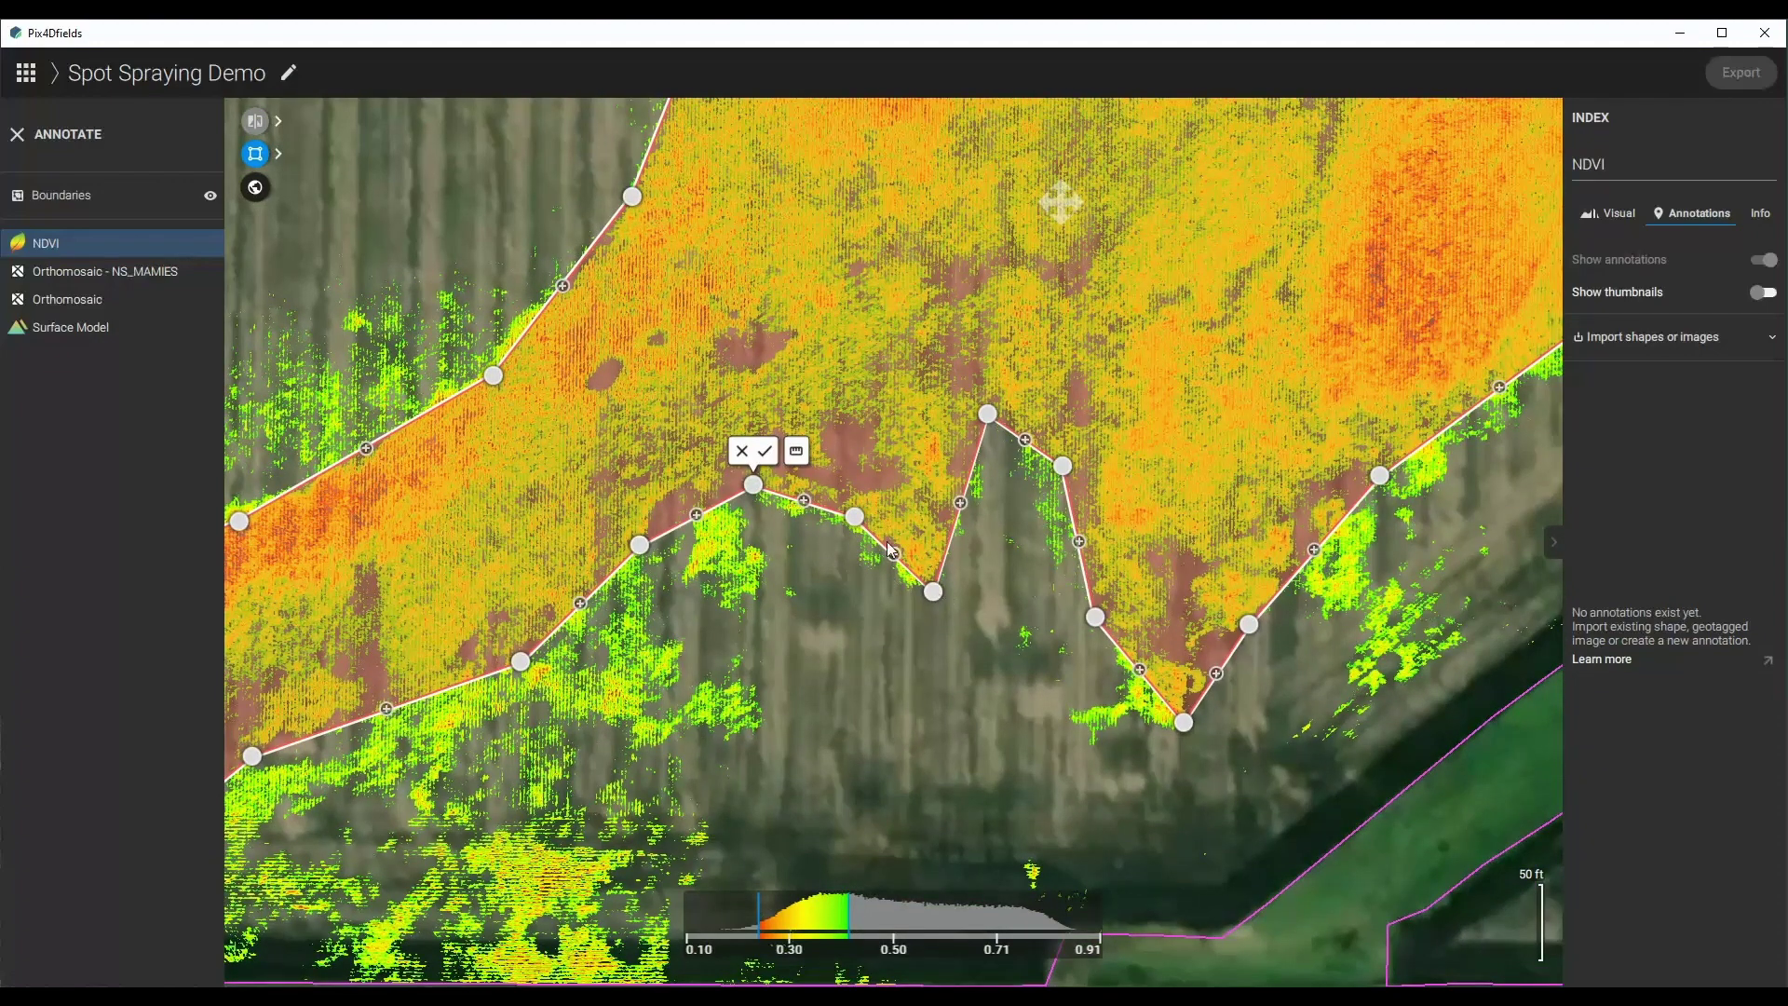
{"action": "left_click_drag", "start_coordinate": [863, 528], "coordinate": [849, 540]}
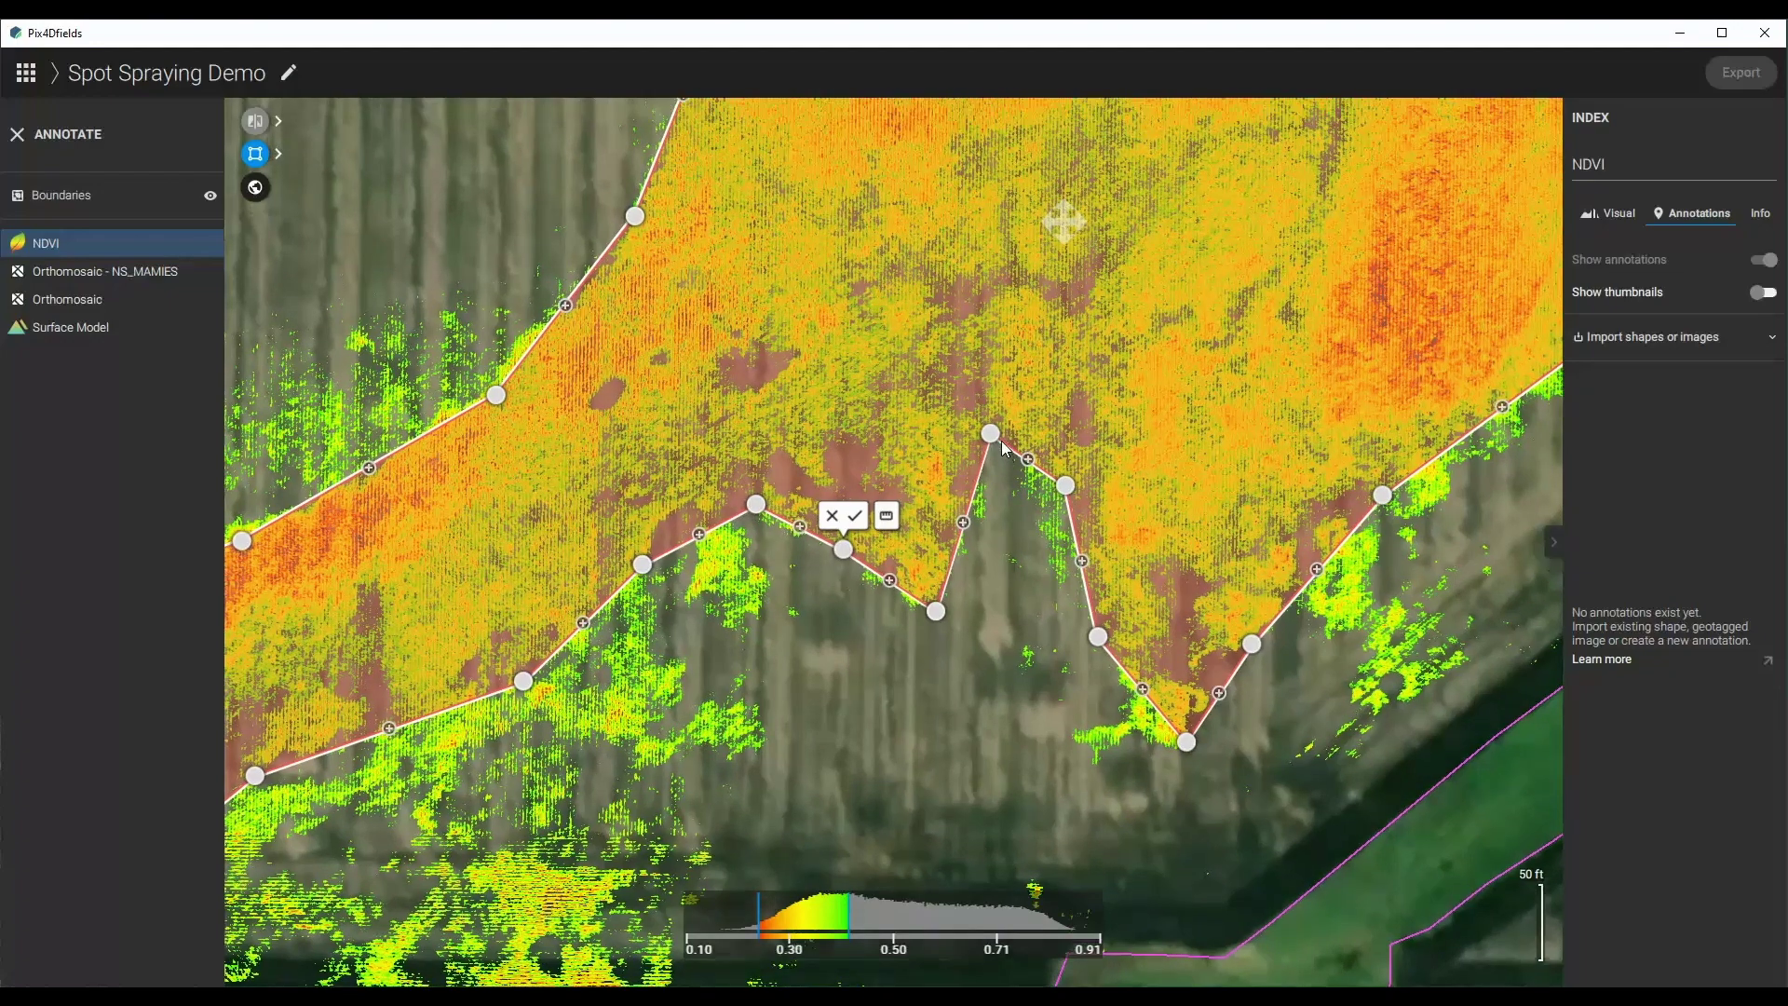
{"action": "left_click_drag", "start_coordinate": [993, 430], "coordinate": [982, 461]}
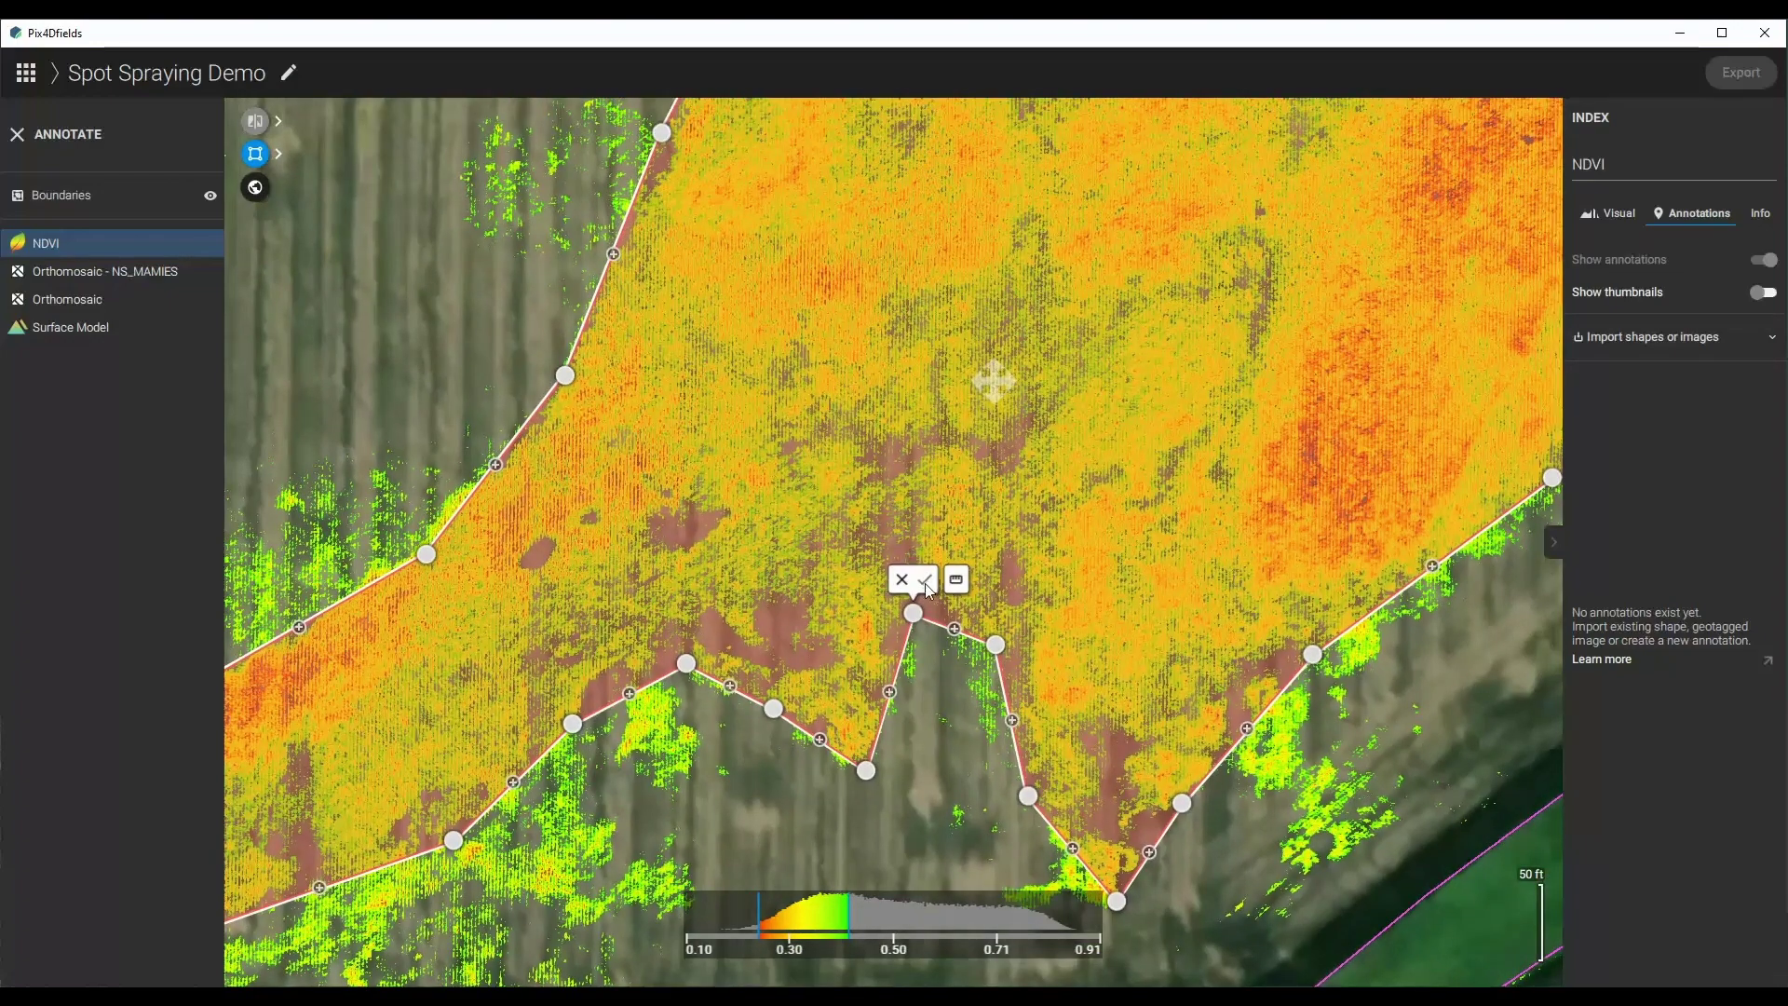
{"action": "left_click", "coordinate": [925, 585]}
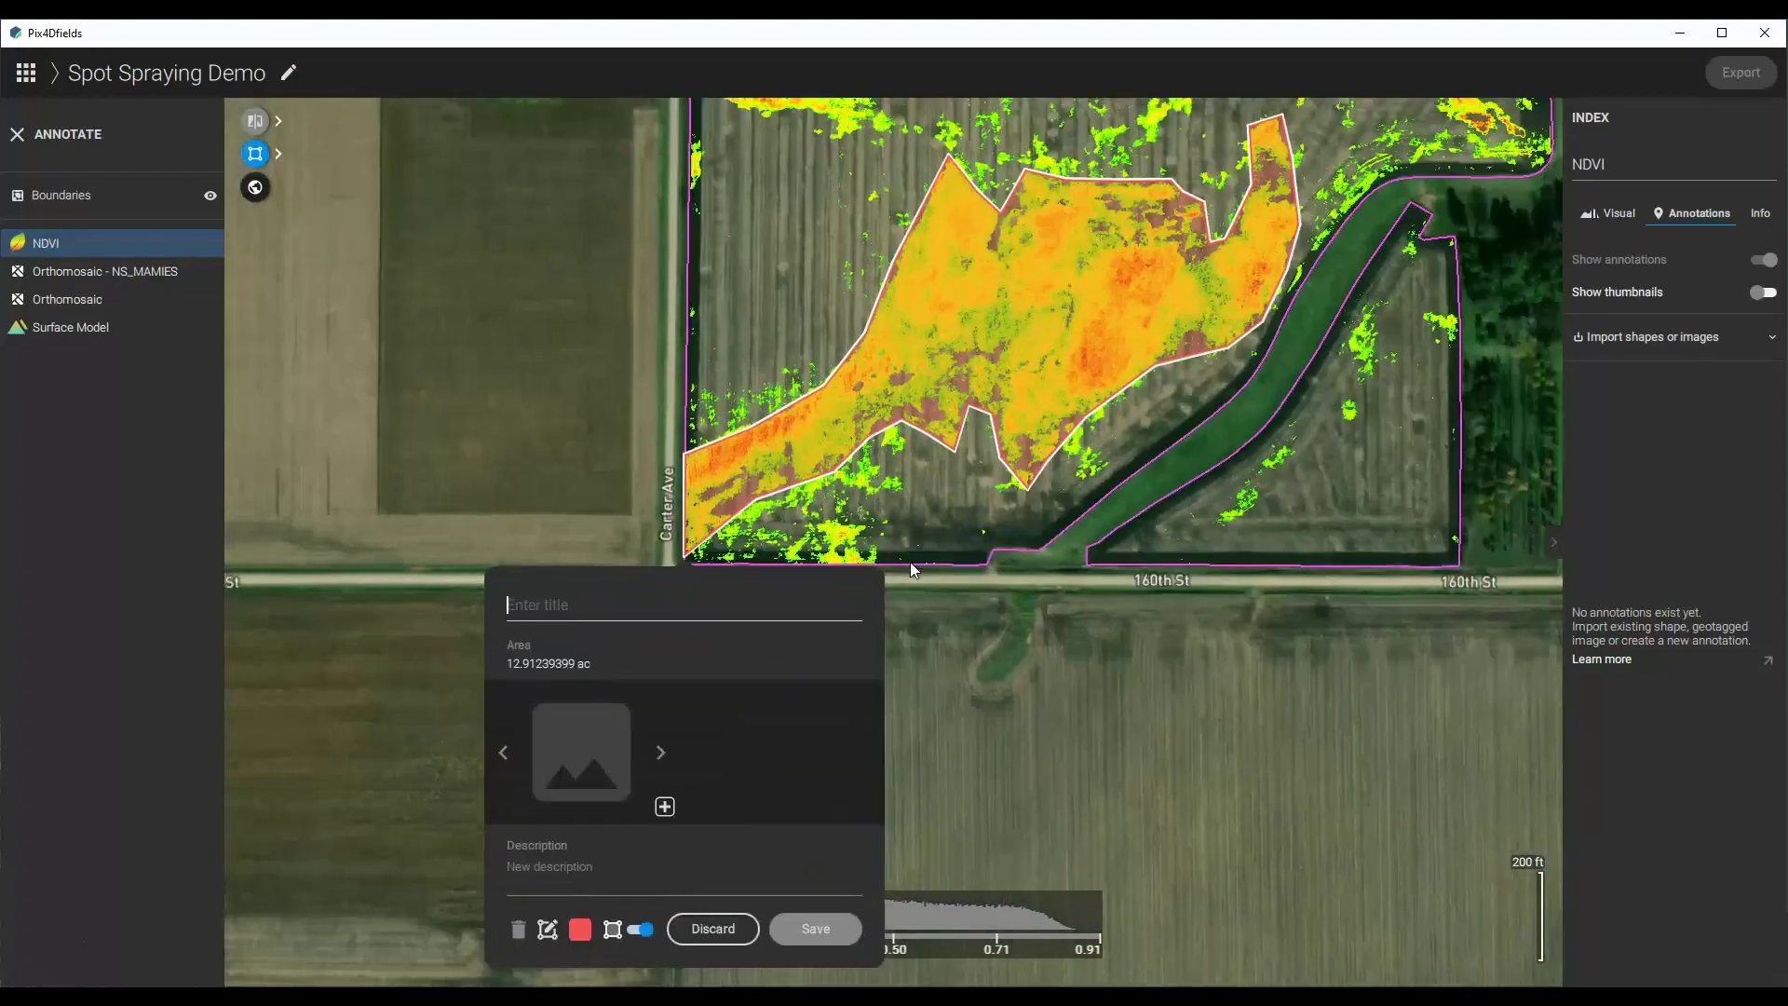
Title the area annotation "Spray" and save it.
{"action": "type", "text": "S"}
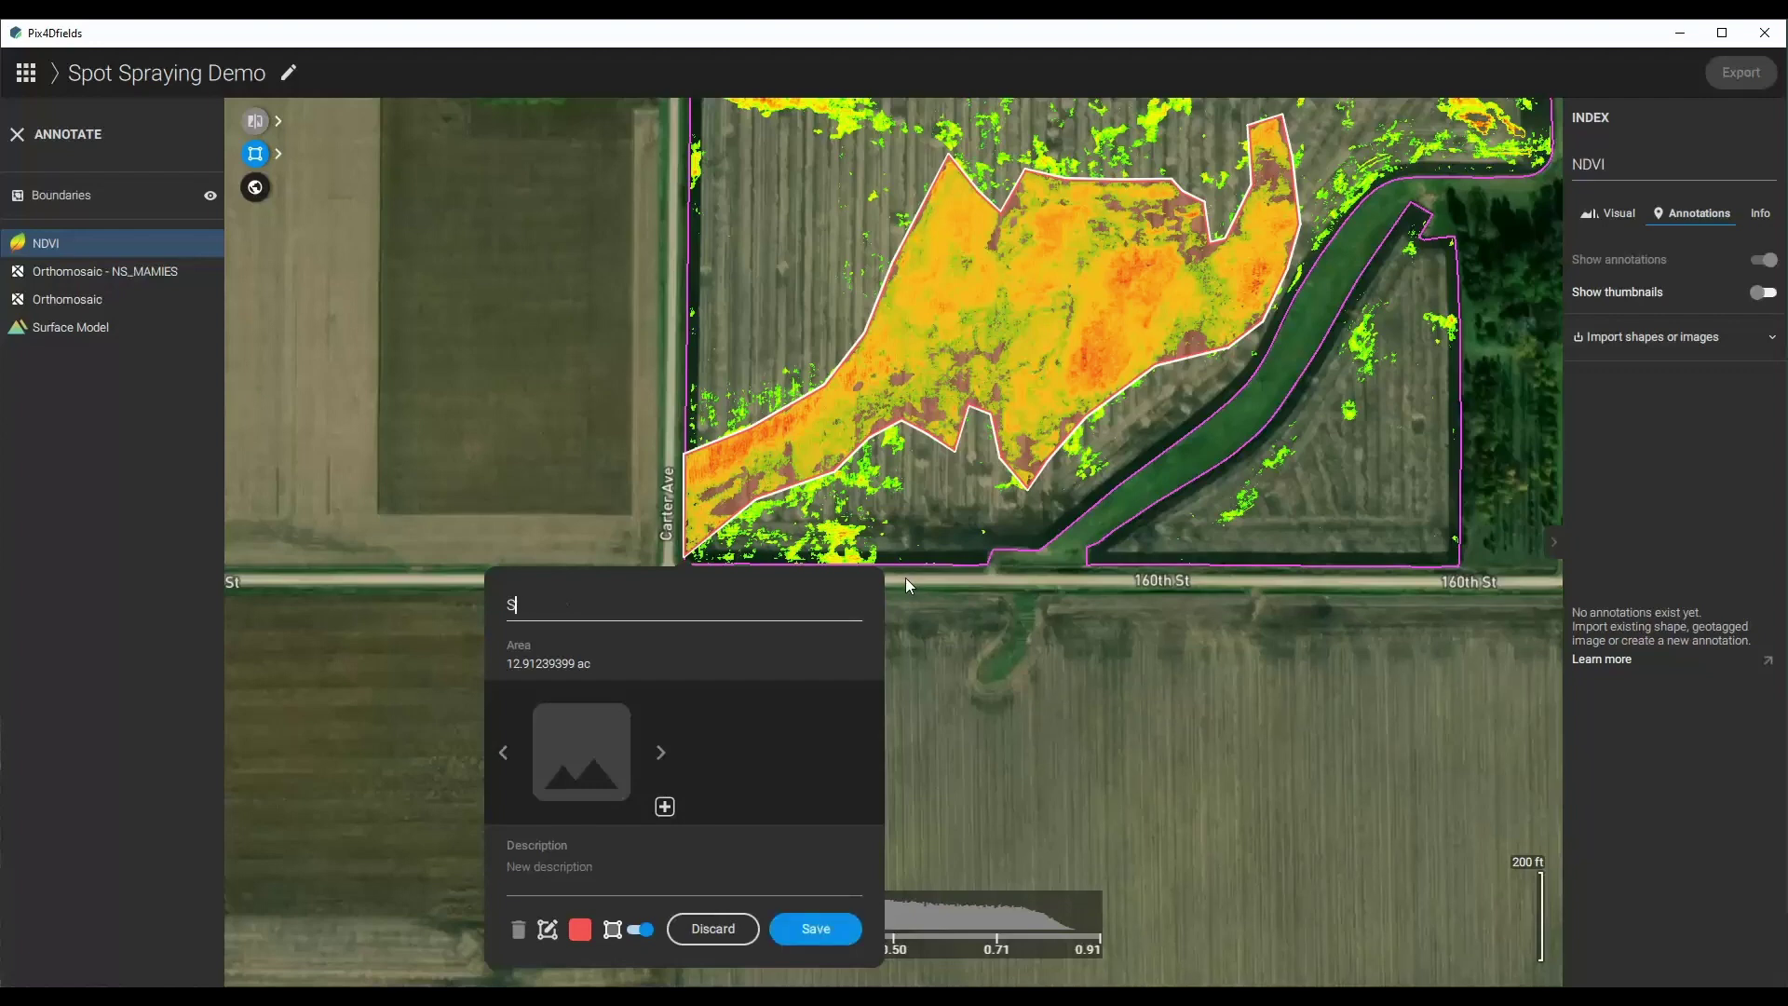
{"action": "type", "text": "pray"}
{"action": "key", "text": "Return"}
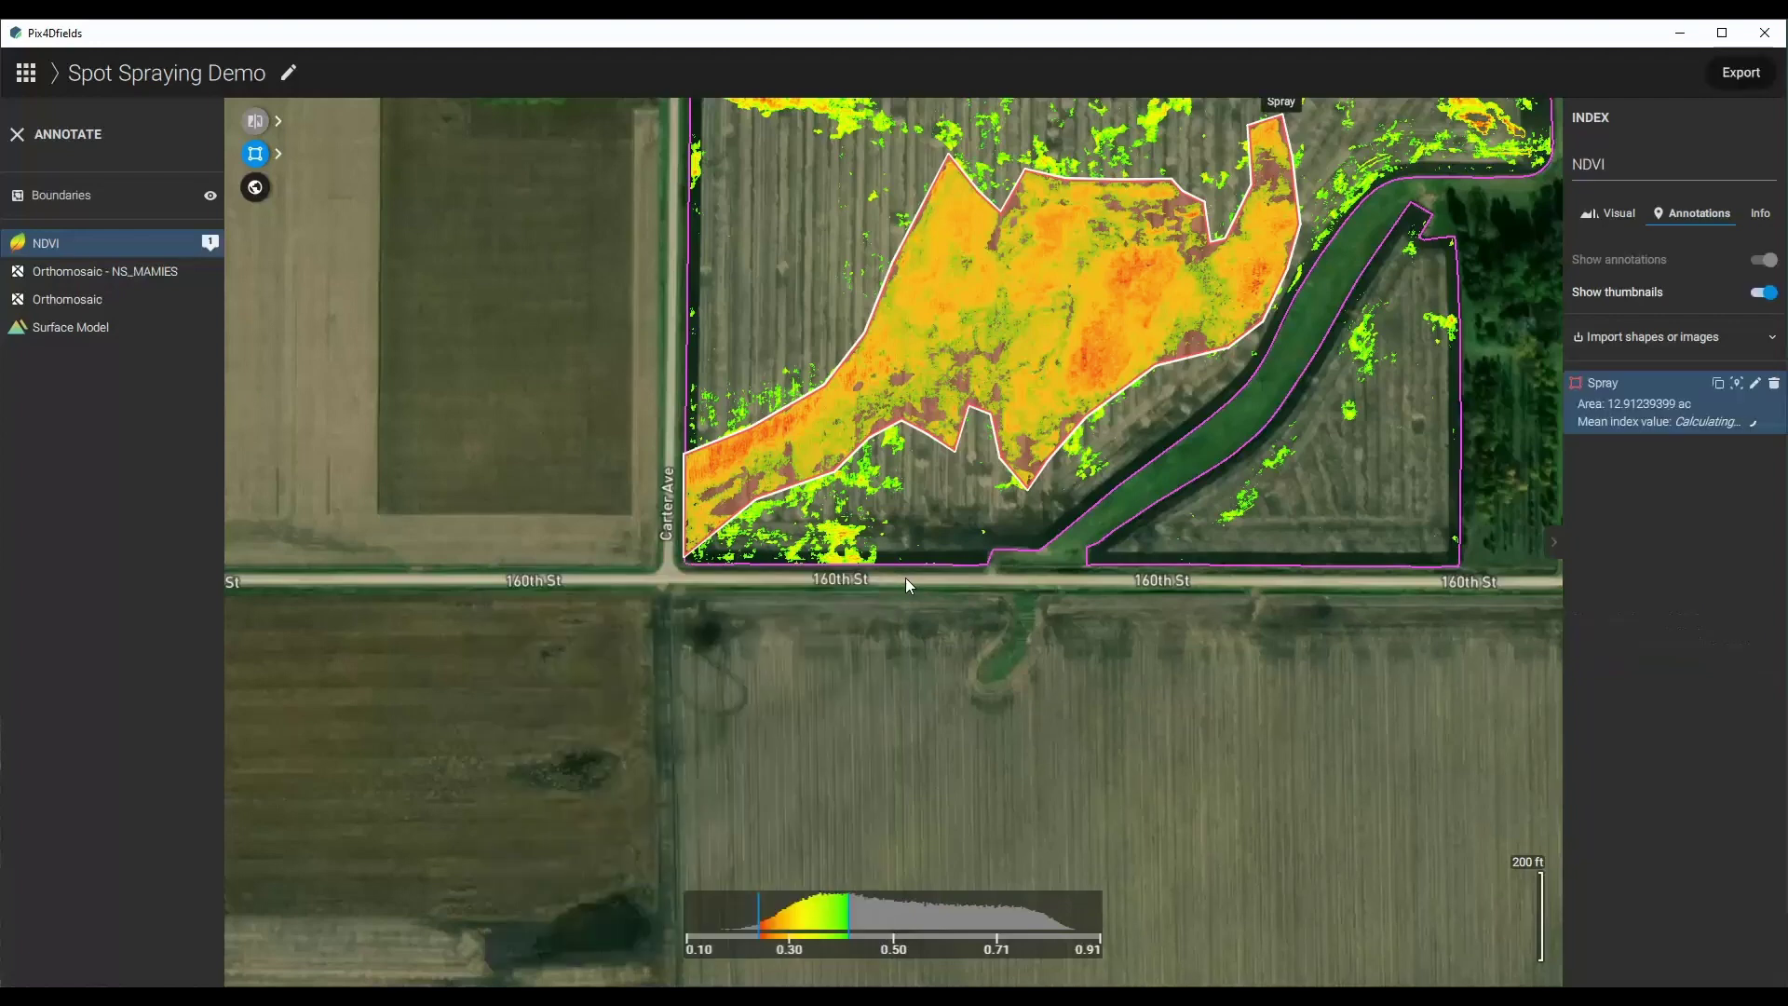
Start a new area annotation at the field's west boundary, tracing the southern edge of the northwest low-NDVI patch to its southeast end.
{"action": "left_click_drag", "start_coordinate": [925, 487], "coordinate": [715, 736]}
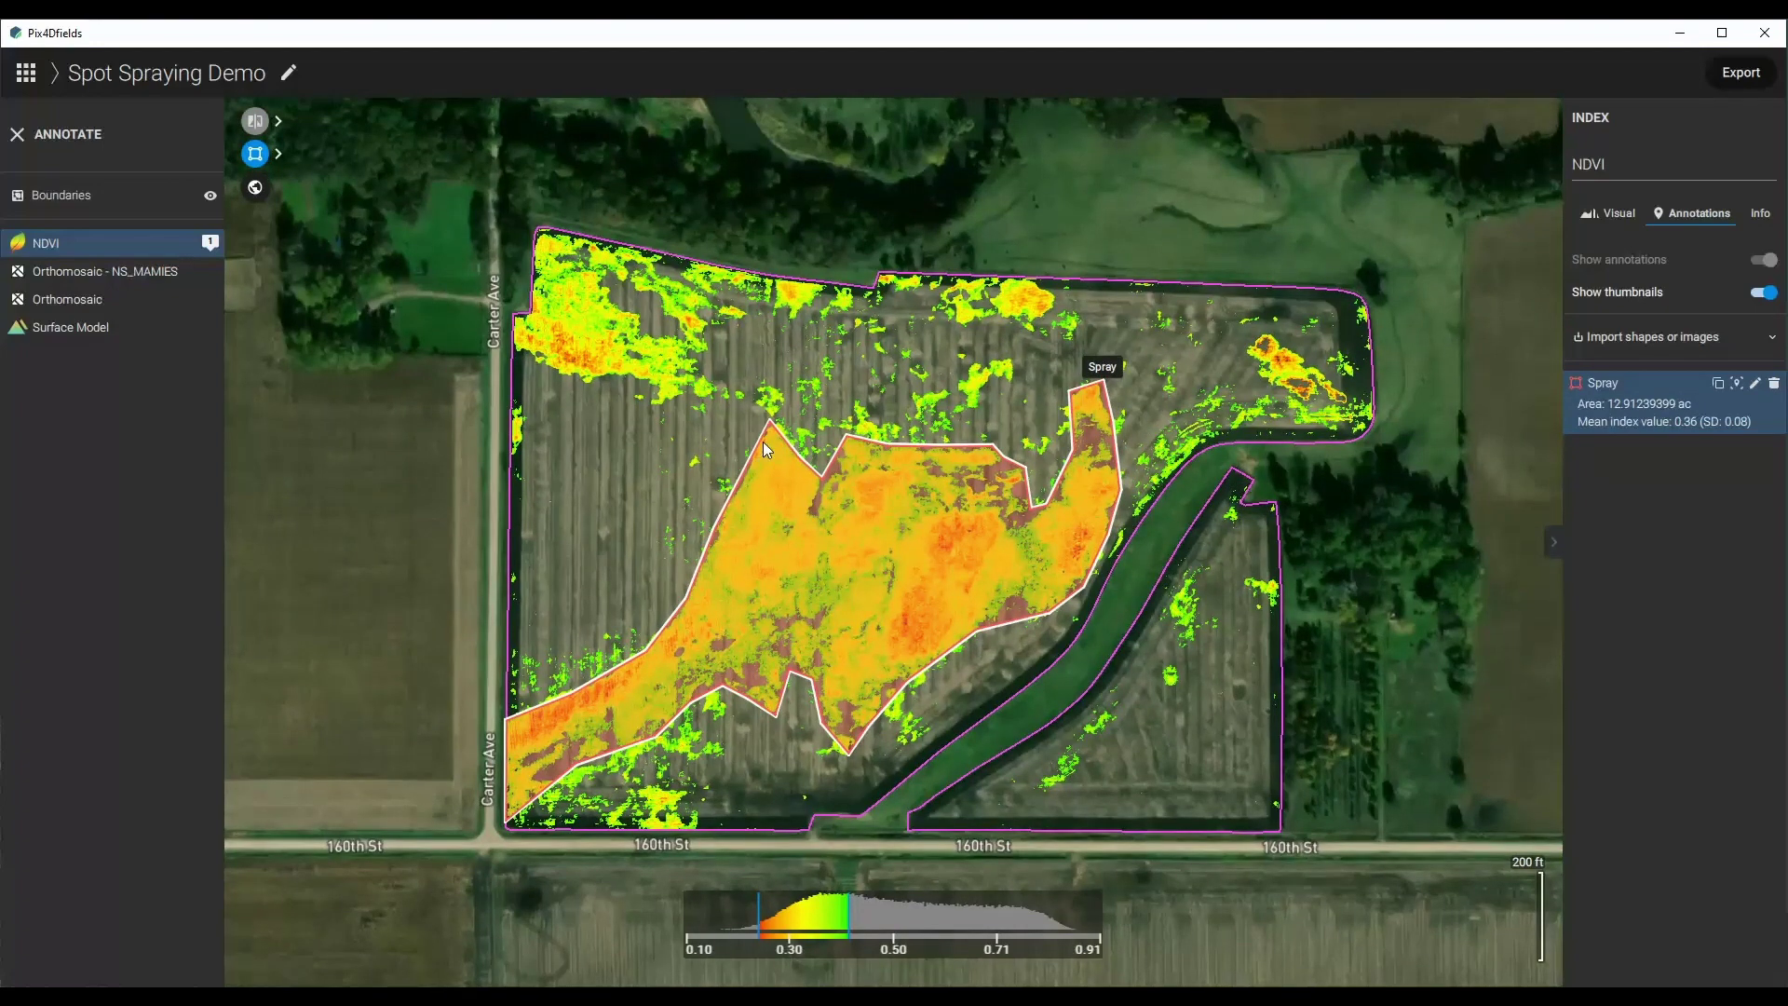
{"action": "scroll", "coordinate": [610, 276], "scroll_direction": "up", "scroll_amount": 3}
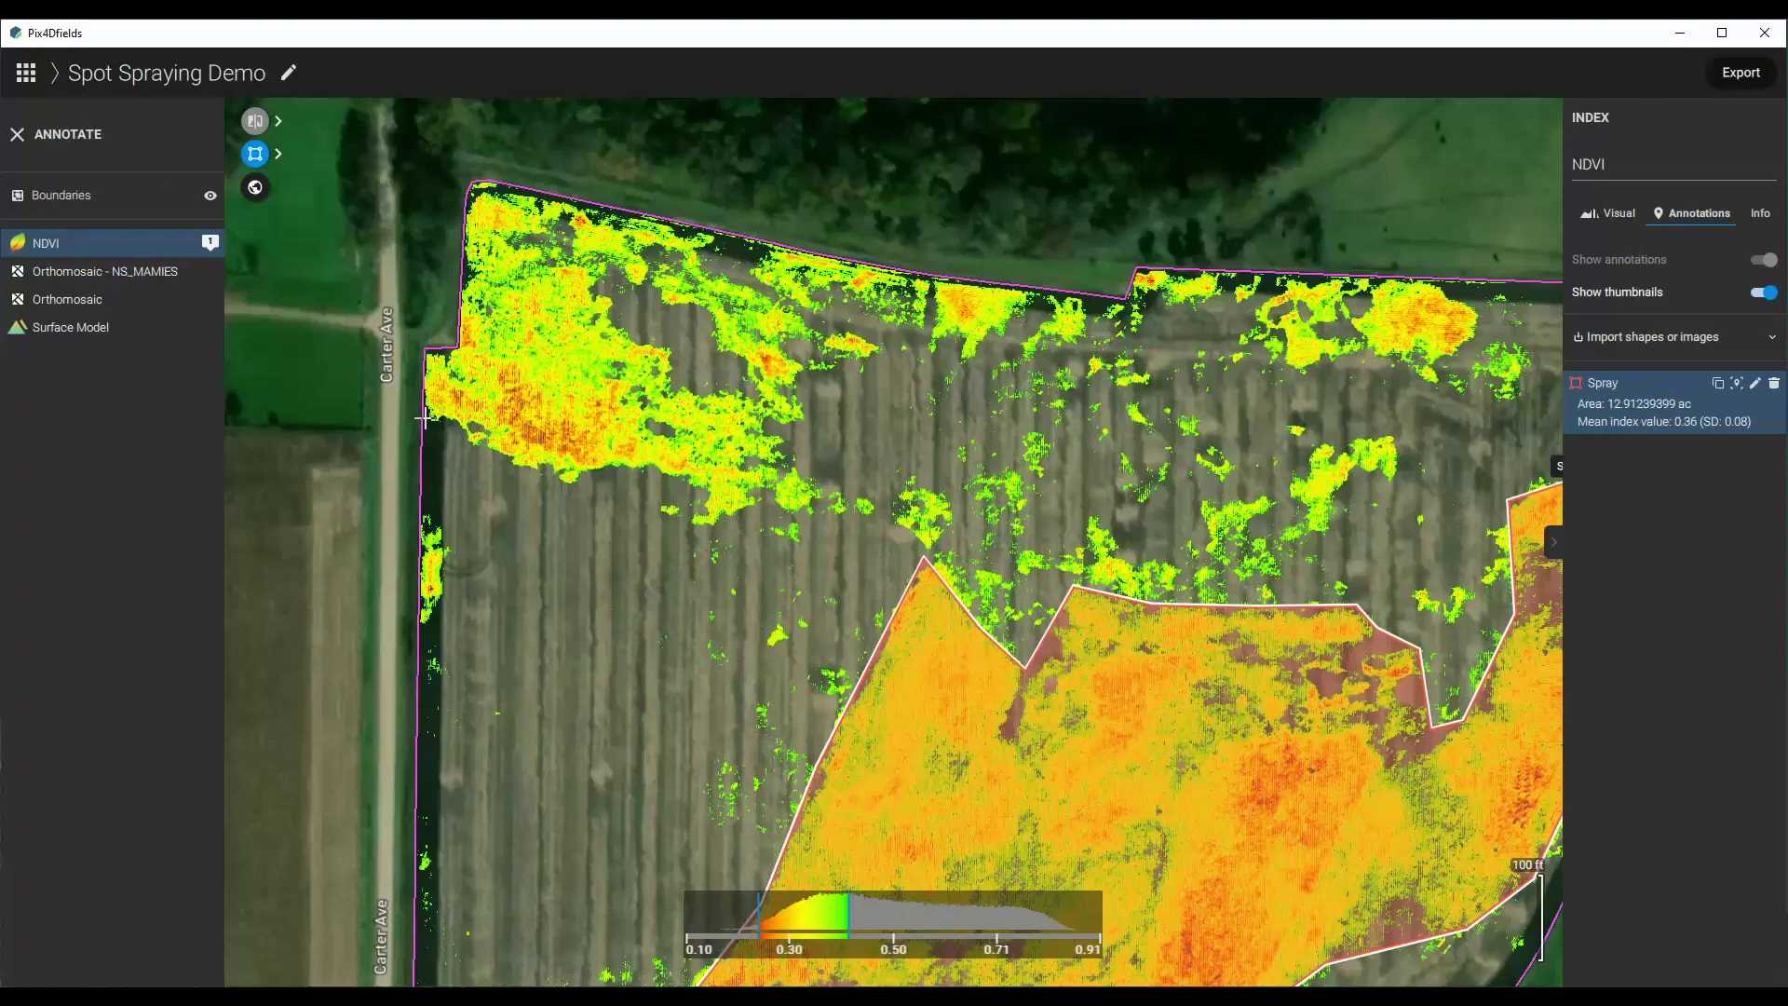
{"action": "left_click", "coordinate": [425, 418]}
{"action": "left_click", "coordinate": [525, 470]}
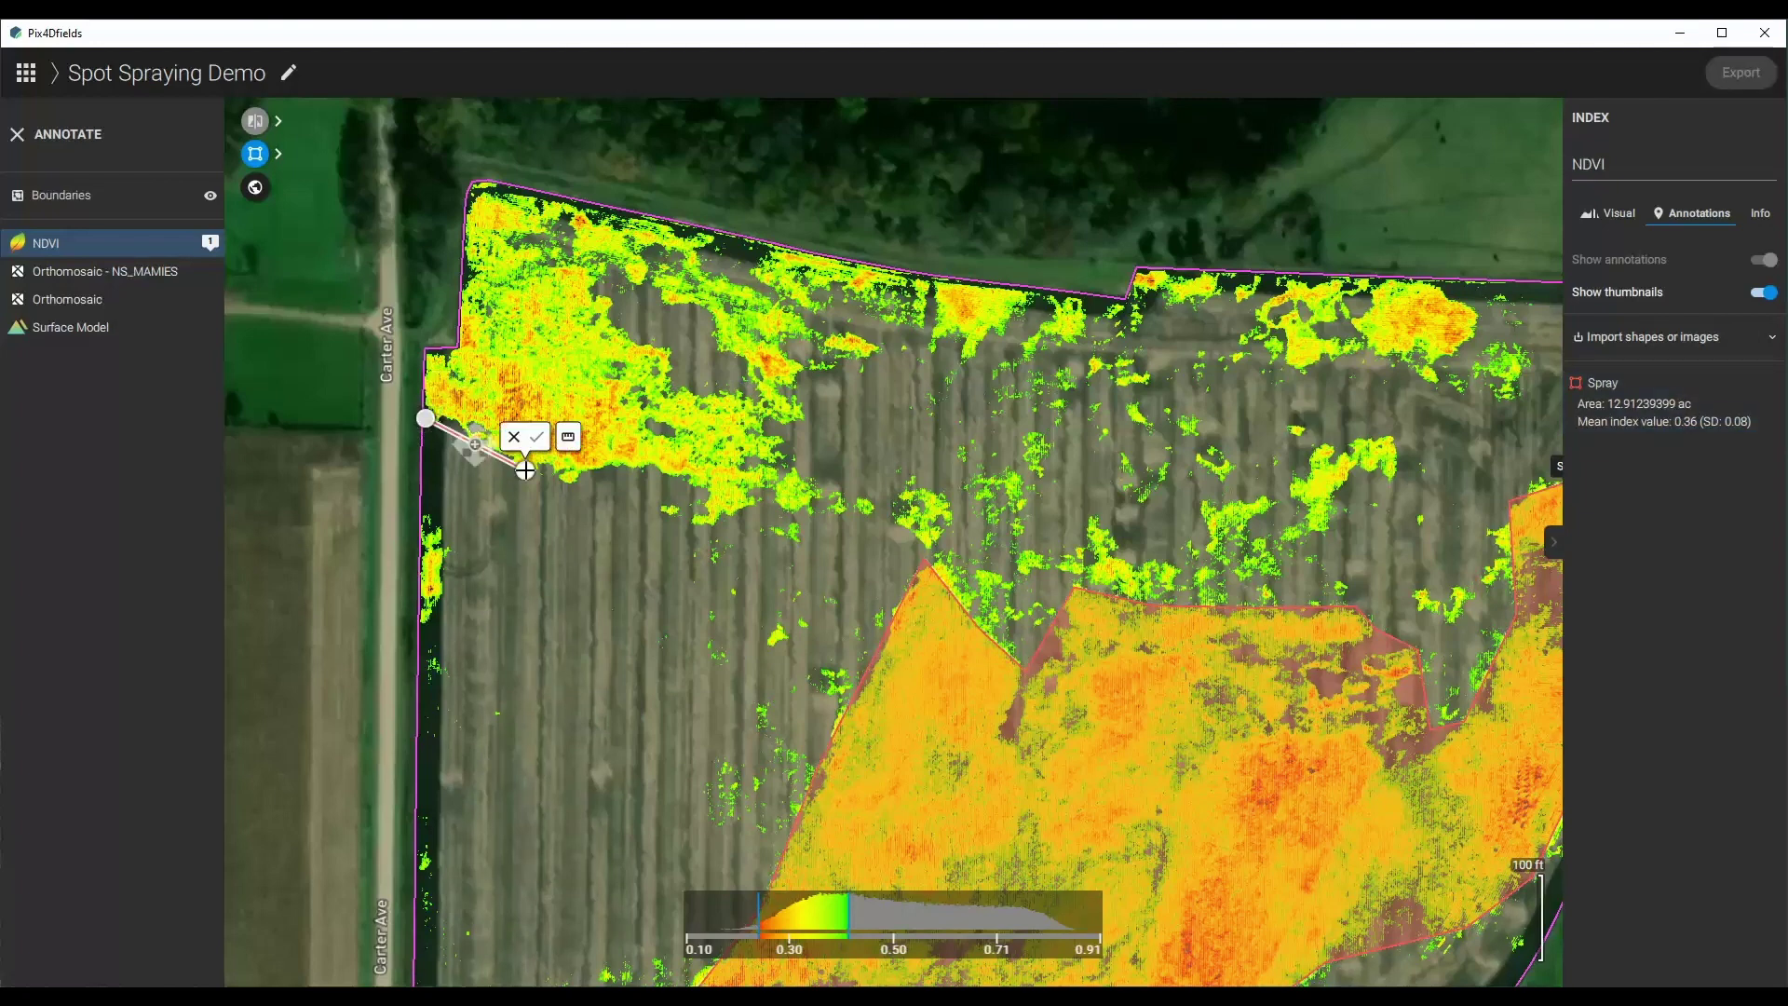
{"action": "left_click", "coordinate": [621, 467]}
{"action": "left_click", "coordinate": [698, 480]}
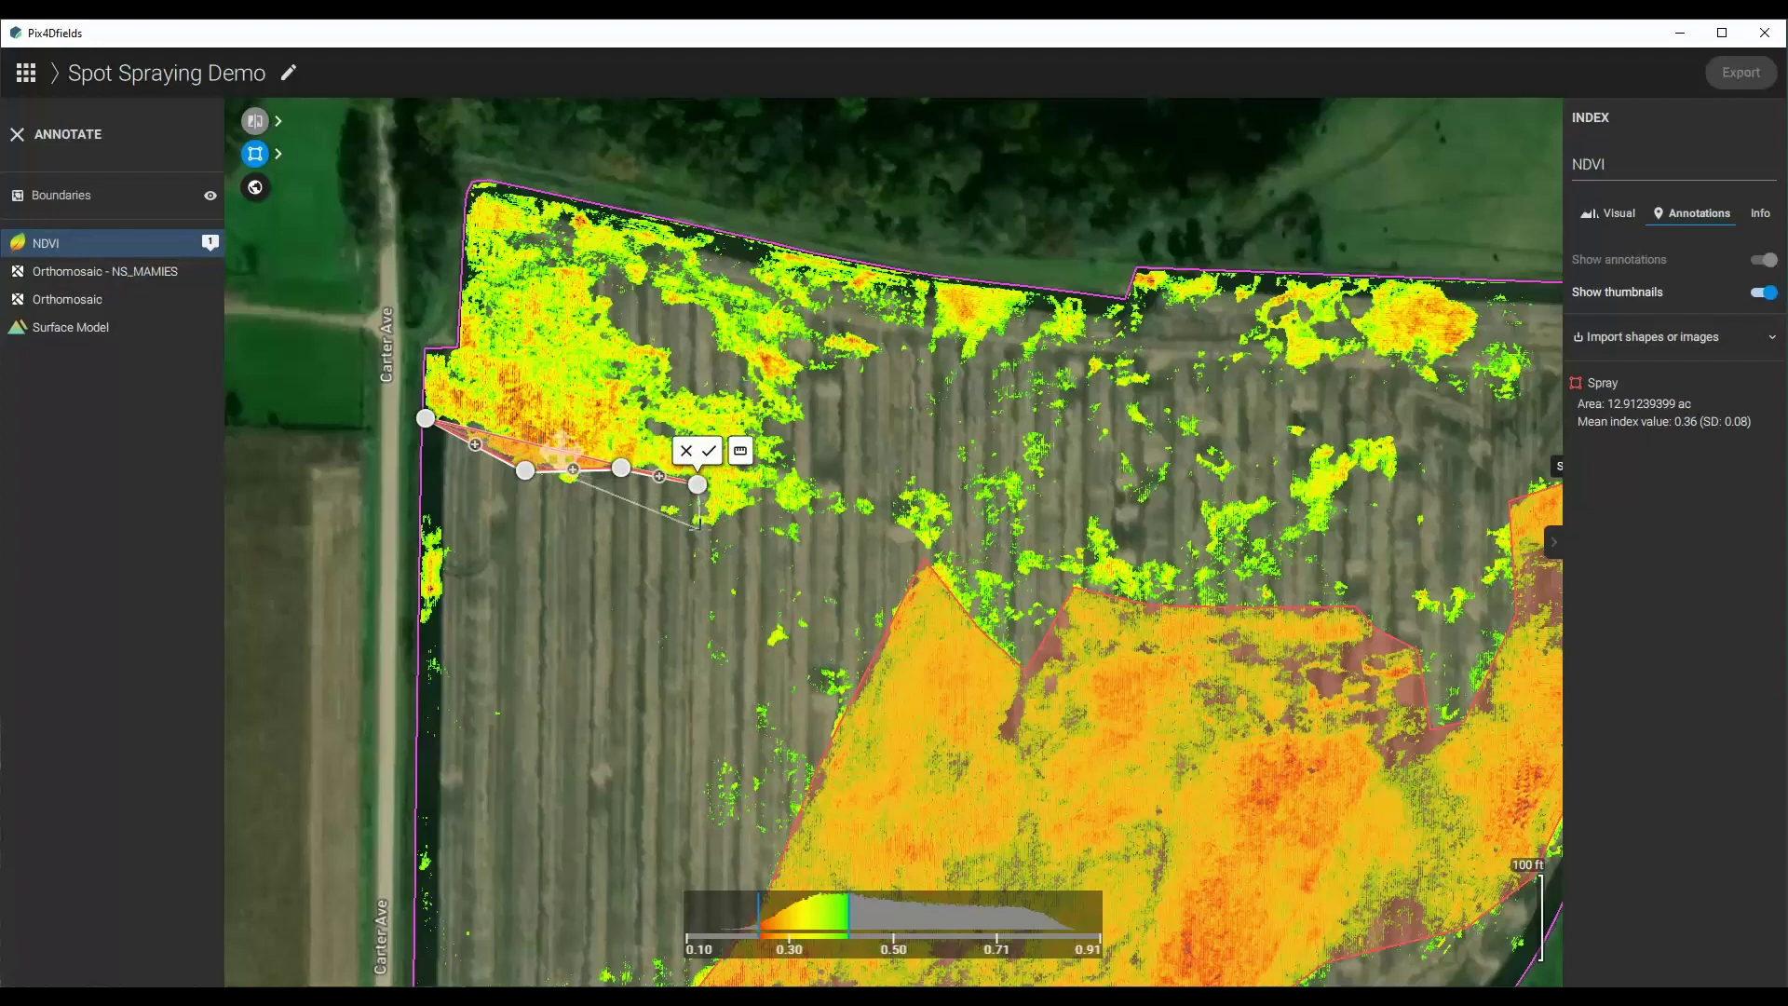
{"action": "left_click", "coordinate": [700, 530]}
{"action": "left_click", "coordinate": [771, 480]}
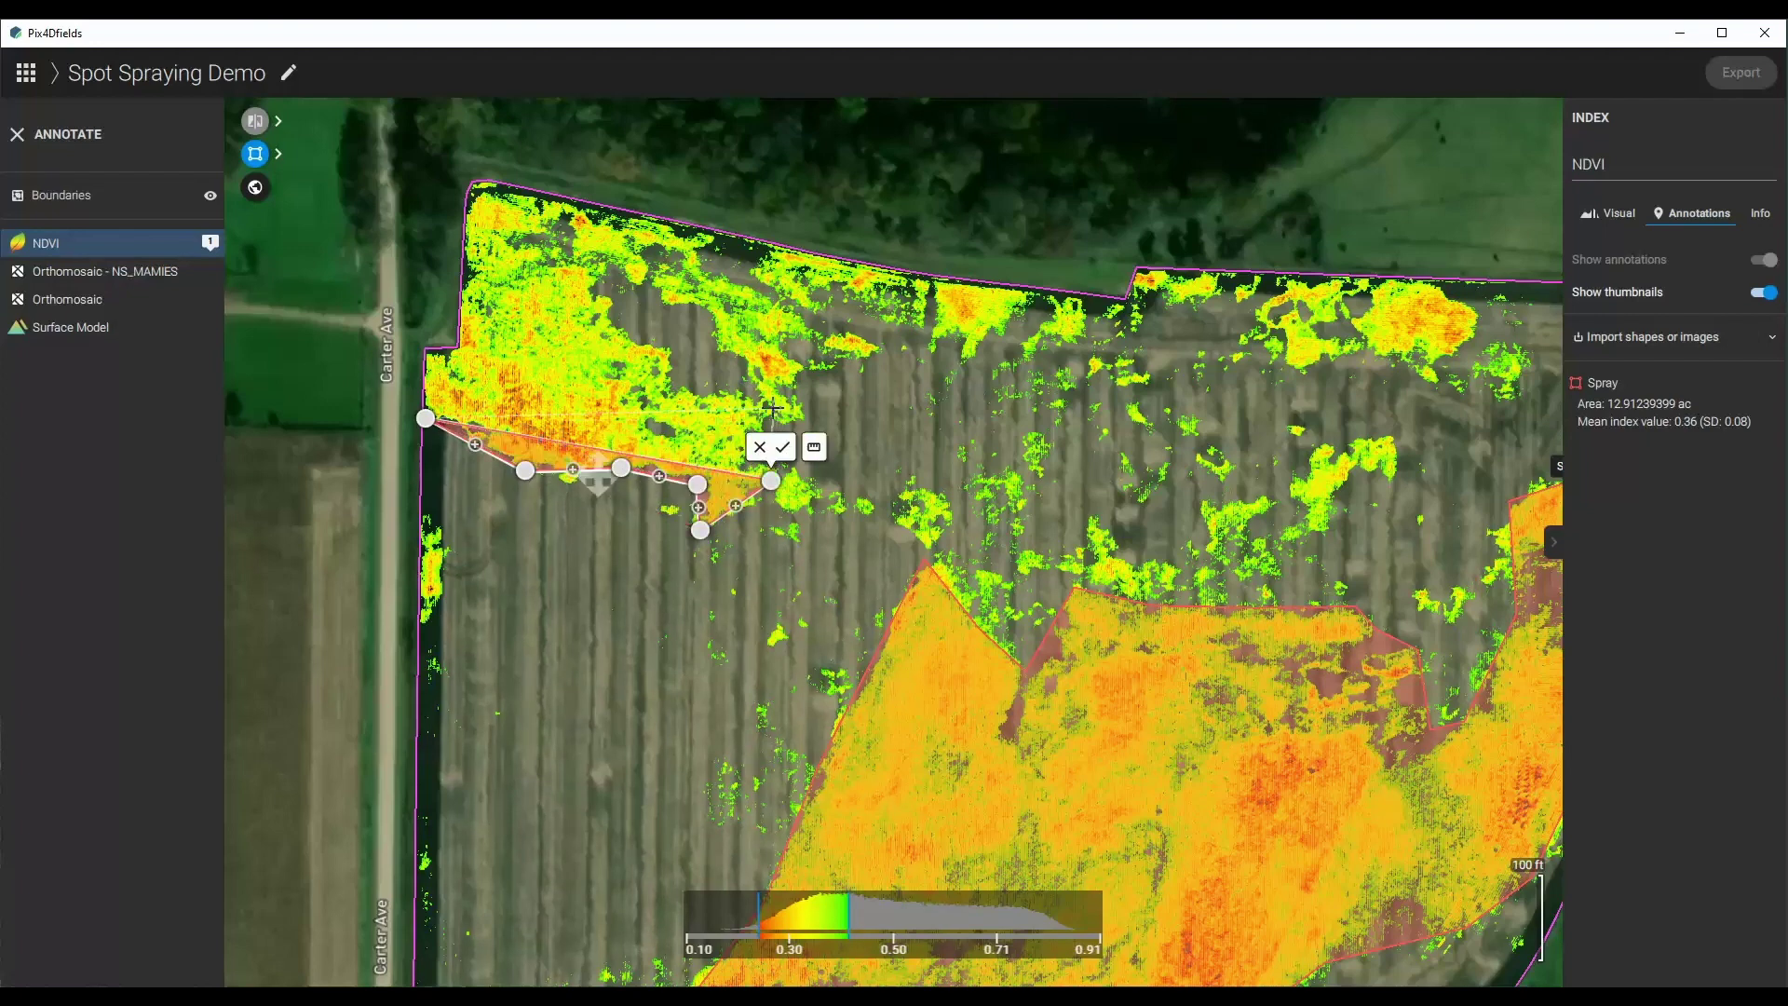
Run the outline up the patch's eastern edge to the north boundary, around the northwest corner and west notch, and finish the area.
{"action": "left_click", "coordinate": [773, 408]}
{"action": "left_click", "coordinate": [719, 386]}
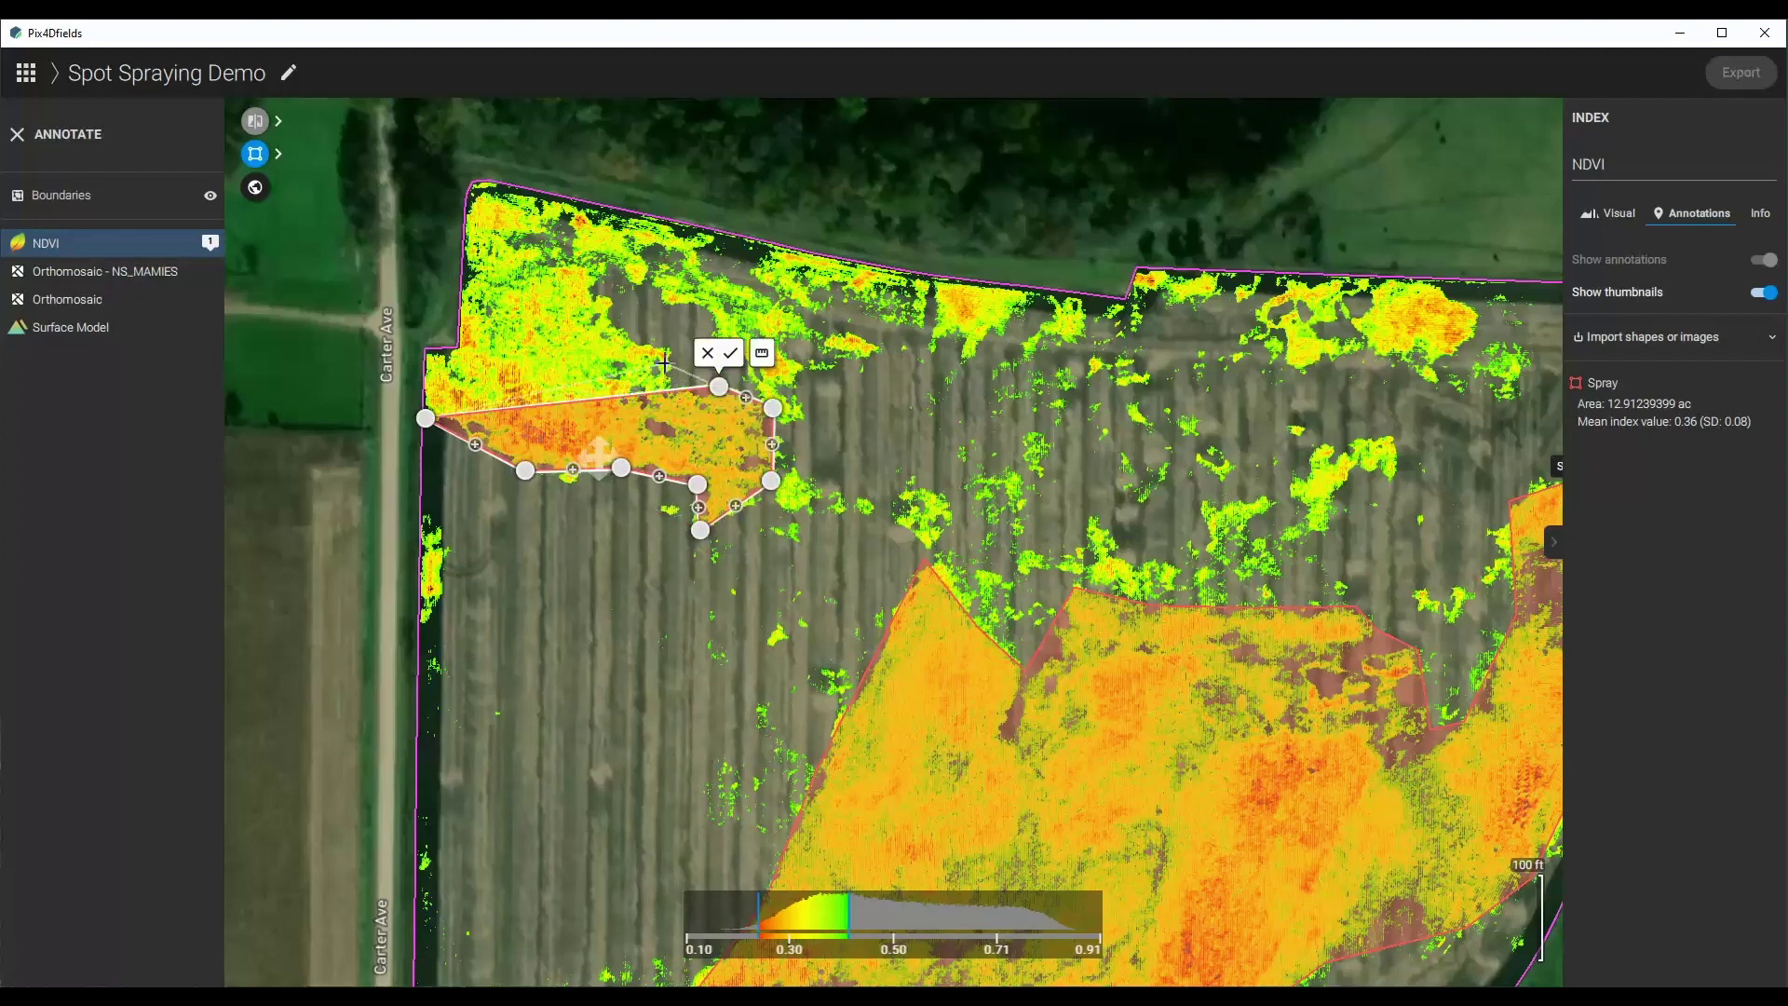
{"action": "left_click", "coordinate": [661, 347]}
{"action": "left_click", "coordinate": [598, 283]}
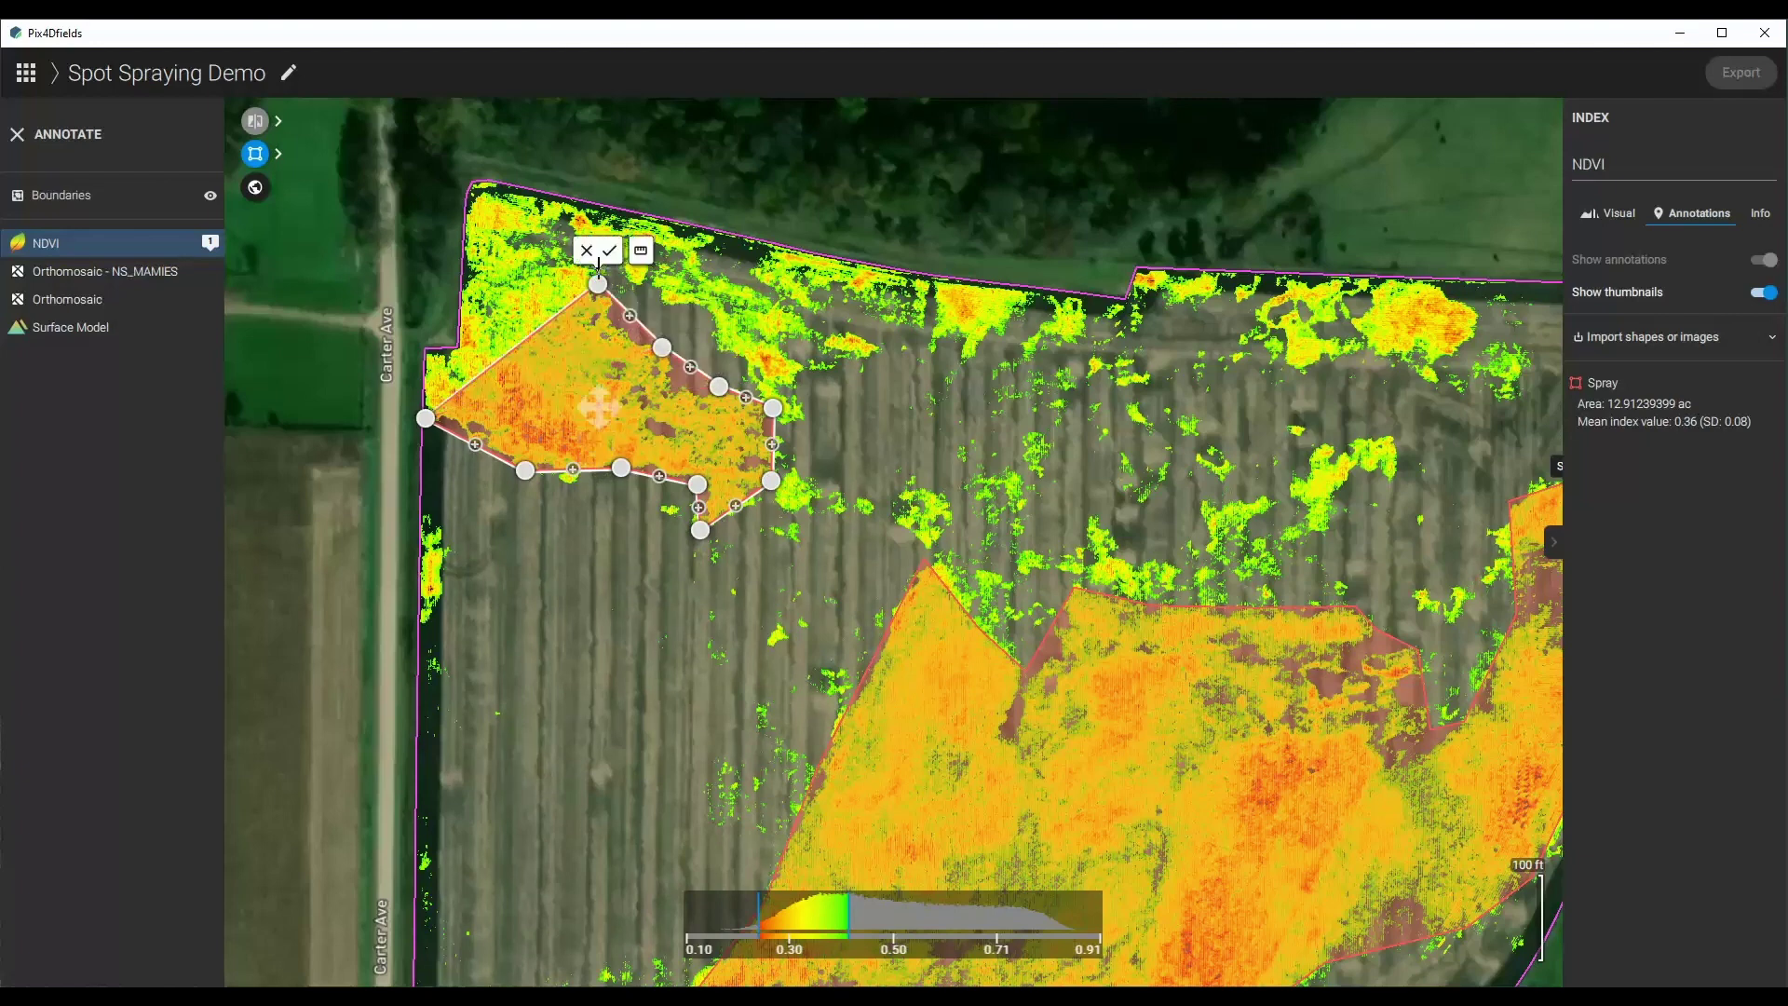
{"action": "left_click", "coordinate": [701, 234]}
{"action": "left_click", "coordinate": [477, 184]}
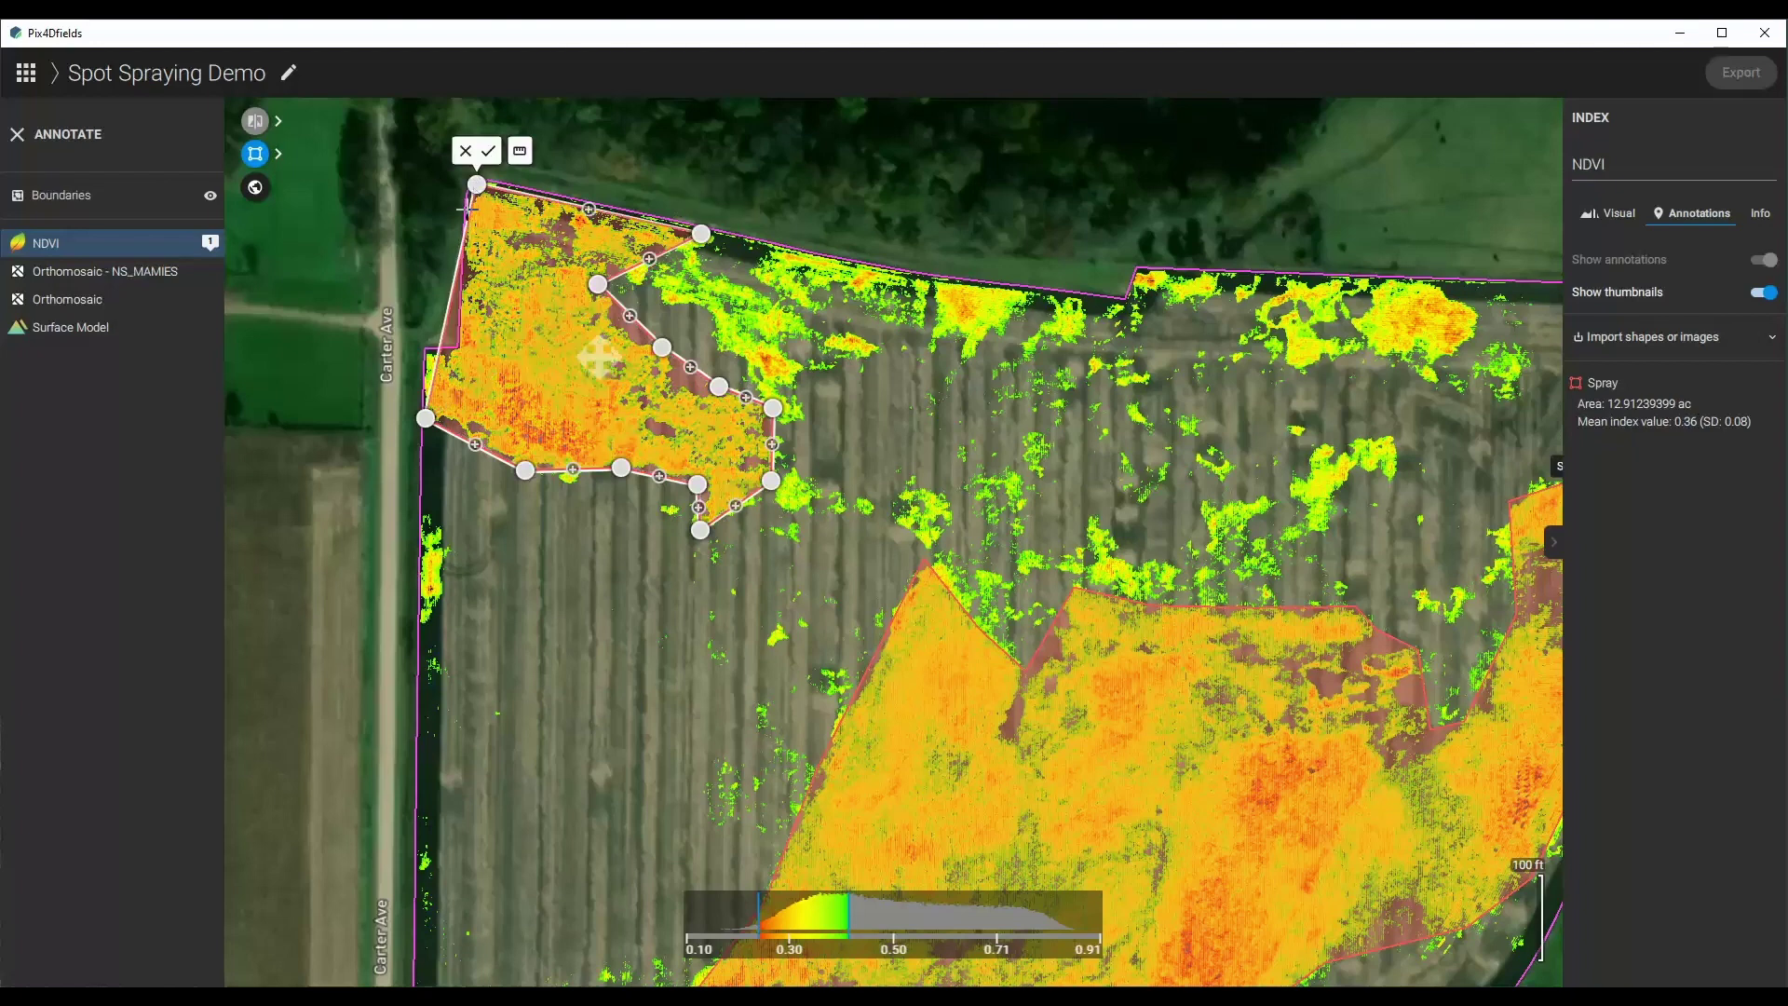
{"action": "left_click", "coordinate": [465, 348]}
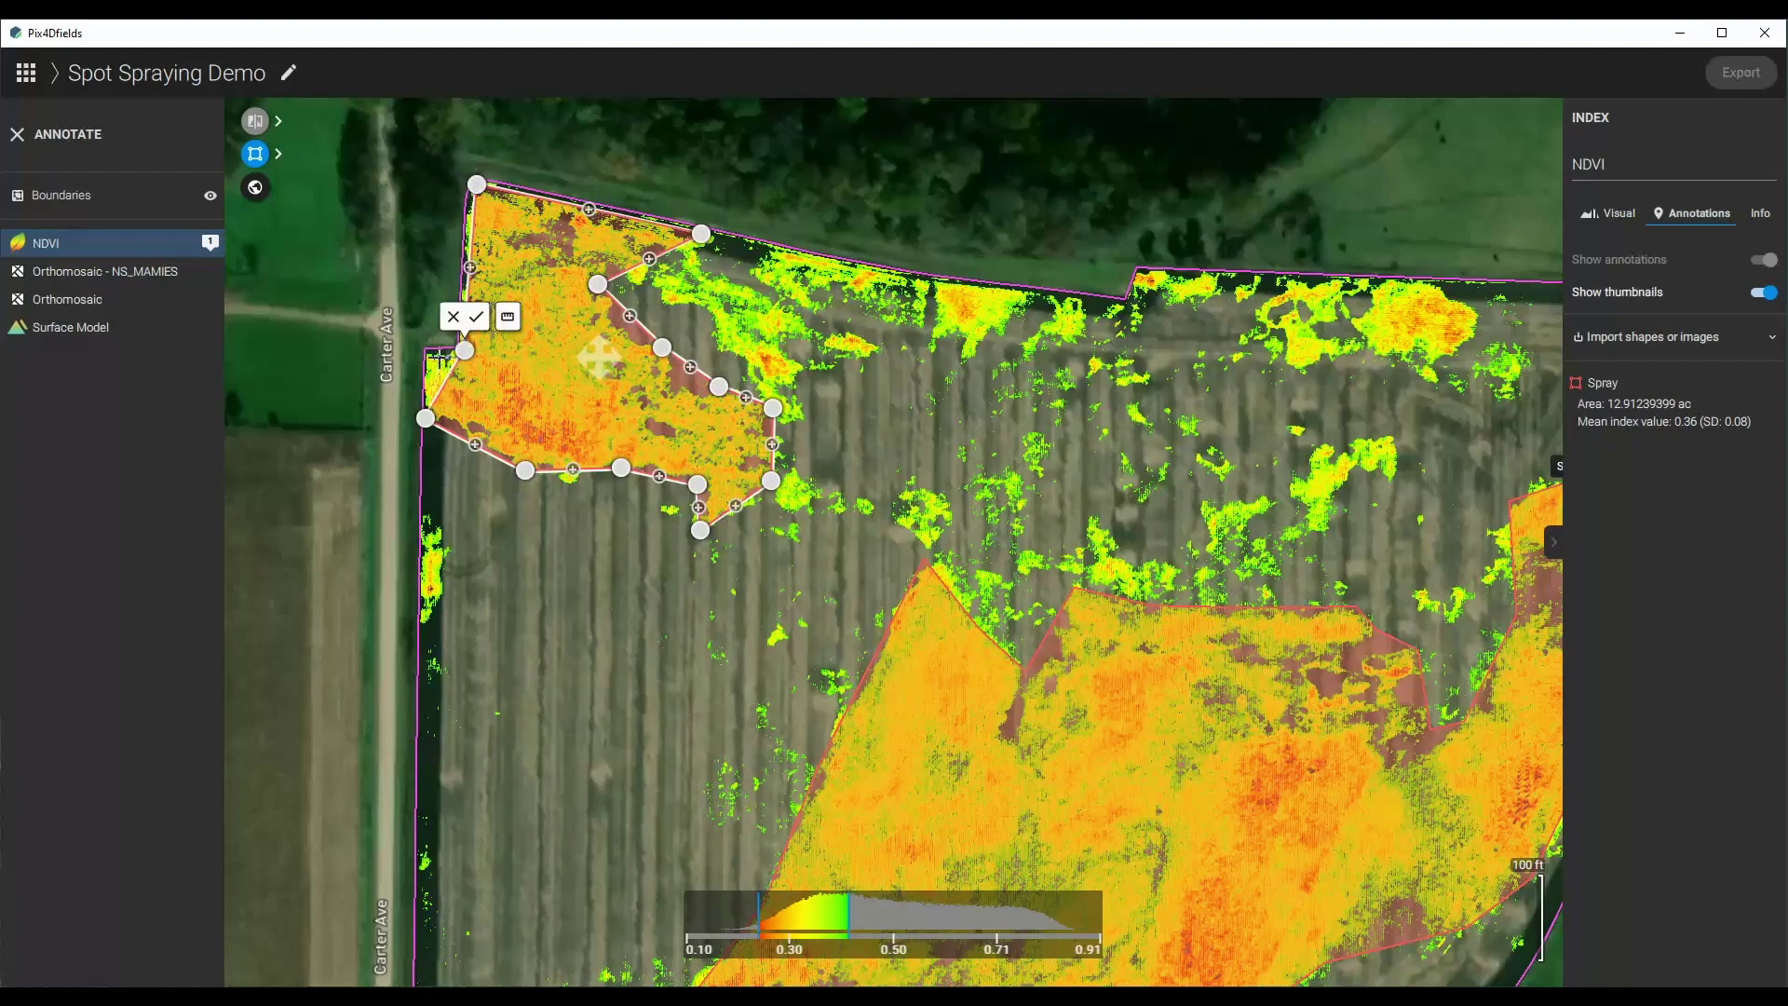
{"action": "left_click", "coordinate": [424, 351]}
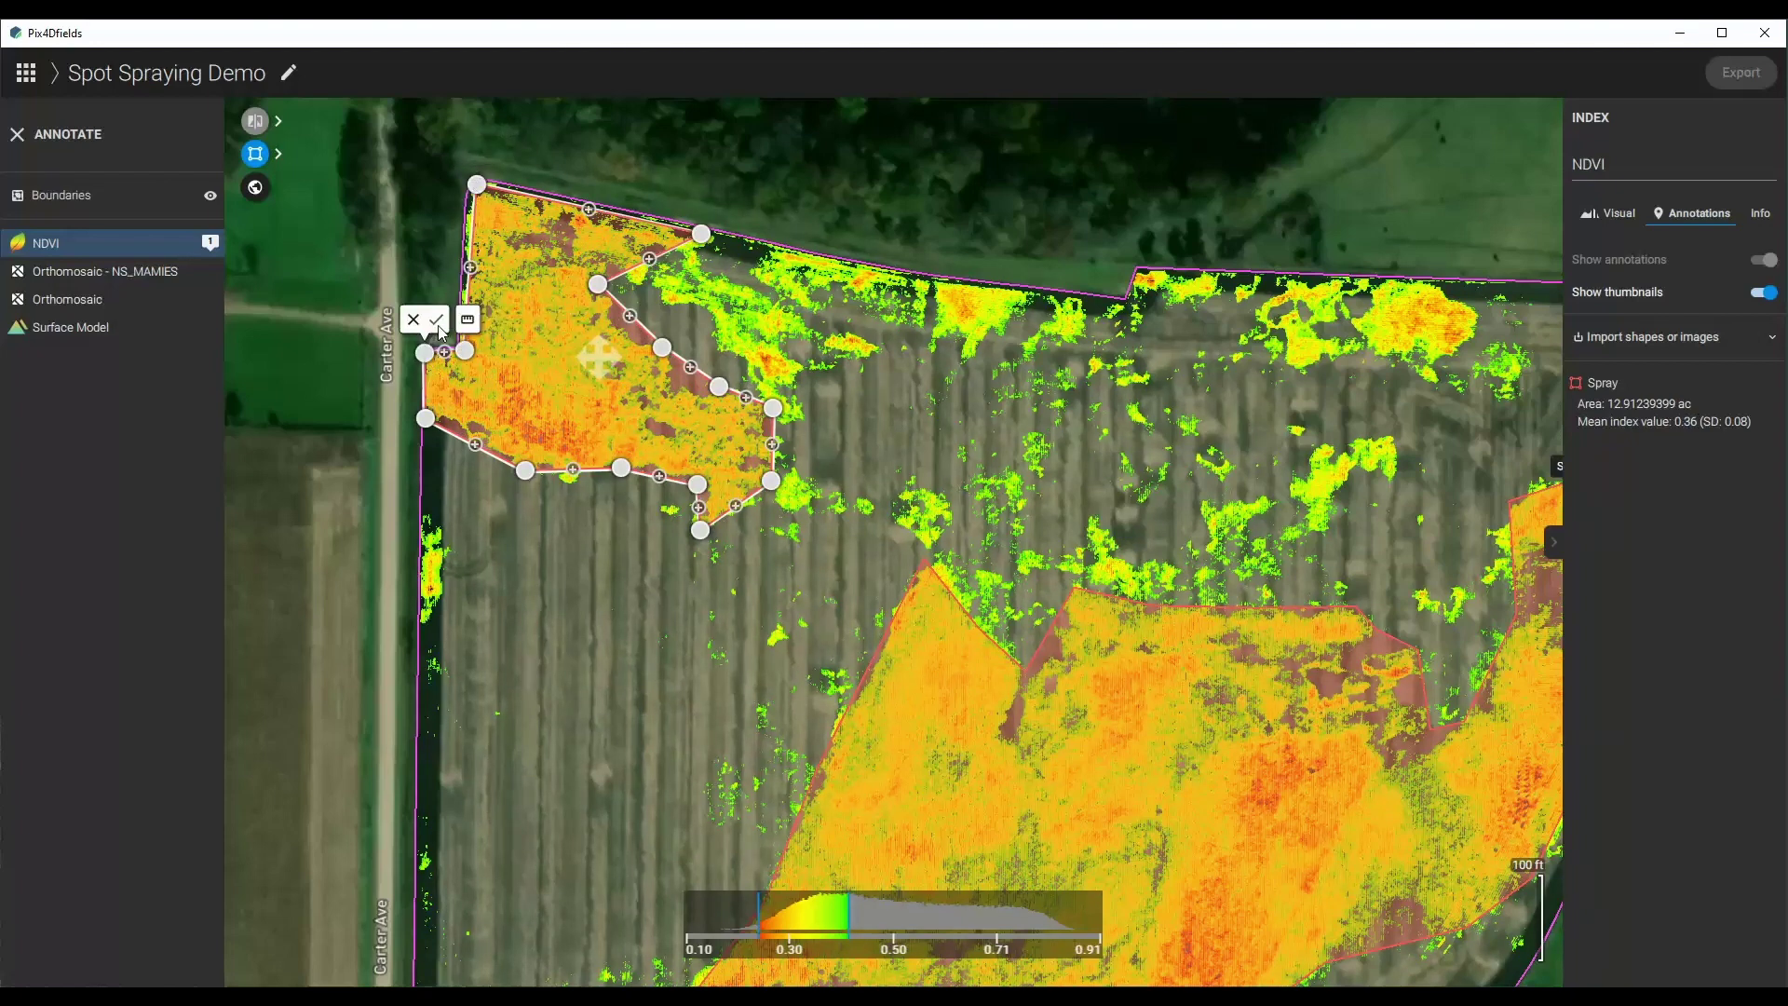
{"action": "left_click", "coordinate": [437, 321]}
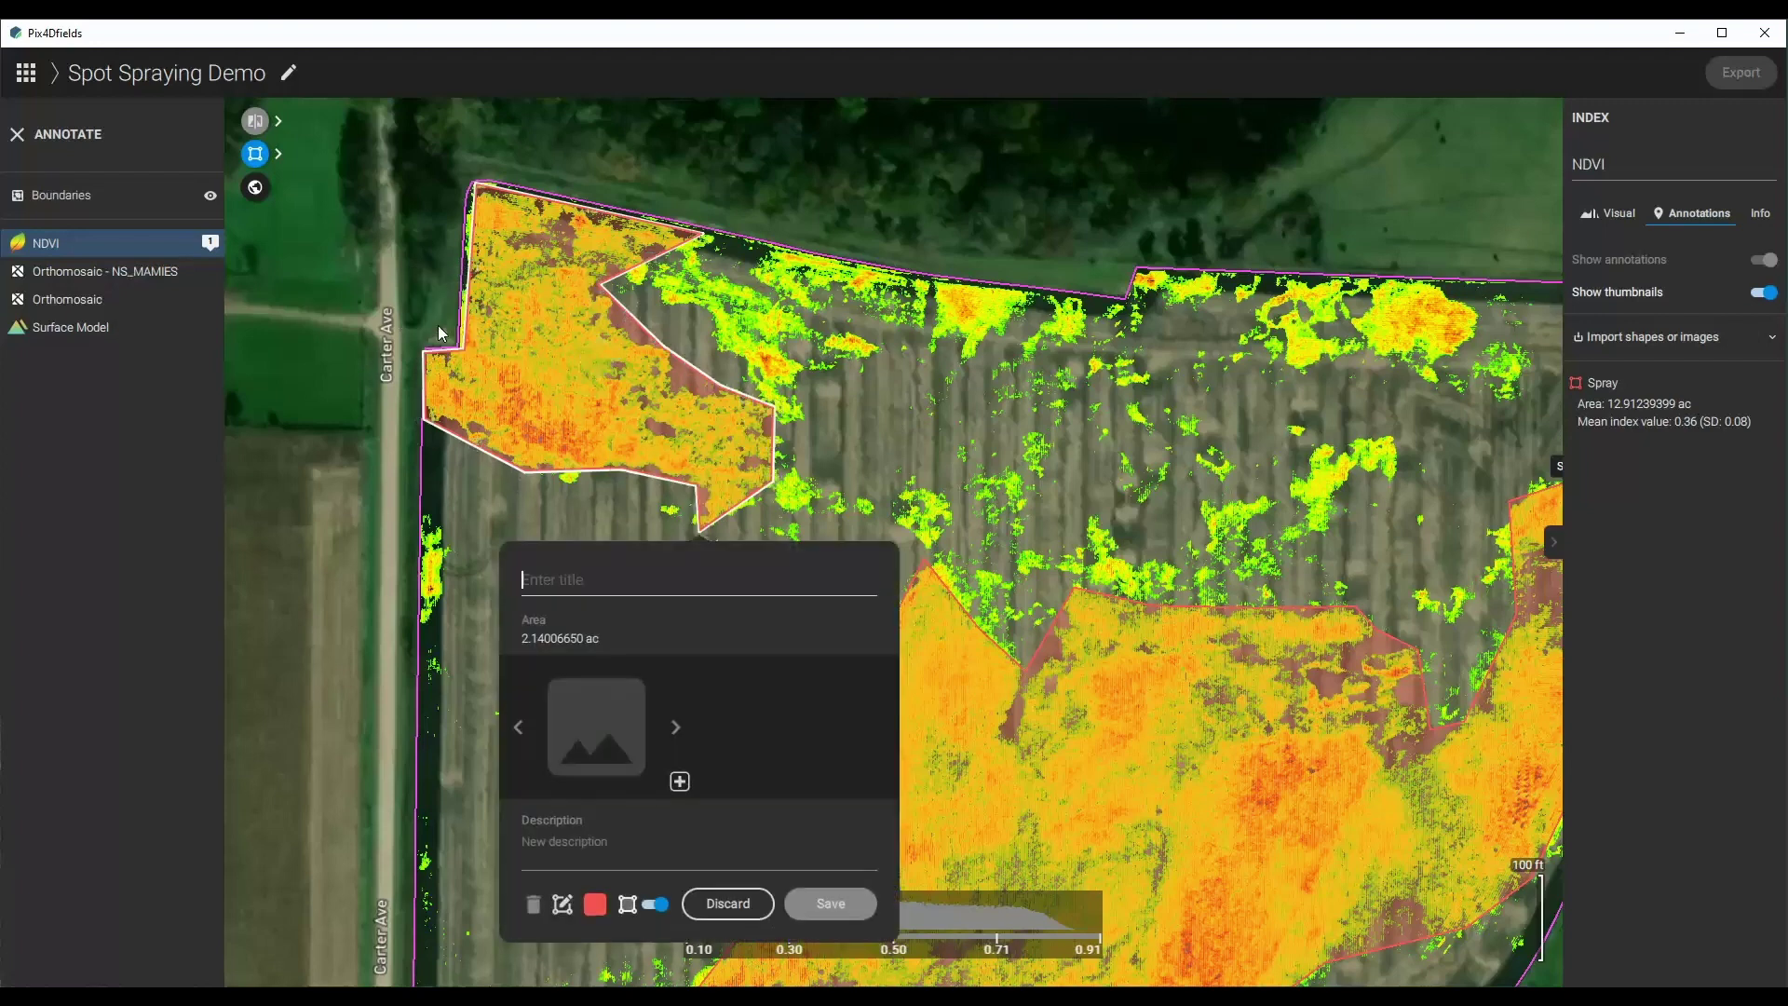
Save the new northwest area annotation as "Spray" and retitle it "Spray NW".
{"action": "type", "text": "Spray"}
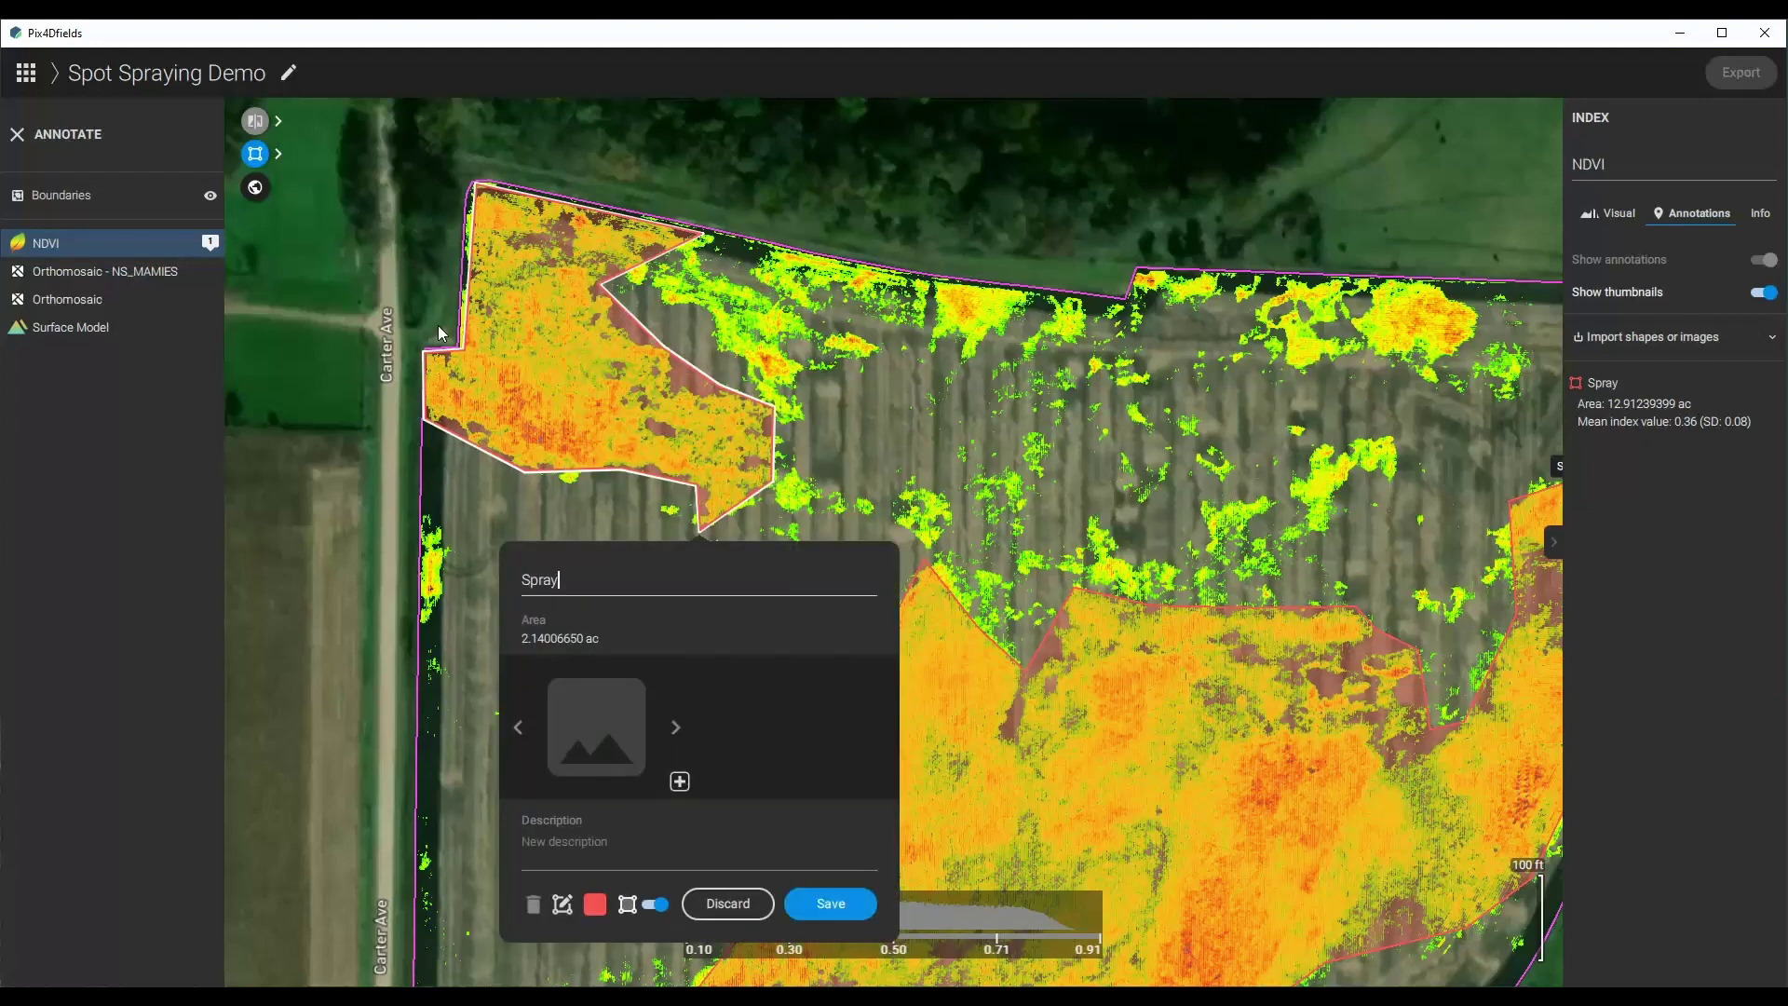
{"action": "key", "text": "Return"}
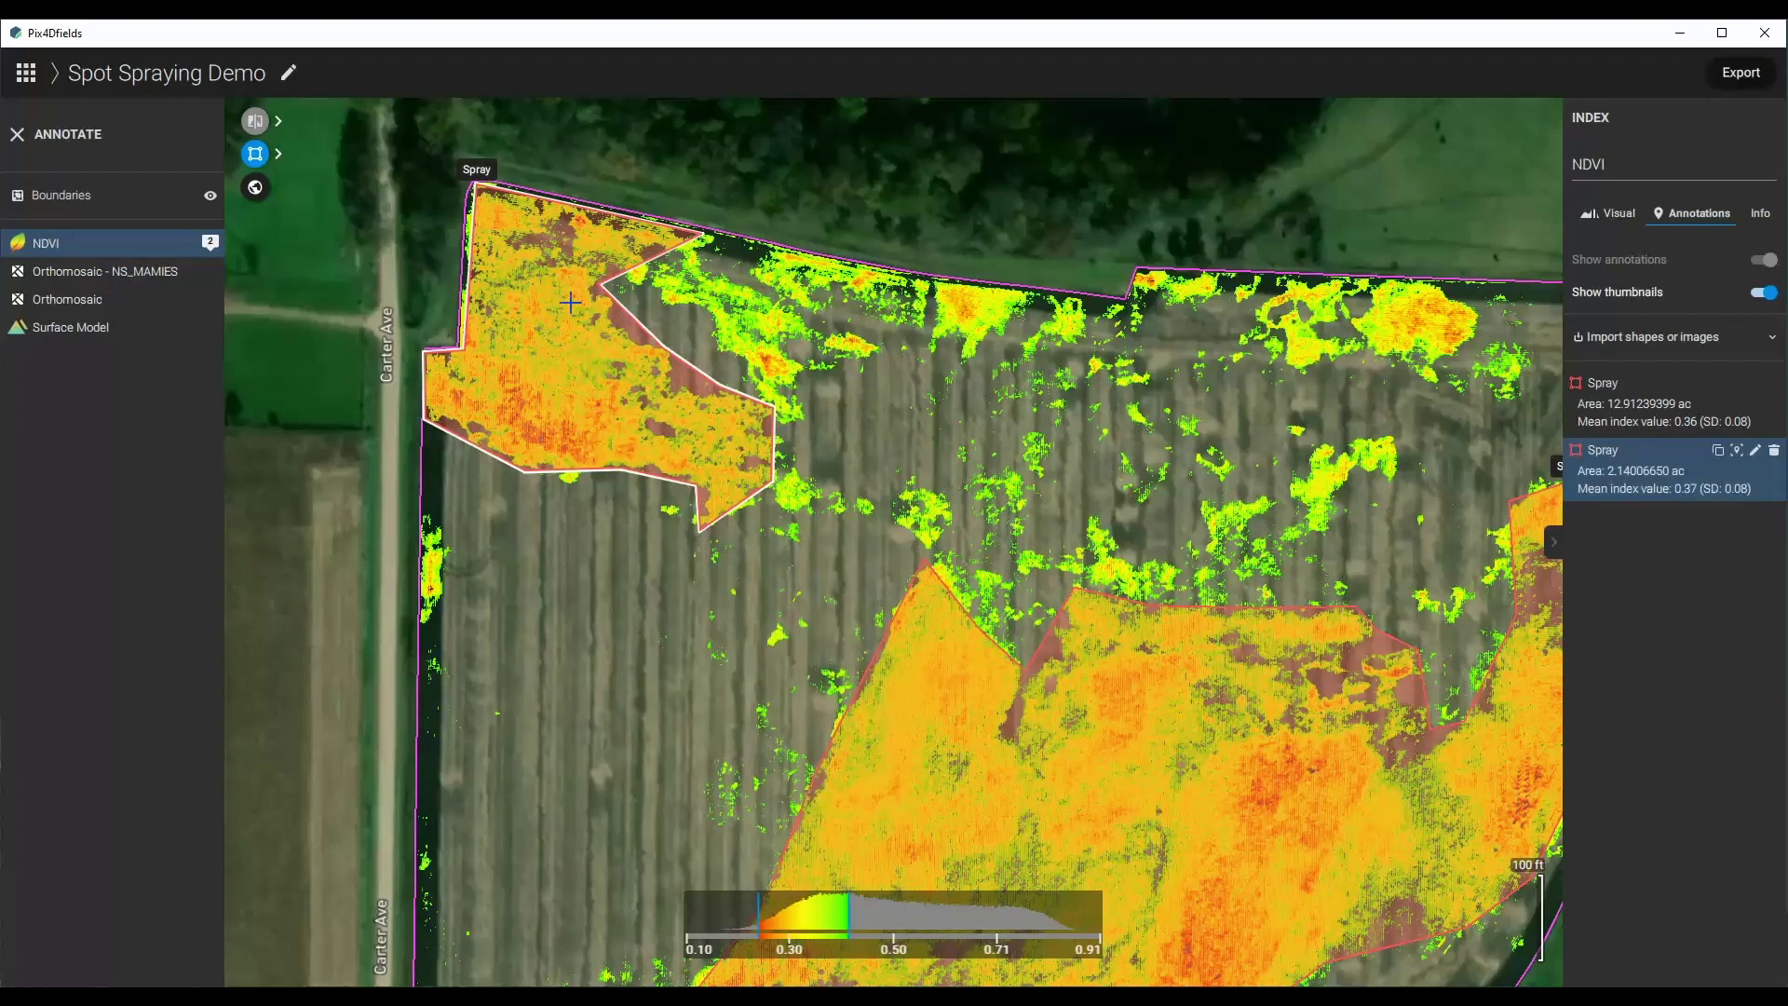
{"action": "left_click", "coordinate": [1608, 455]}
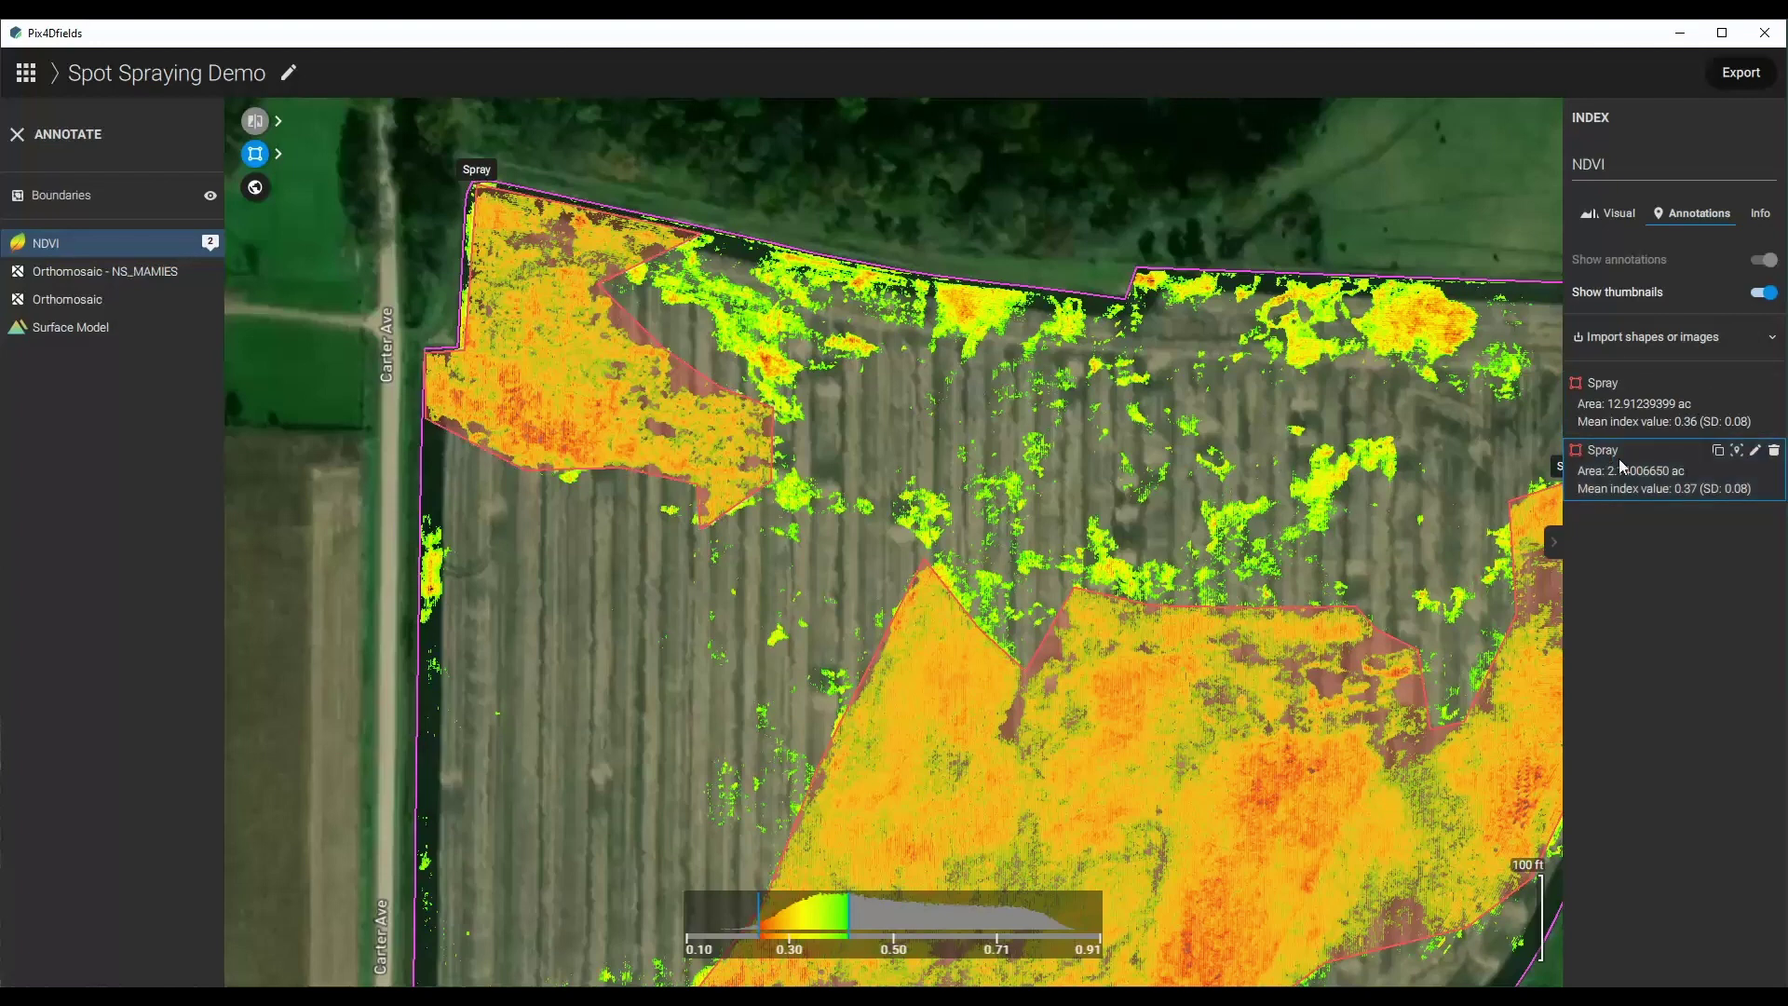
{"action": "left_click", "coordinate": [1756, 454]}
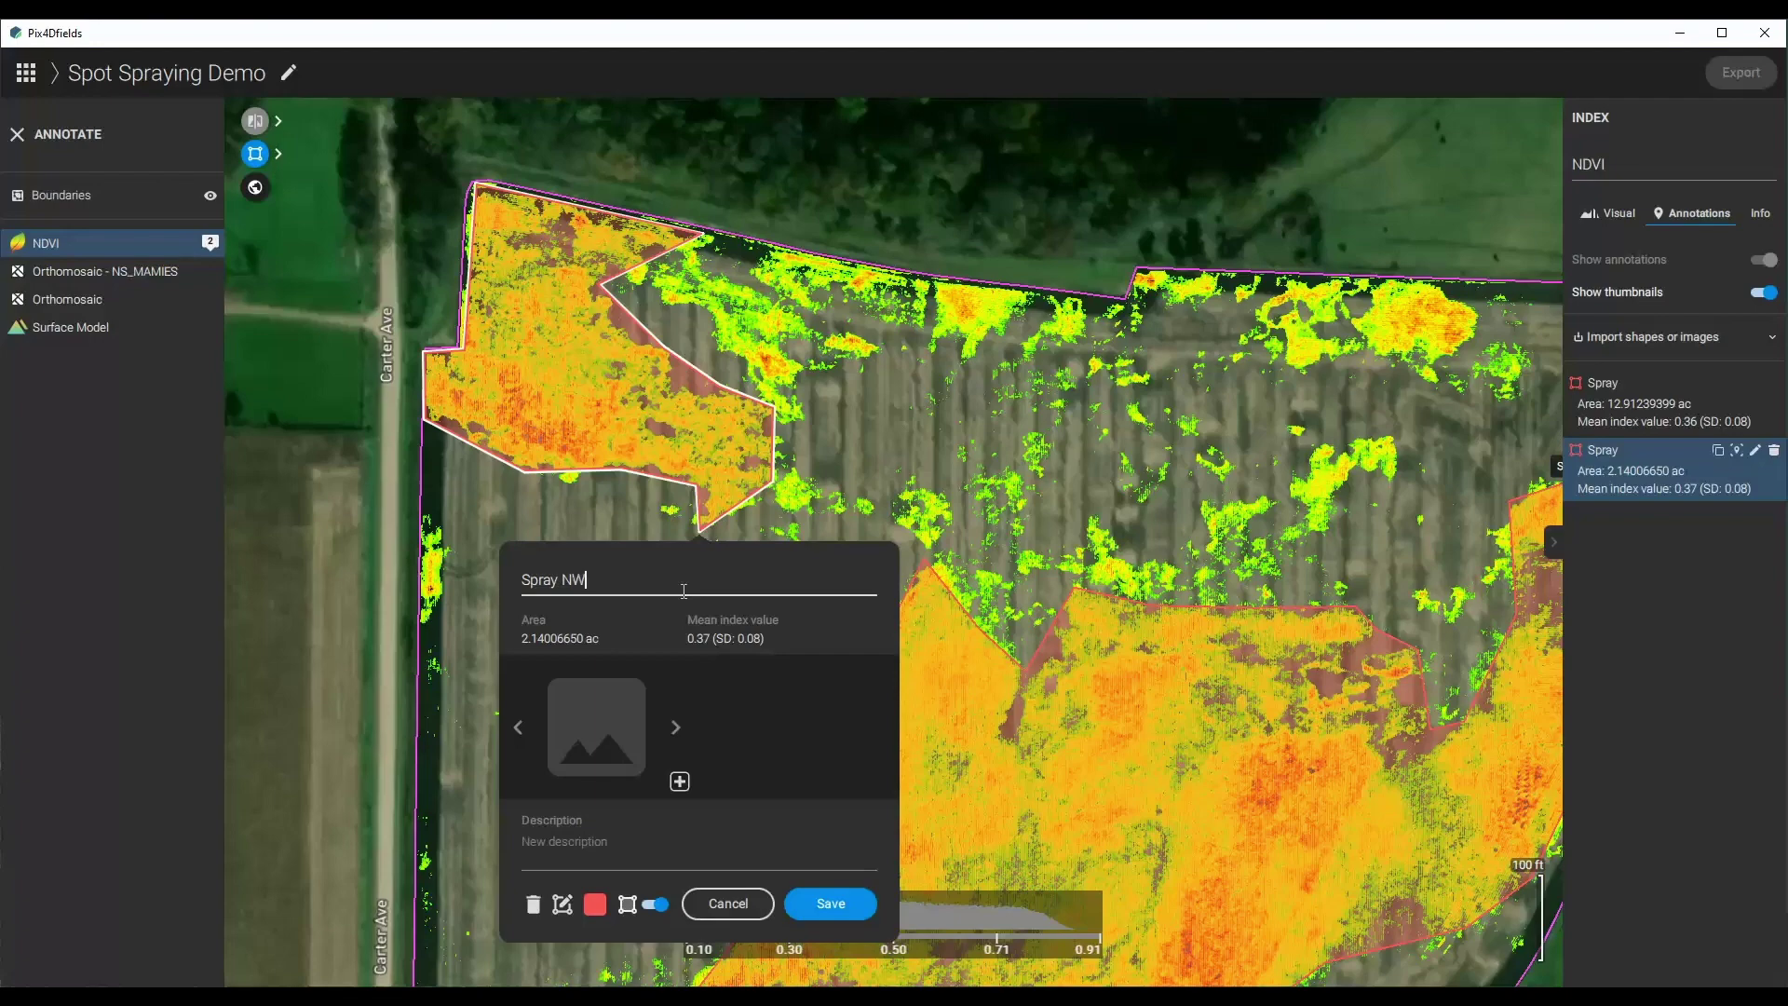
{"action": "key", "text": "Return"}
Retitle the large central area annotation "Spray Center" and save it.
{"action": "left_click", "coordinate": [1714, 408]}
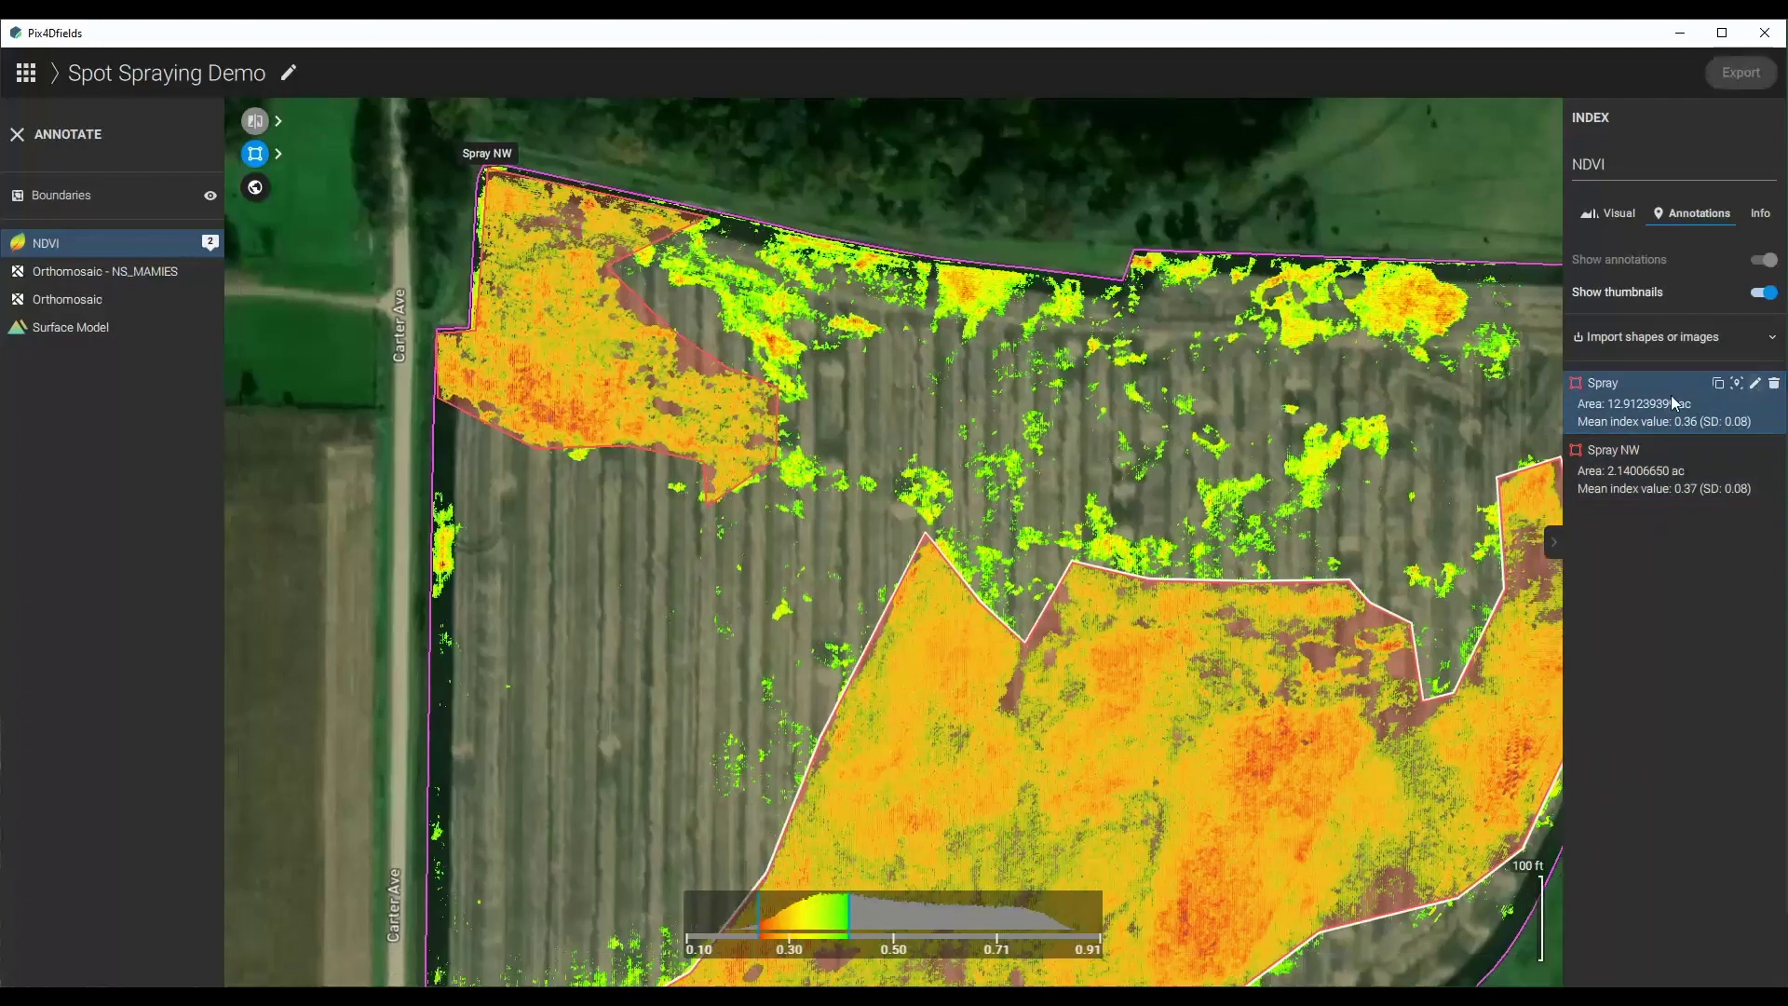
{"action": "double_click", "coordinate": [1673, 403]}
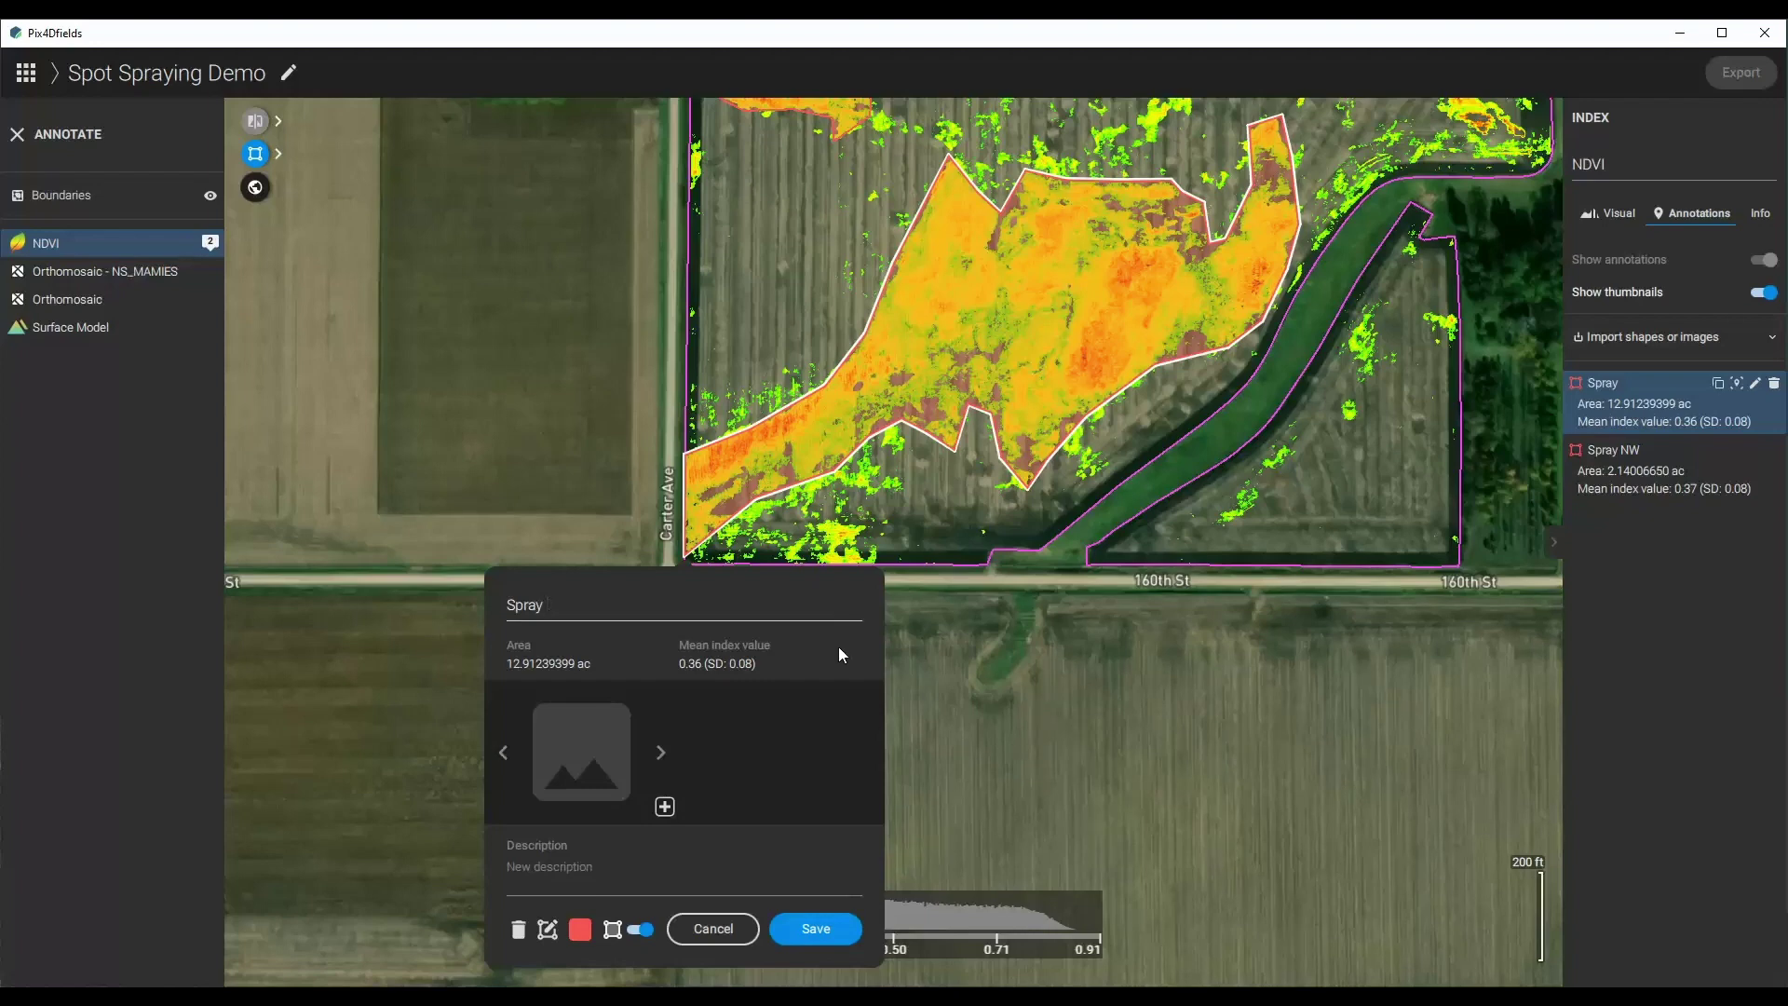
{"action": "type", "text": "Center"}
{"action": "key", "text": "Return"}
Set up an annotation export from the NDVI layer with Spray Center and Spray NW selected, in Shapefile (.zip) format.
{"action": "scroll", "coordinate": [870, 517], "scroll_direction": "down", "scroll_amount": 3}
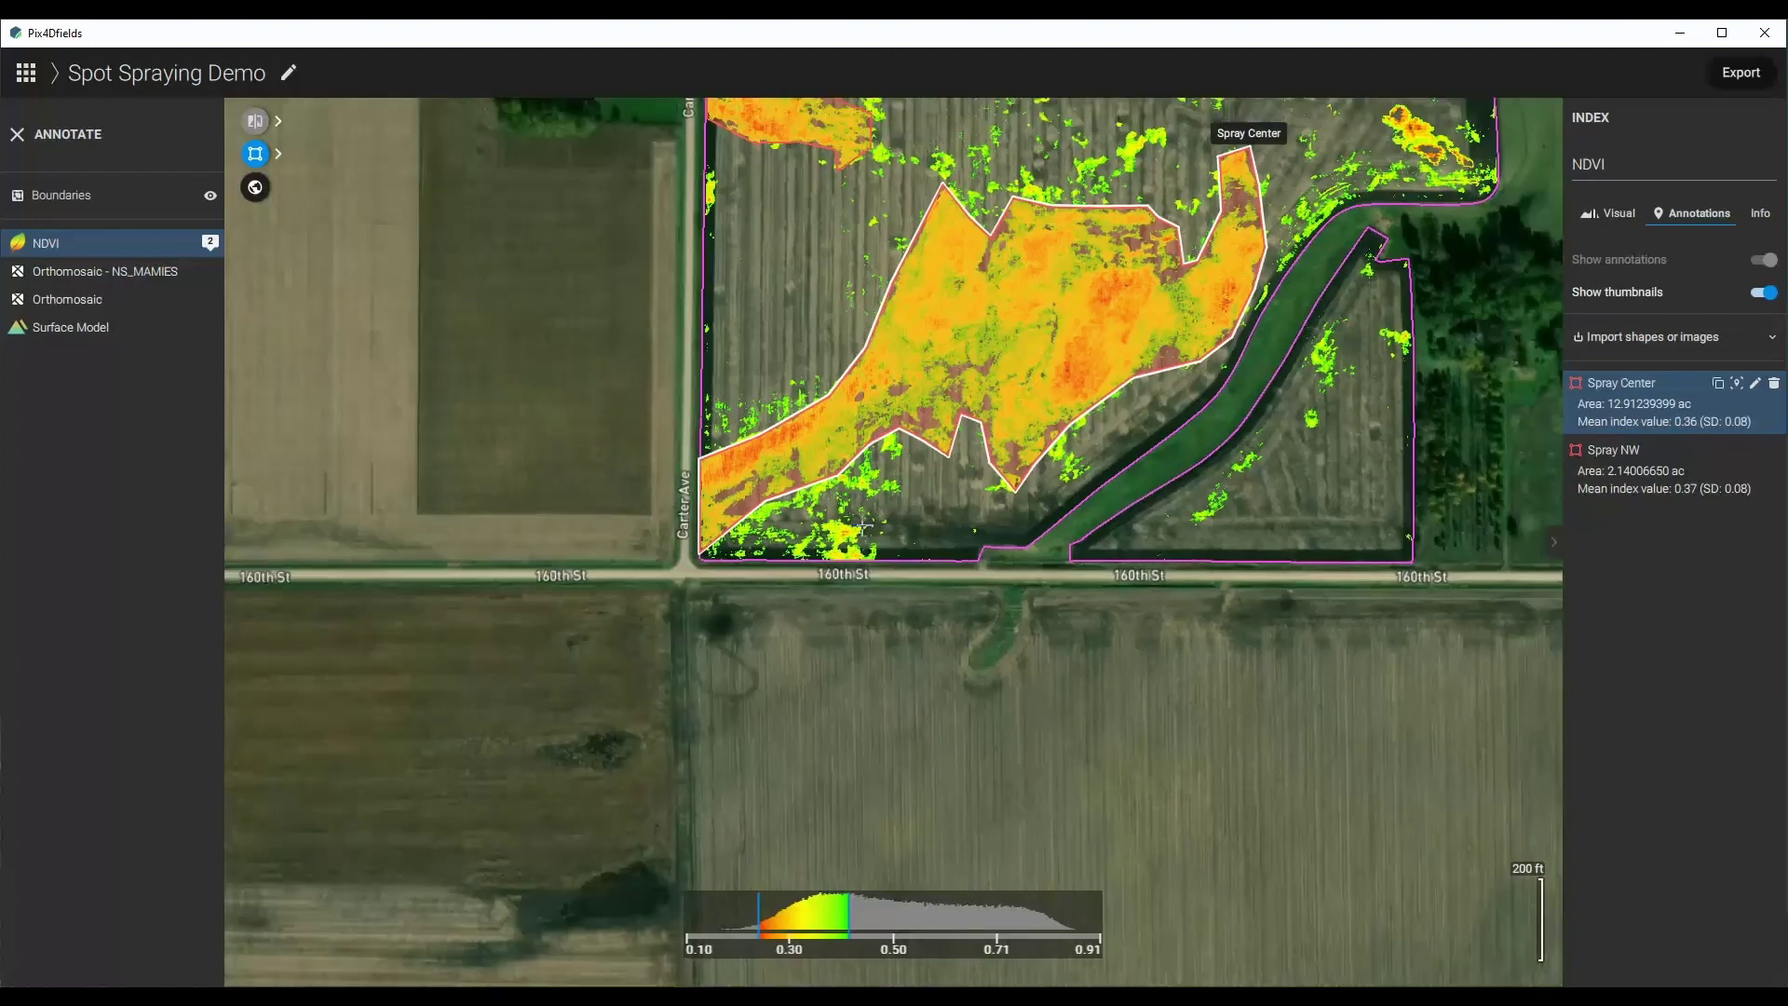
{"action": "scroll", "coordinate": [1028, 400], "scroll_direction": "up", "scroll_amount": 3}
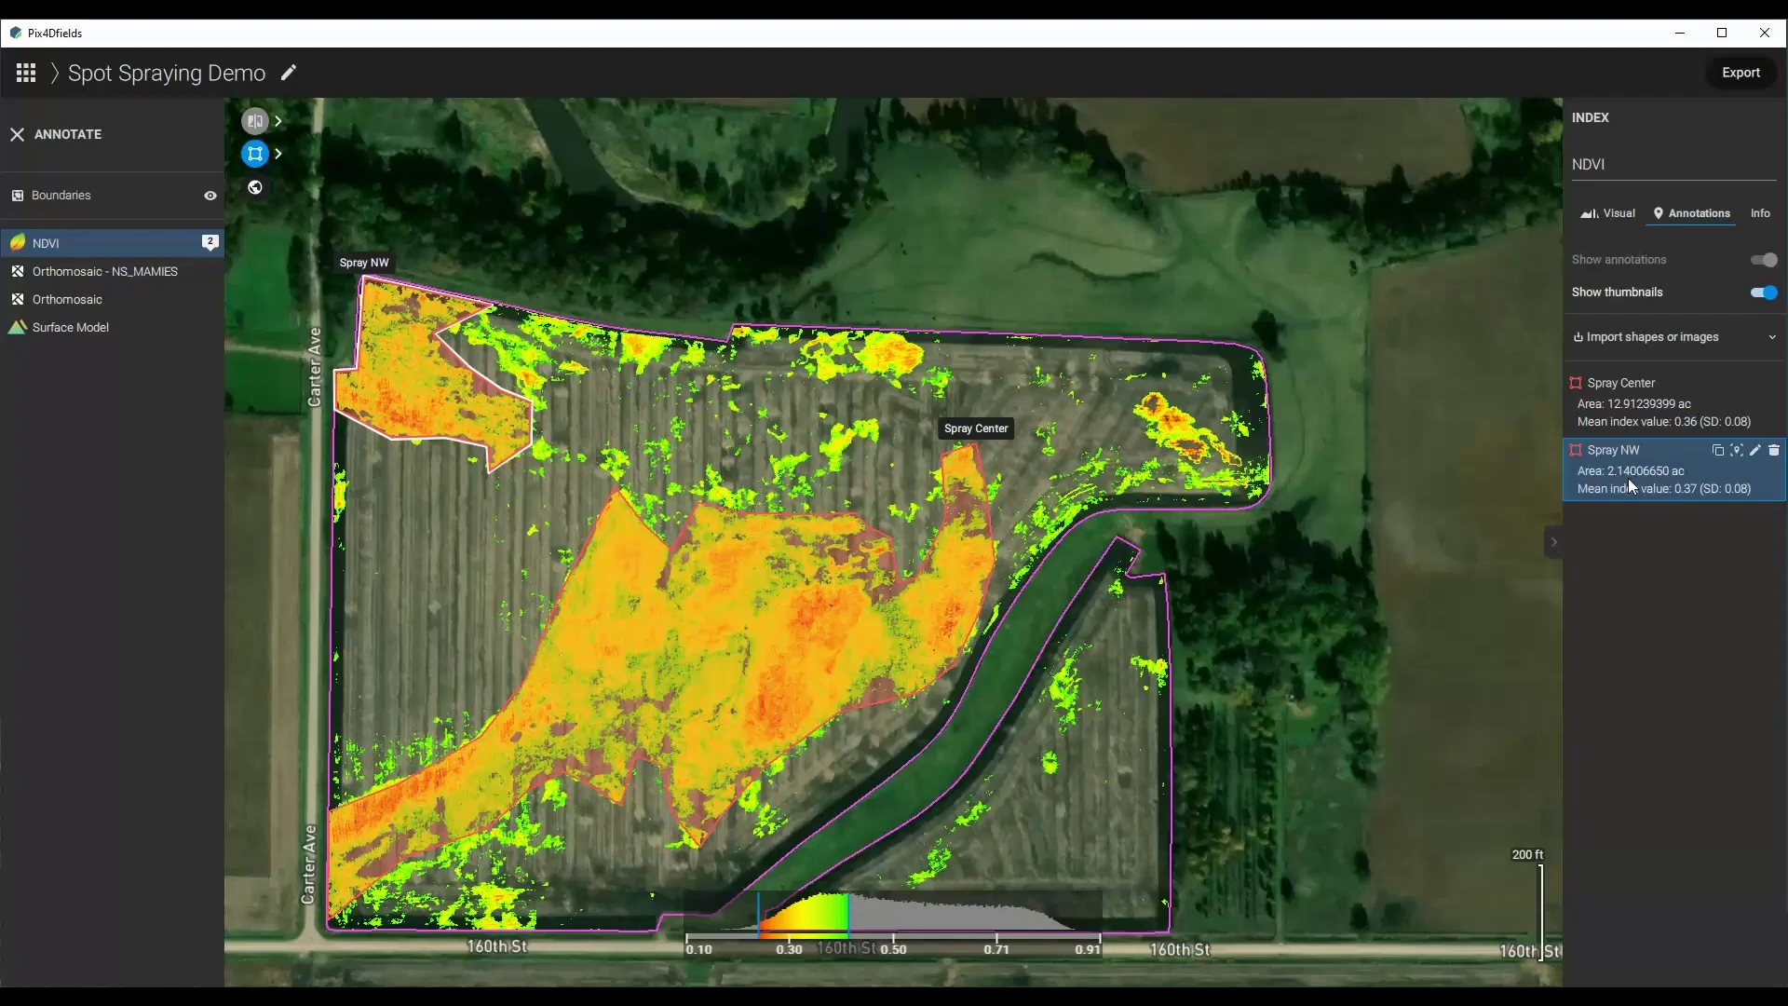
{"action": "left_click_drag", "start_coordinate": [450, 411], "coordinate": [429, 339]}
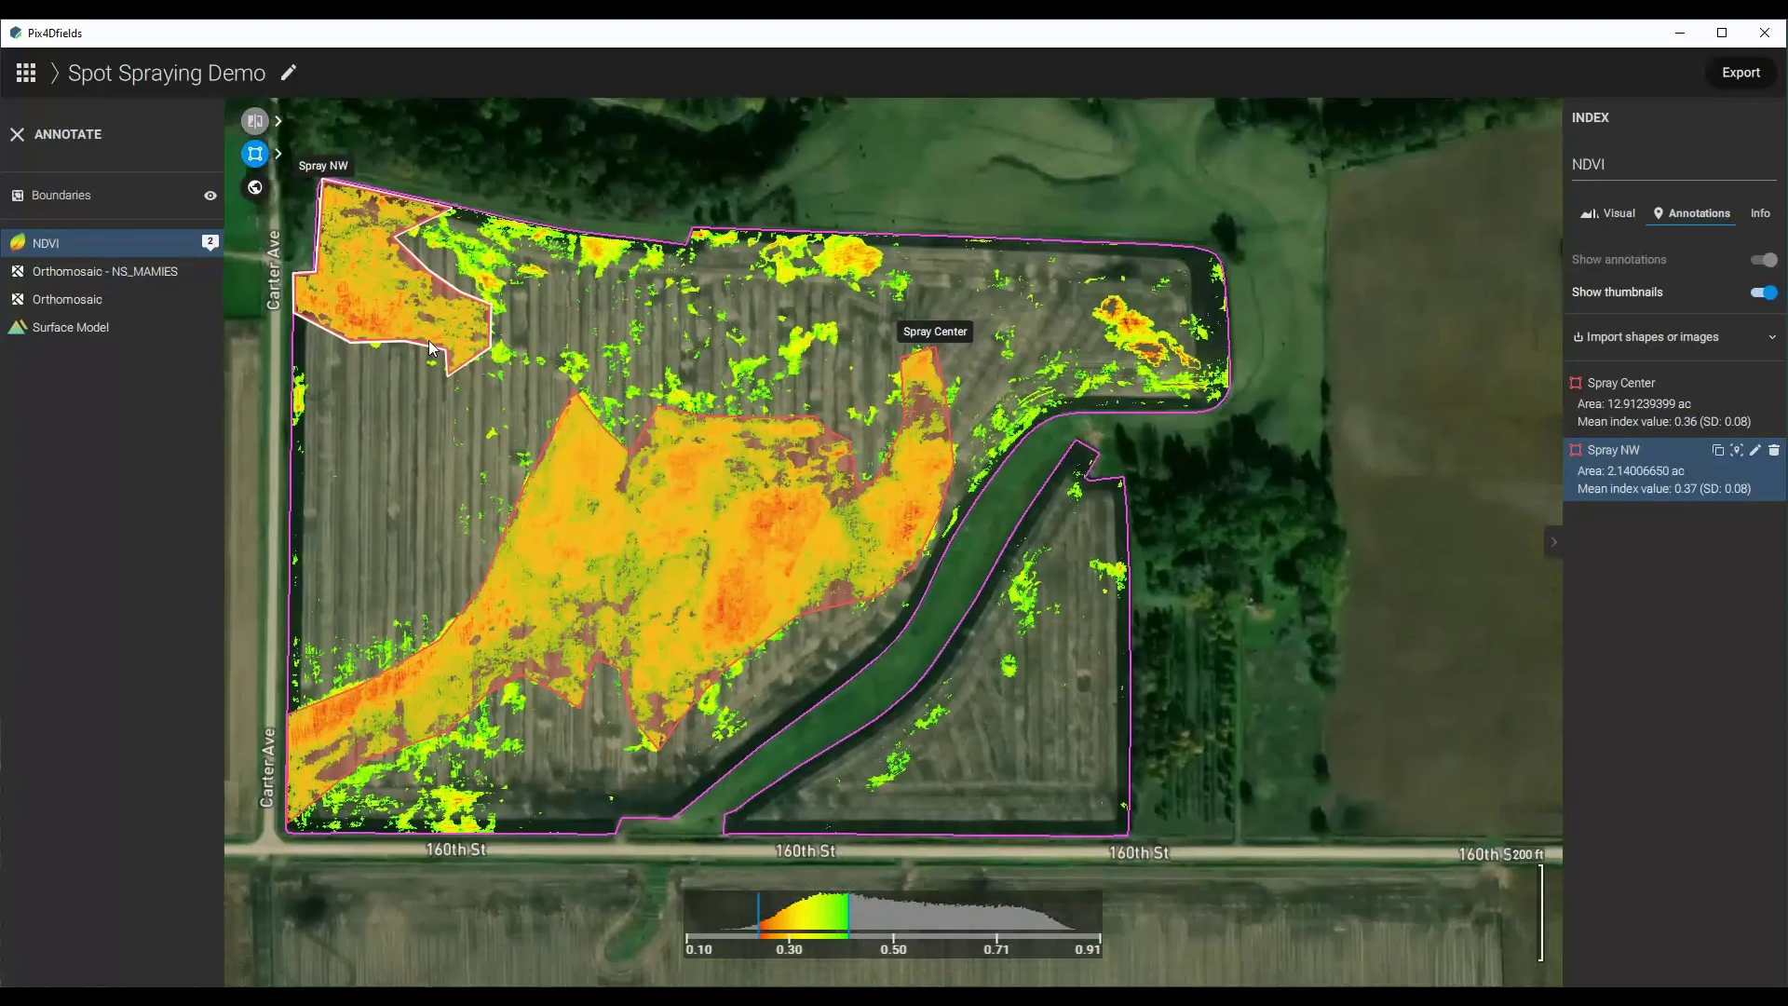
{"action": "left_click", "coordinate": [1728, 80]}
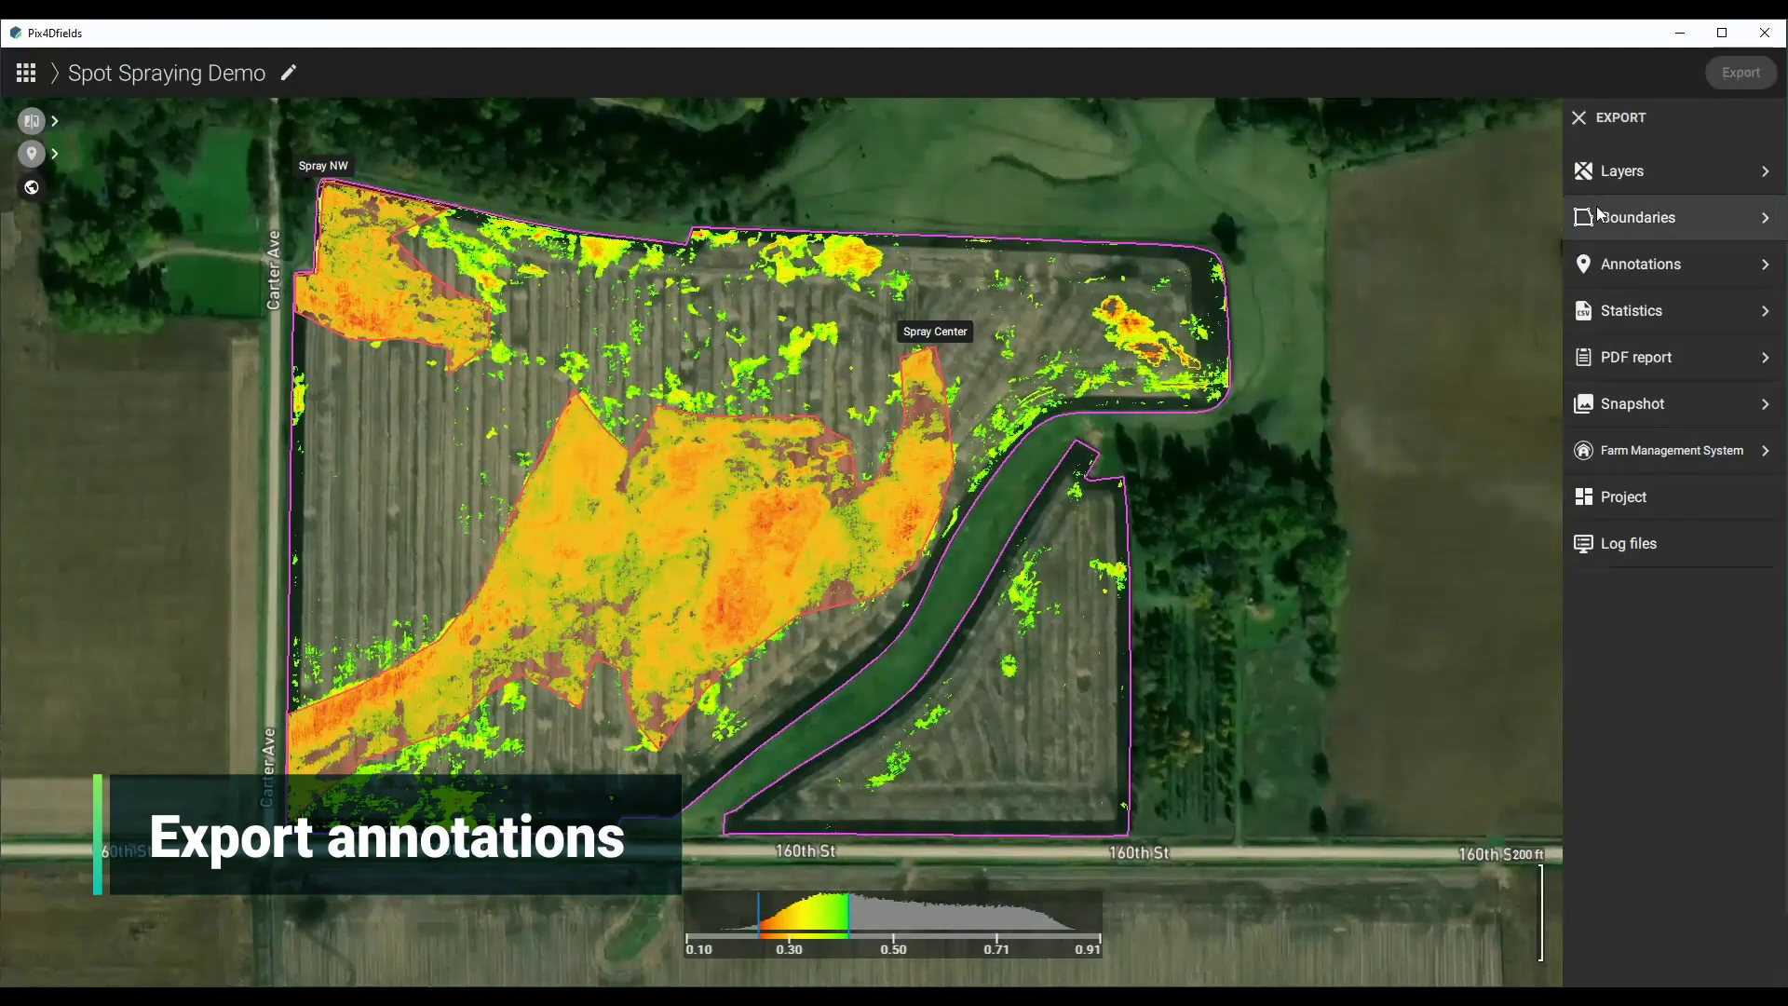
{"action": "left_click", "coordinate": [1612, 263]}
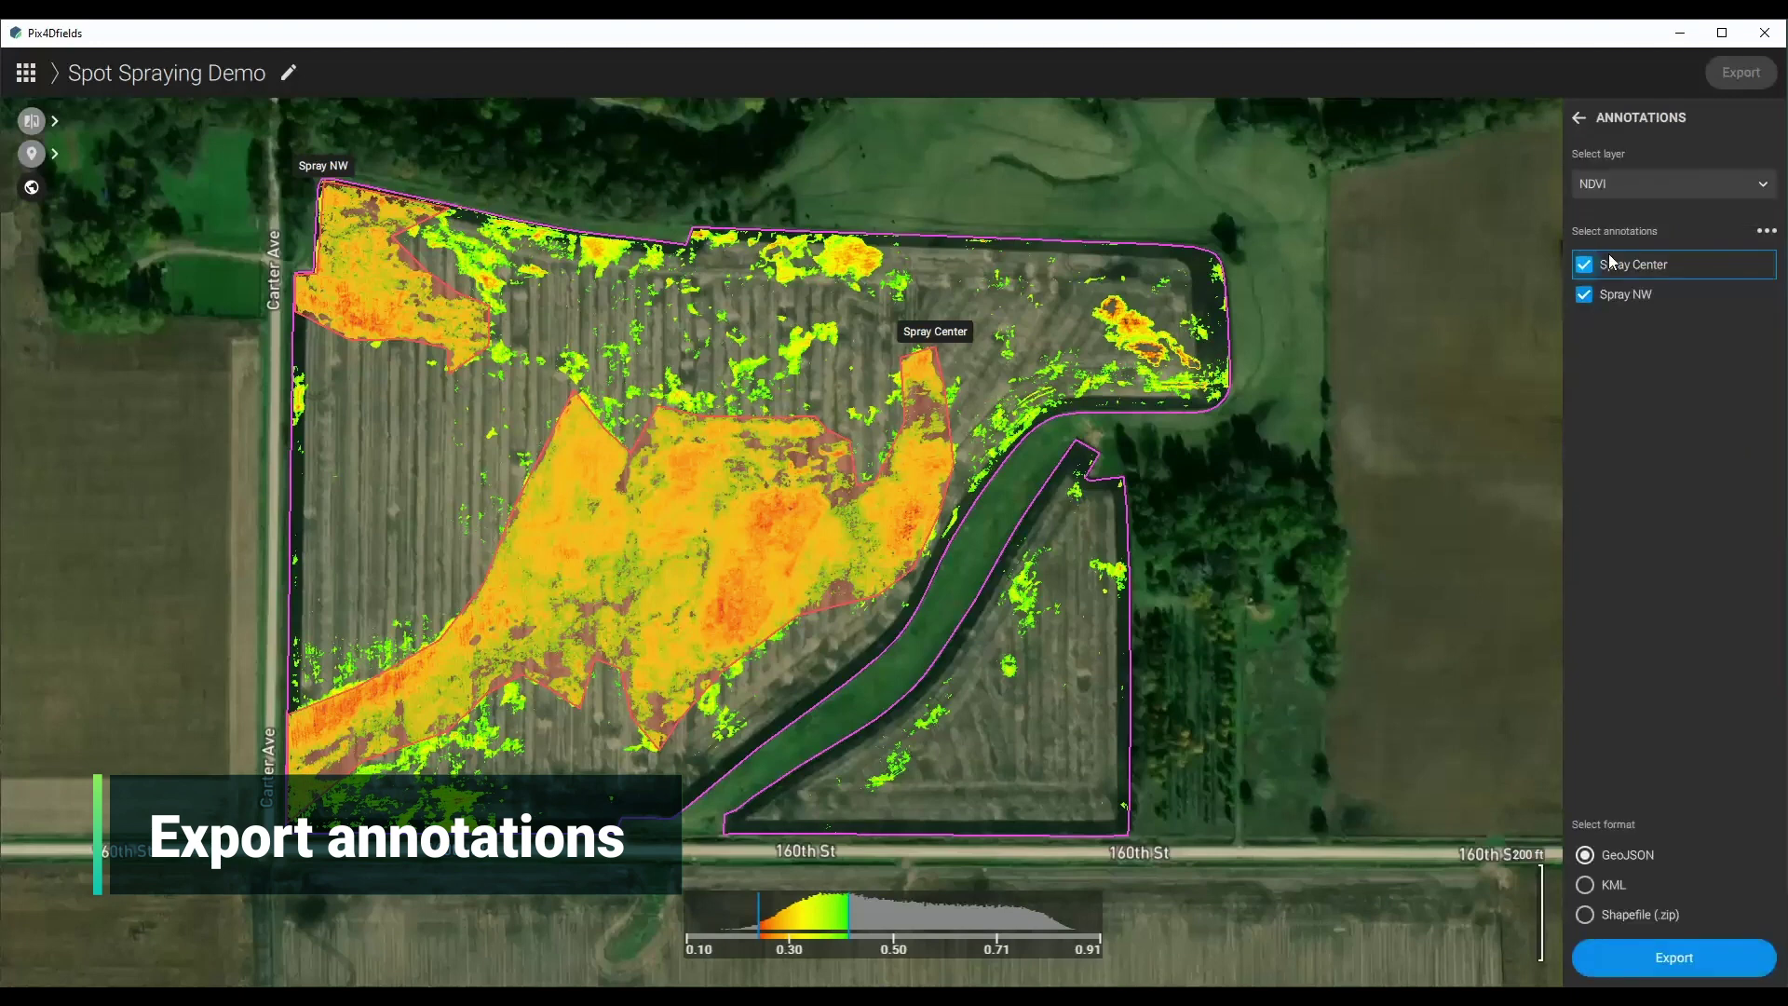
{"action": "left_click", "coordinate": [1585, 265]}
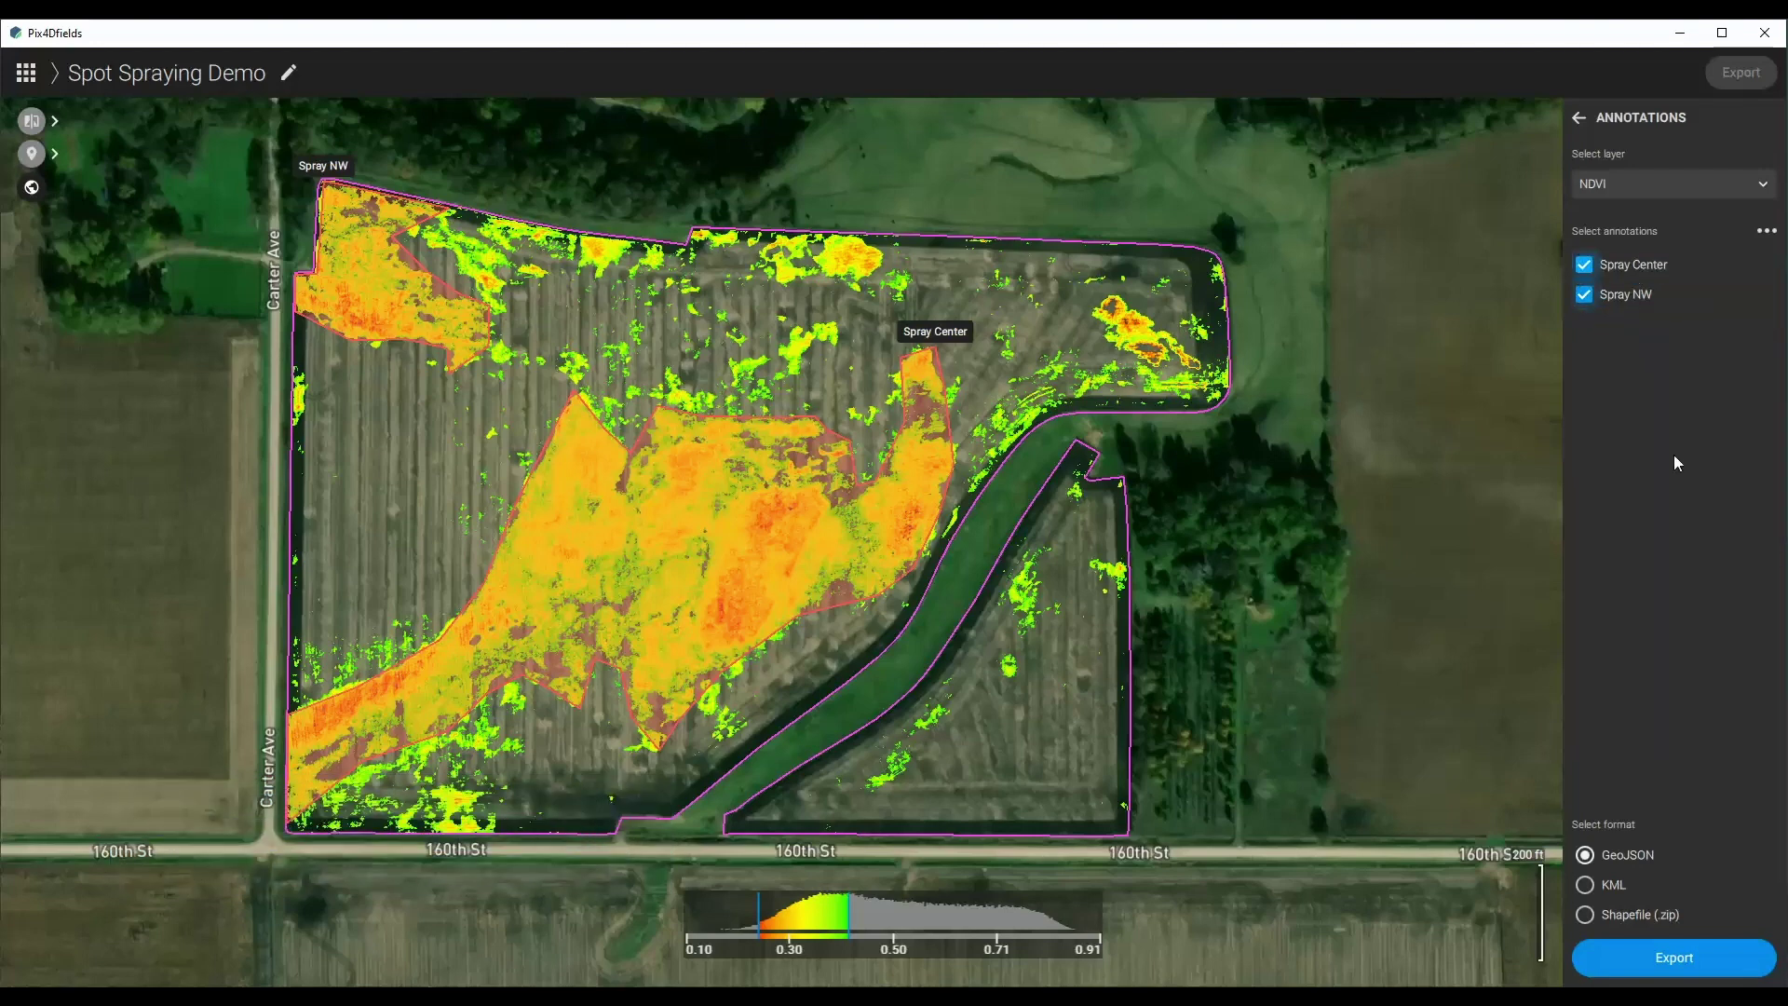
{"action": "left_click", "coordinate": [1624, 909]}
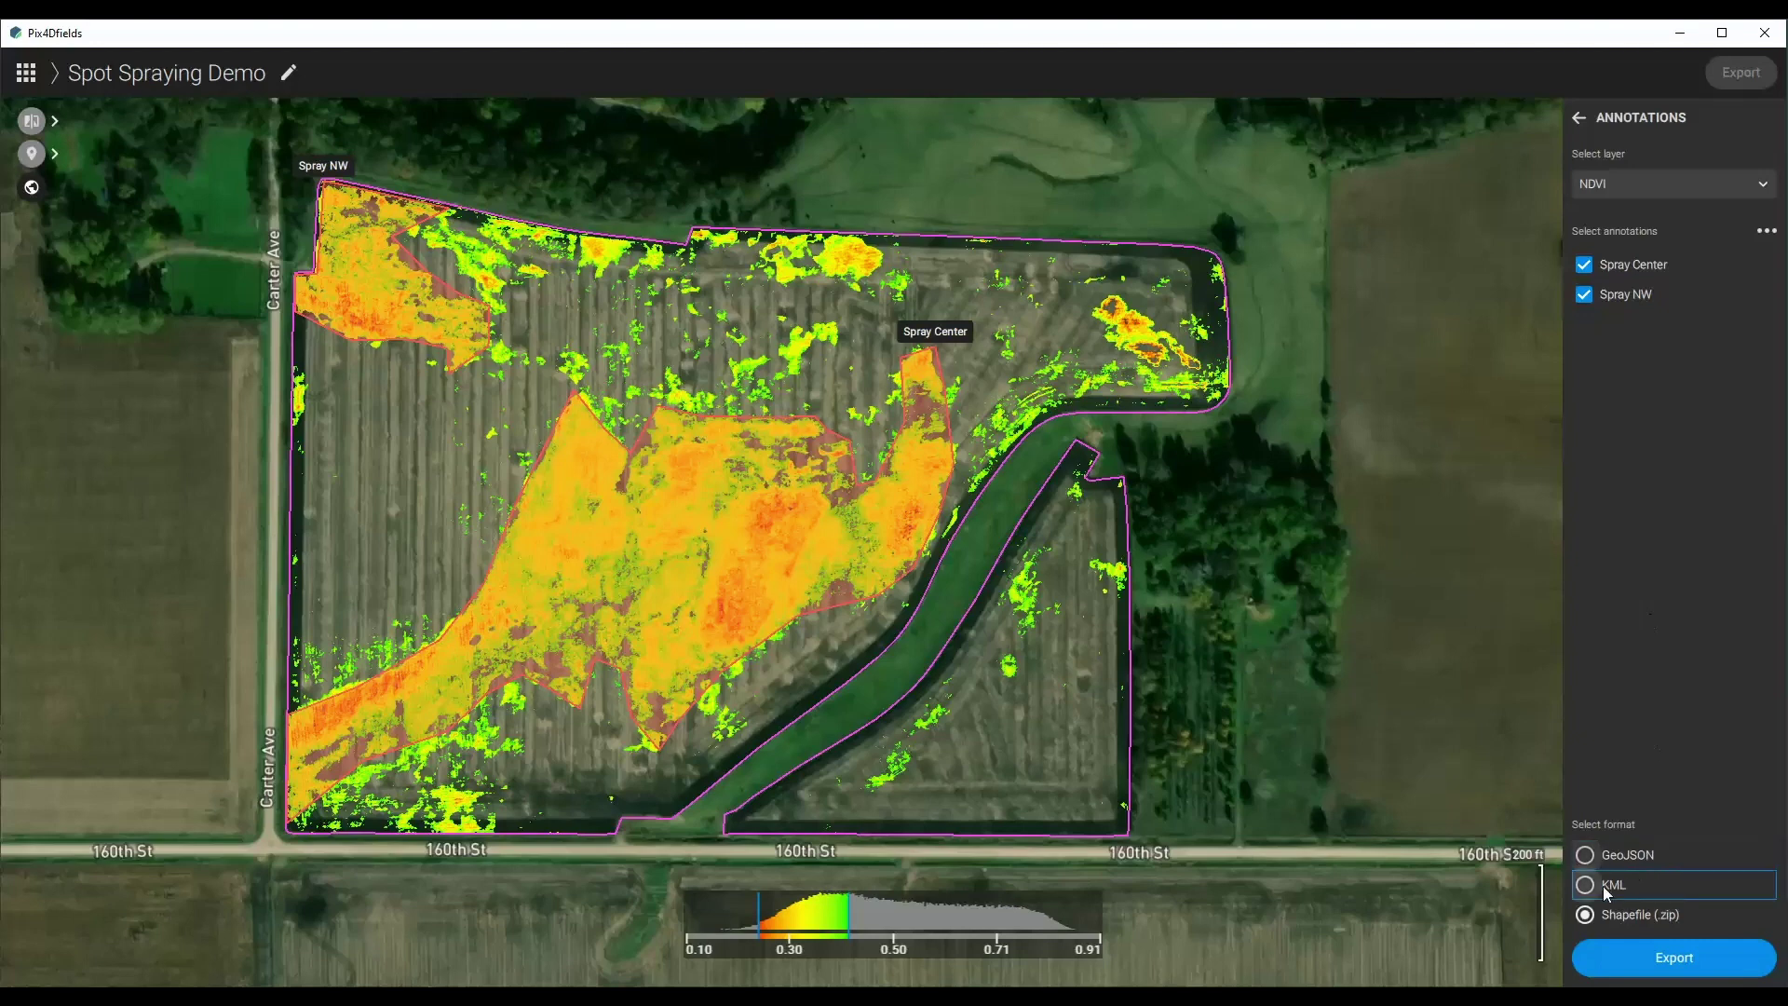
Export the annotations to a zipped shapefile named "Spray" on the SDHC (F:) card.
{"action": "left_click", "coordinate": [1657, 969]}
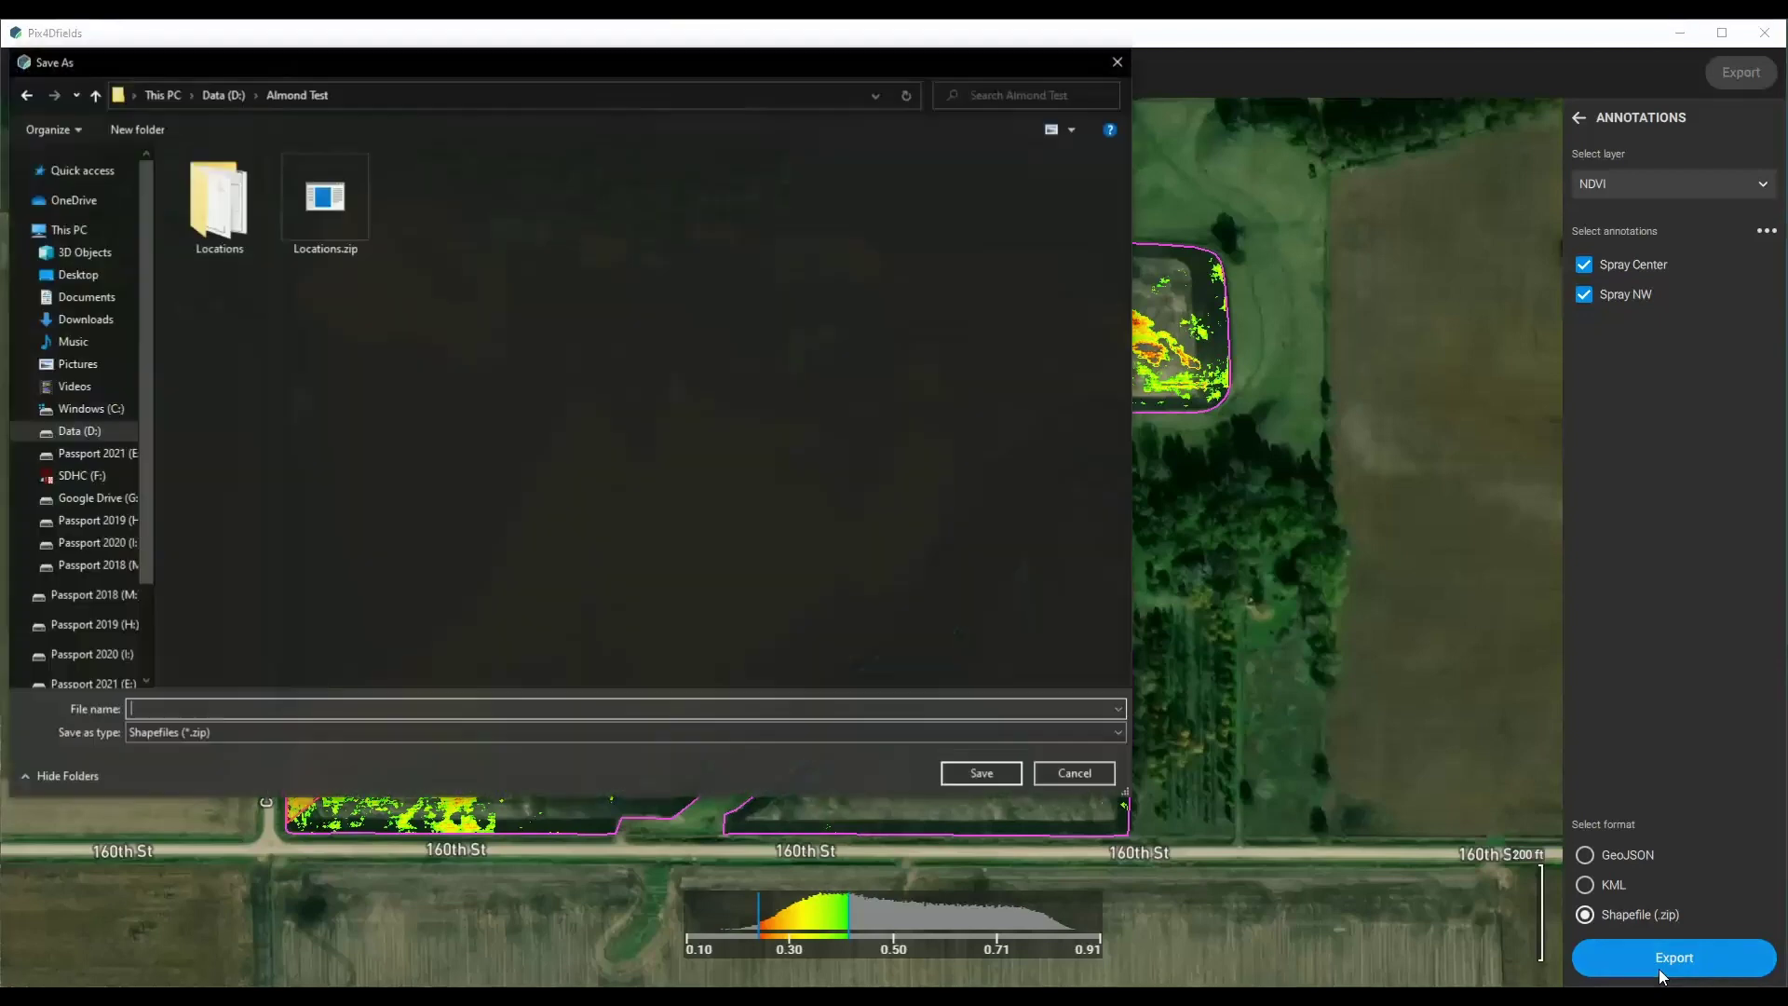
{"action": "type", "text": "Spray"}
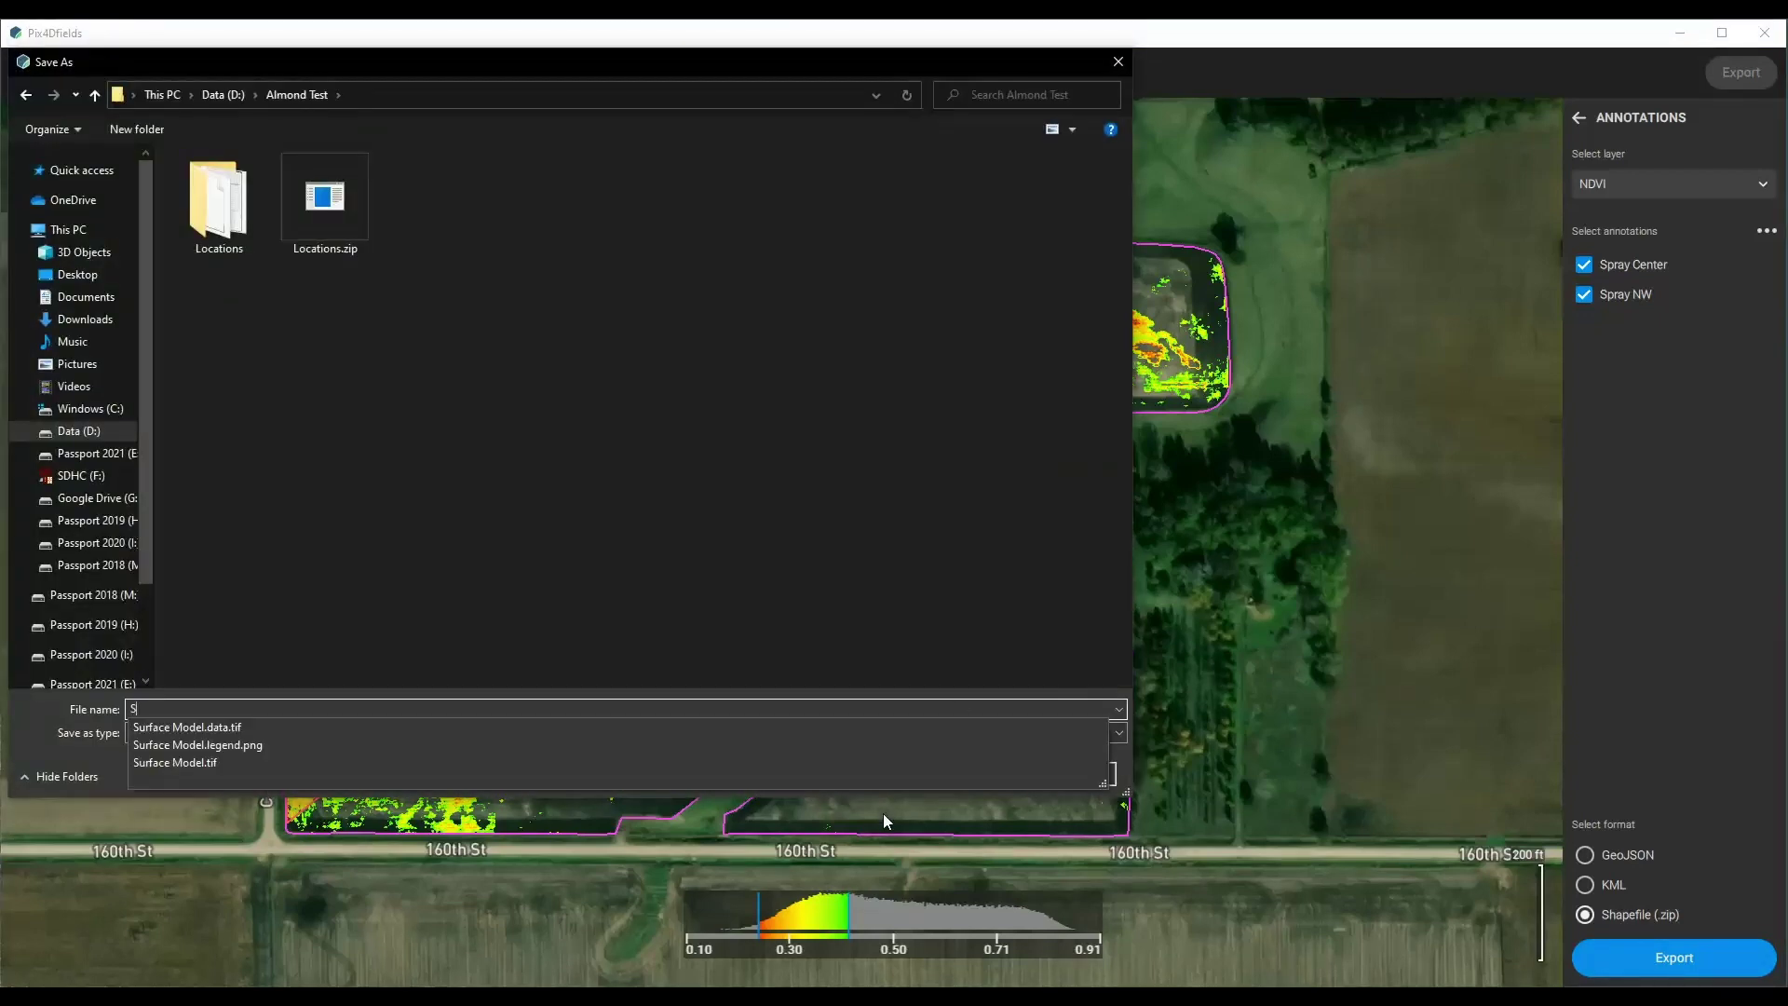
{"action": "left_click", "coordinate": [224, 94]}
{"action": "left_click", "coordinate": [965, 776]}
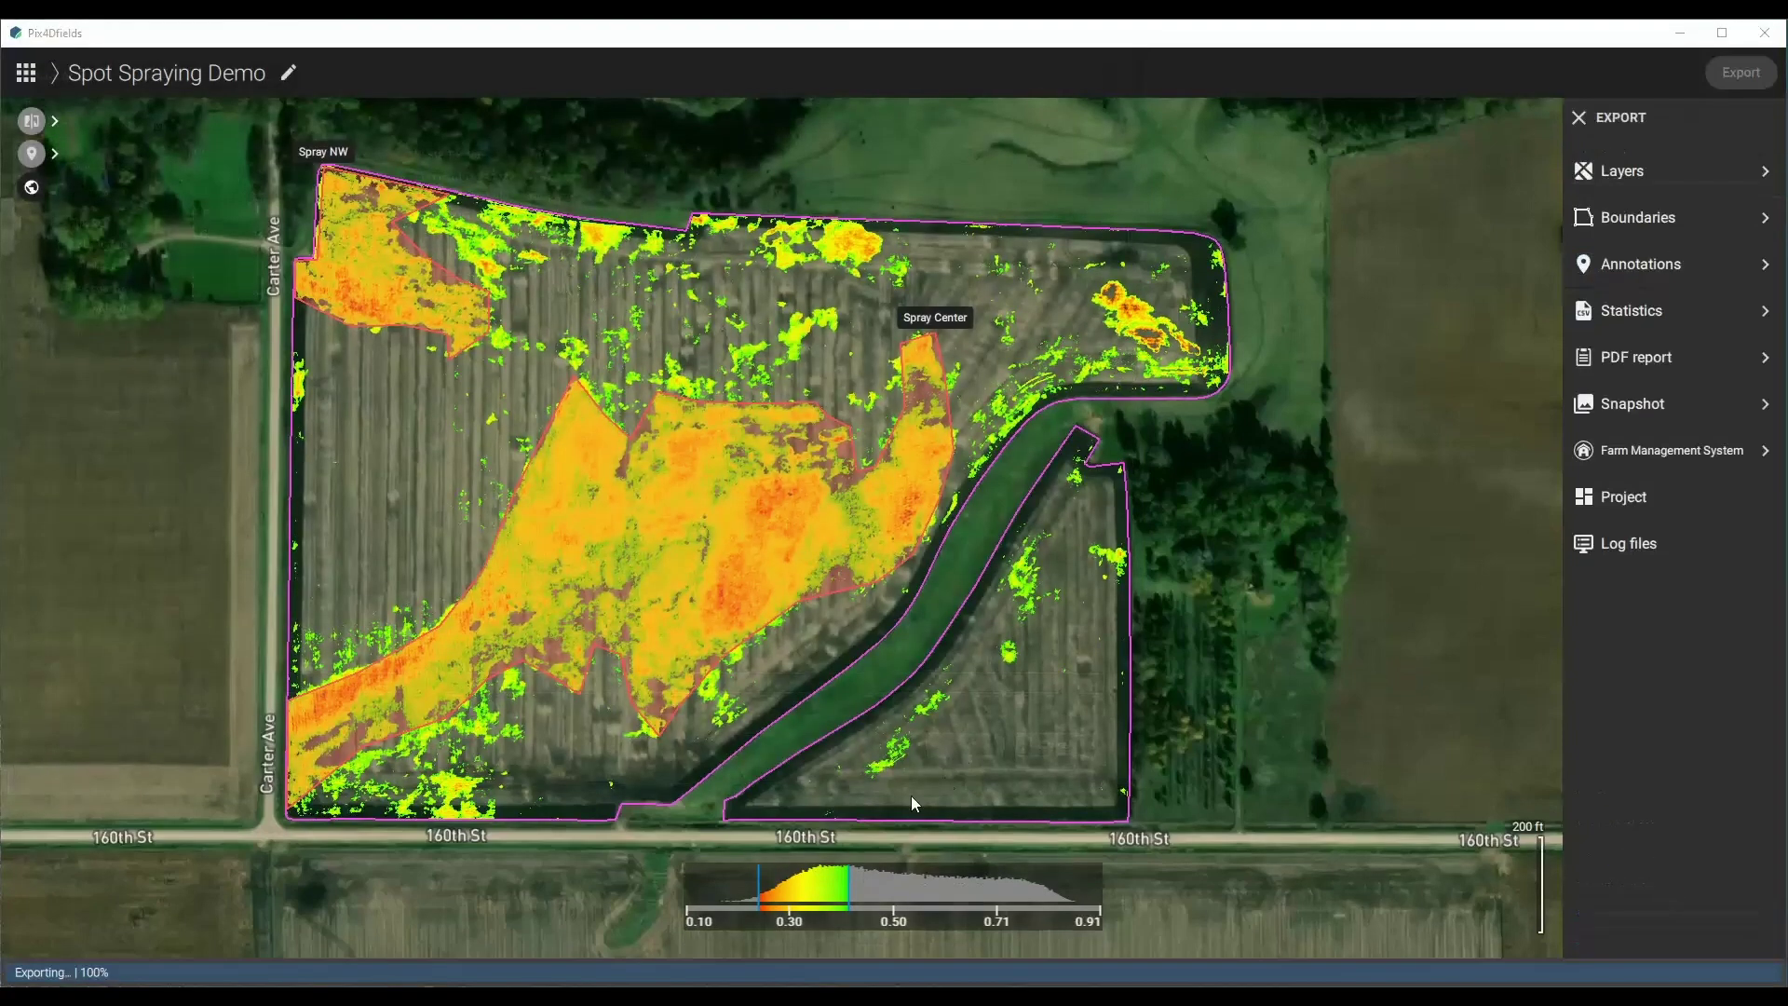
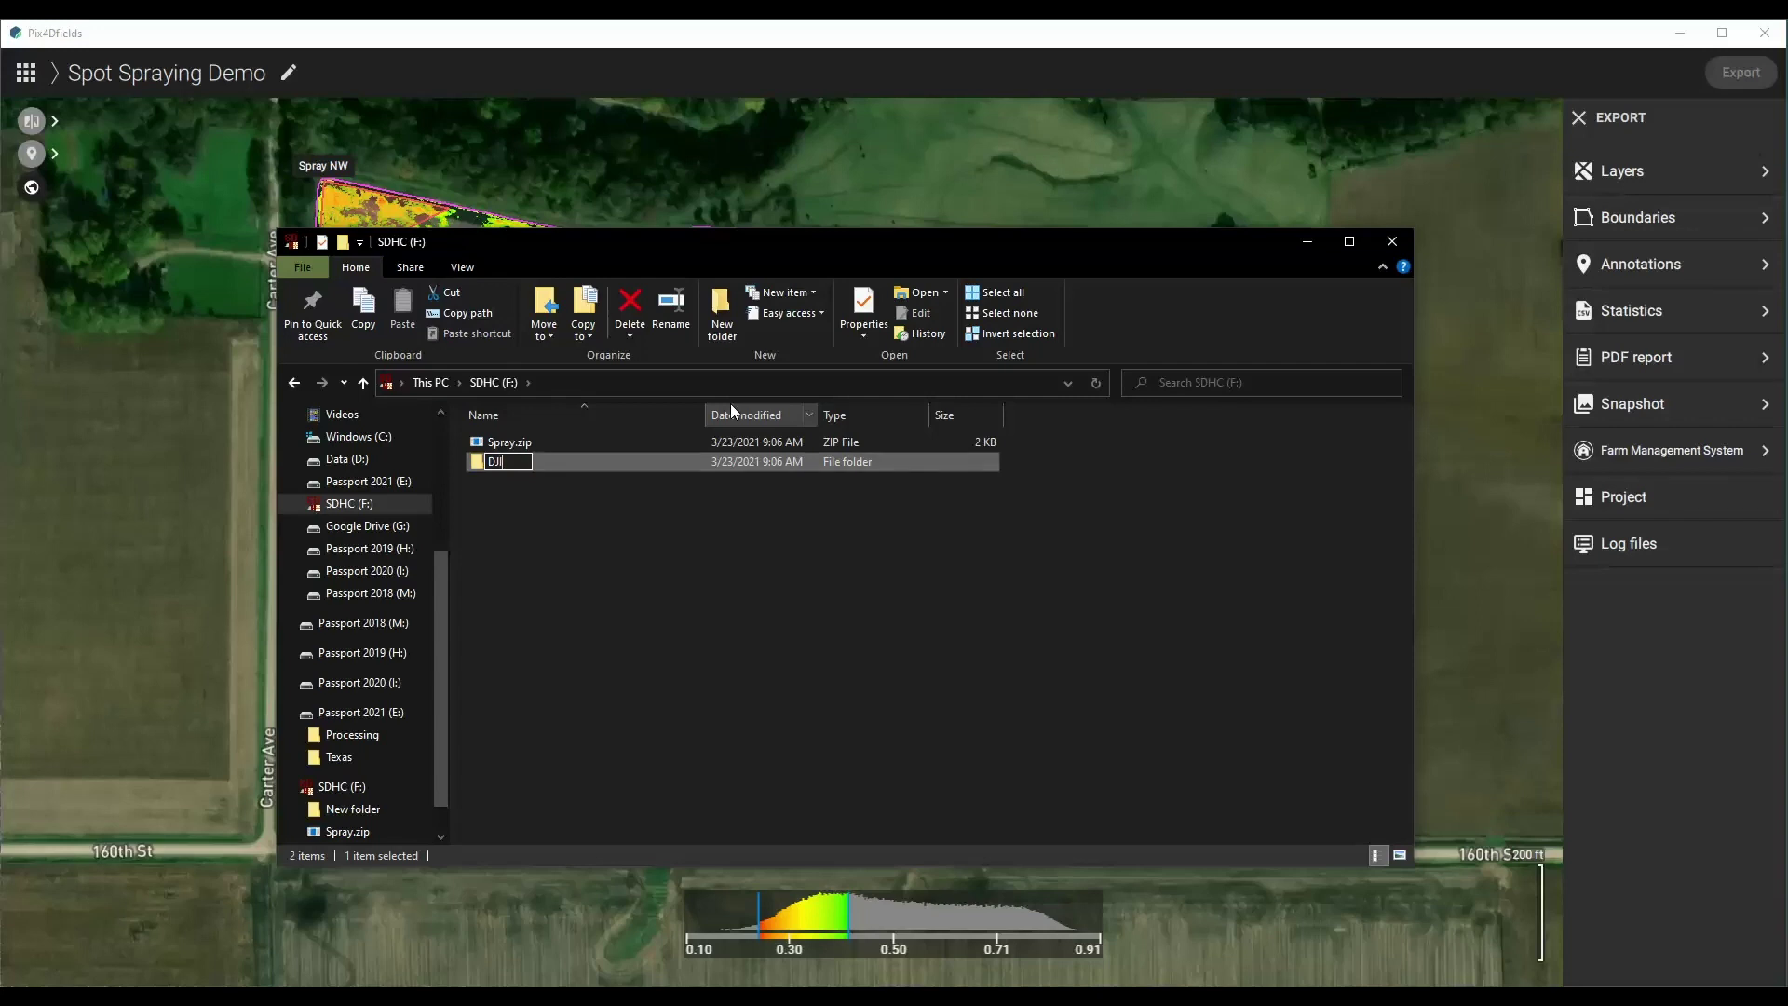
Name the new folder on the SDHC (F:) card "DJI" and create a "shapefile" folder inside it.
{"action": "key", "text": "Return"}
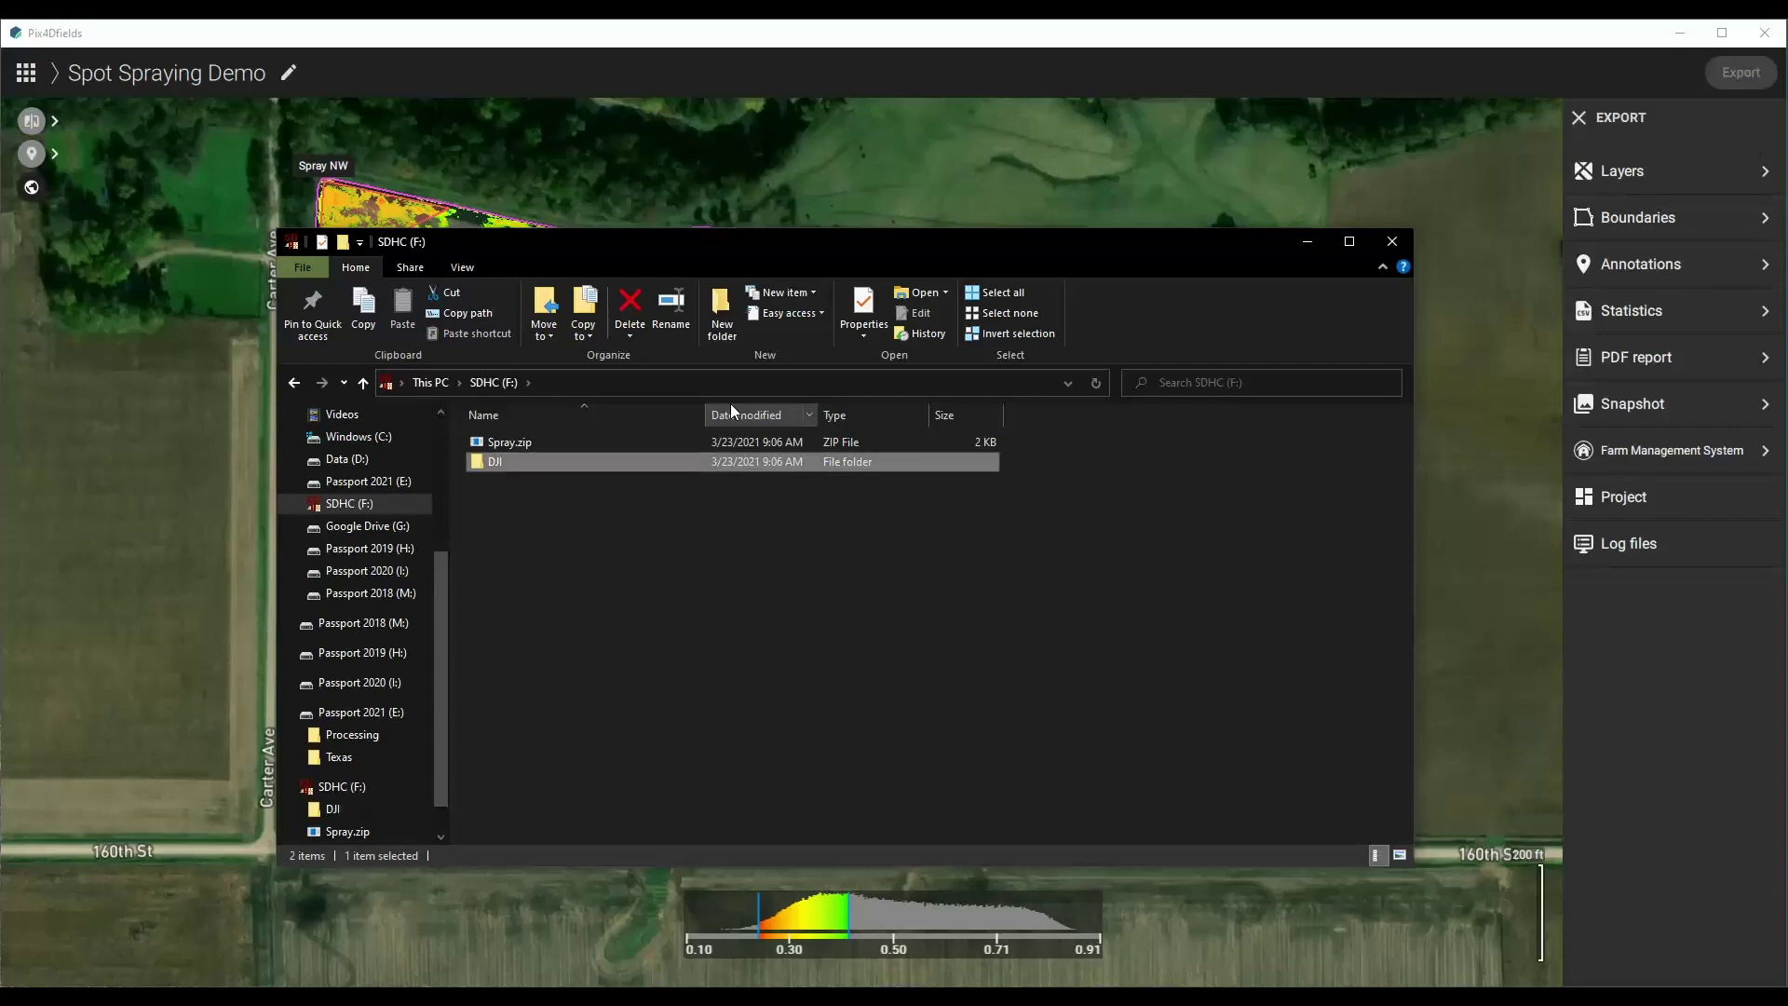
{"action": "double_click", "coordinate": [623, 462]}
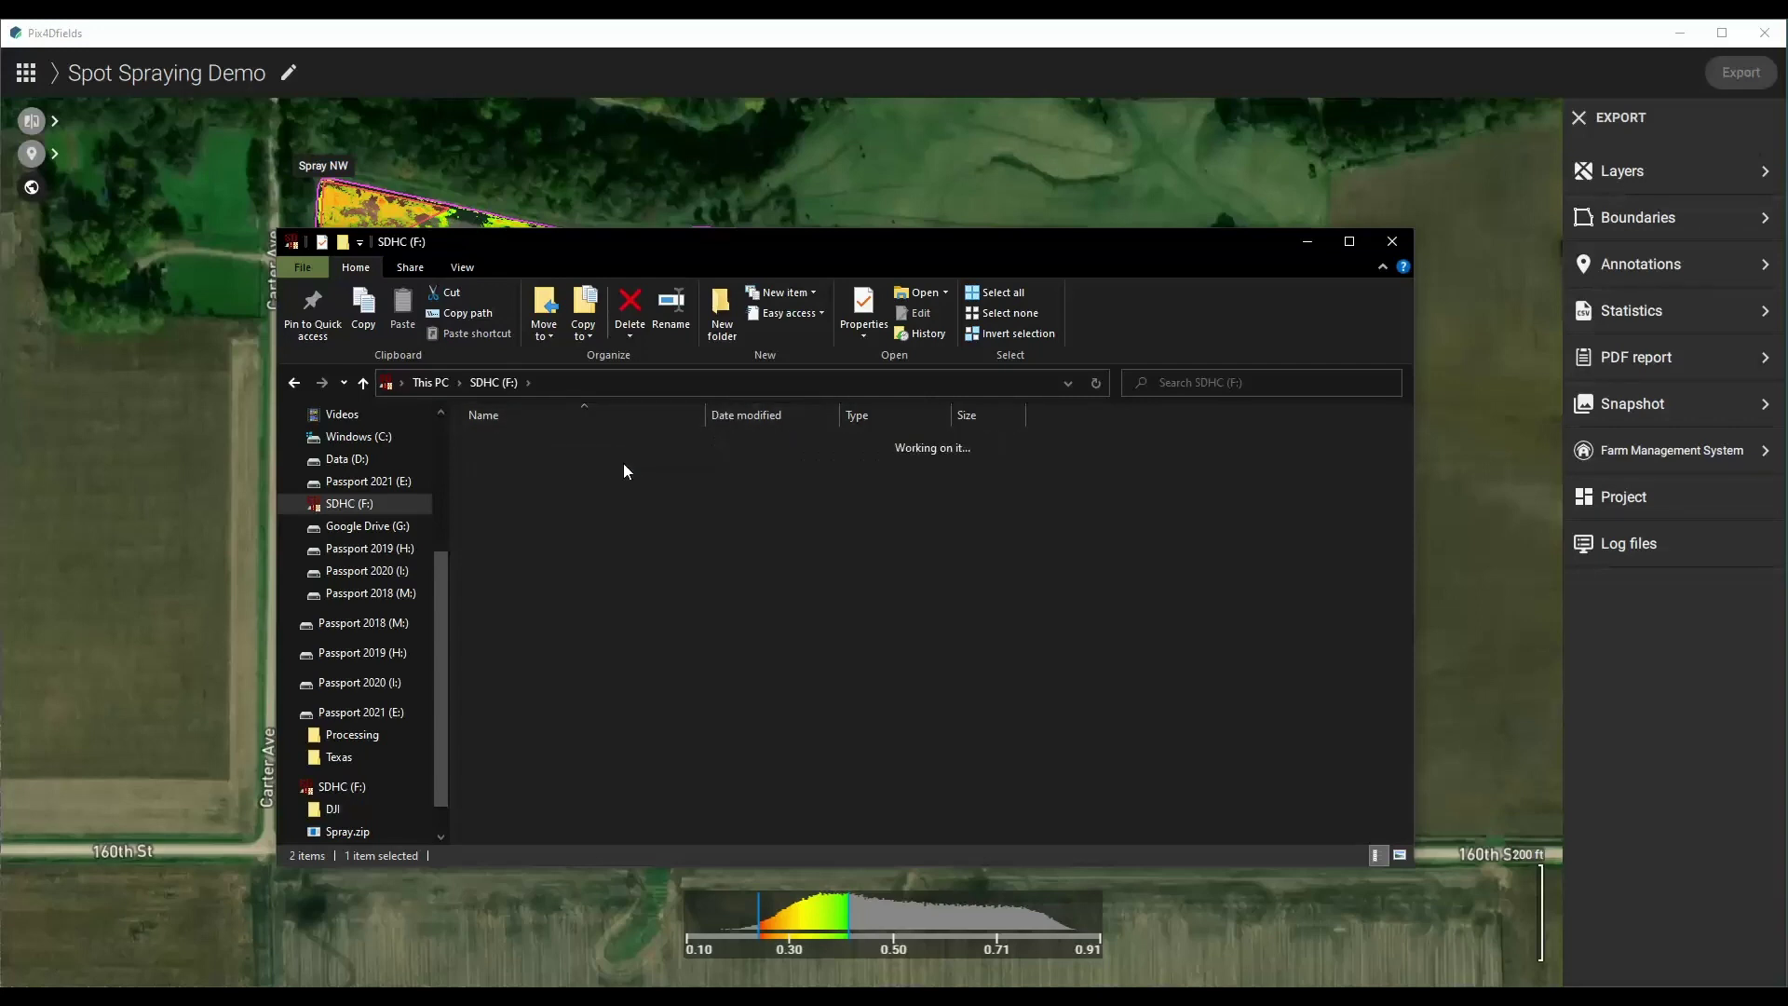
{"action": "left_click", "coordinate": [712, 316]}
{"action": "type", "text": "sha"}
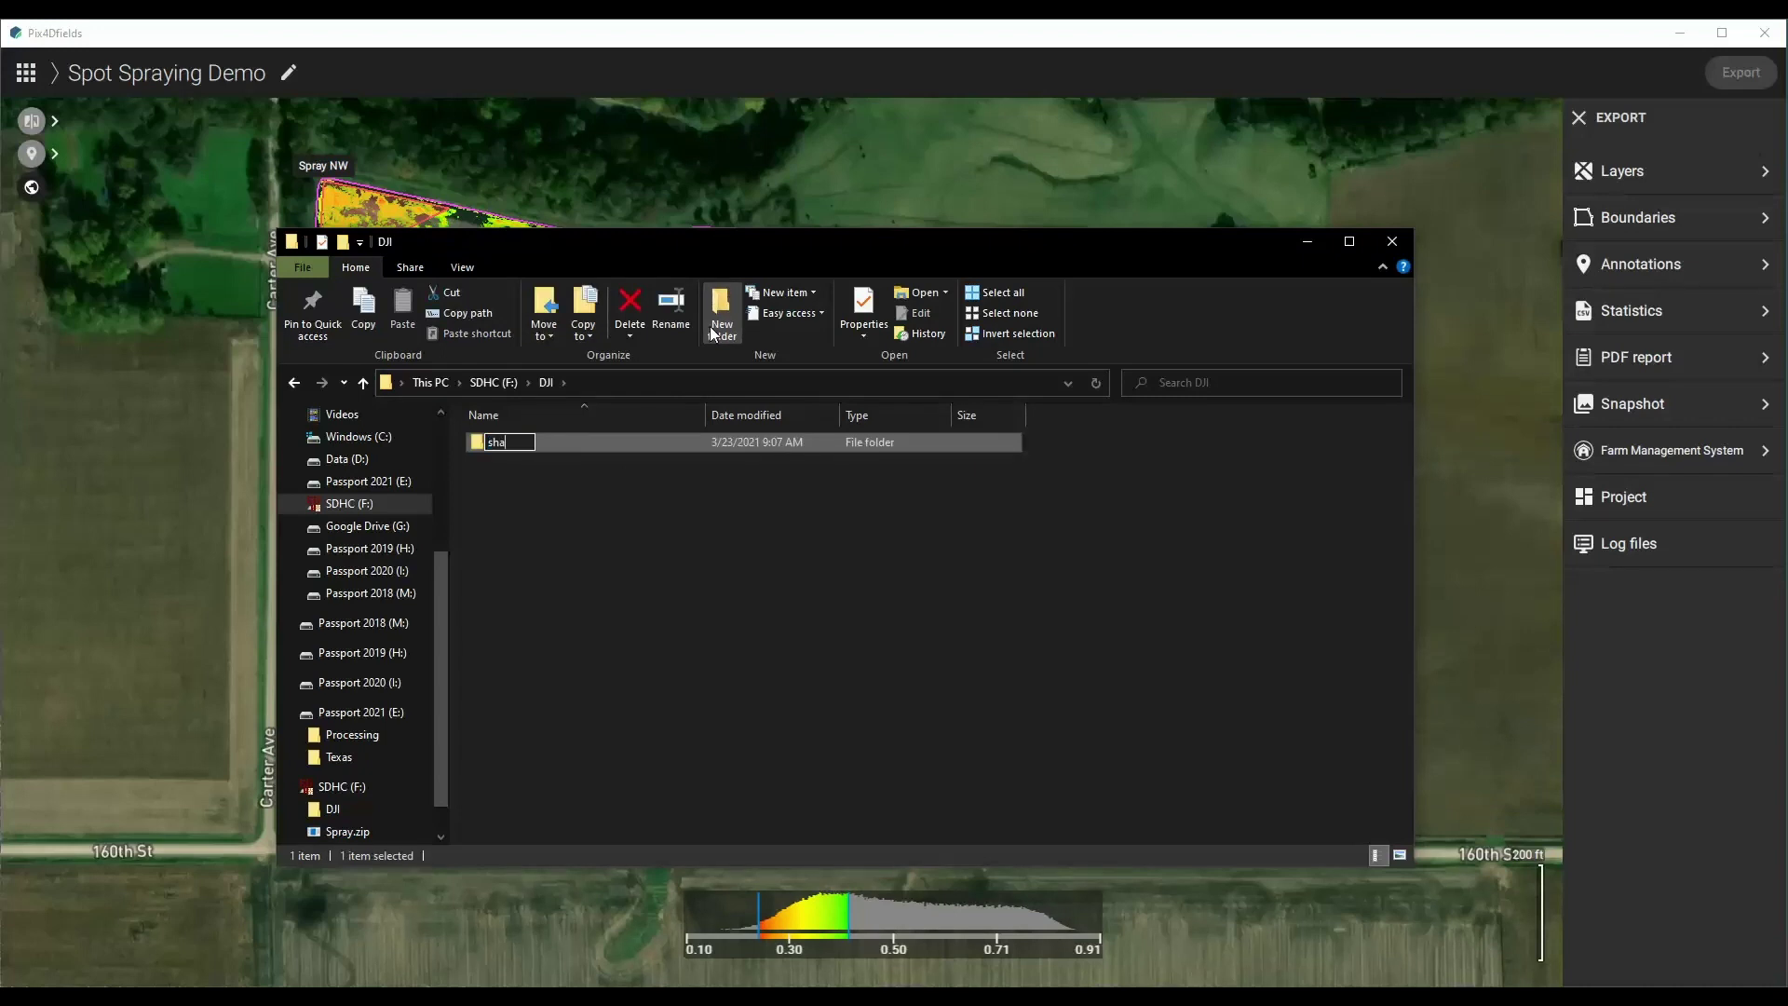
{"action": "type", "text": "pefile"}
{"action": "key", "text": "Return"}
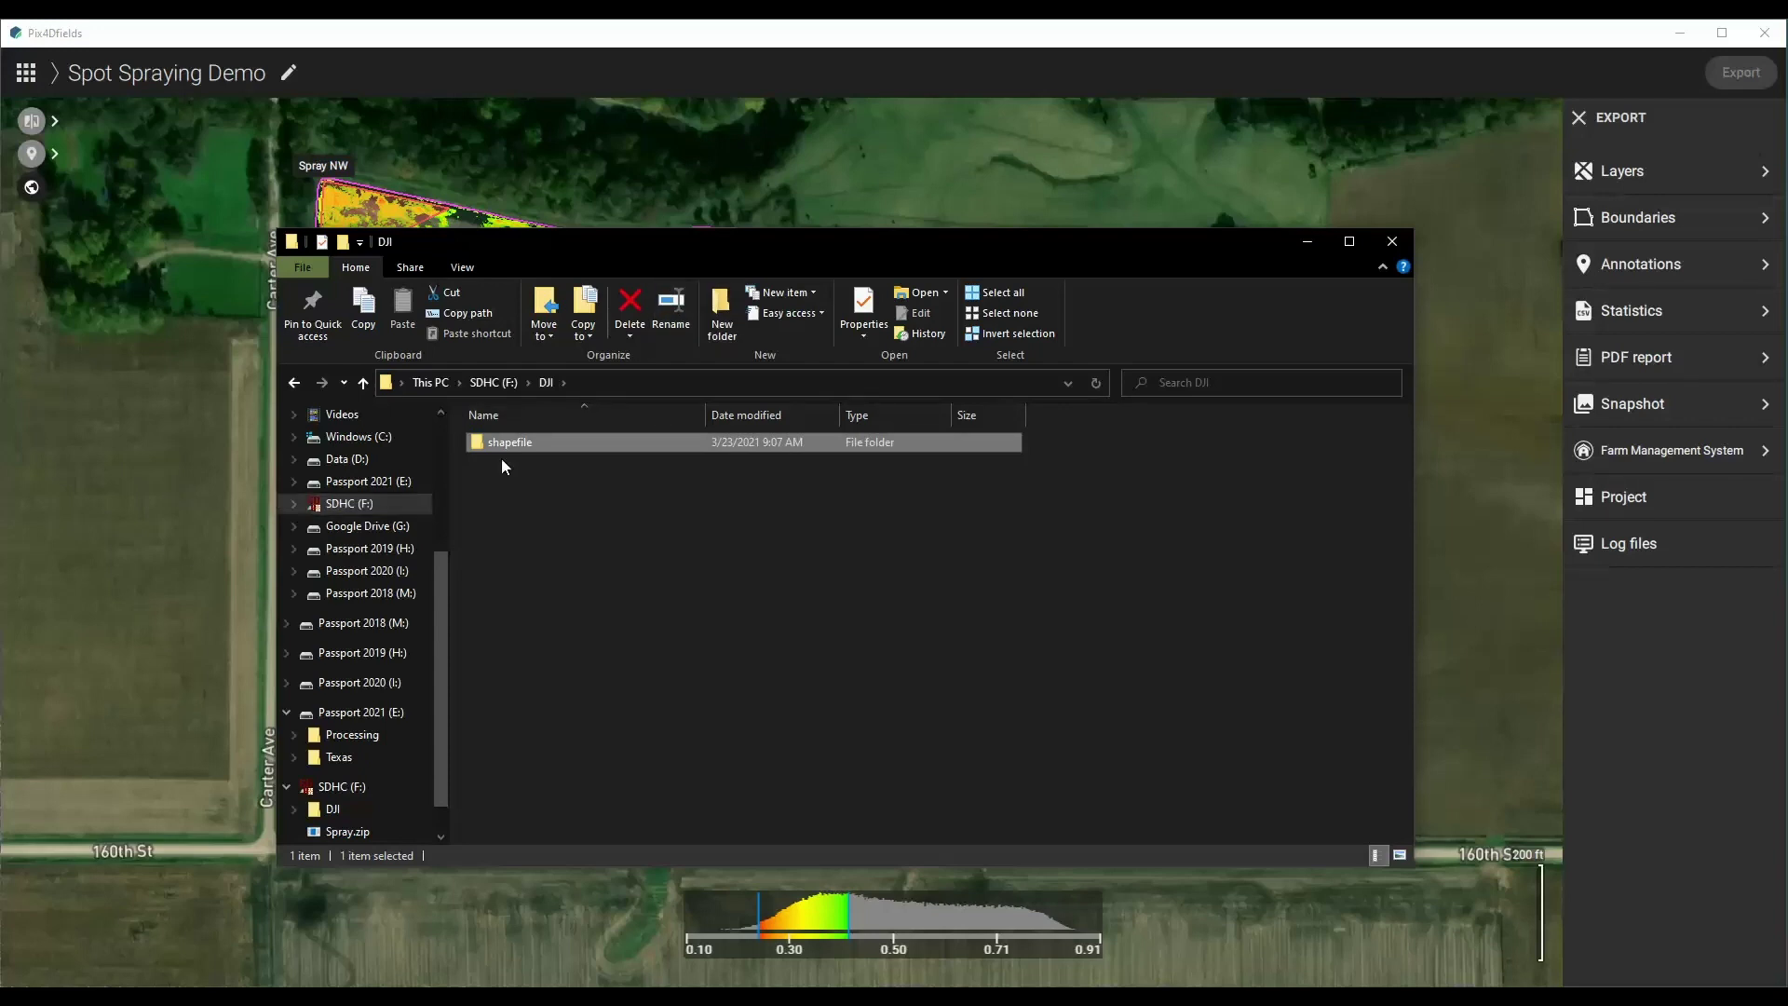
Extract Spray.zip in the root of the SDHC (F:) card into its own "Spray" folder.
{"action": "left_click", "coordinate": [486, 381]}
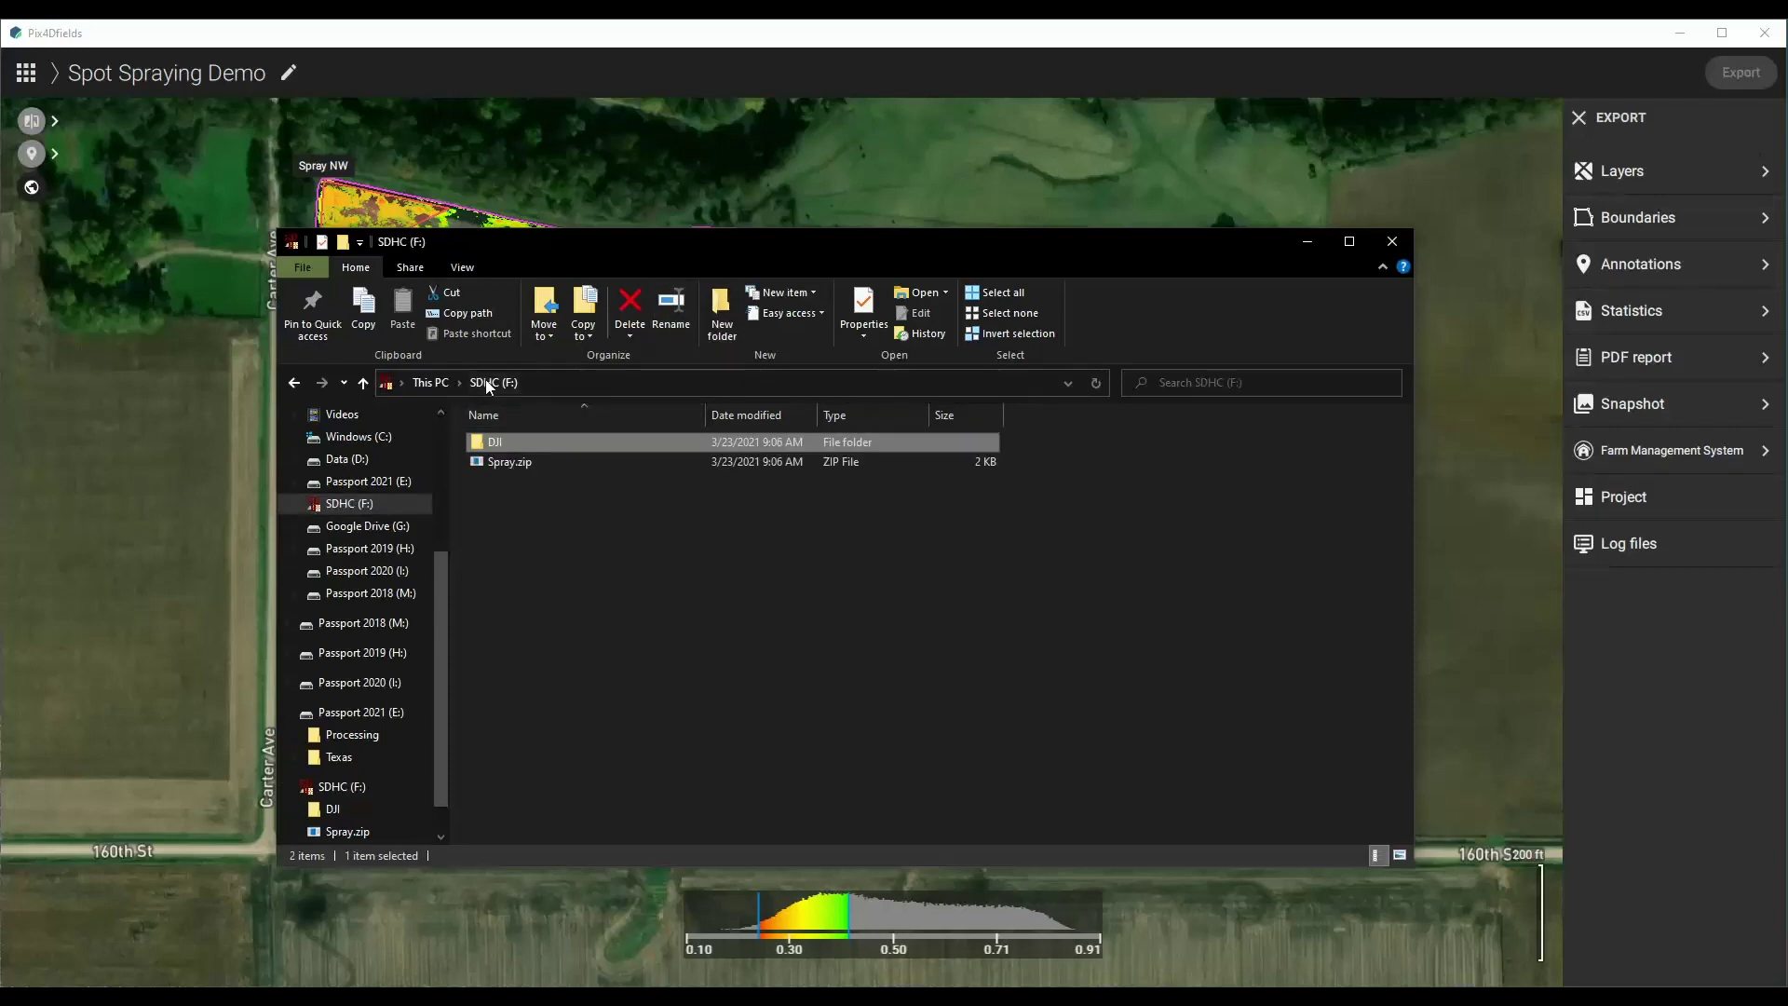
{"action": "left_click", "coordinate": [484, 469]}
{"action": "right_click", "coordinate": [486, 467]}
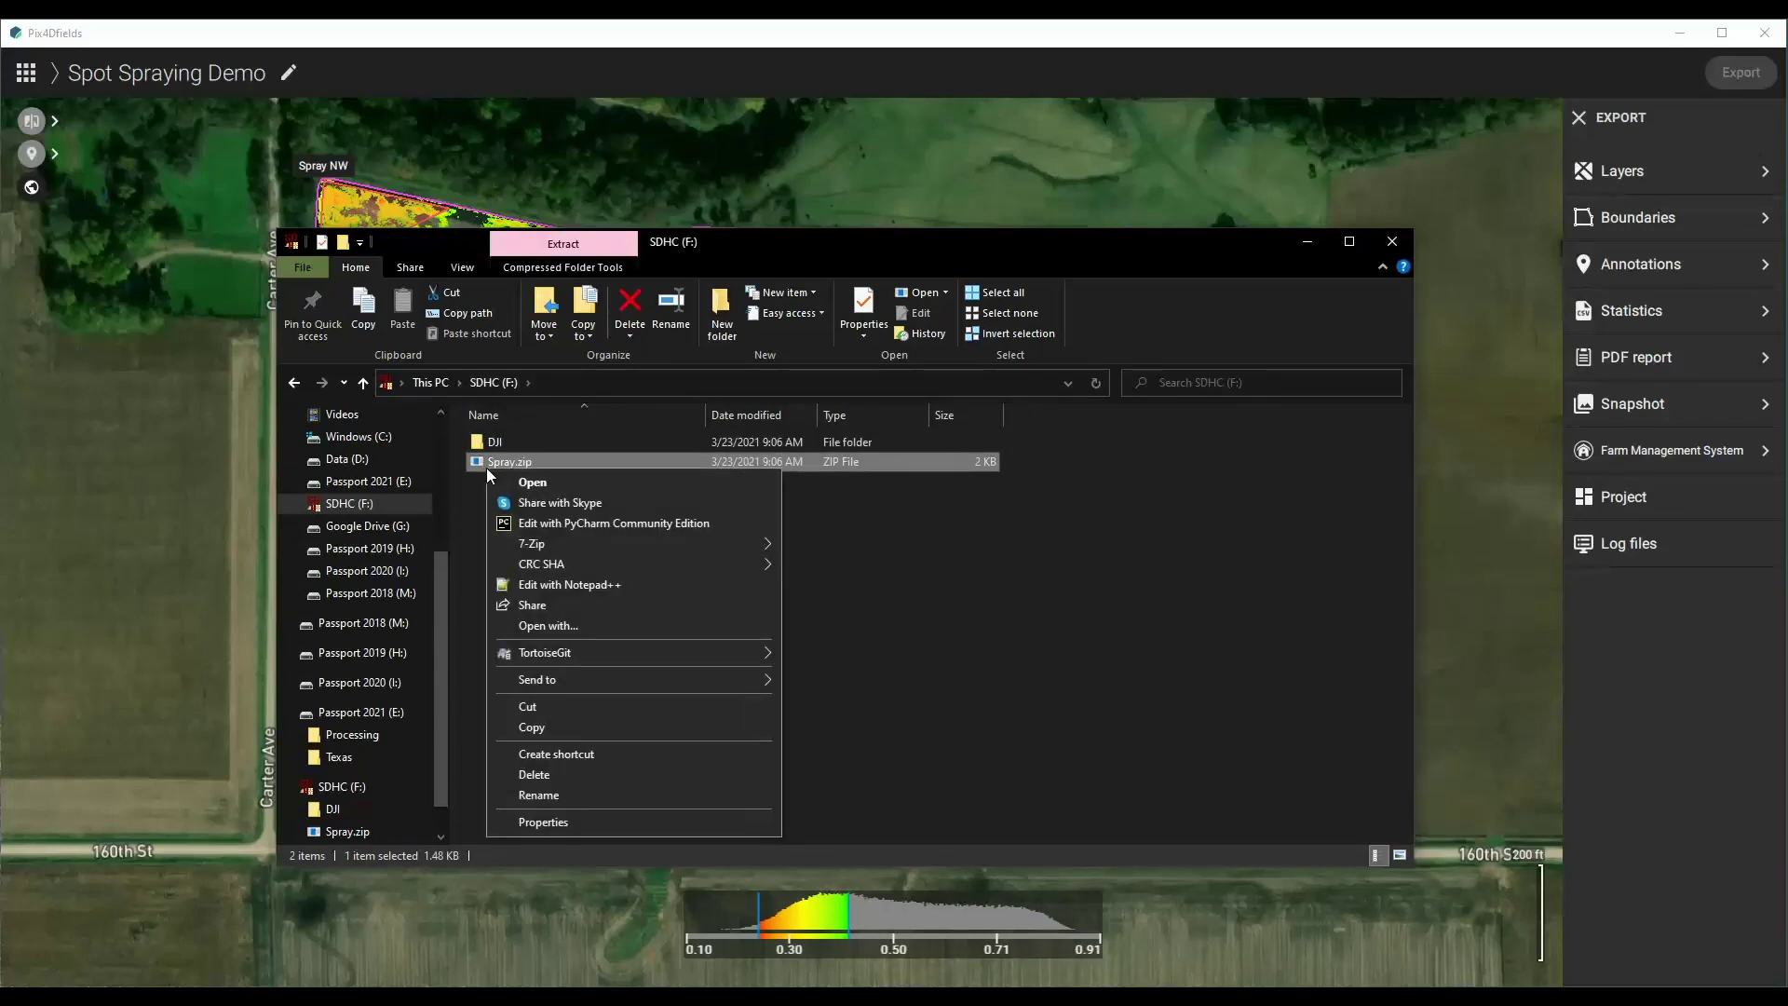
{"action": "mouse_move", "coordinate": [624, 545]}
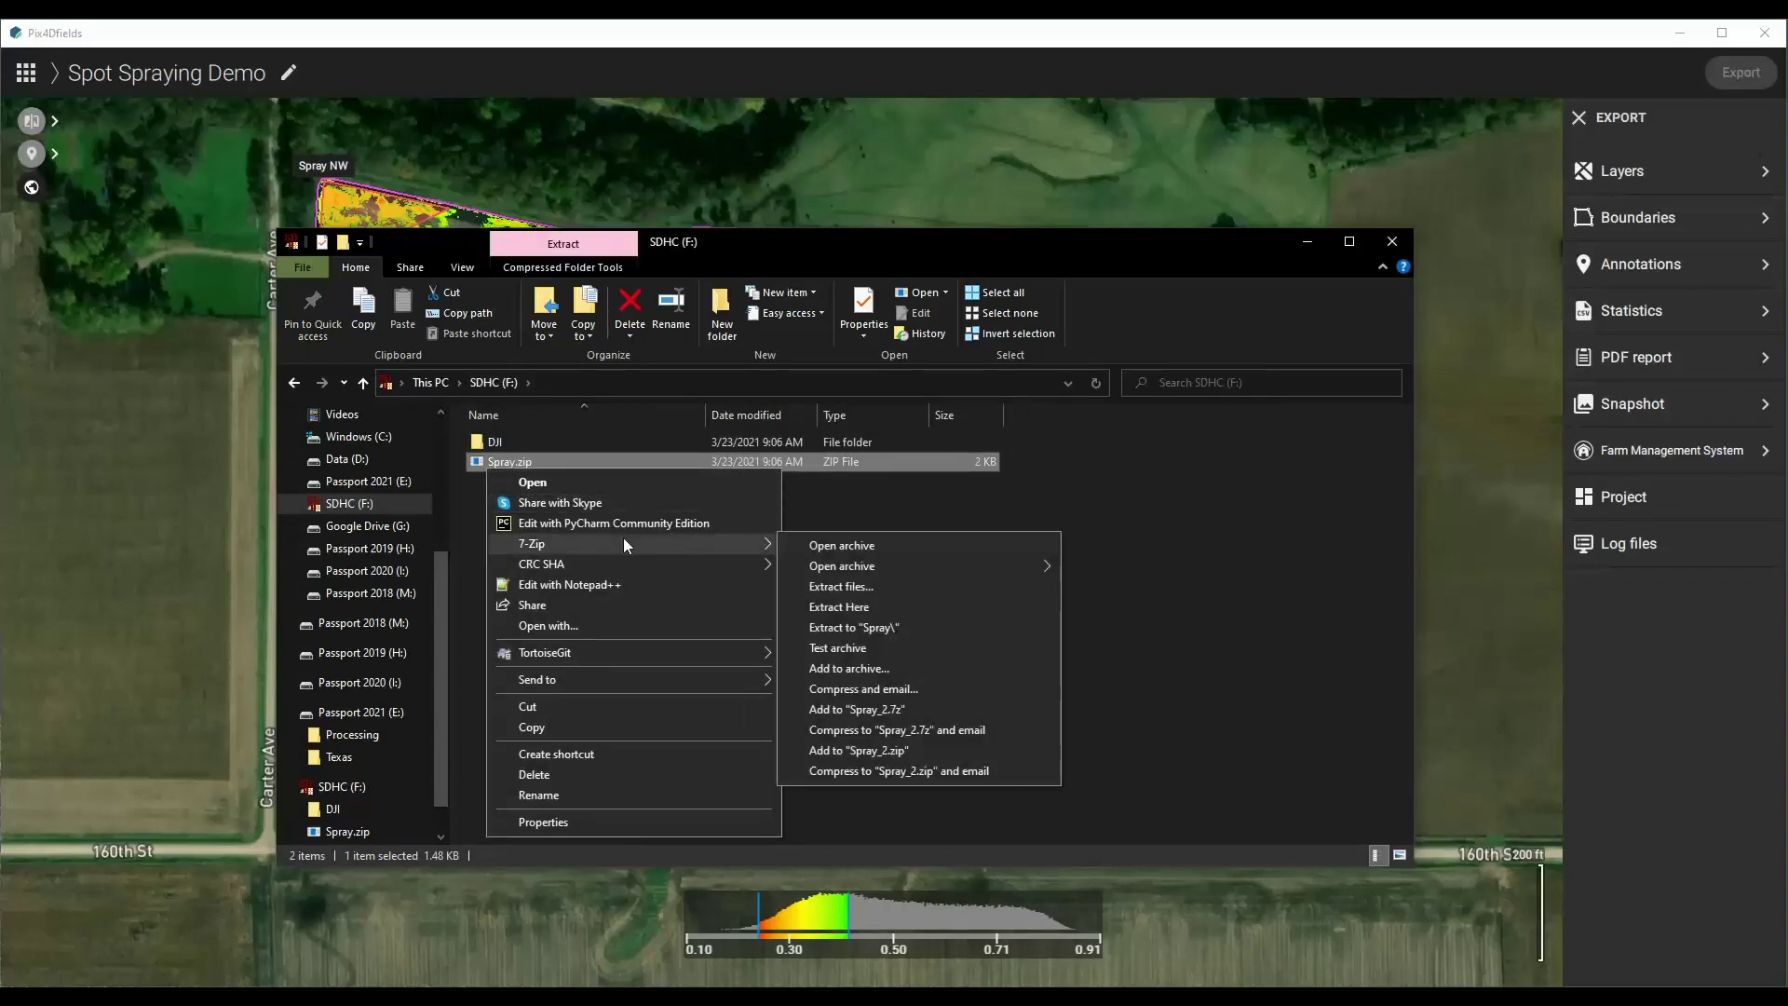
{"action": "left_click", "coordinate": [903, 628]}
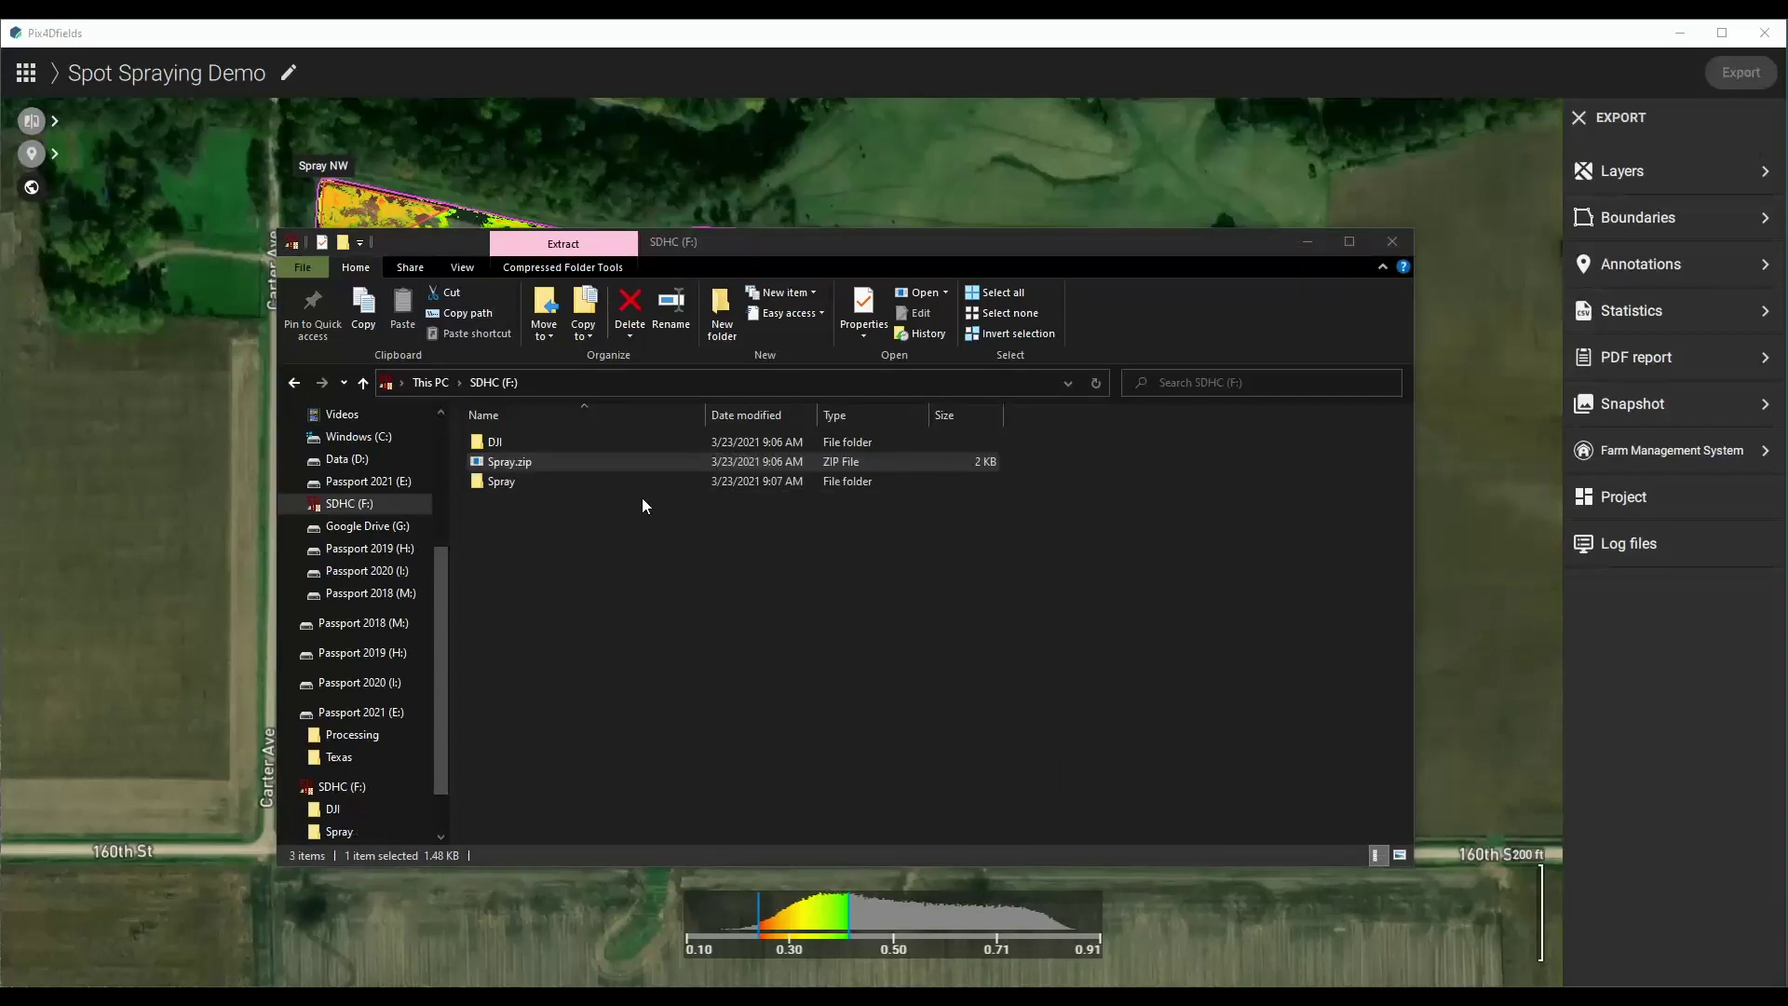
Copy the areas .dbf, .prj, .shp and .shx files from the Spray folder into DJI/shapefile.
{"action": "double_click", "coordinate": [565, 482]}
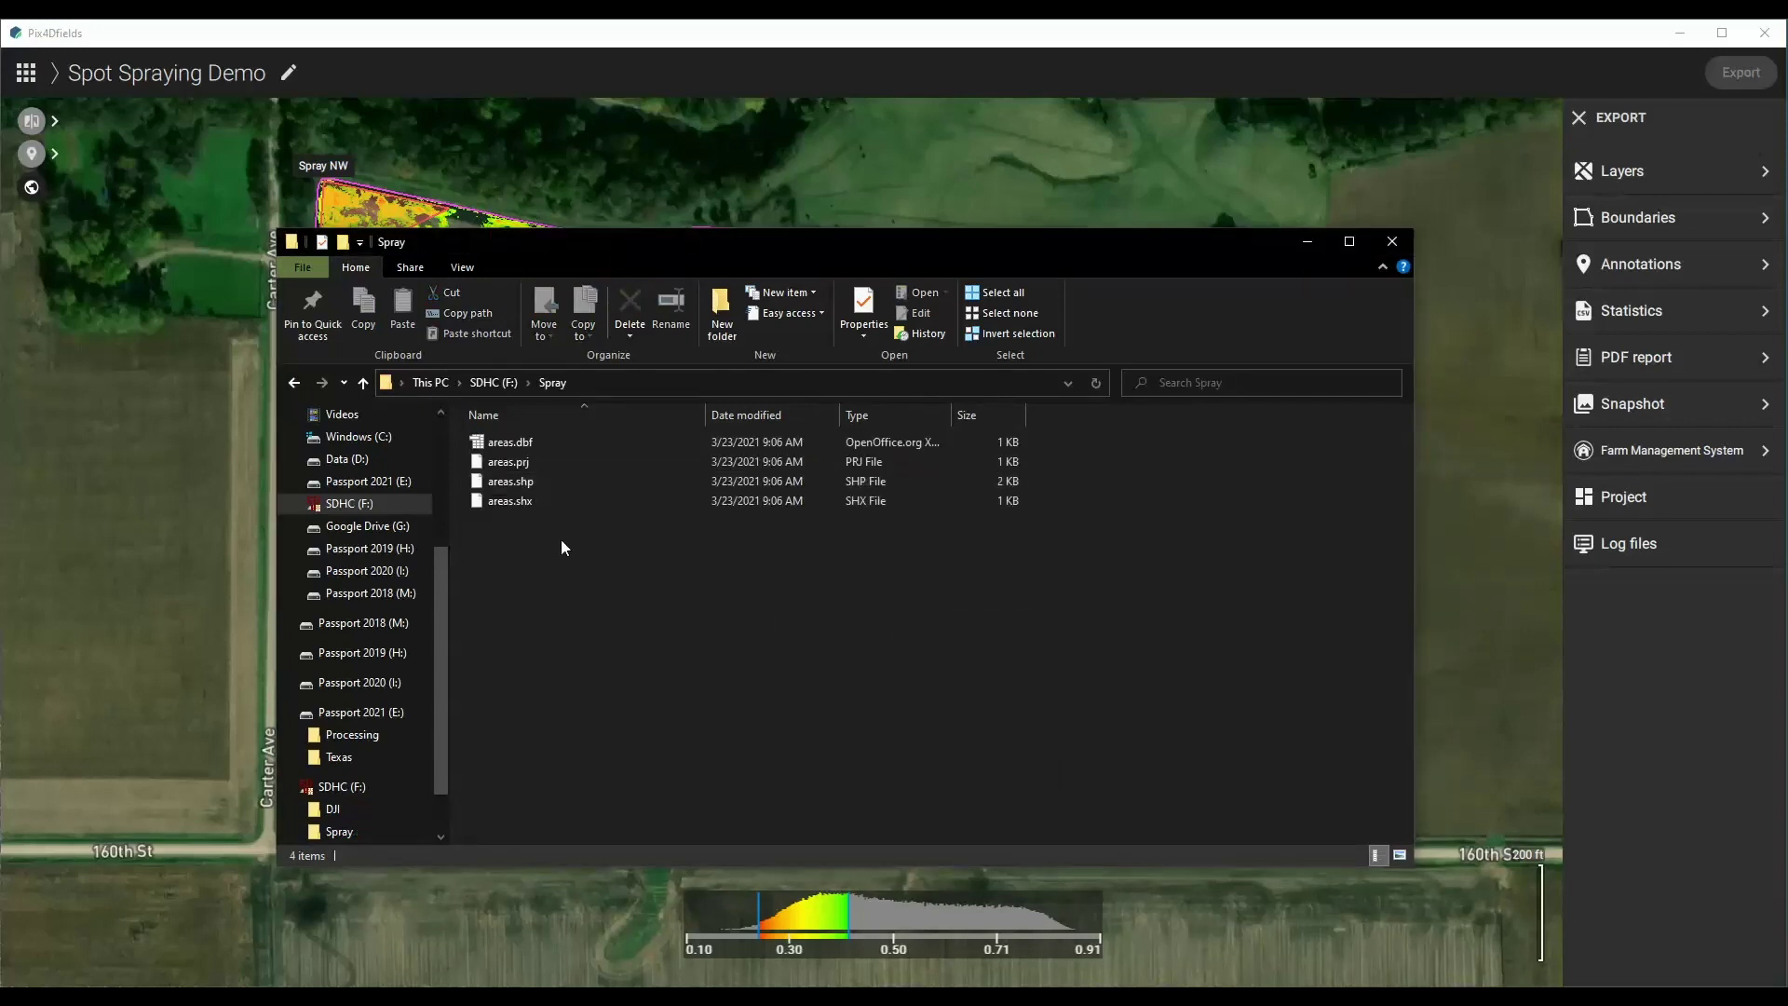
{"action": "mouse_move", "coordinate": [586, 579]}
{"action": "left_mouse_down"}
{"action": "mouse_move", "coordinate": [525, 501]}
{"action": "mouse_move", "coordinate": [514, 443]}
{"action": "left_mouse_up"}
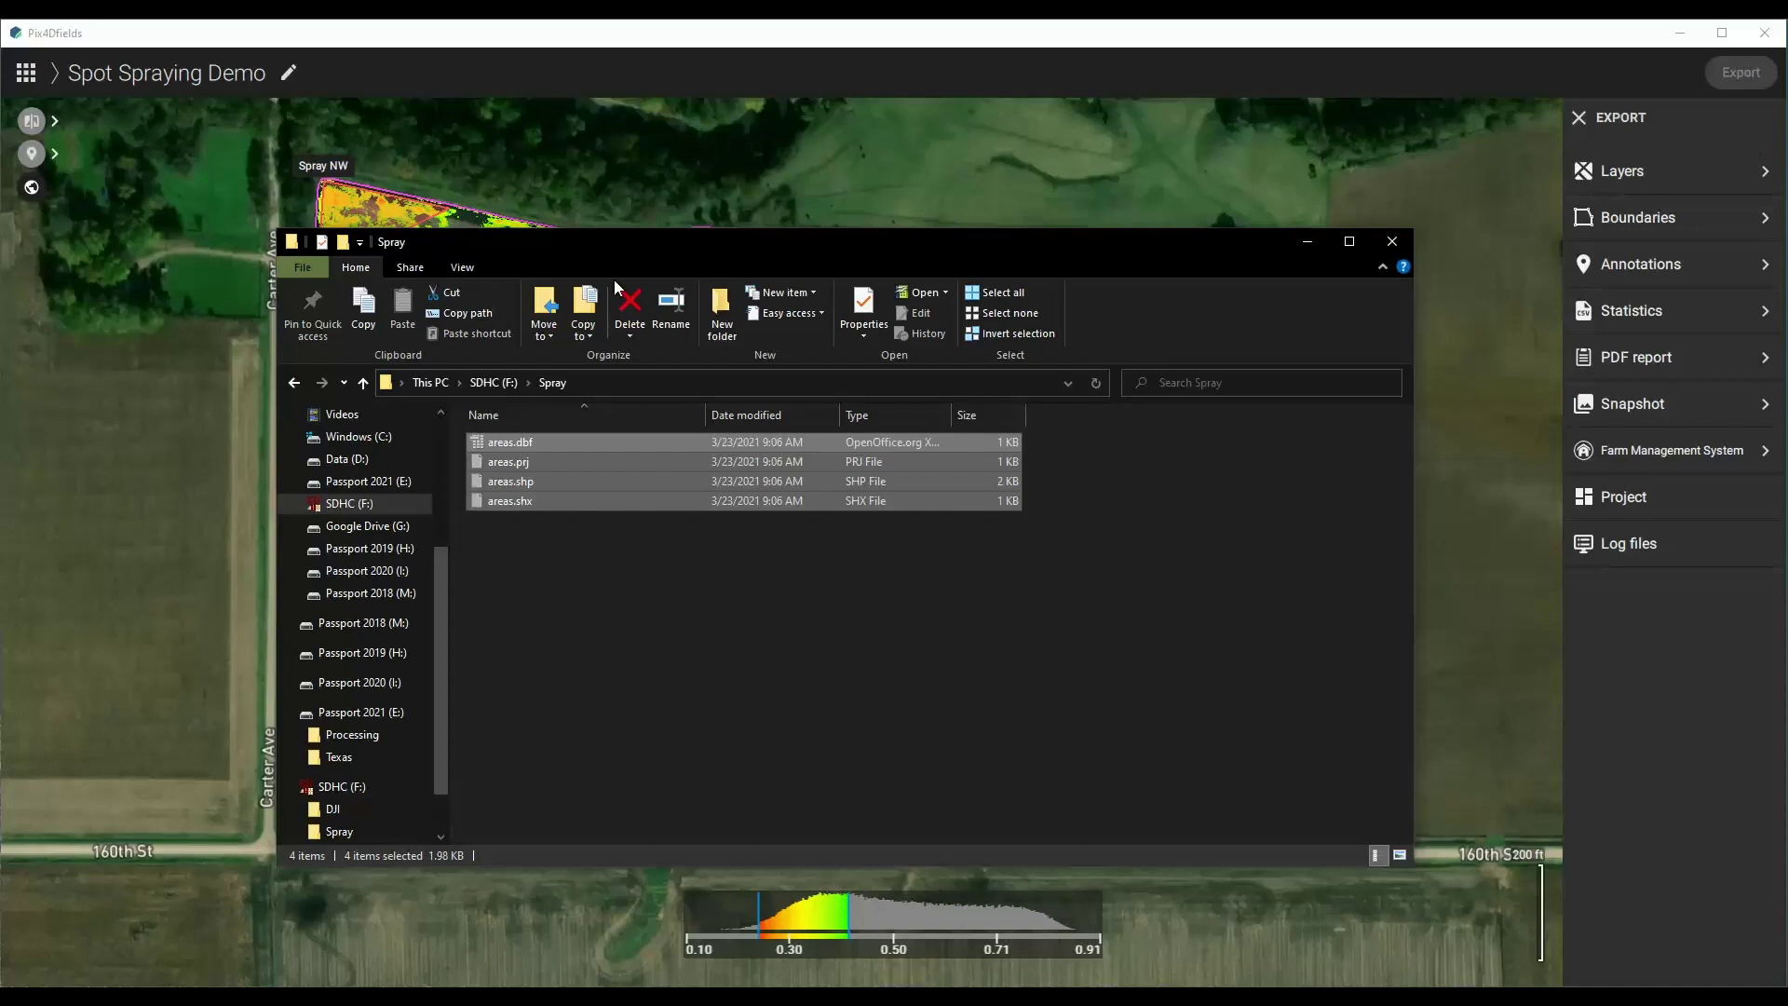
{"action": "left_click", "coordinate": [493, 382]}
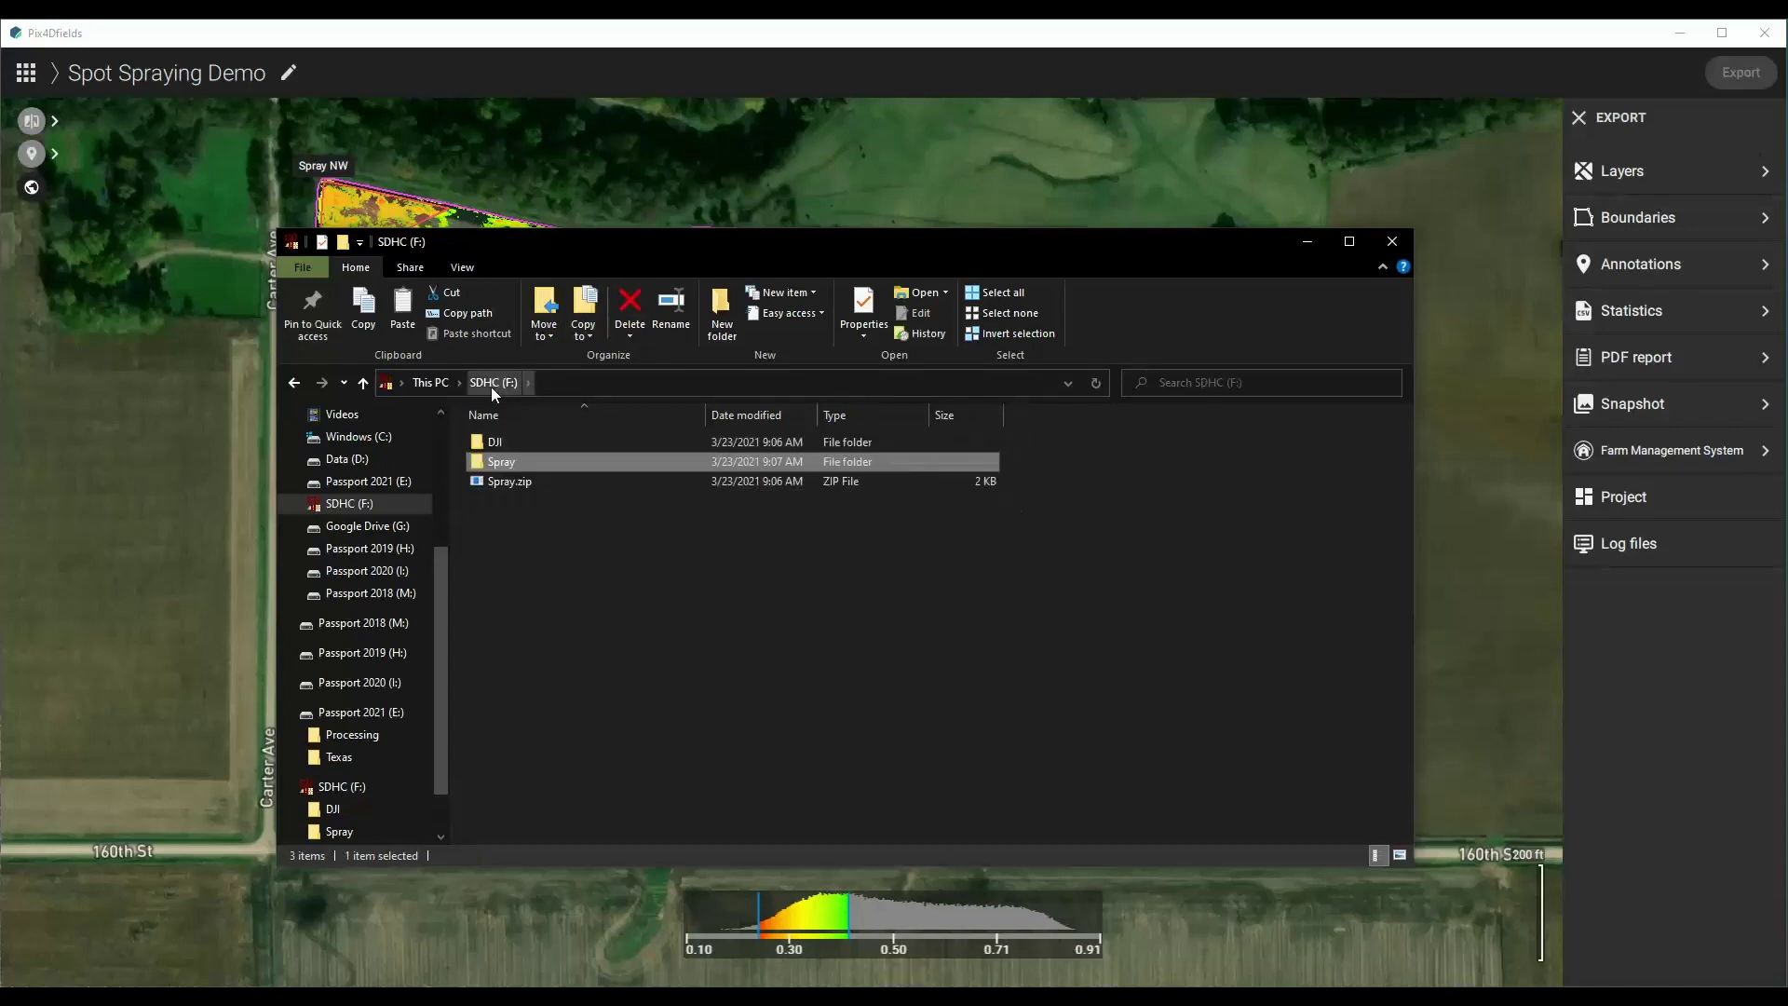
{"action": "double_click", "coordinate": [494, 441]}
{"action": "double_click", "coordinate": [493, 444]}
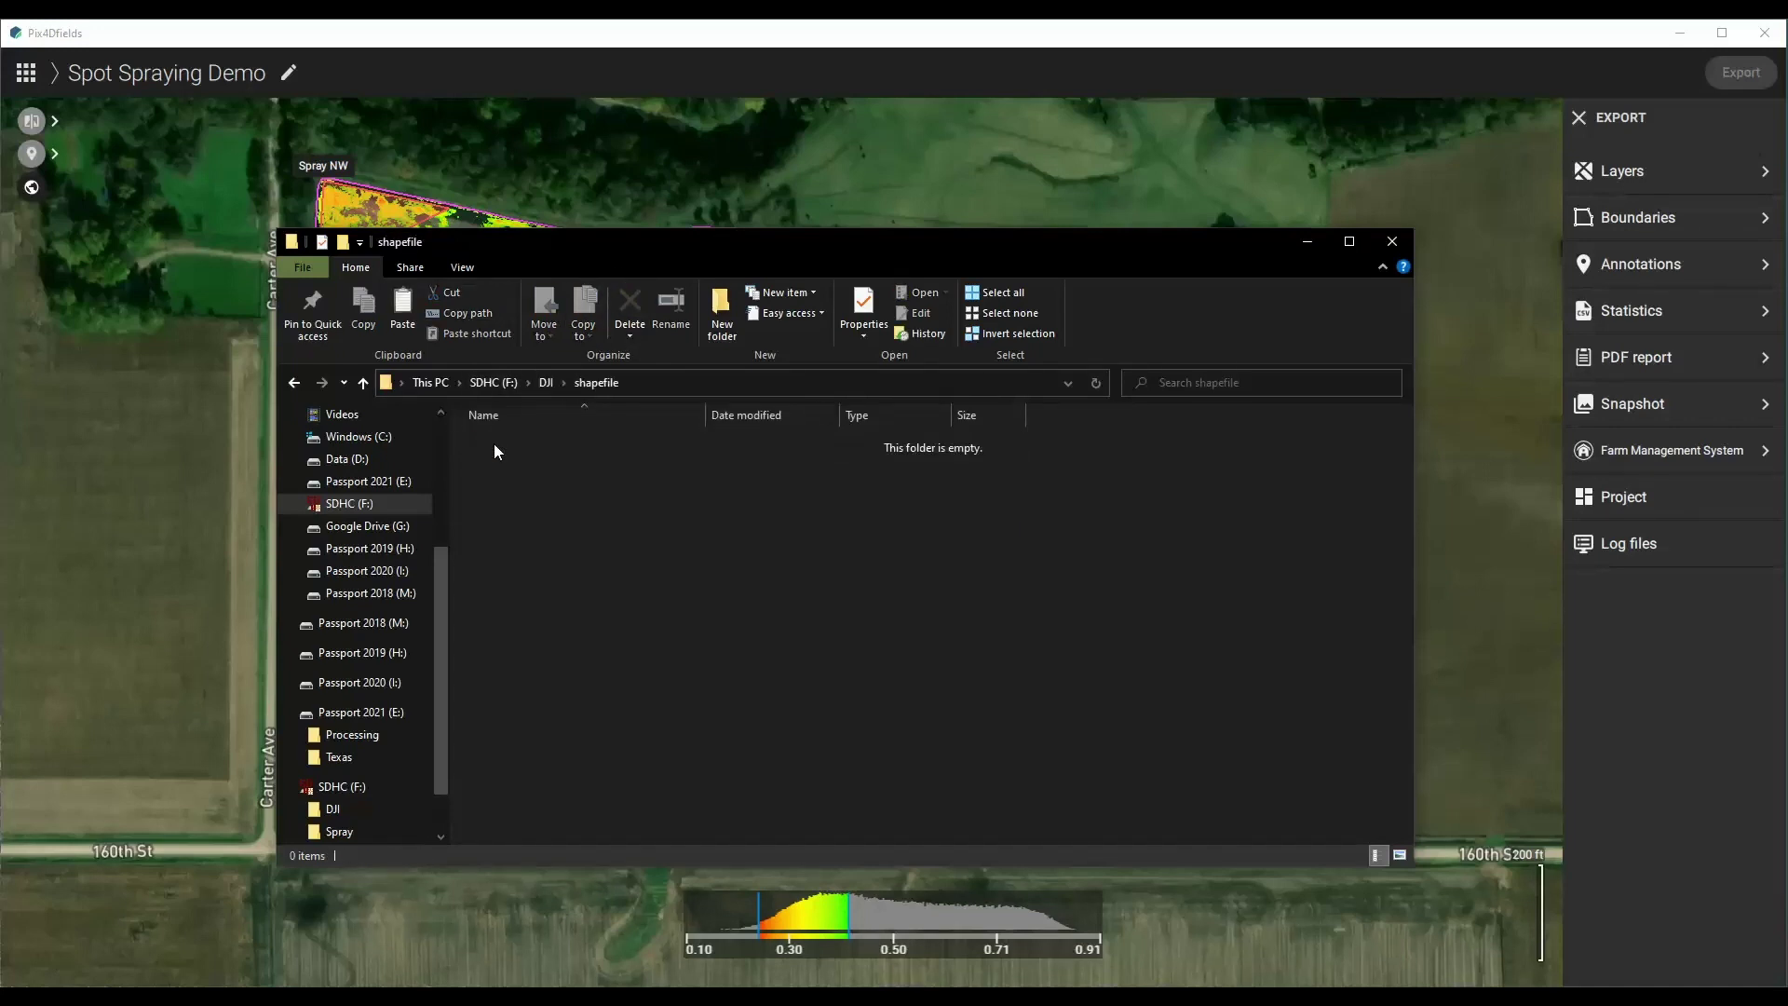
{"action": "key", "text": "ctrl+v"}
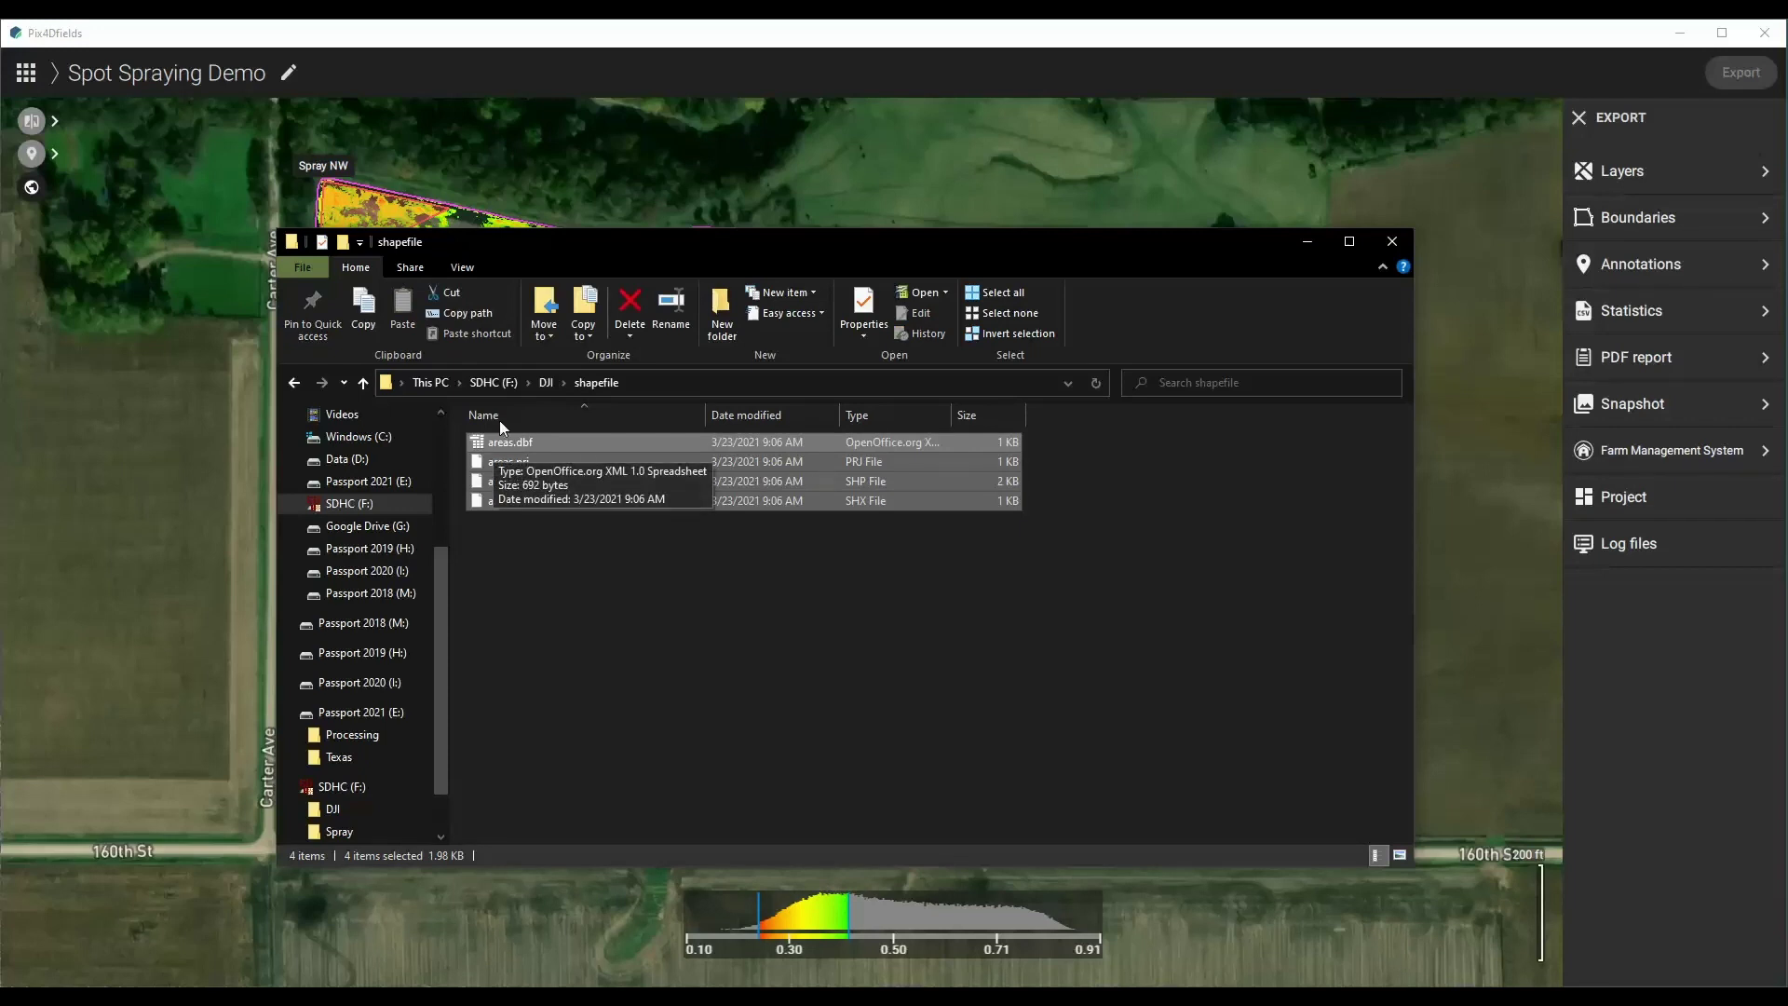
Create a "Spray Job 1" folder inside the shapefile folder and move the four areas files into it.
{"action": "left_click", "coordinate": [721, 313]}
{"action": "type", "text": "Spray Job 1"}
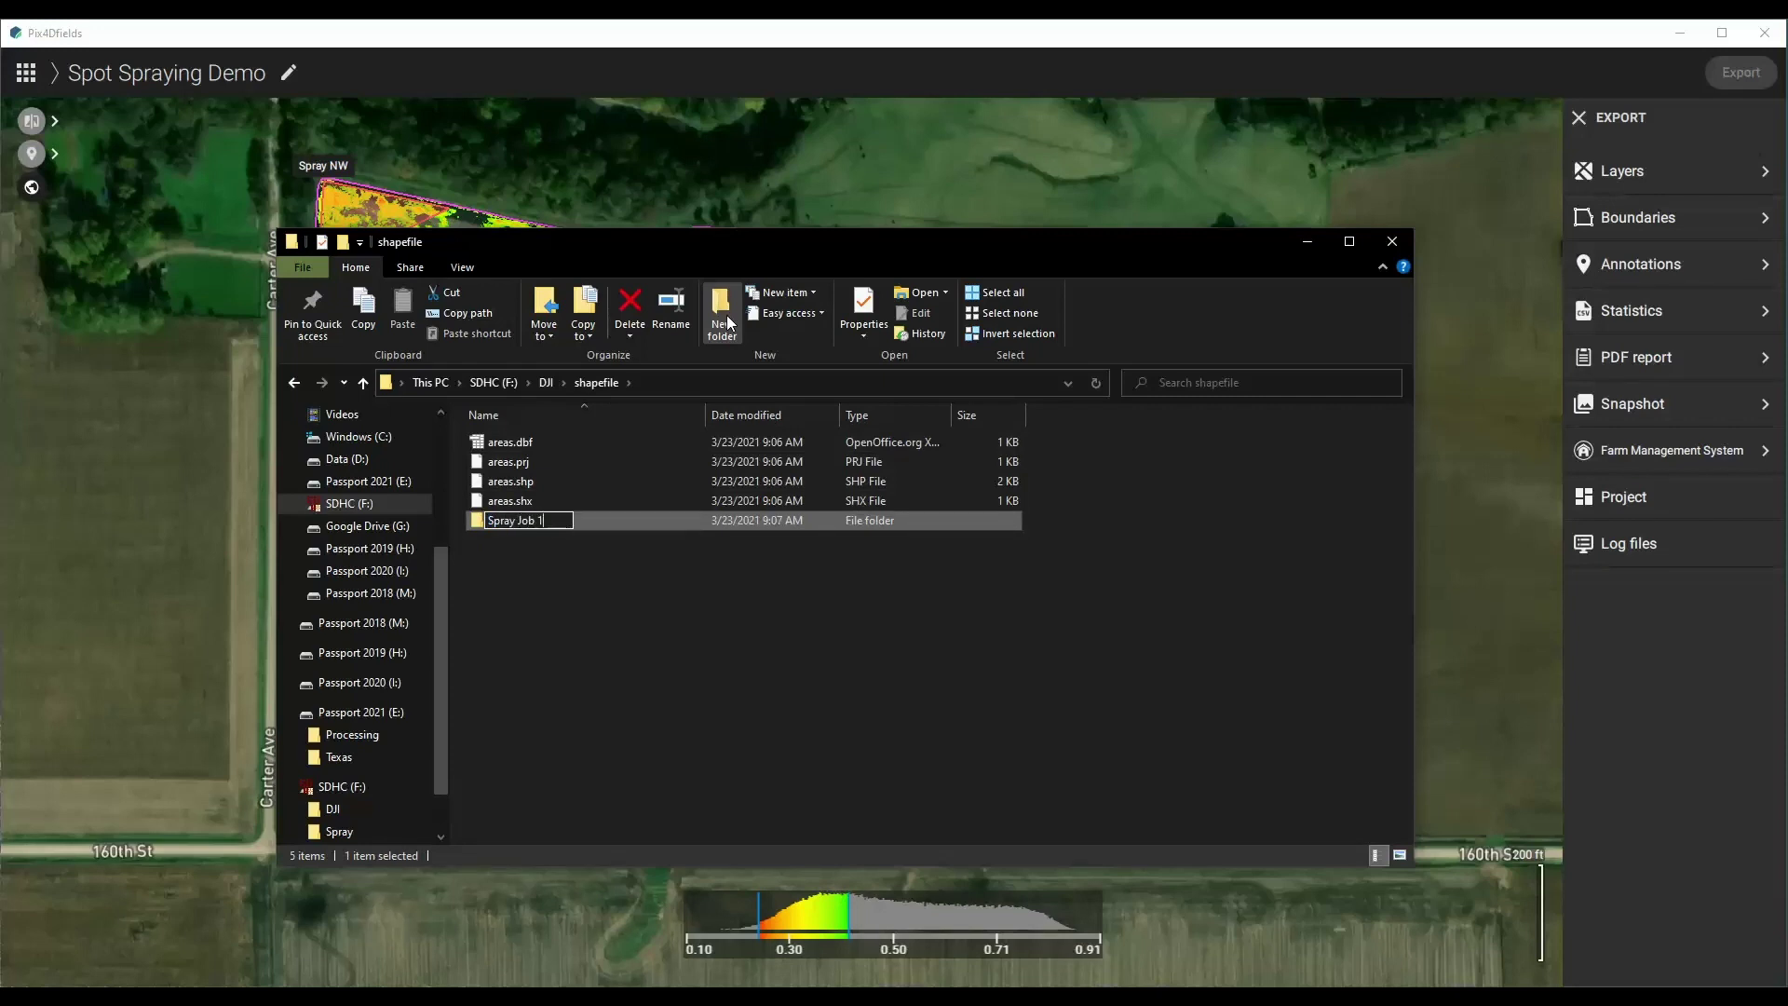
{"action": "key", "text": "Return"}
{"action": "mouse_move", "coordinate": [1058, 432]}
{"action": "left_mouse_down"}
{"action": "mouse_move", "coordinate": [625, 479]}
{"action": "mouse_move", "coordinate": [611, 499]}
{"action": "mouse_move", "coordinate": [595, 490]}
{"action": "mouse_move", "coordinate": [592, 519]}
{"action": "left_mouse_up"}
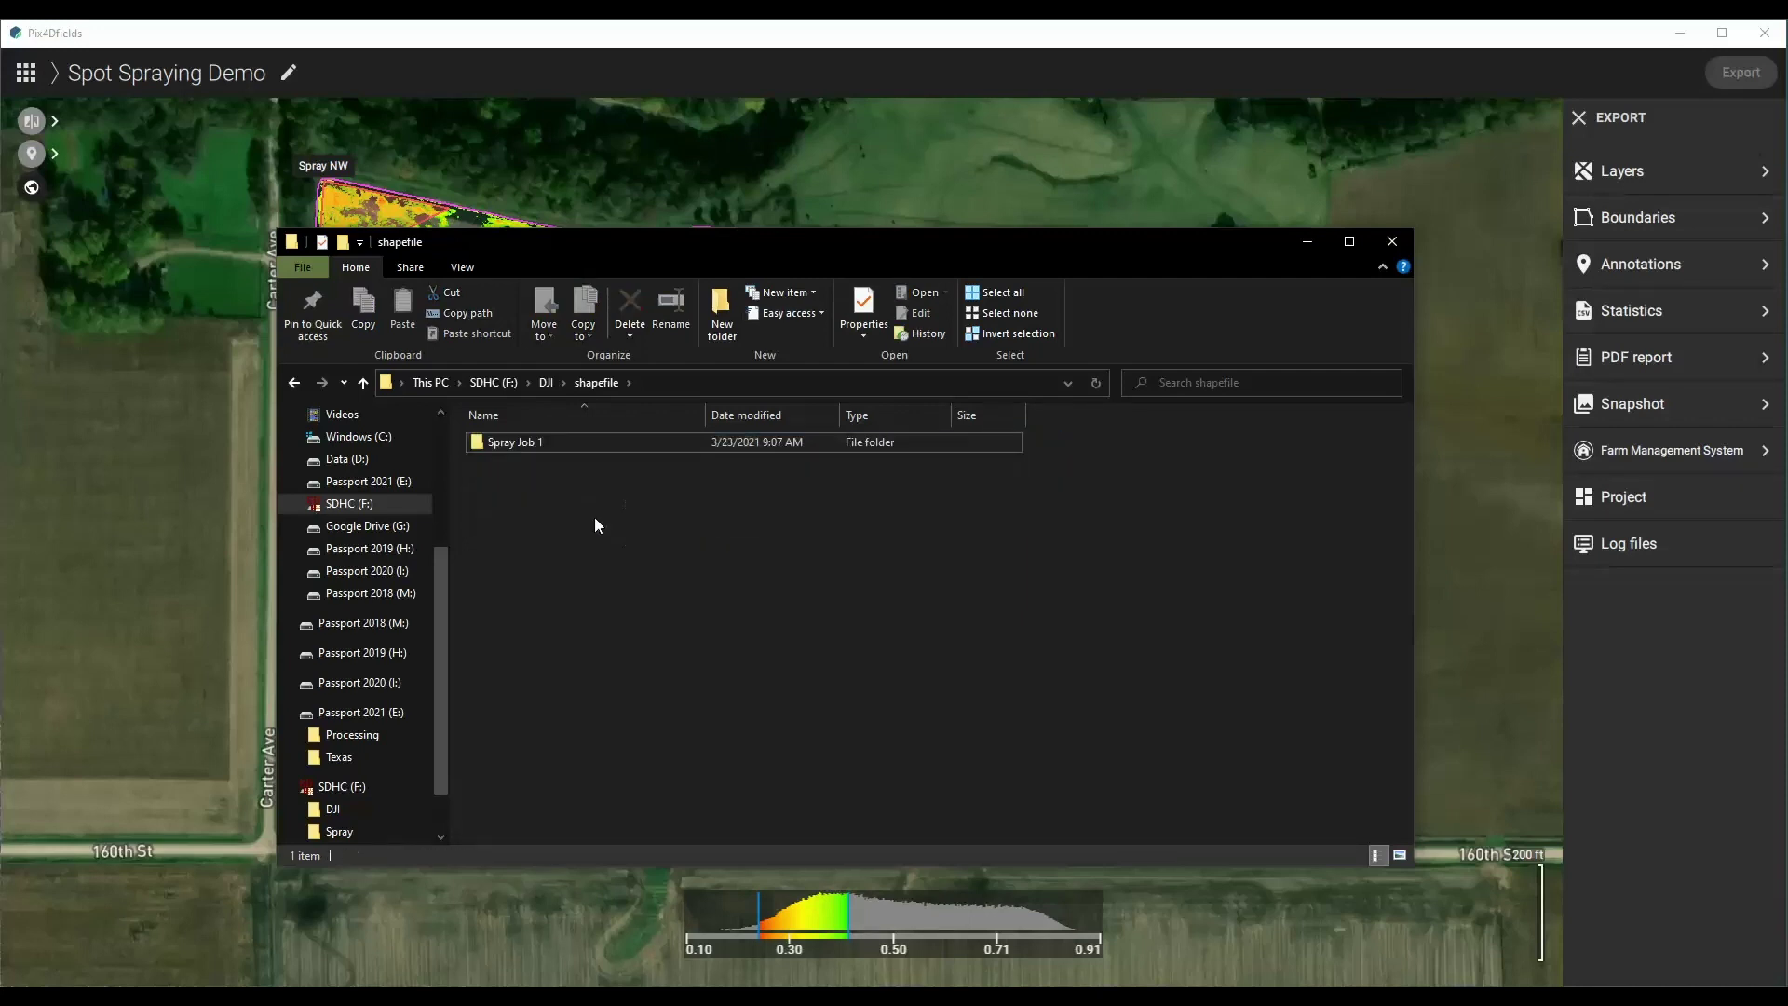
Permanently delete the Spray folder and Spray.zip from the SDHC (F:) card's root and return to the field map.
{"action": "left_click", "coordinate": [501, 383]}
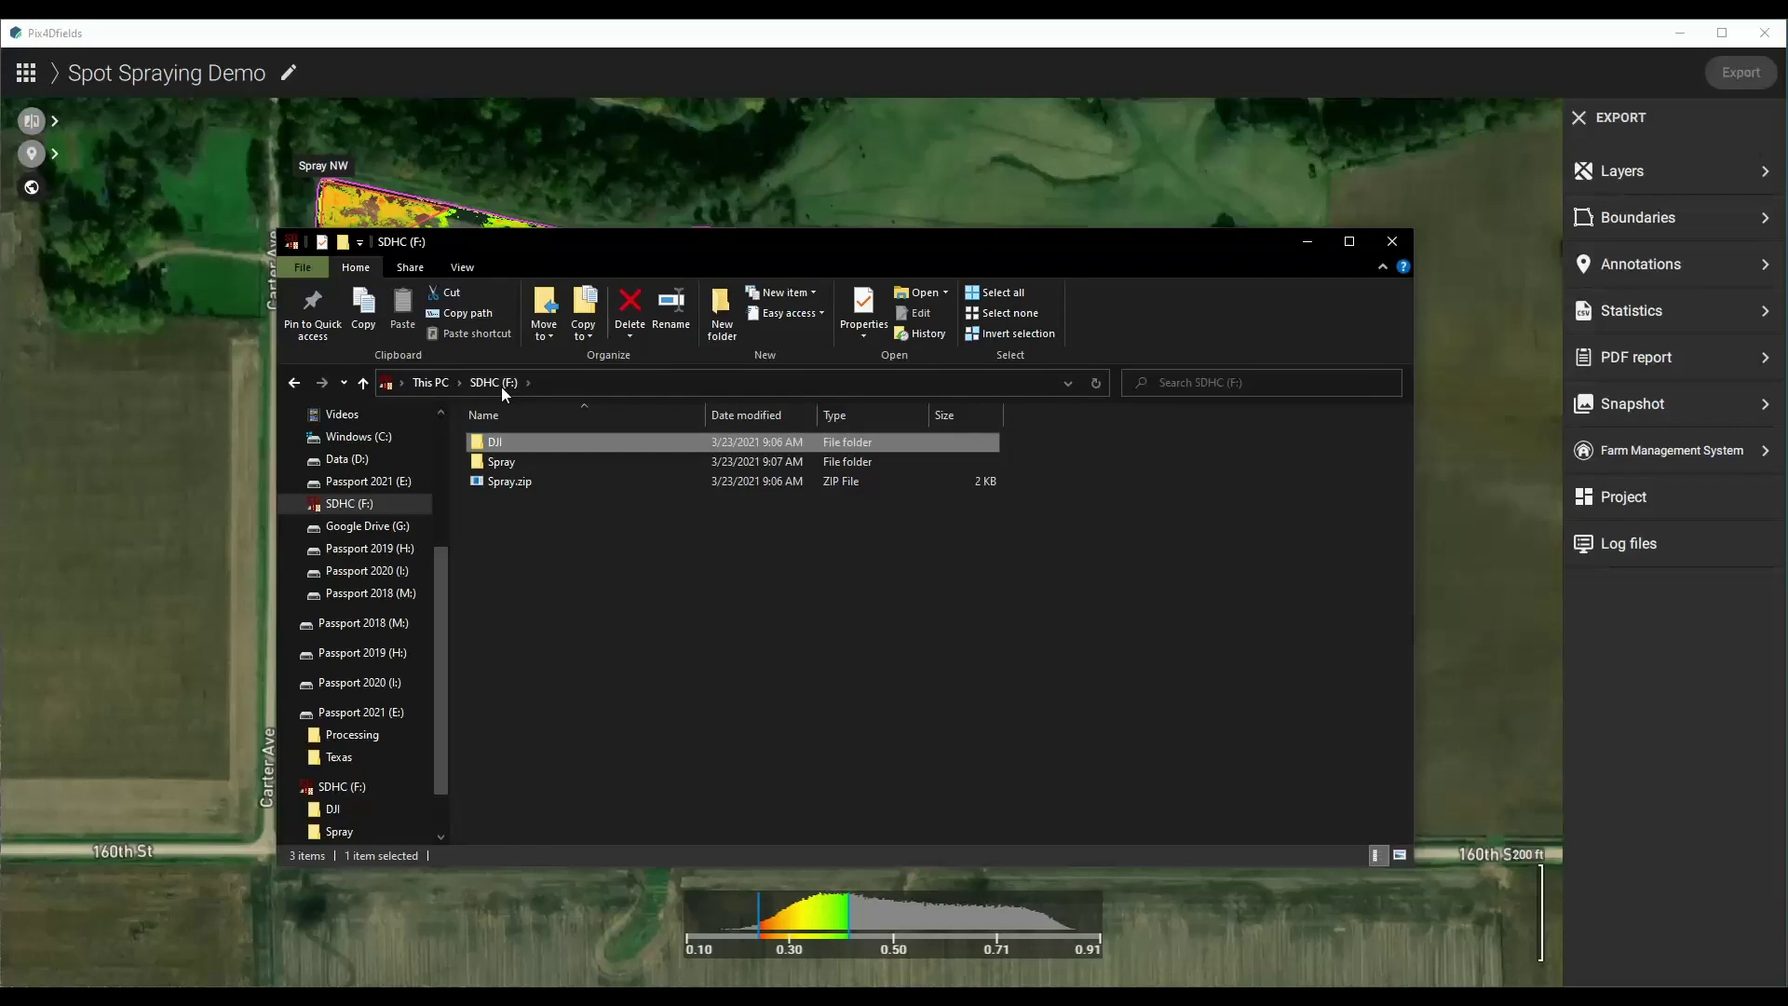
{"action": "left_click_drag", "start_coordinate": [516, 505], "coordinate": [495, 460]}
{"action": "right_click", "coordinate": [495, 460]}
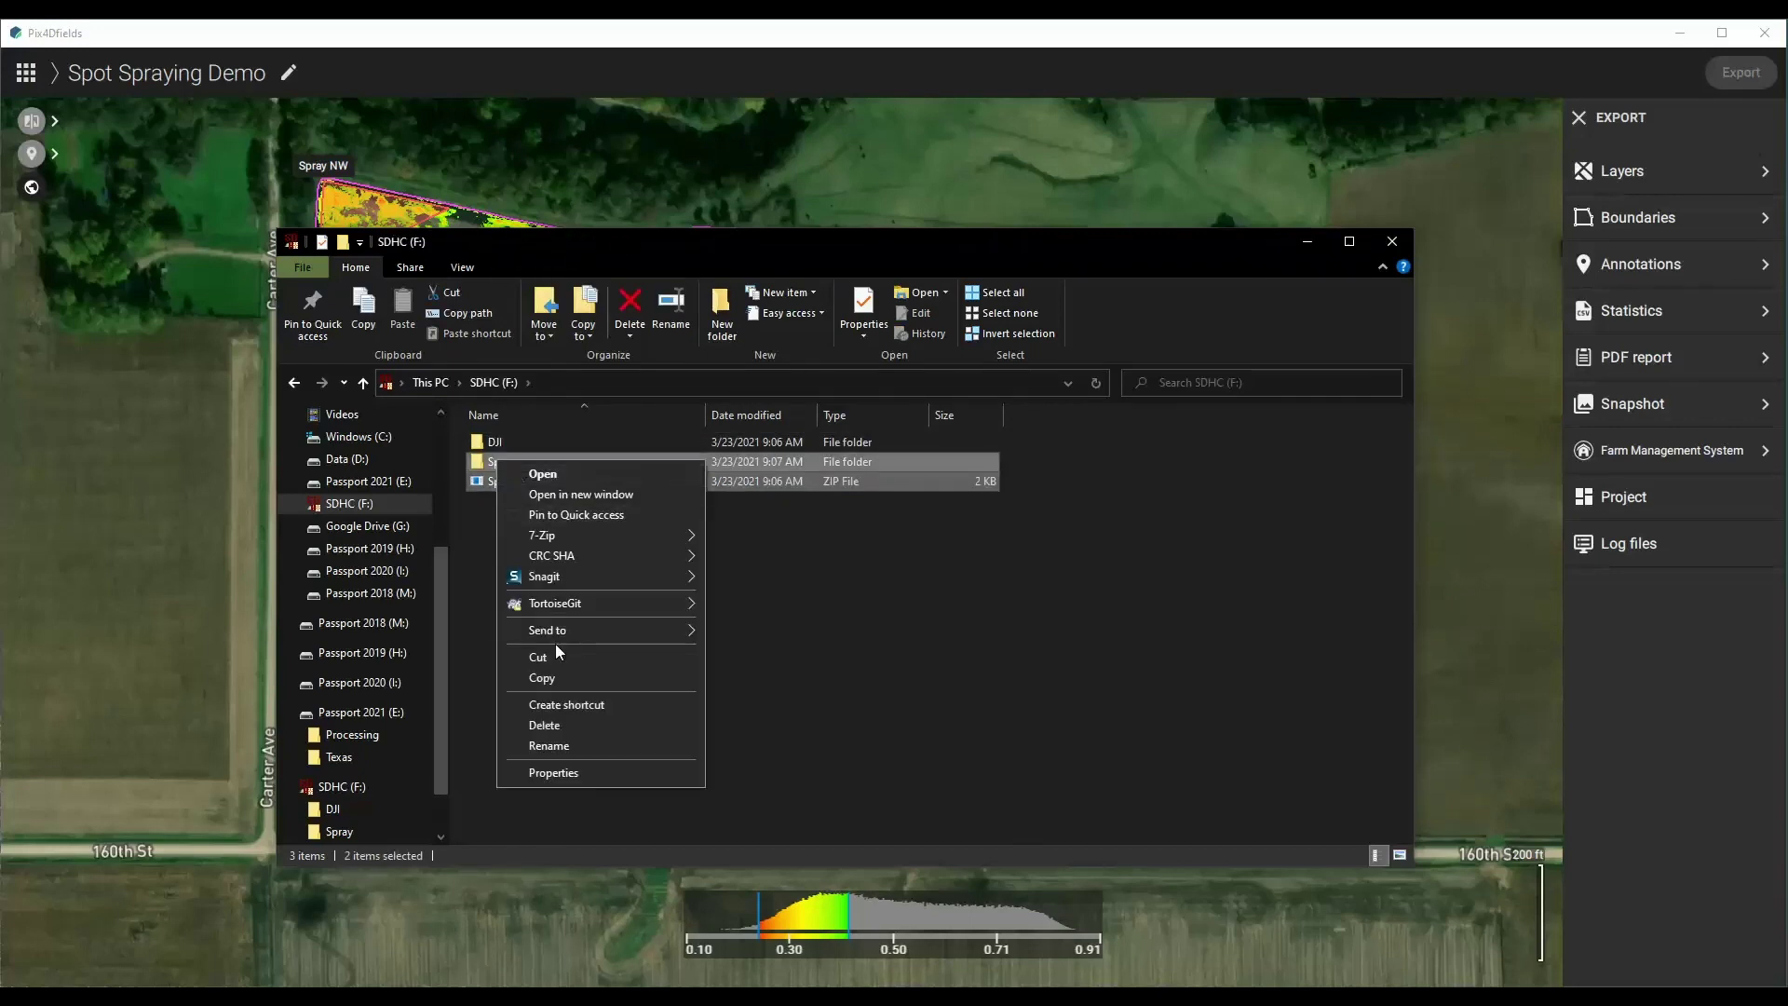
{"action": "left_click", "coordinate": [550, 726]}
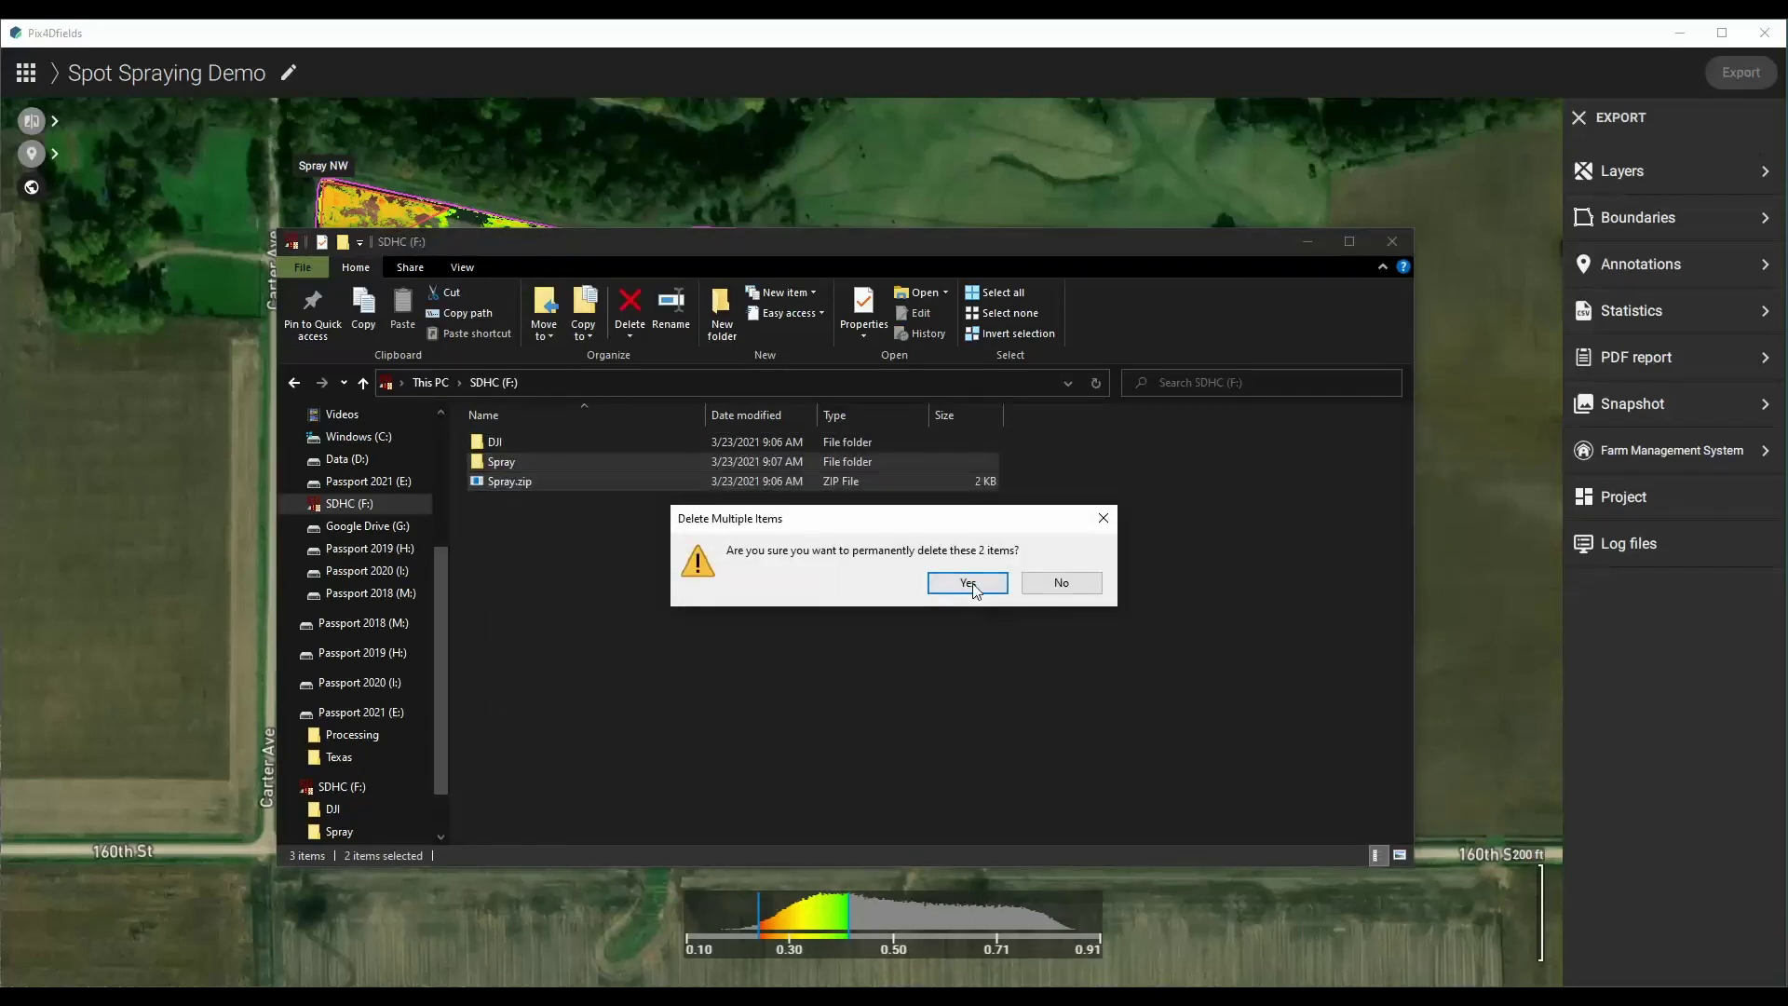
{"action": "left_click", "coordinate": [970, 585]}
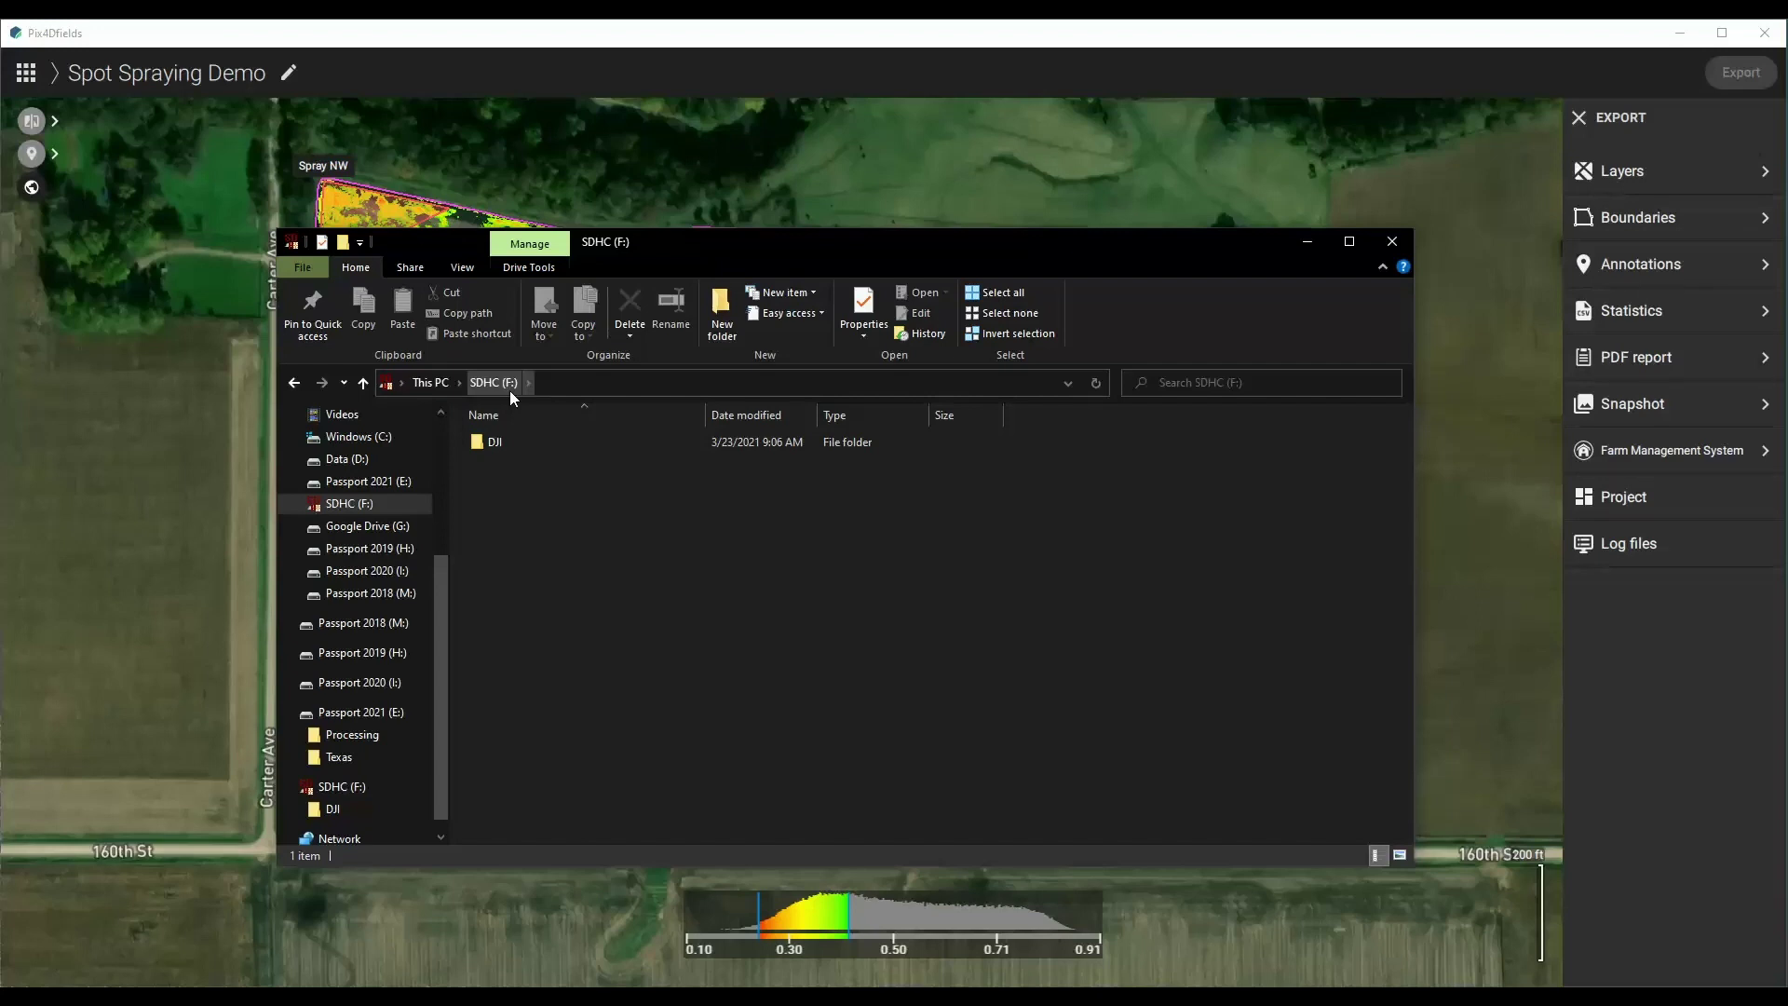
{"action": "left_click", "coordinate": [1307, 242]}
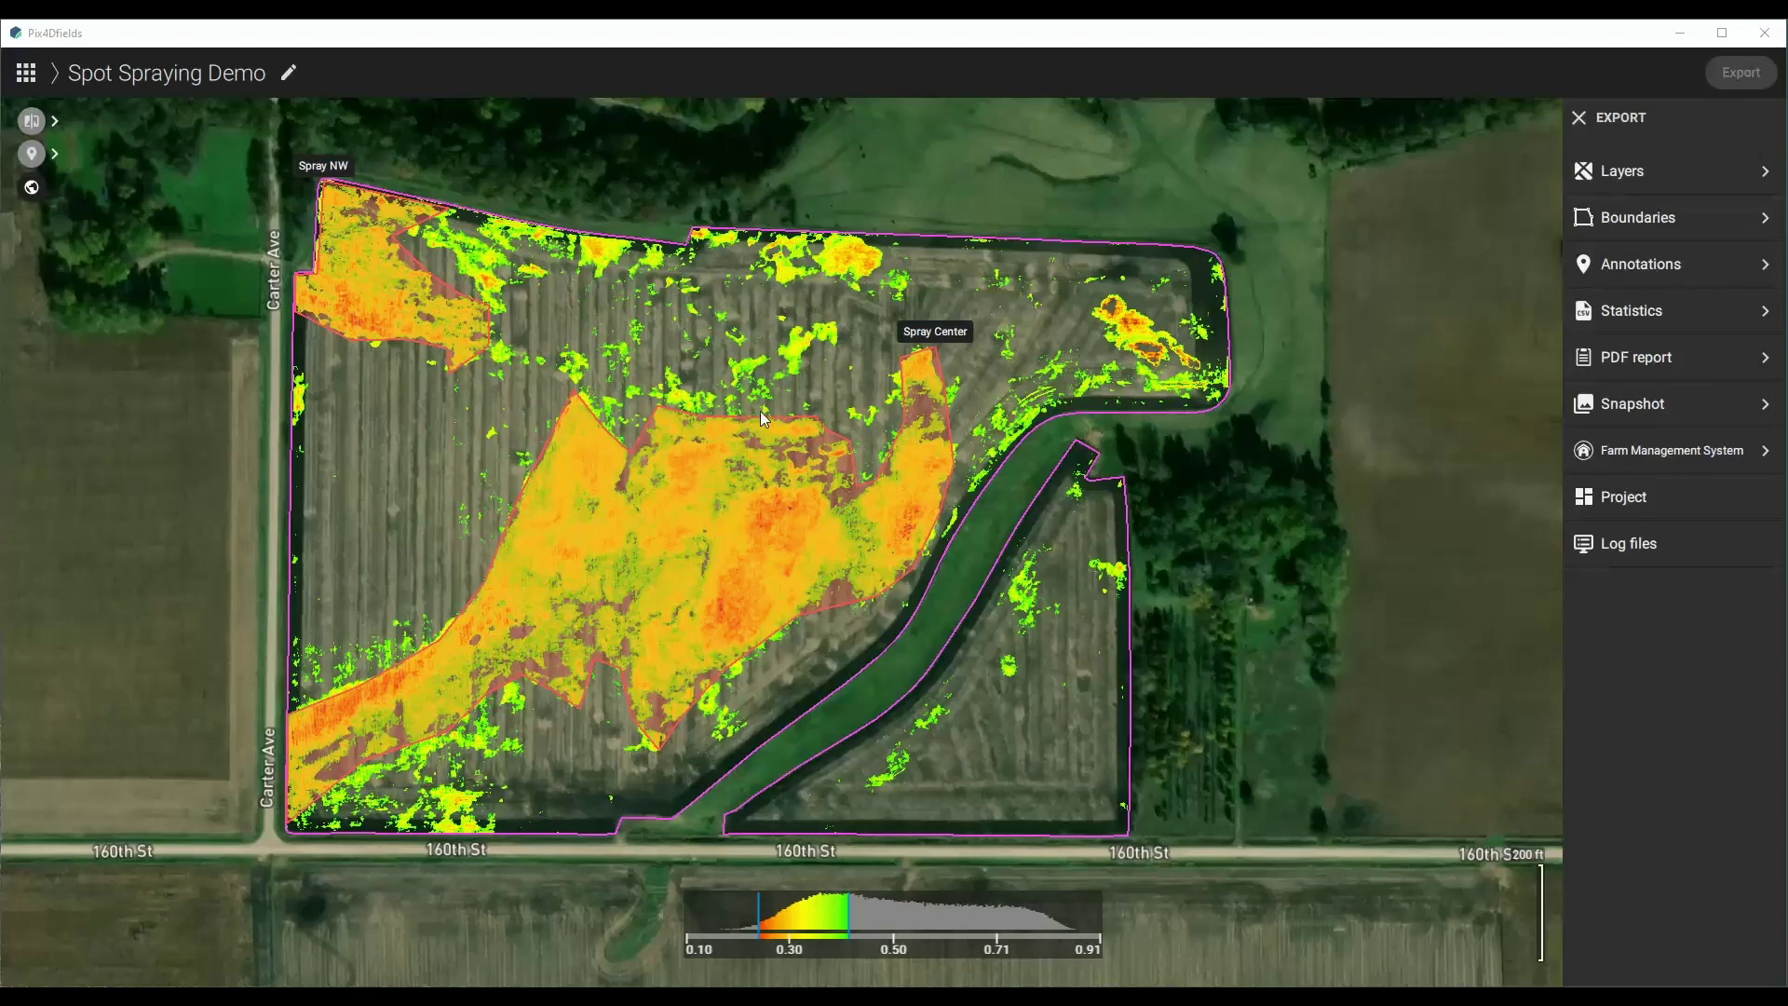
Set up a boundary export of NS_MAMIES in Shapefile (.zip) format, and return to the list of export types.
{"action": "left_click", "coordinate": [1649, 223]}
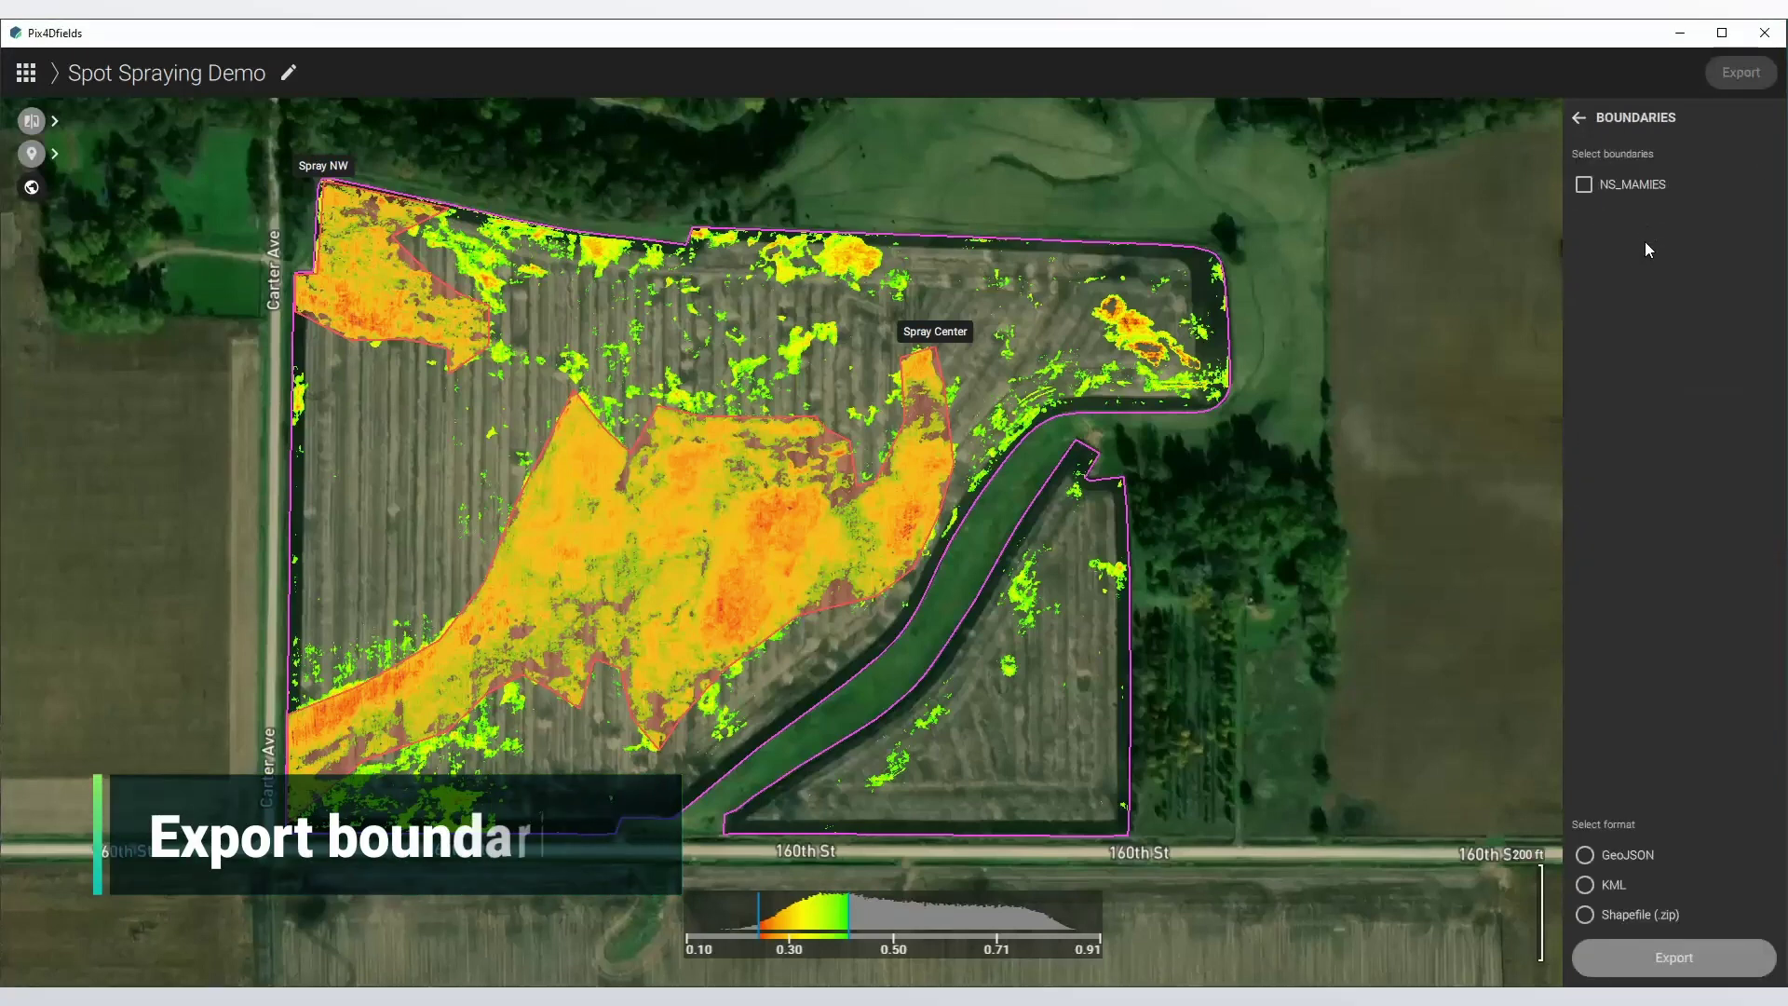
{"action": "left_click", "coordinate": [1588, 186]}
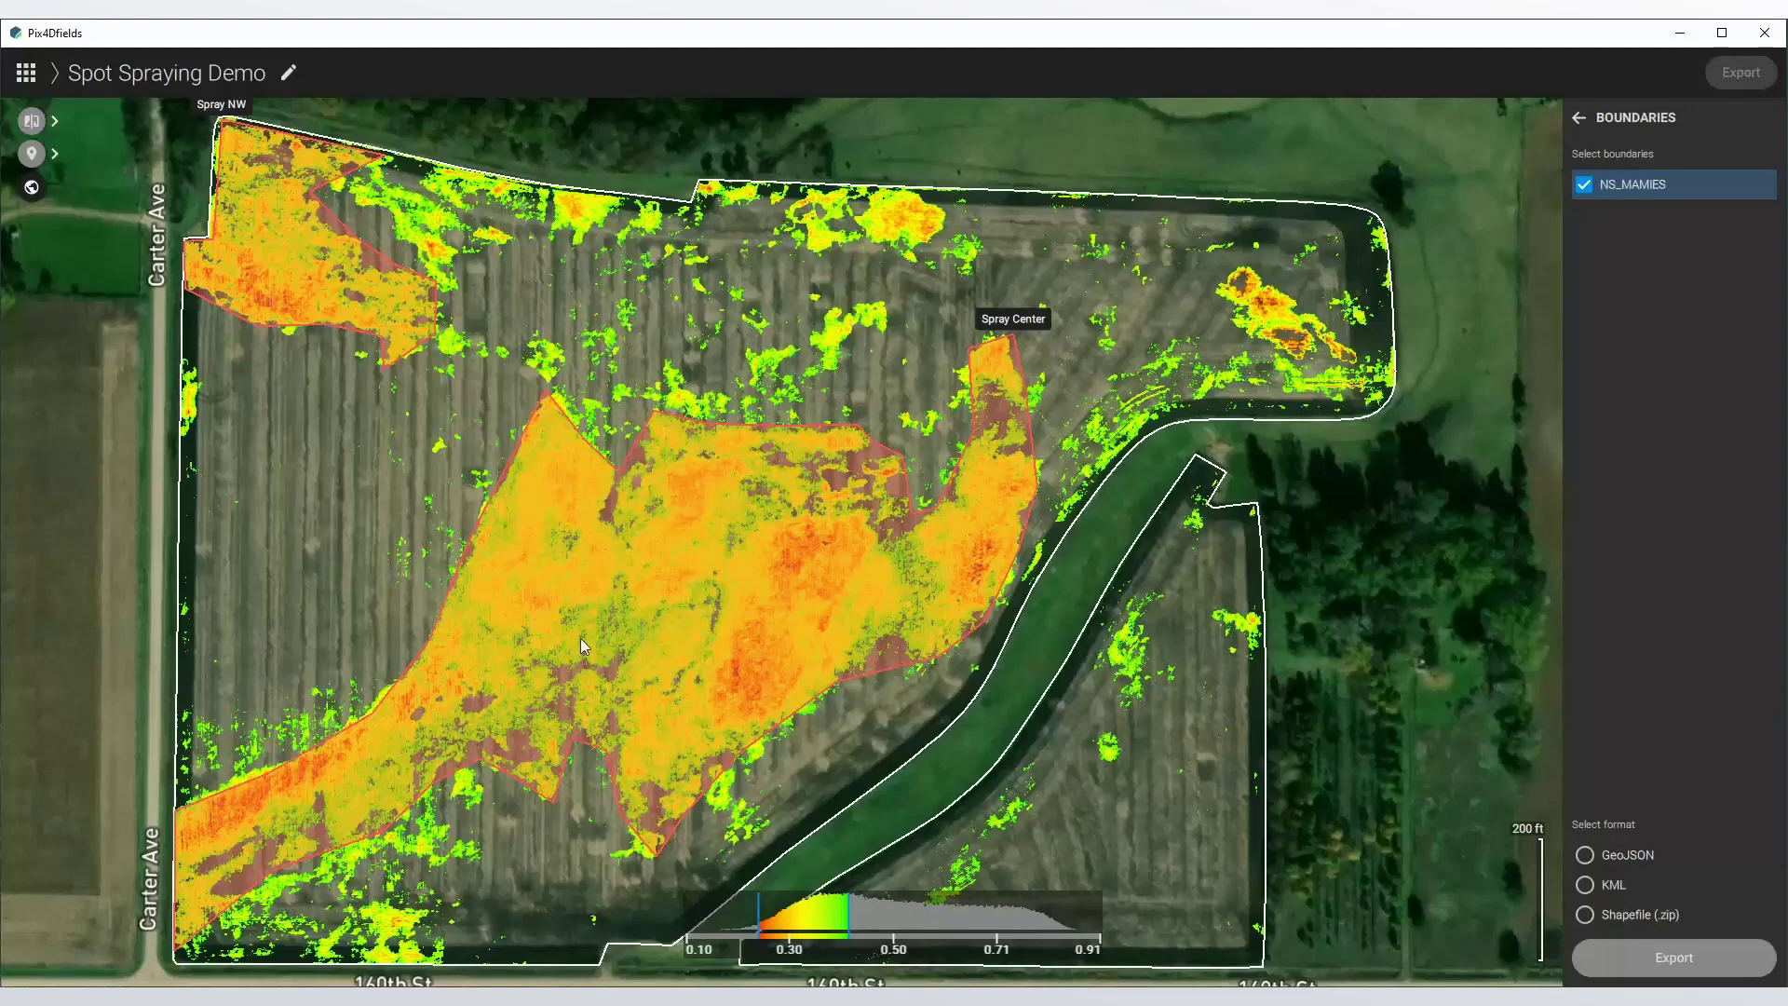
{"action": "left_click", "coordinate": [1622, 897]}
{"action": "left_click", "coordinate": [1618, 920]}
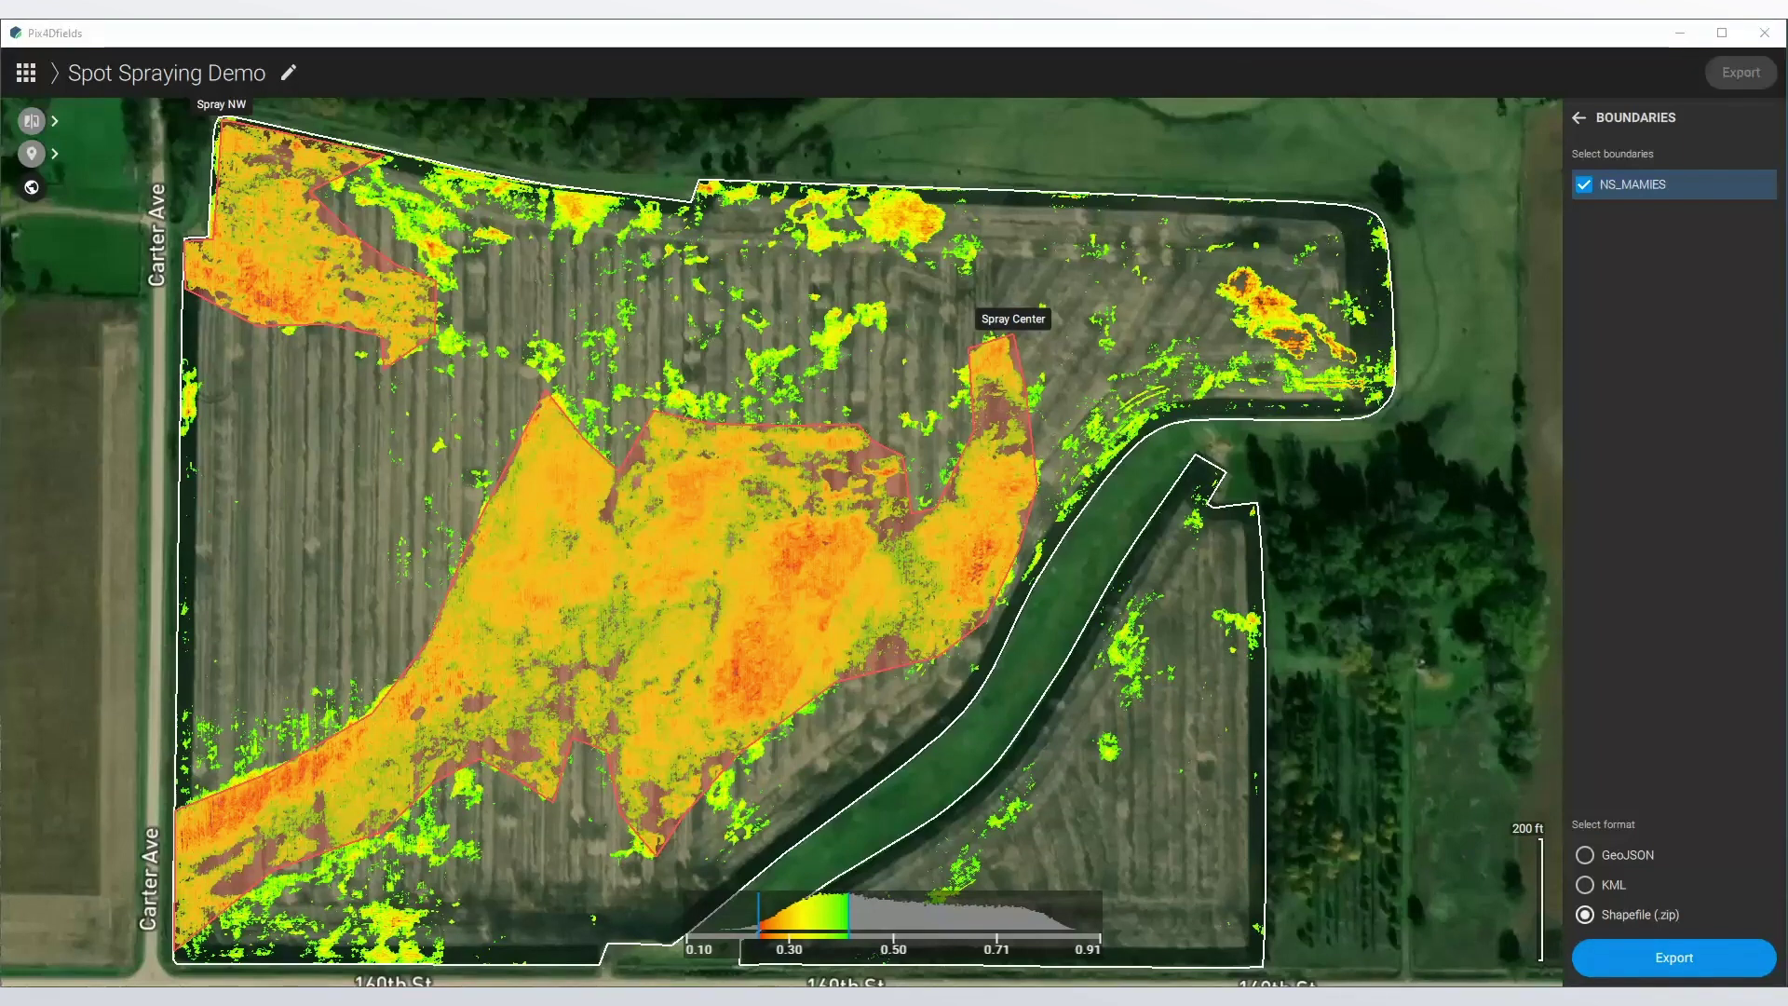
{"action": "left_click", "coordinate": [1580, 124]}
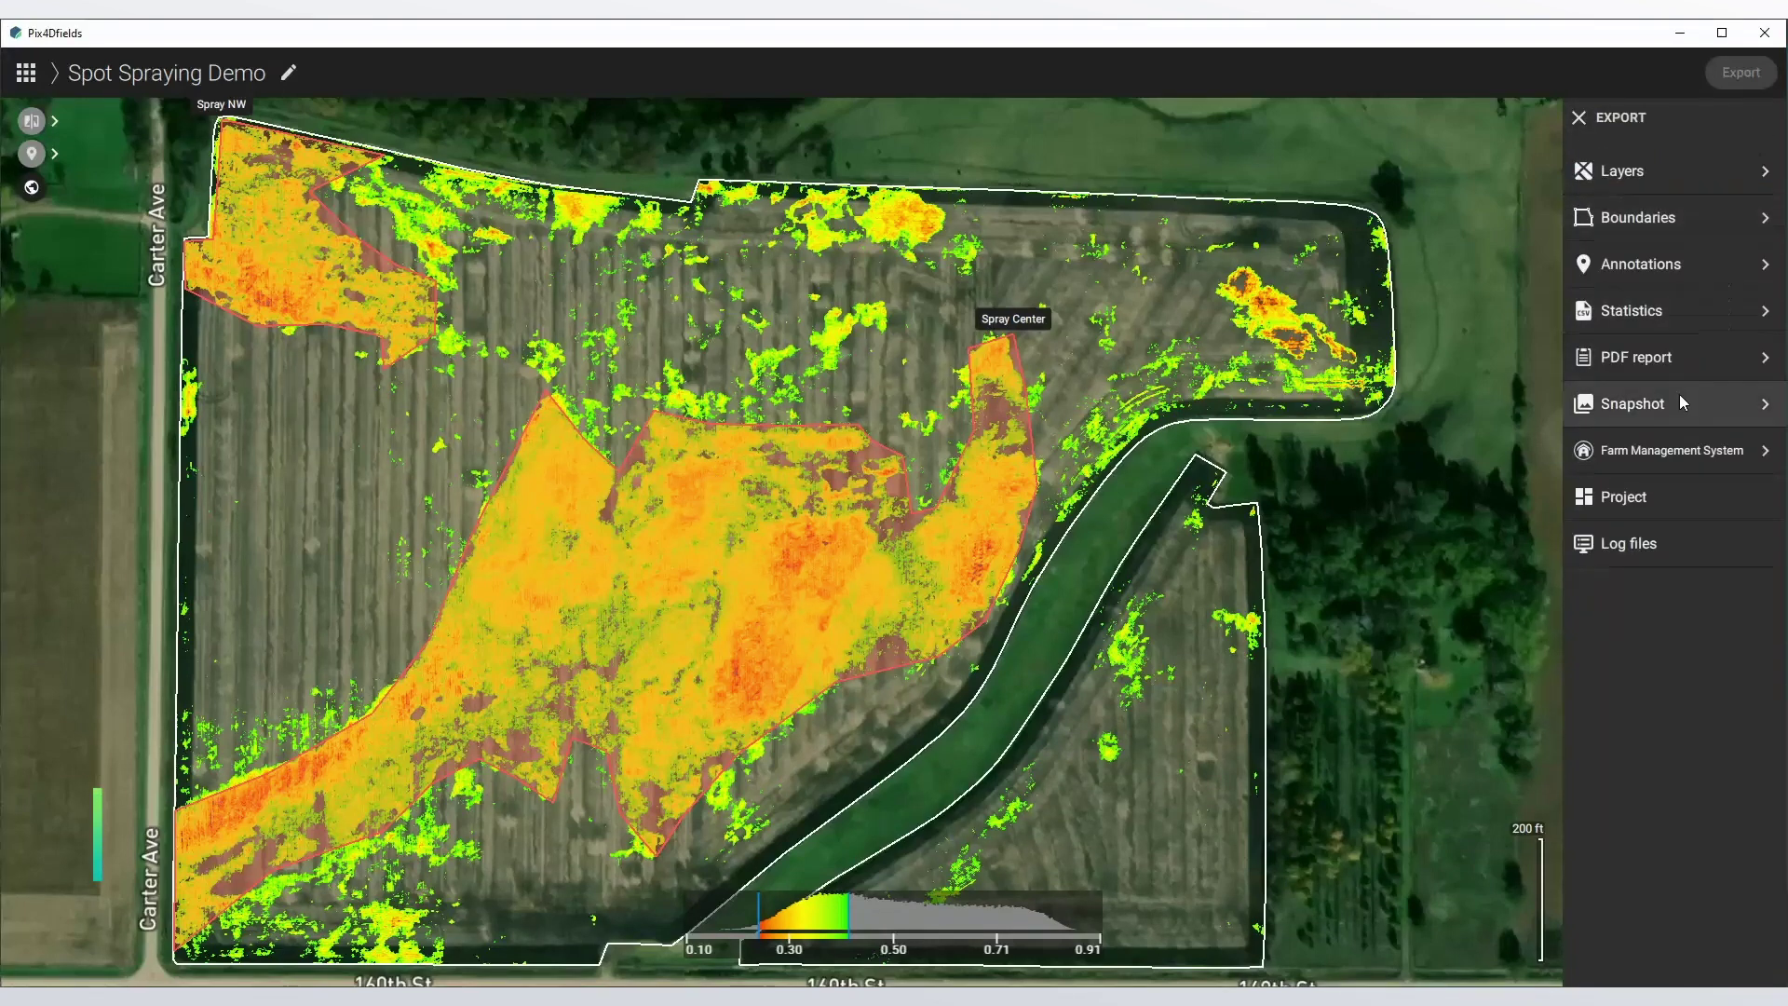
Export a PDF report of the NDVI and Orthomosaic layers to the Data (D:) drive under the name "PDF".
{"action": "left_click", "coordinate": [1673, 360]}
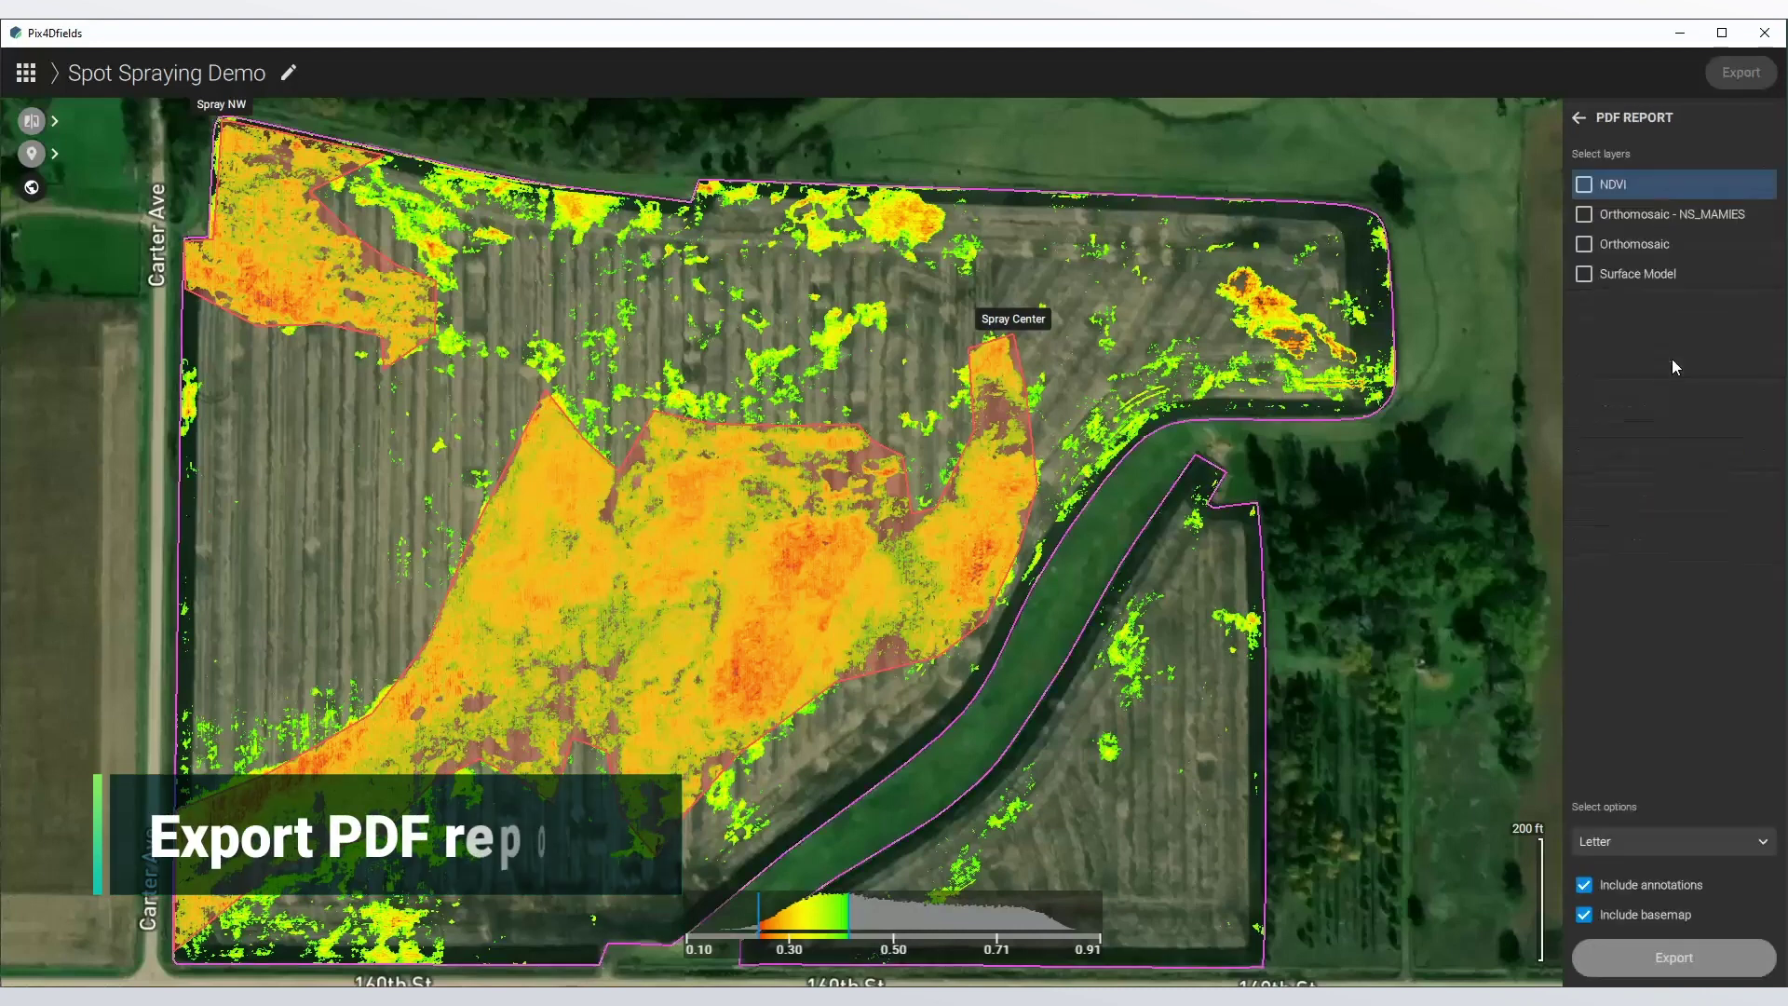
{"action": "left_click", "coordinate": [1640, 187]}
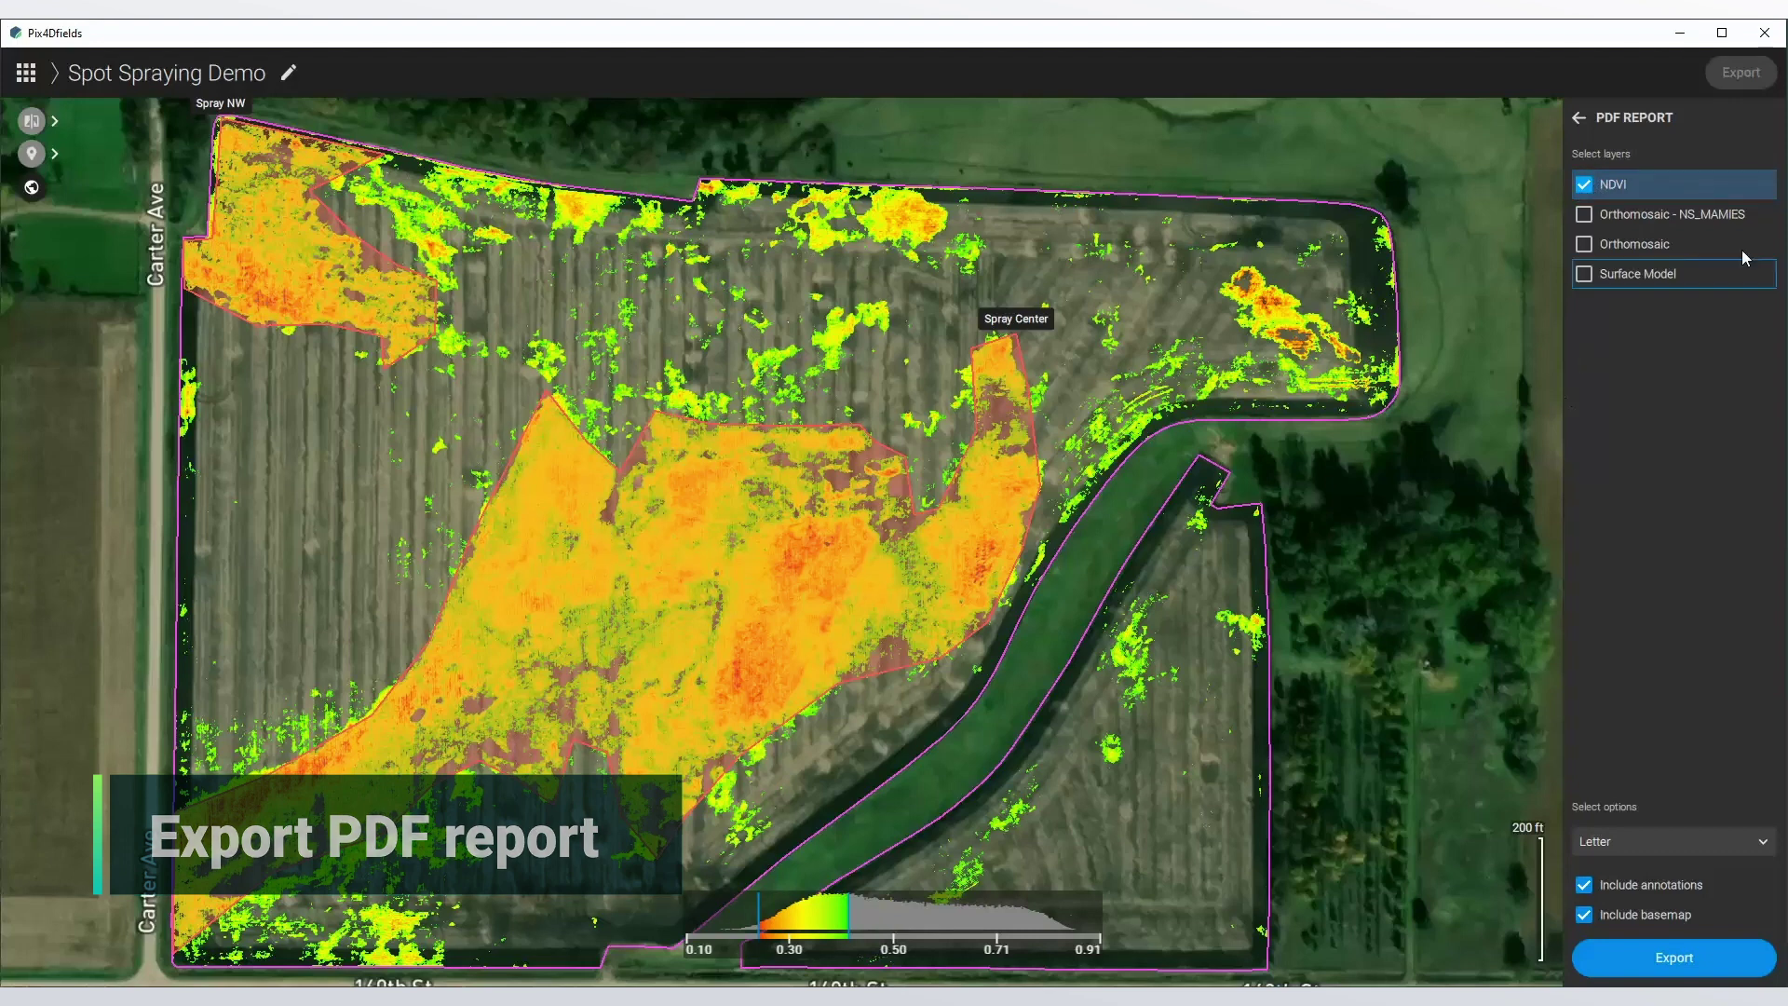
{"action": "left_click", "coordinate": [1654, 246]}
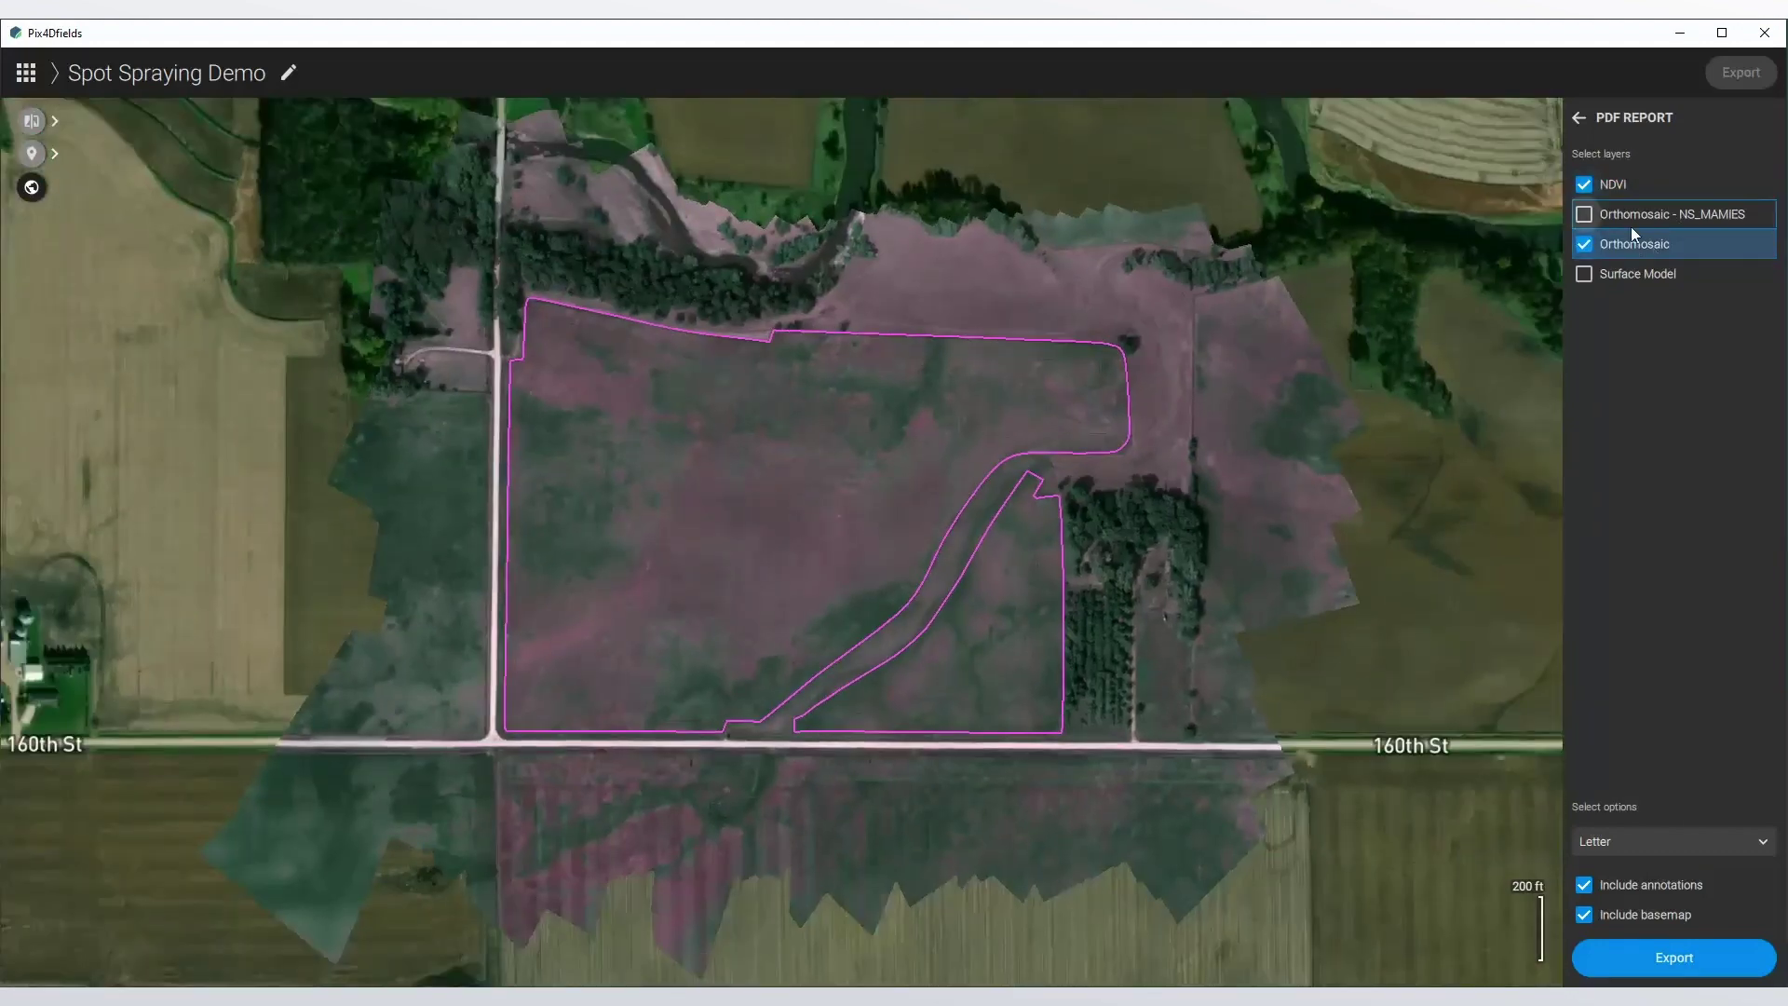
{"action": "left_click", "coordinate": [1706, 969]}
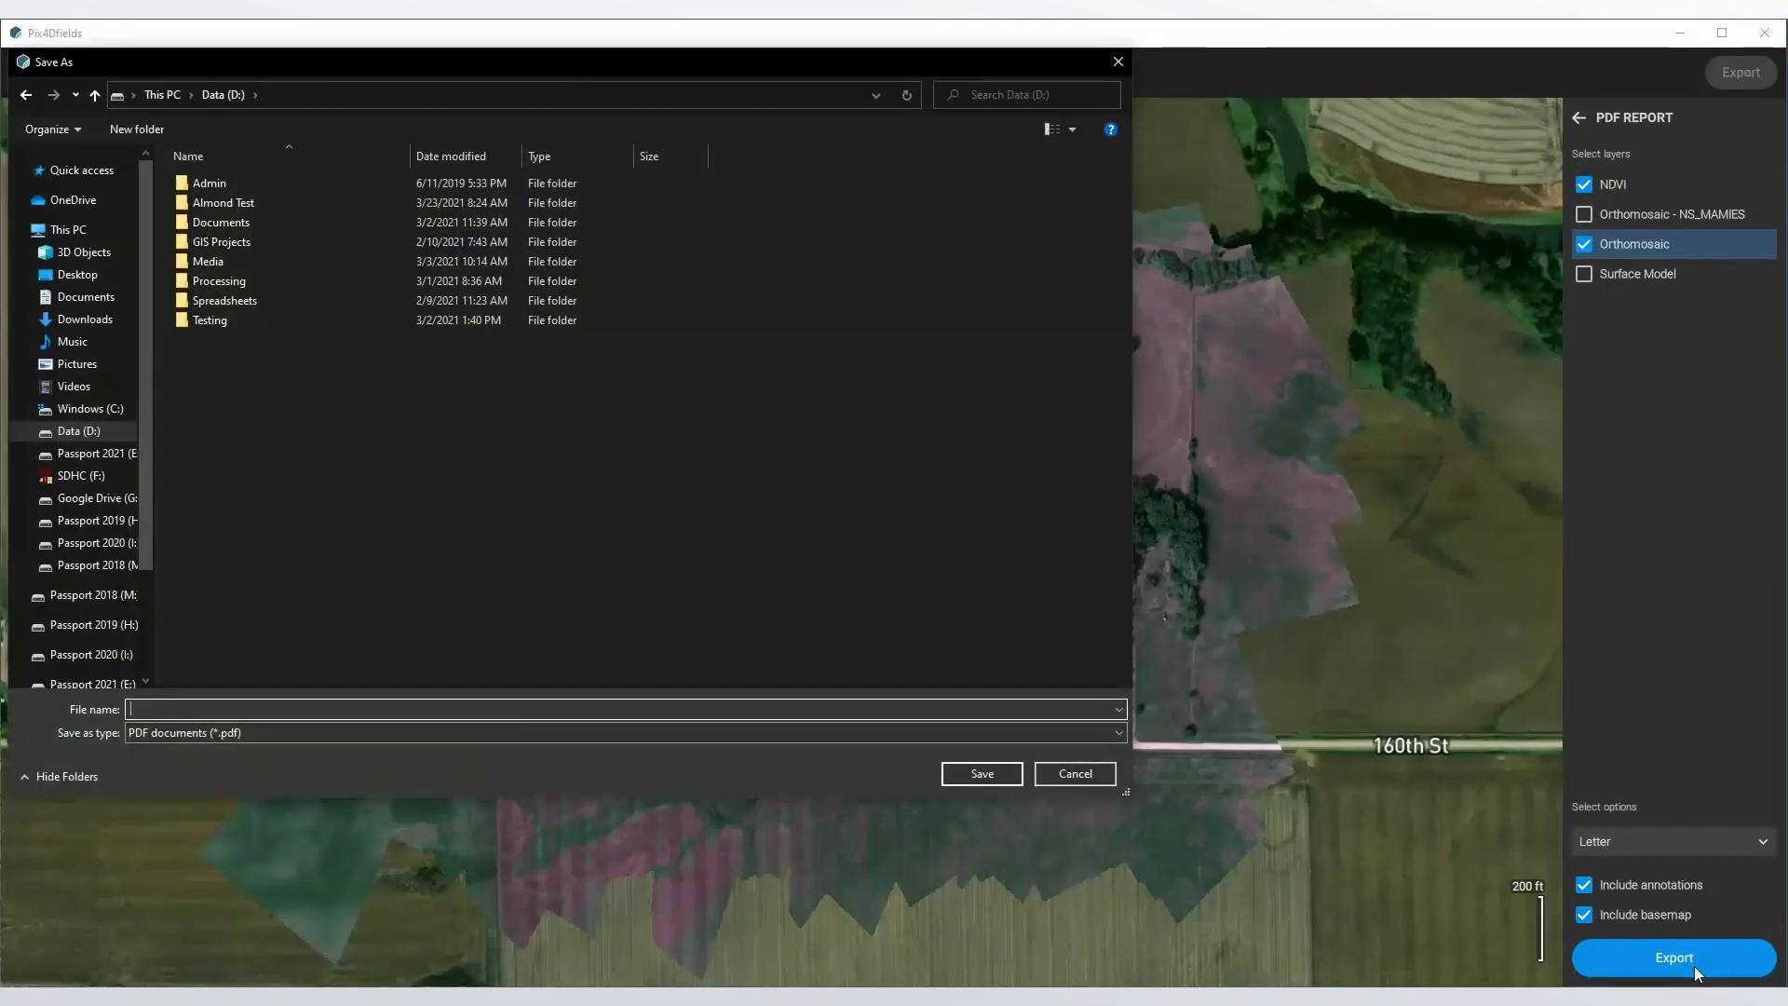
{"action": "type", "text": "PDF"}
{"action": "key", "text": "Return"}
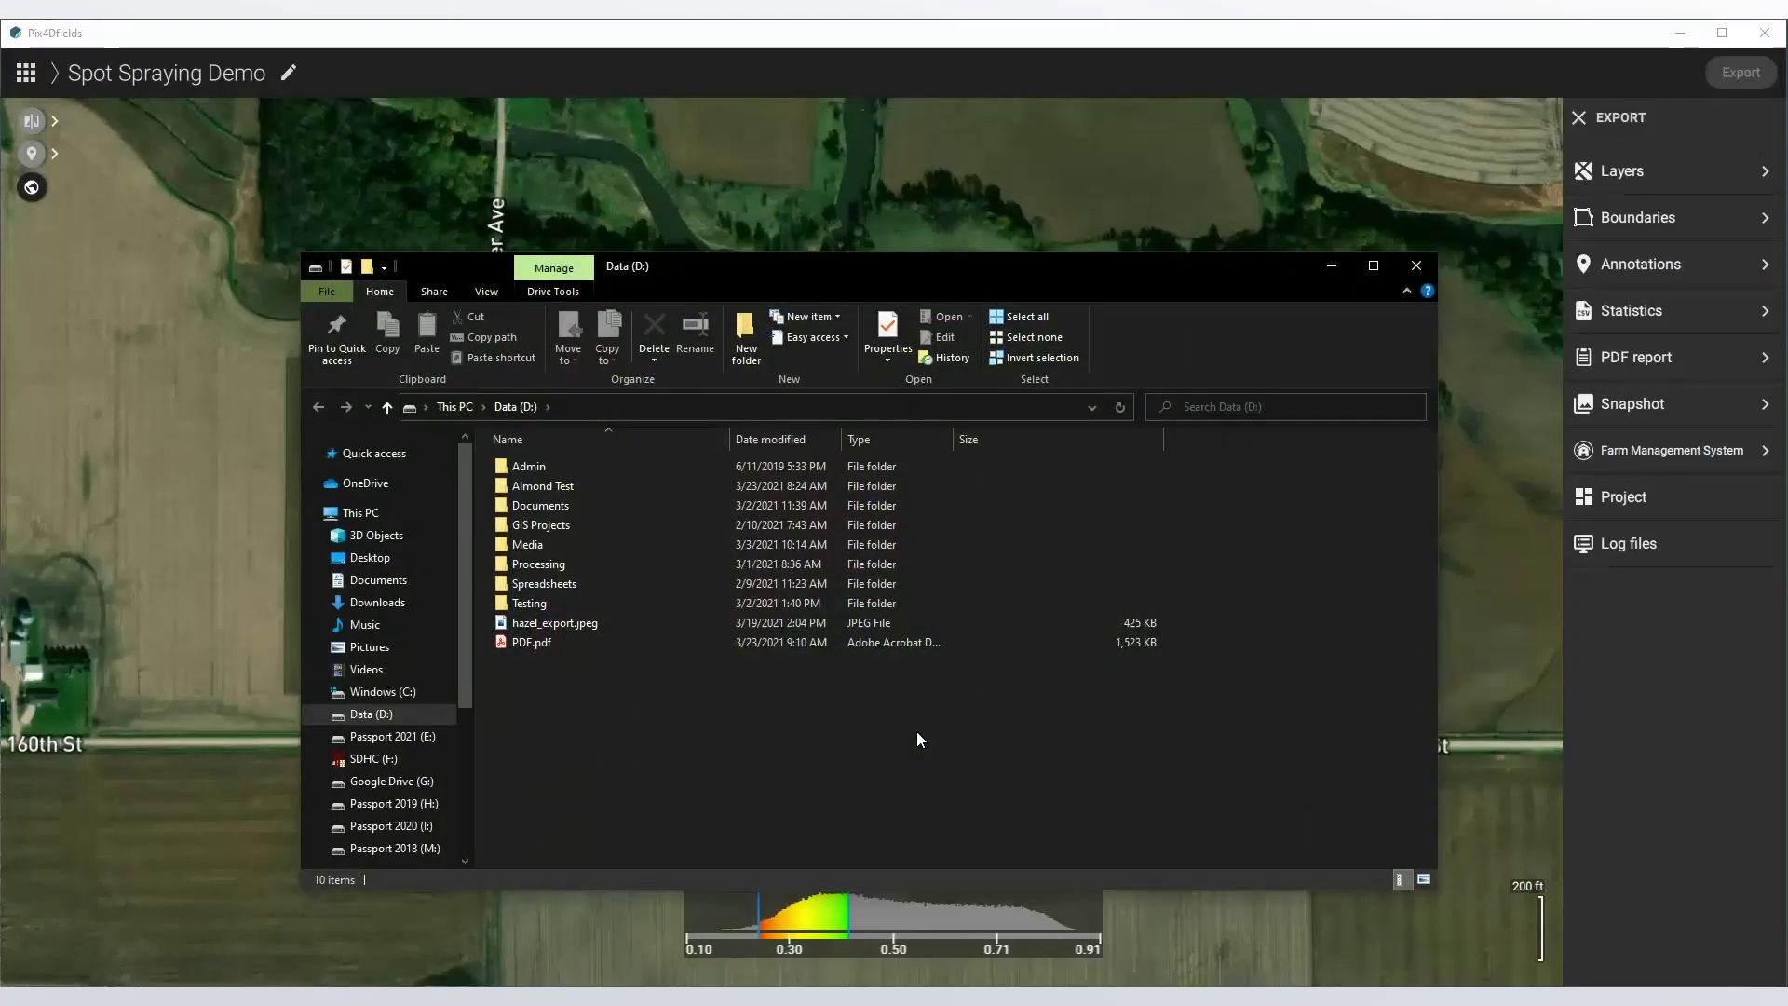
Open PDF.pdf from the Data (D:) drive in Adobe Acrobat Reader and examine its project details, NDVI map and annotation pages.
{"action": "left_click", "coordinate": [547, 642]}
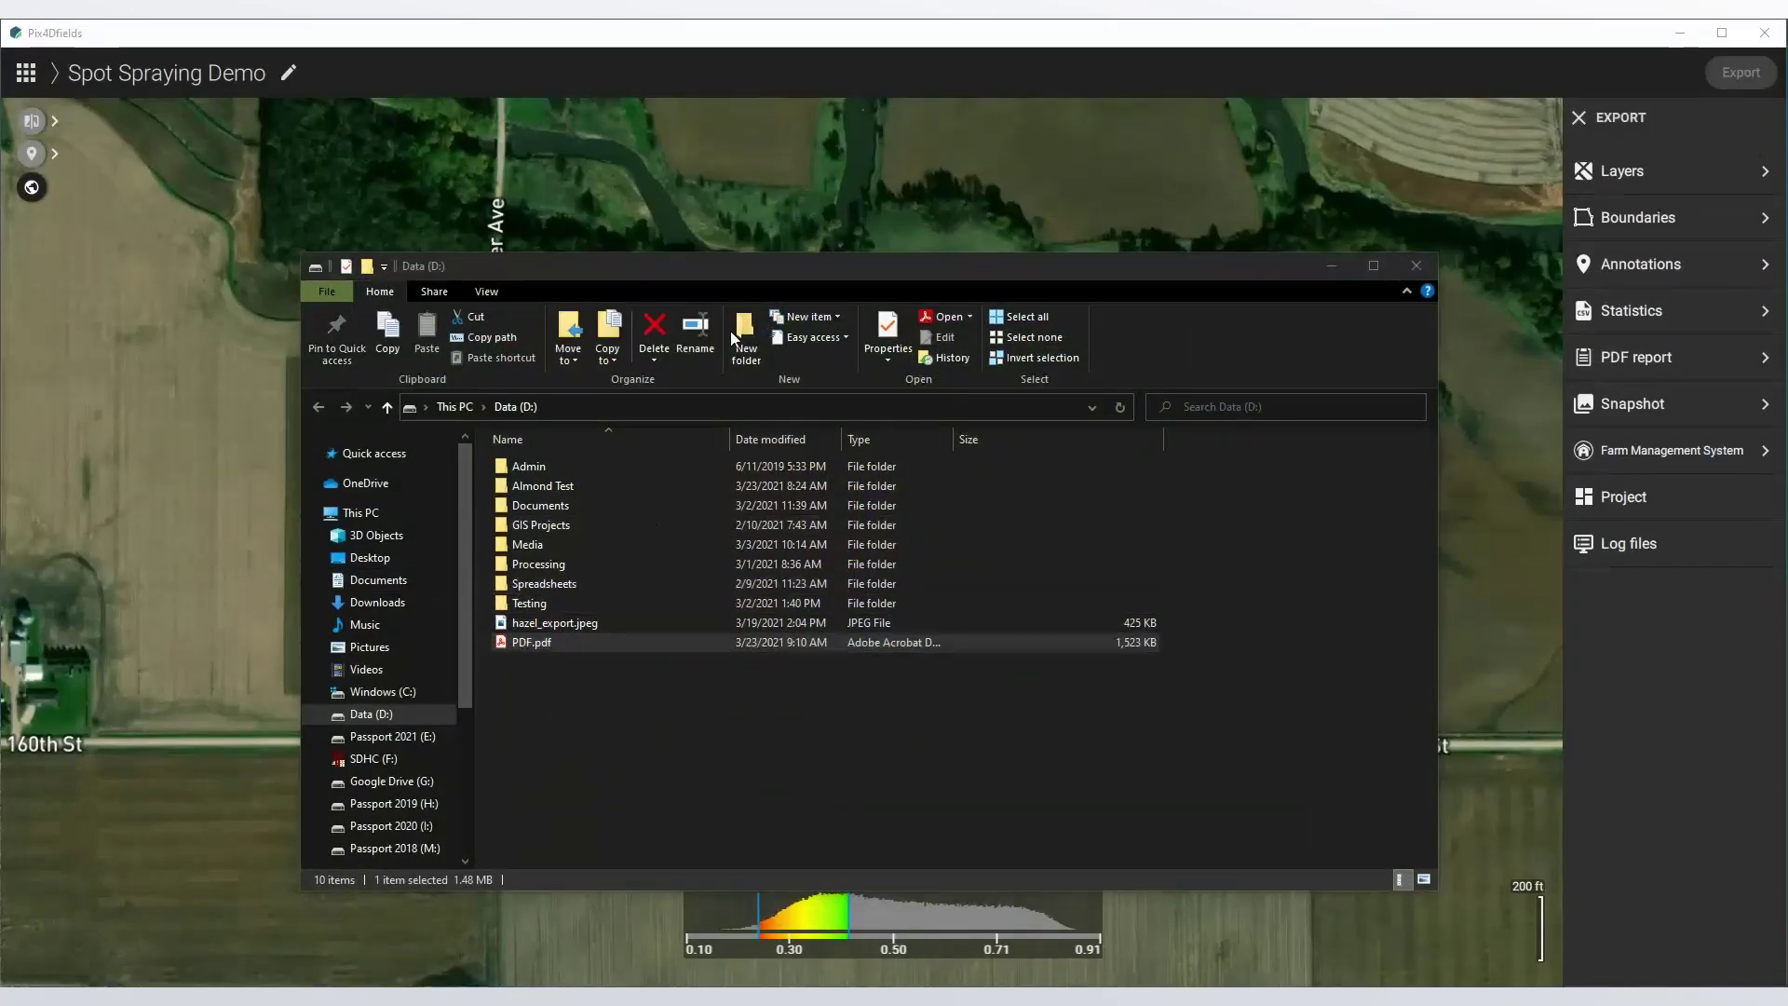
{"action": "key", "text": "alt+F4"}
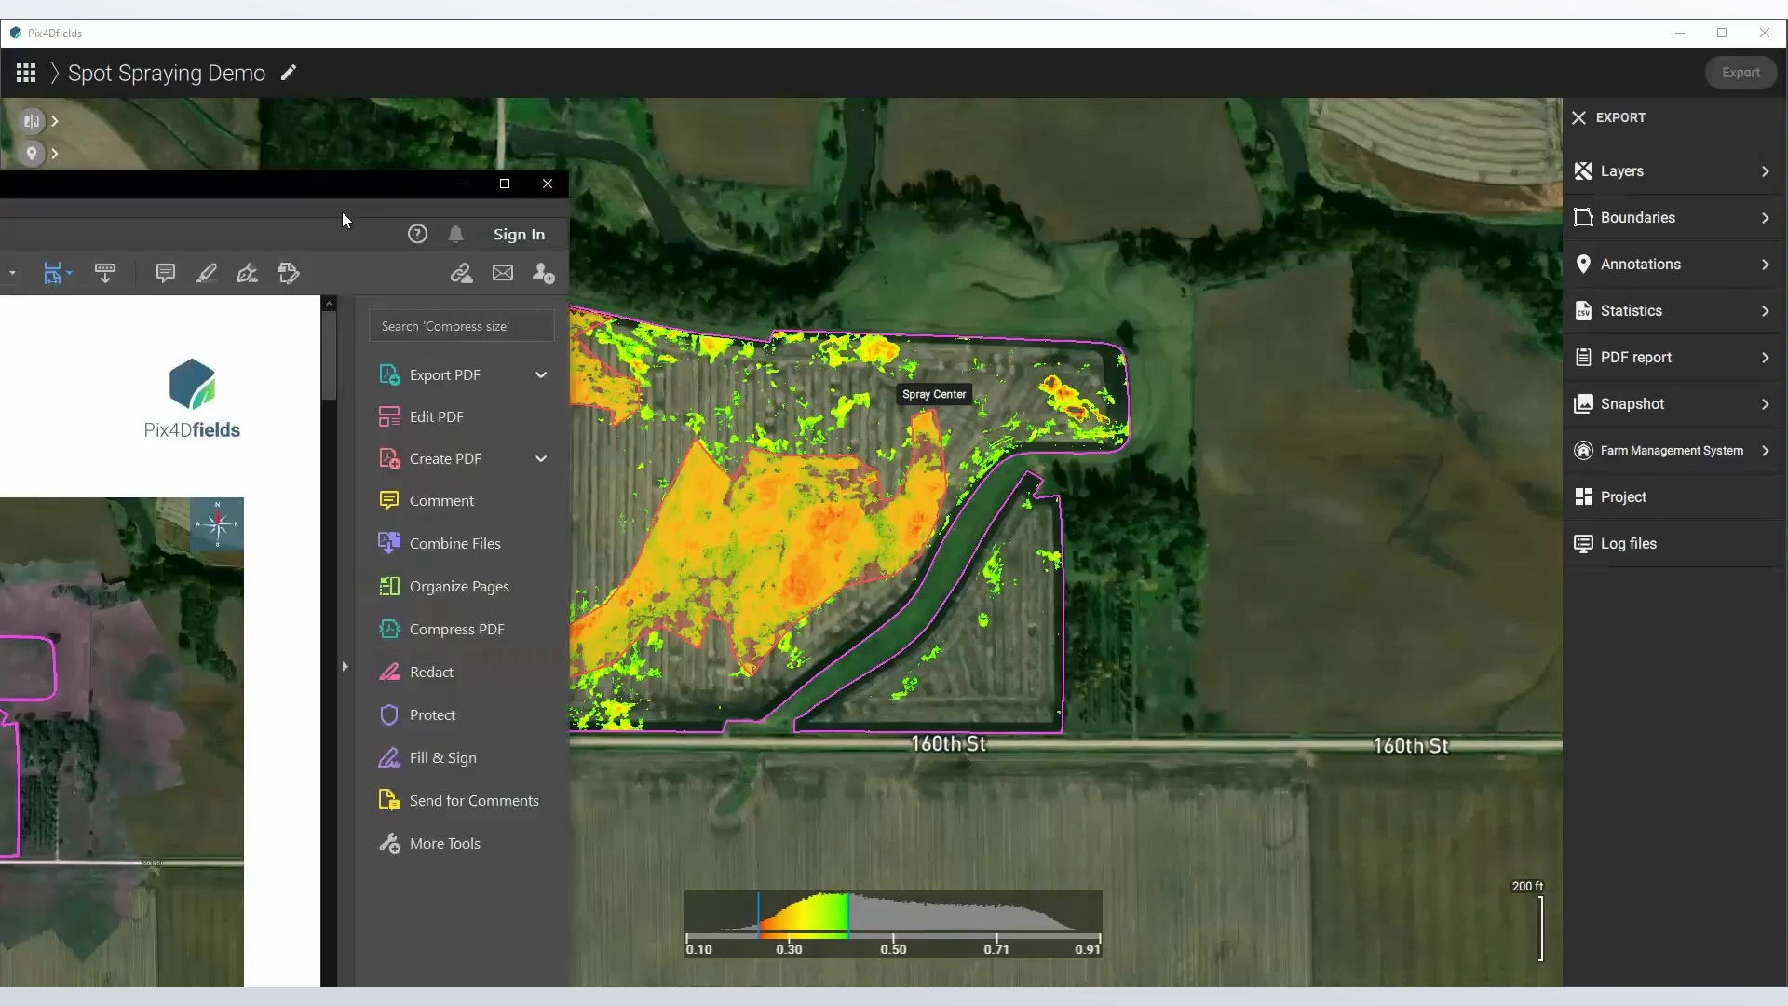
{"action": "scroll", "coordinate": [896, 582], "scroll_direction": "down", "scroll_amount": 2}
{"action": "scroll", "coordinate": [895, 582], "scroll_direction": "down", "scroll_amount": 1}
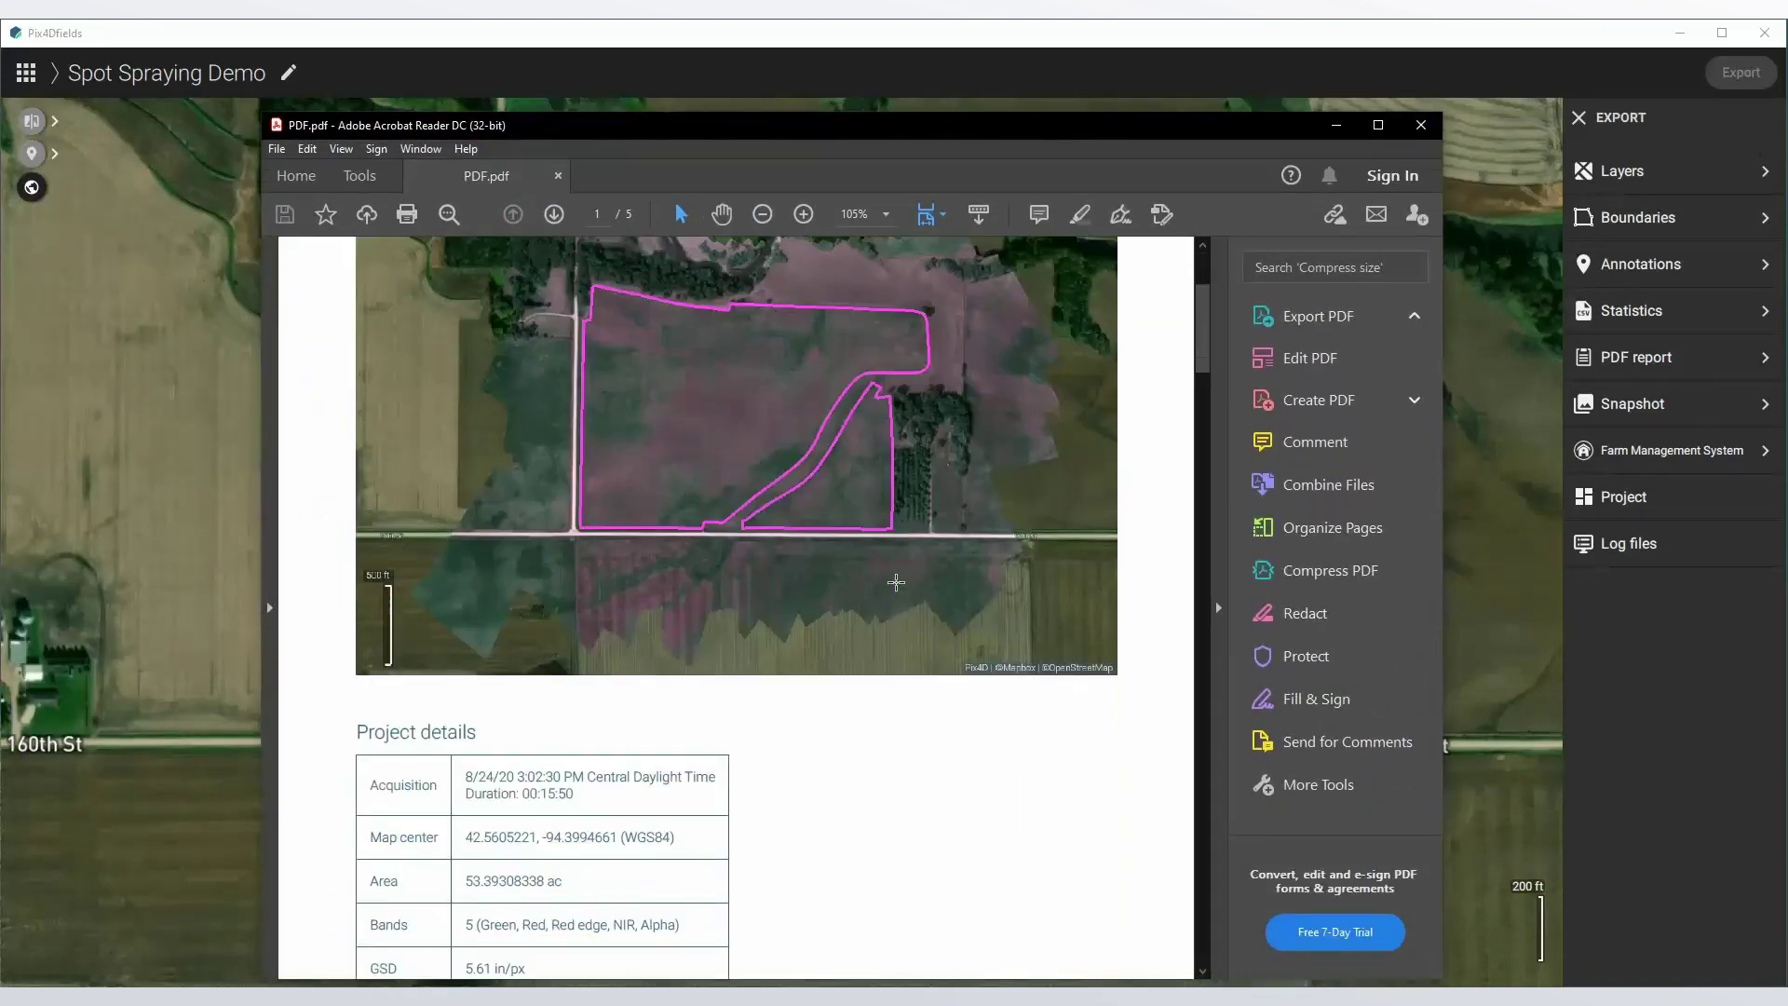
{"action": "left_click", "coordinate": [1218, 610]}
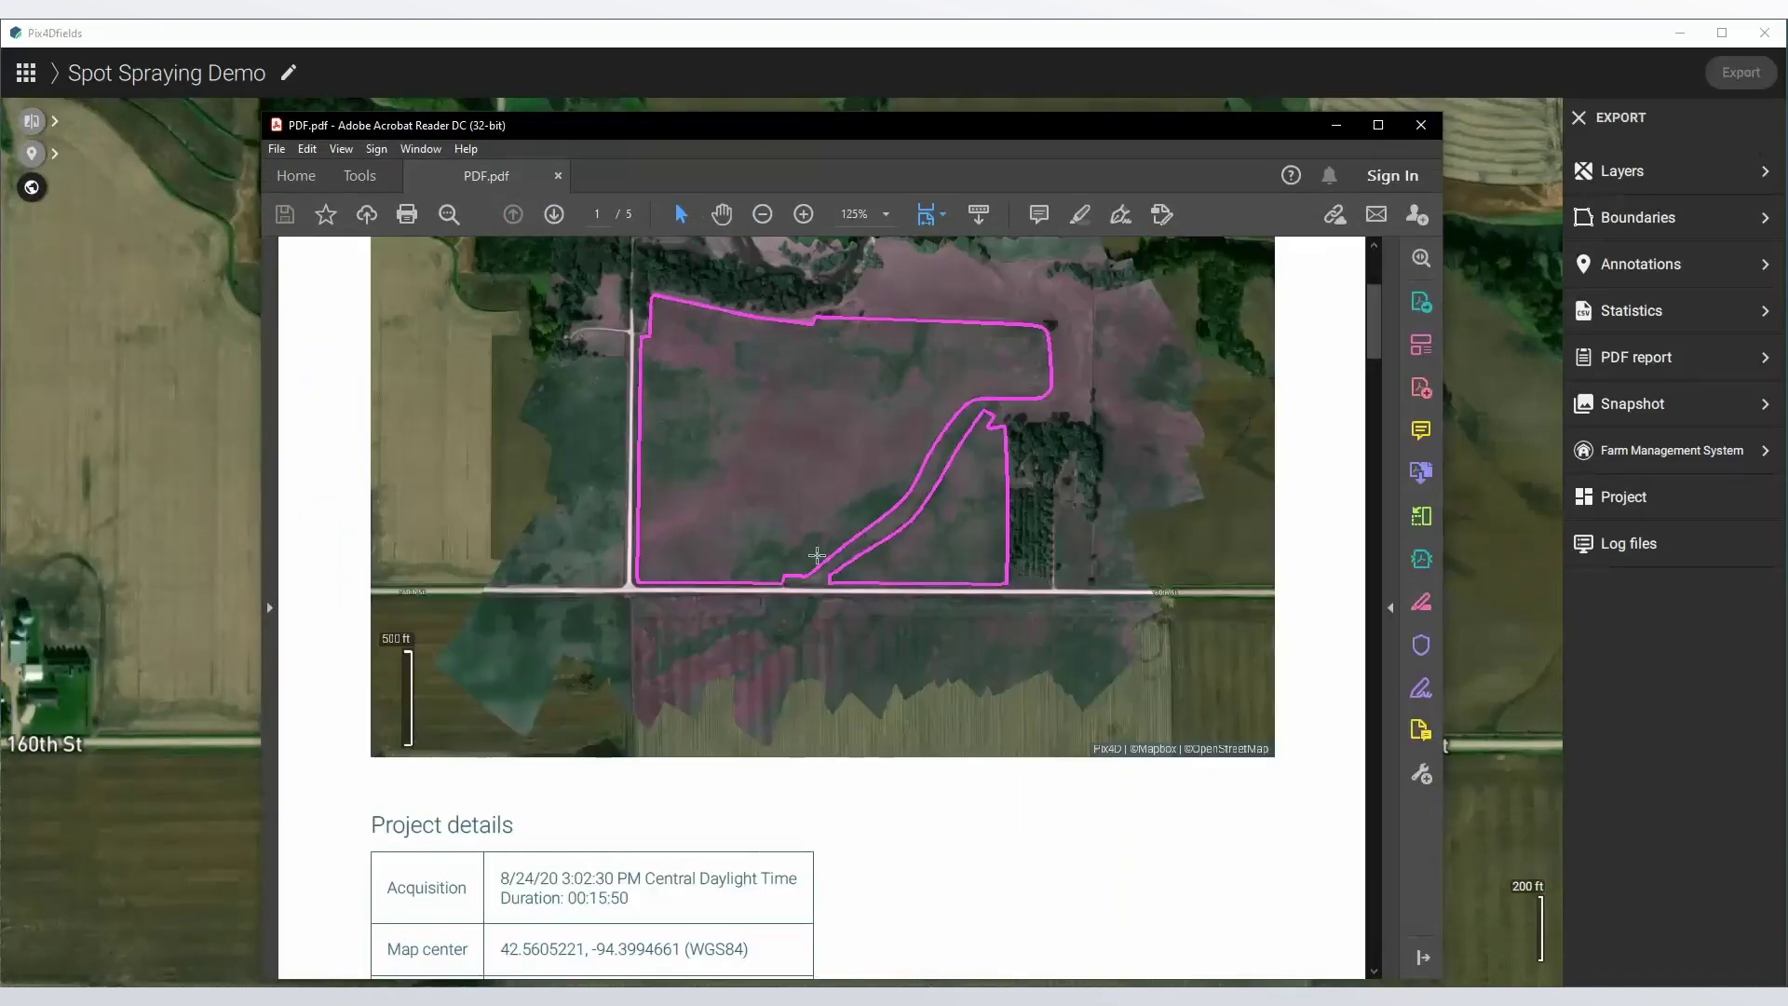
{"action": "scroll", "coordinate": [799, 577], "scroll_direction": "down", "scroll_amount": 8}
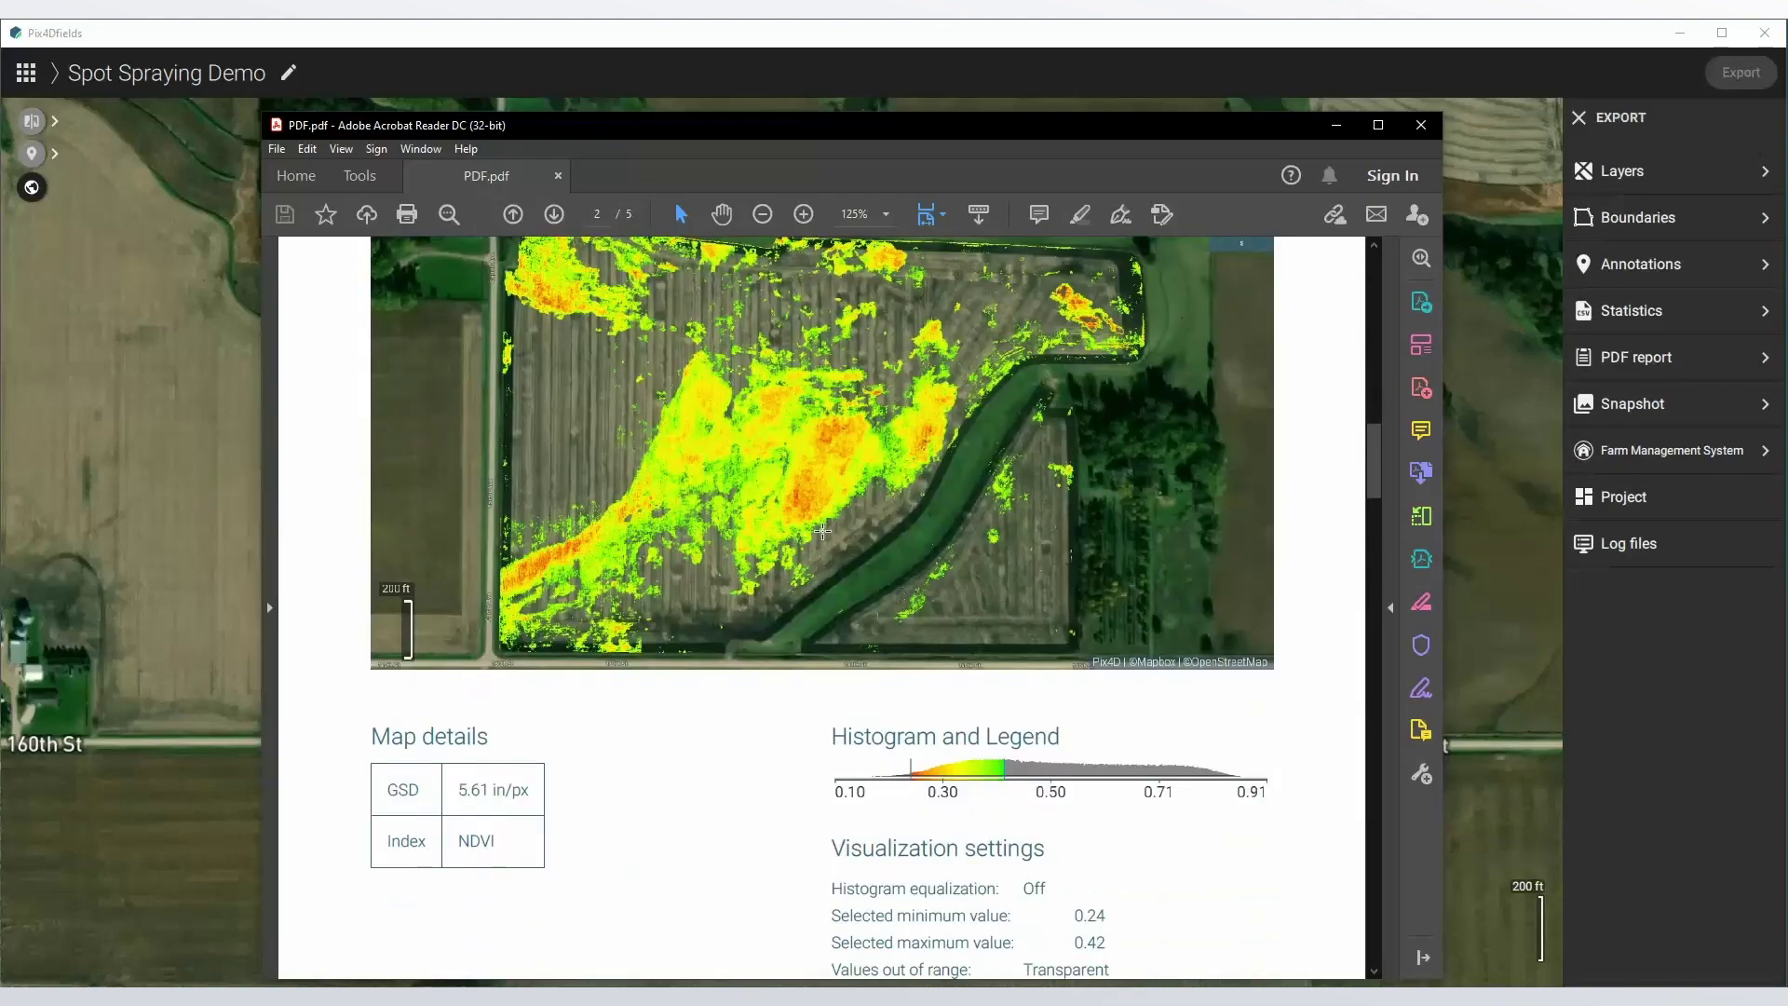
{"action": "scroll", "coordinate": [690, 496], "scroll_direction": "down", "scroll_amount": 5}
{"action": "scroll", "coordinate": [690, 495], "scroll_direction": "down", "scroll_amount": 10}
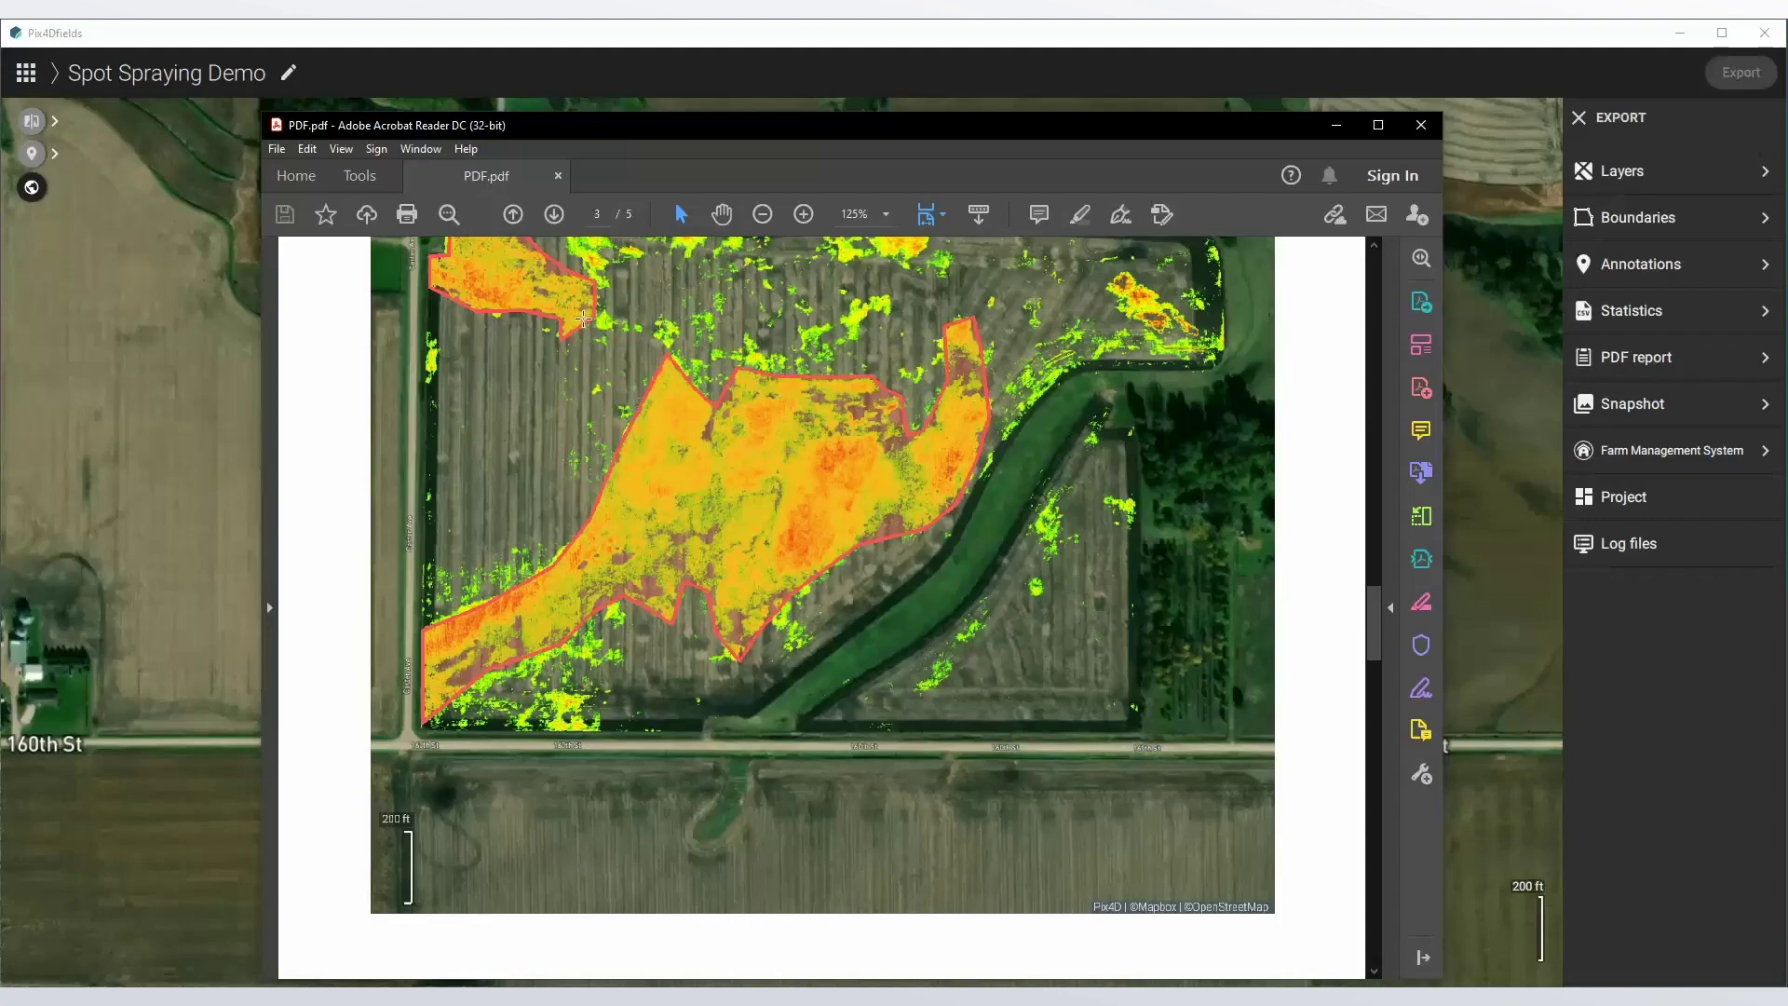
{"action": "scroll", "coordinate": [745, 566], "scroll_direction": "down", "scroll_amount": 10}
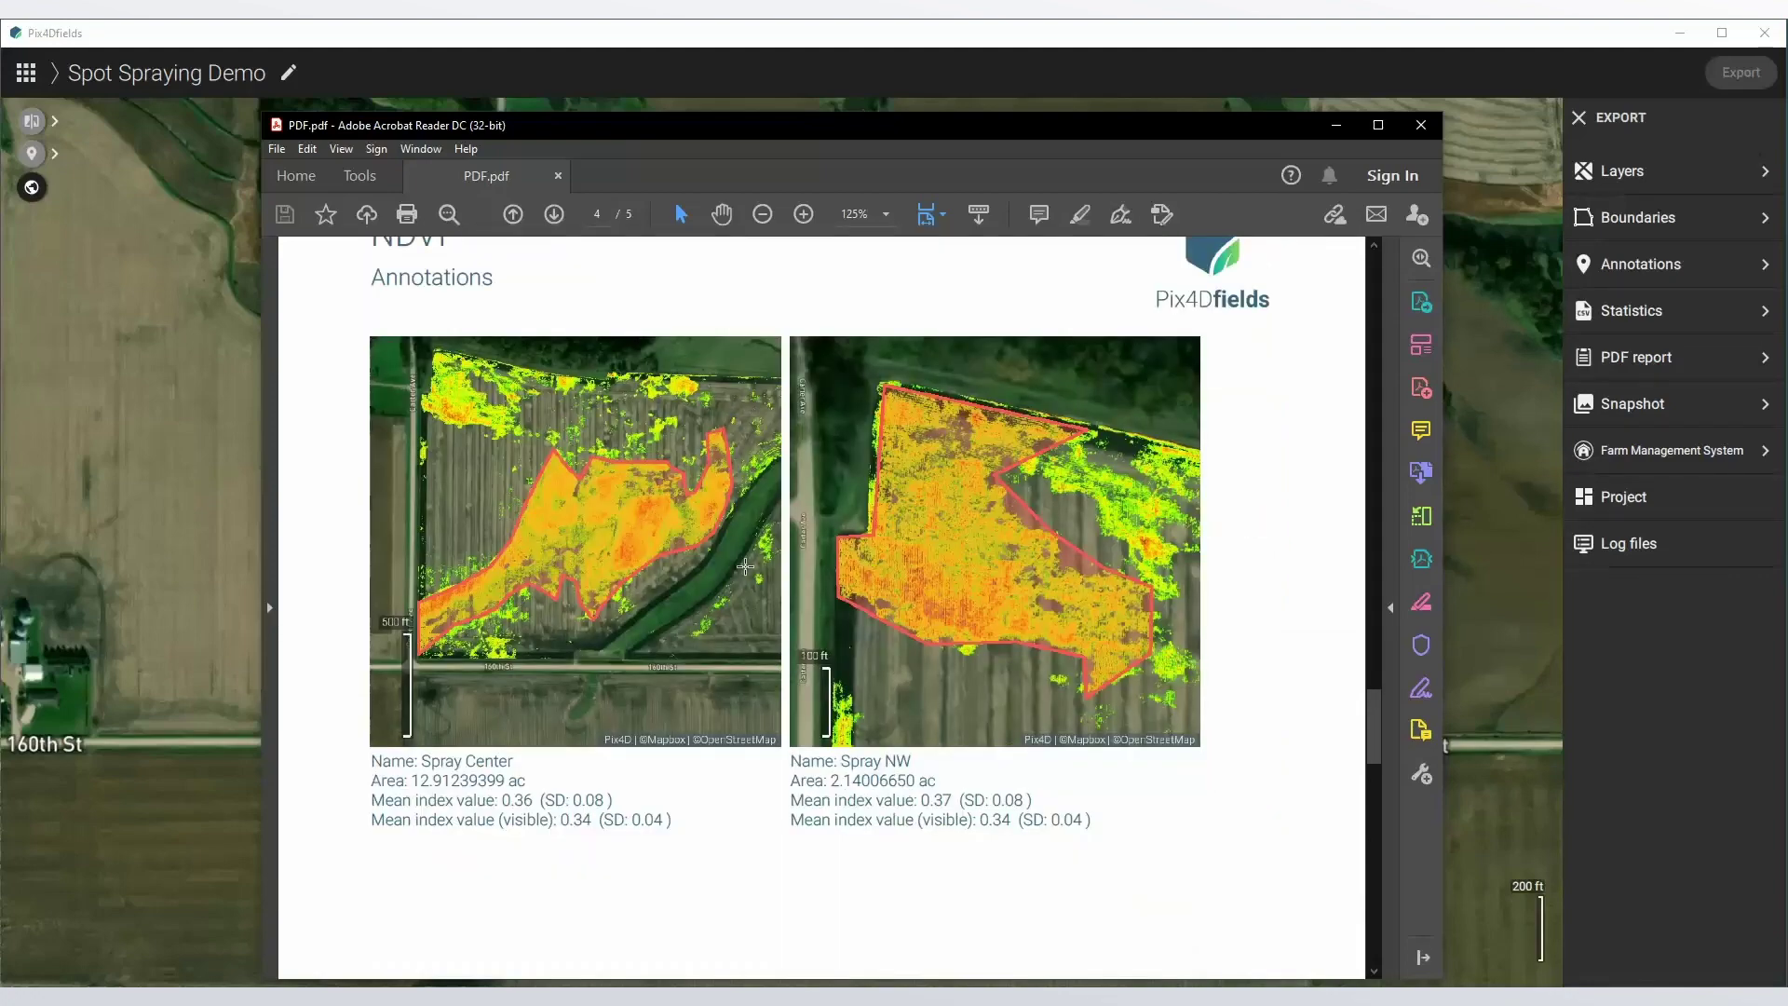